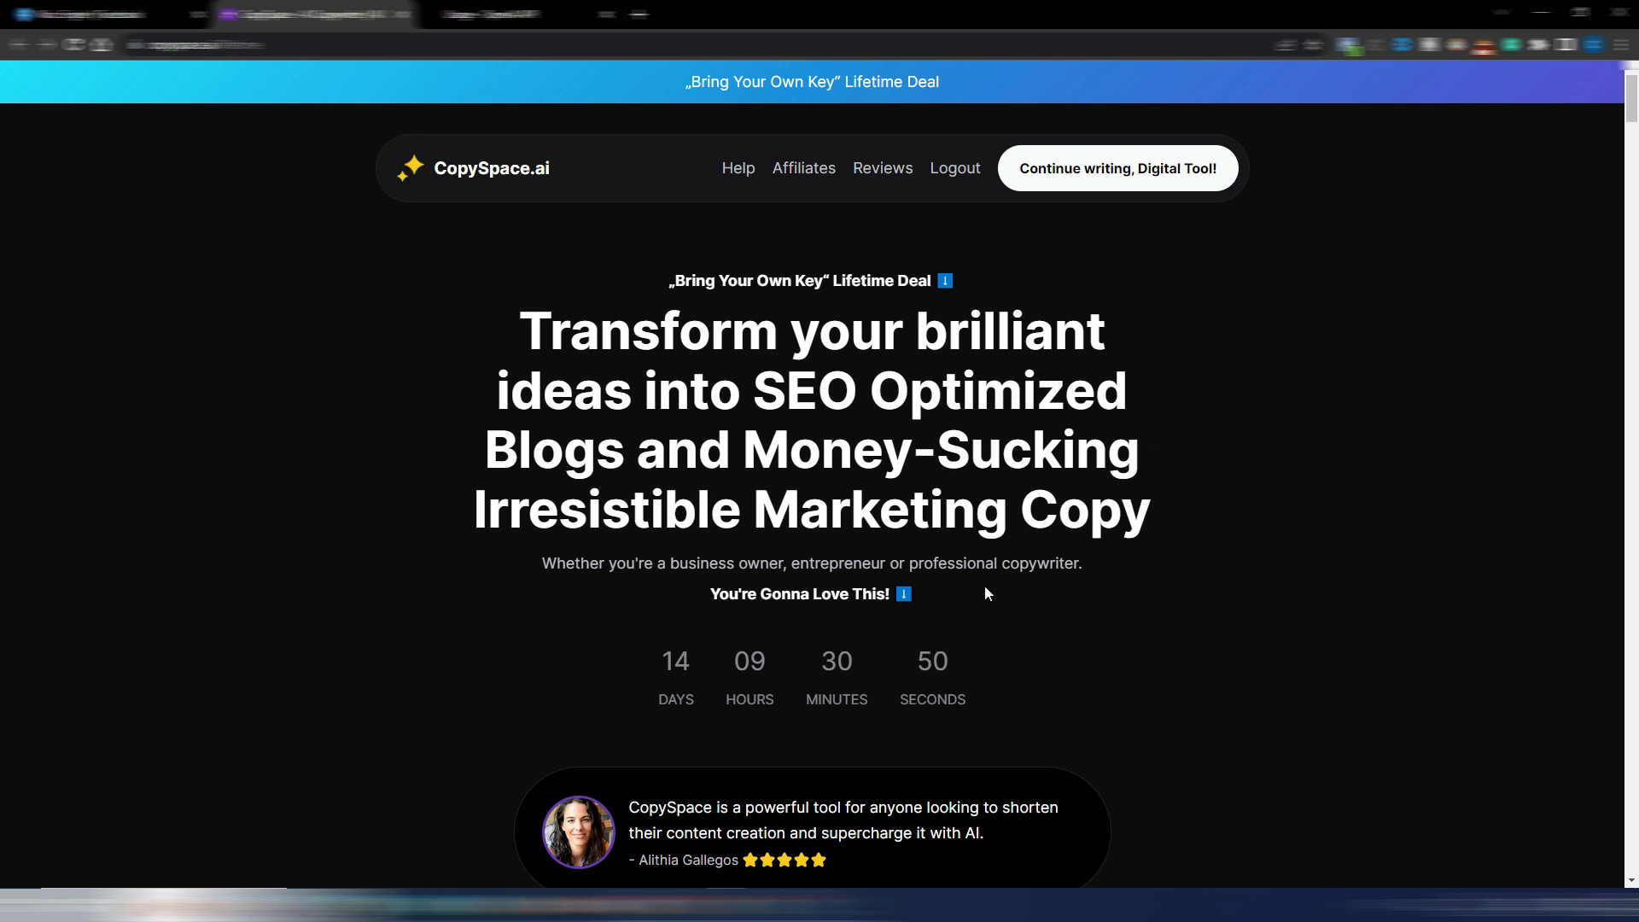
- In the other CopySpace browser window, decline the newsletter offer and compare monthly and yearly billing for the 7-day free trial
mouse_move(724, 905)
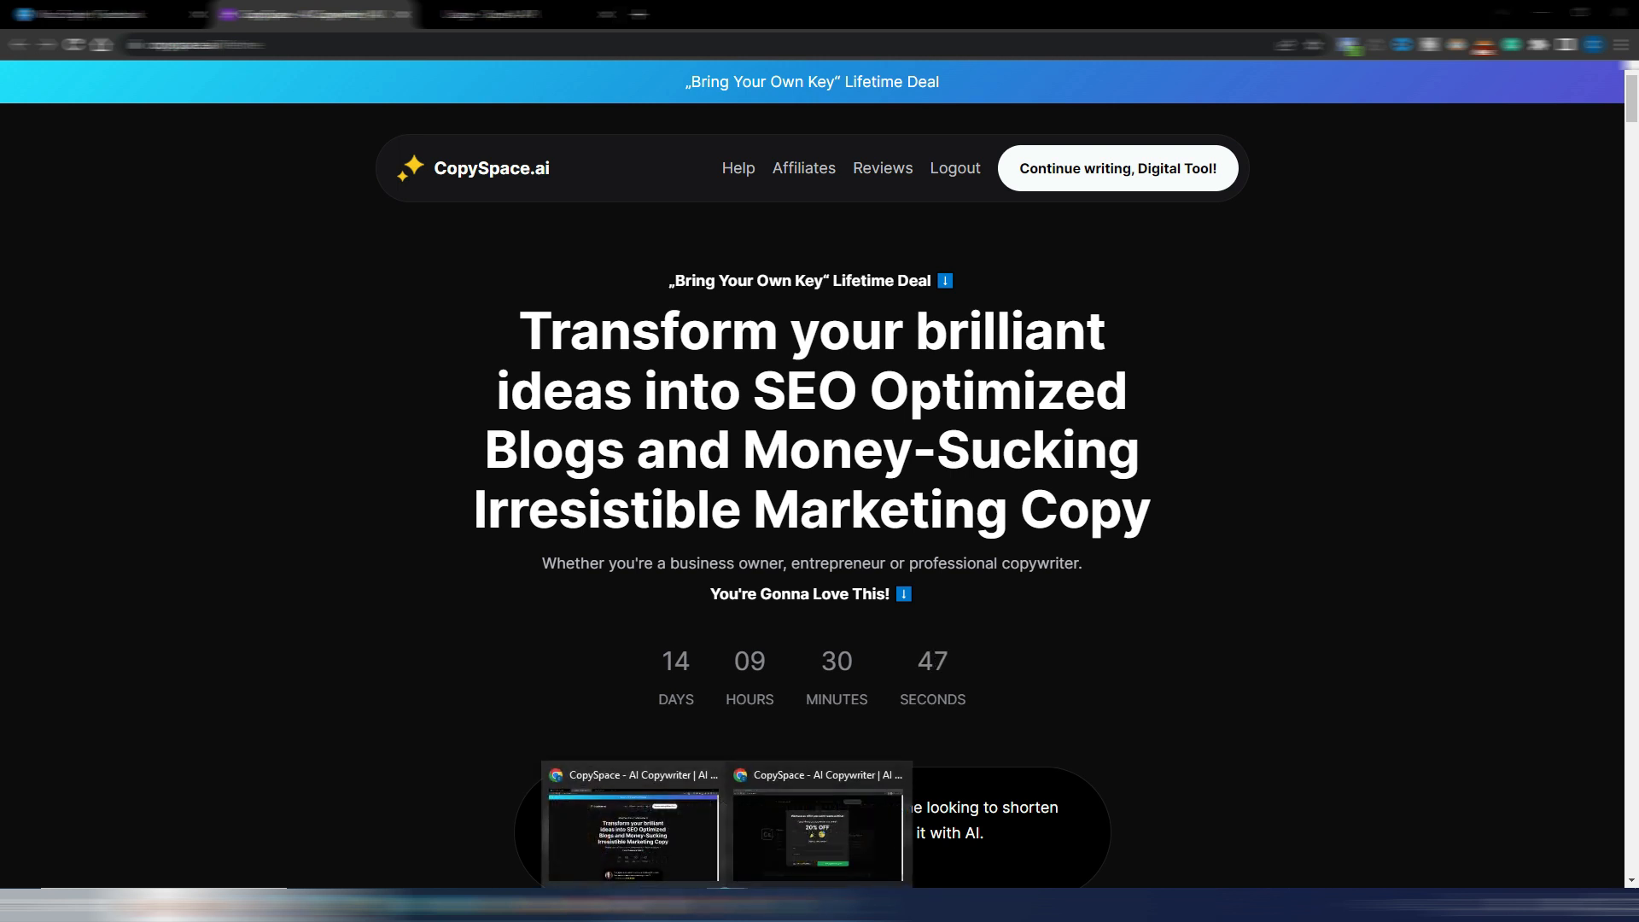
click(792, 803)
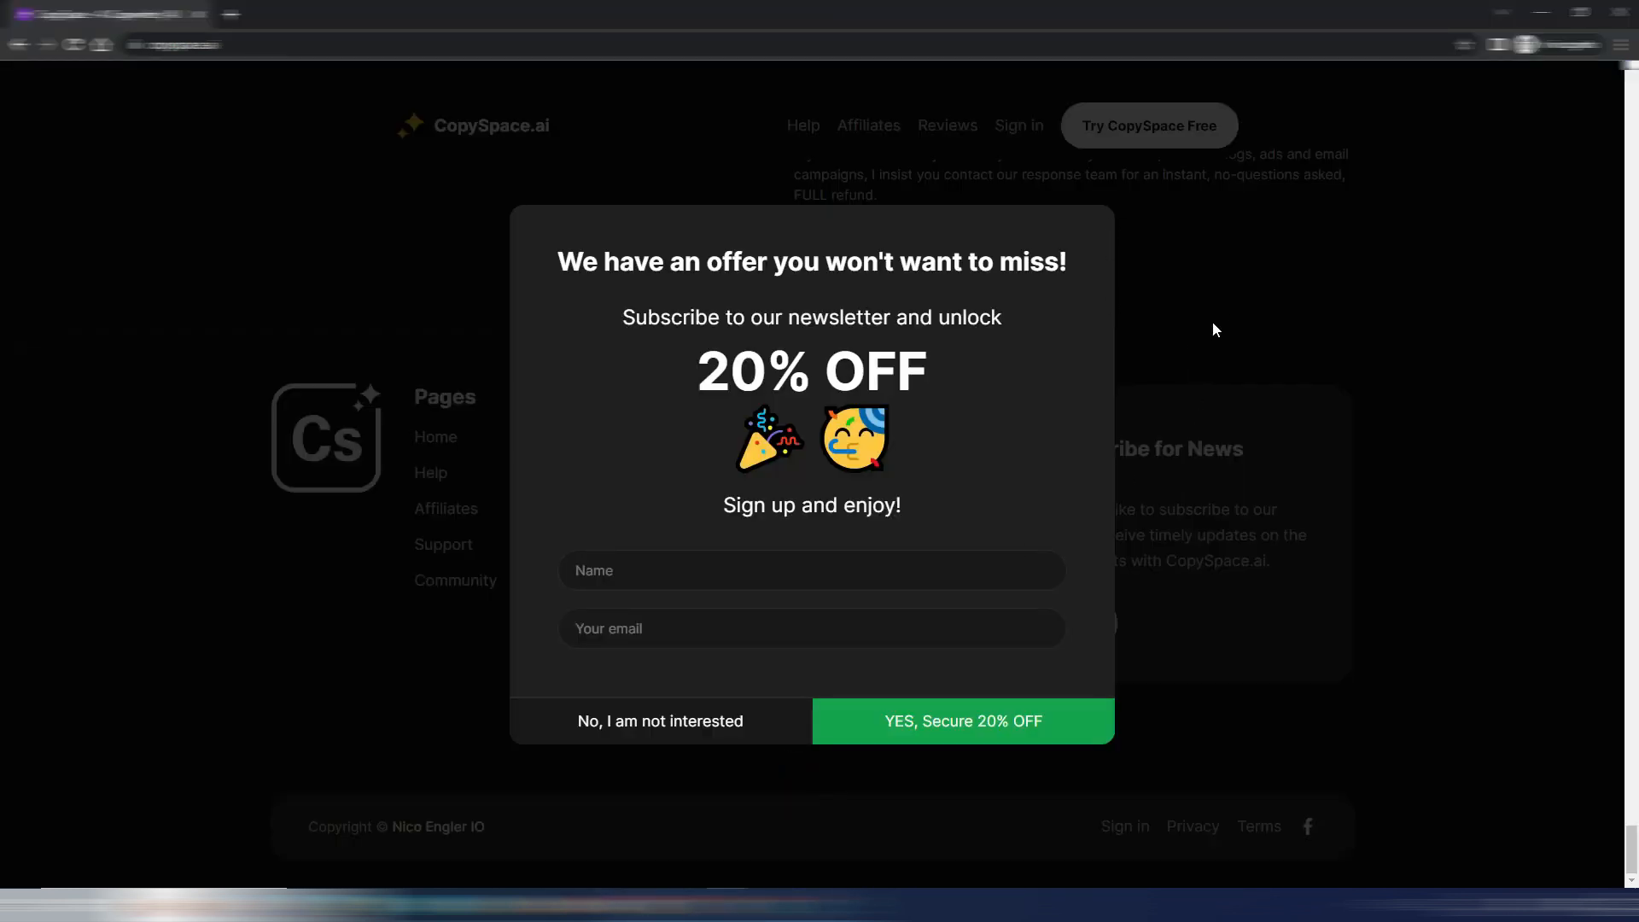
click(667, 725)
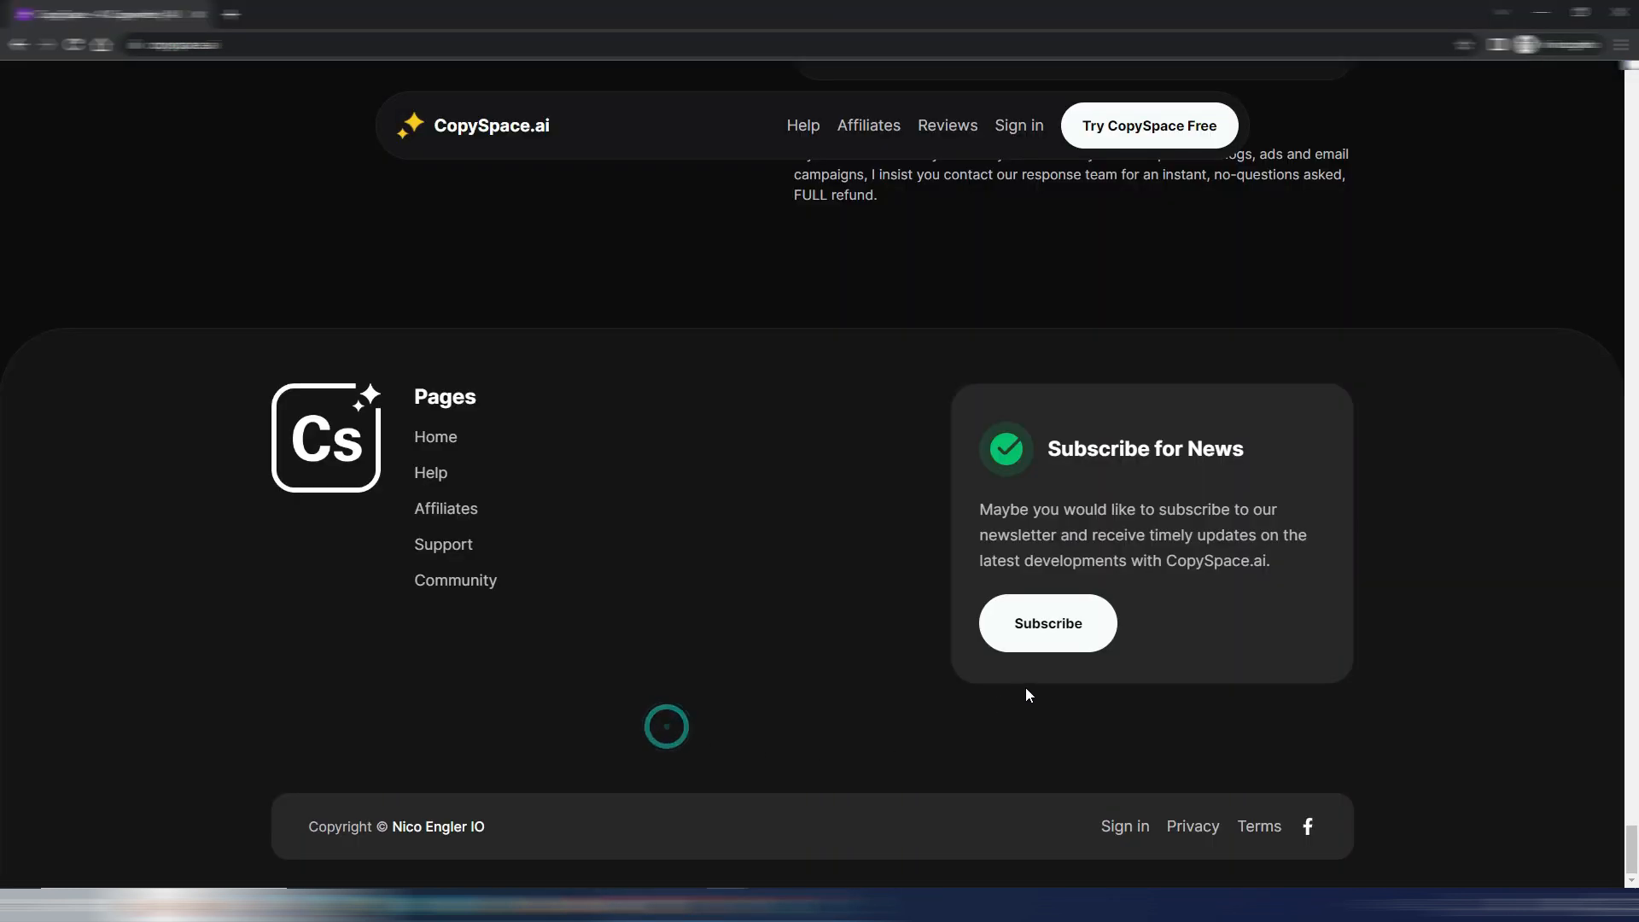
scroll(917, 602, up, 7)
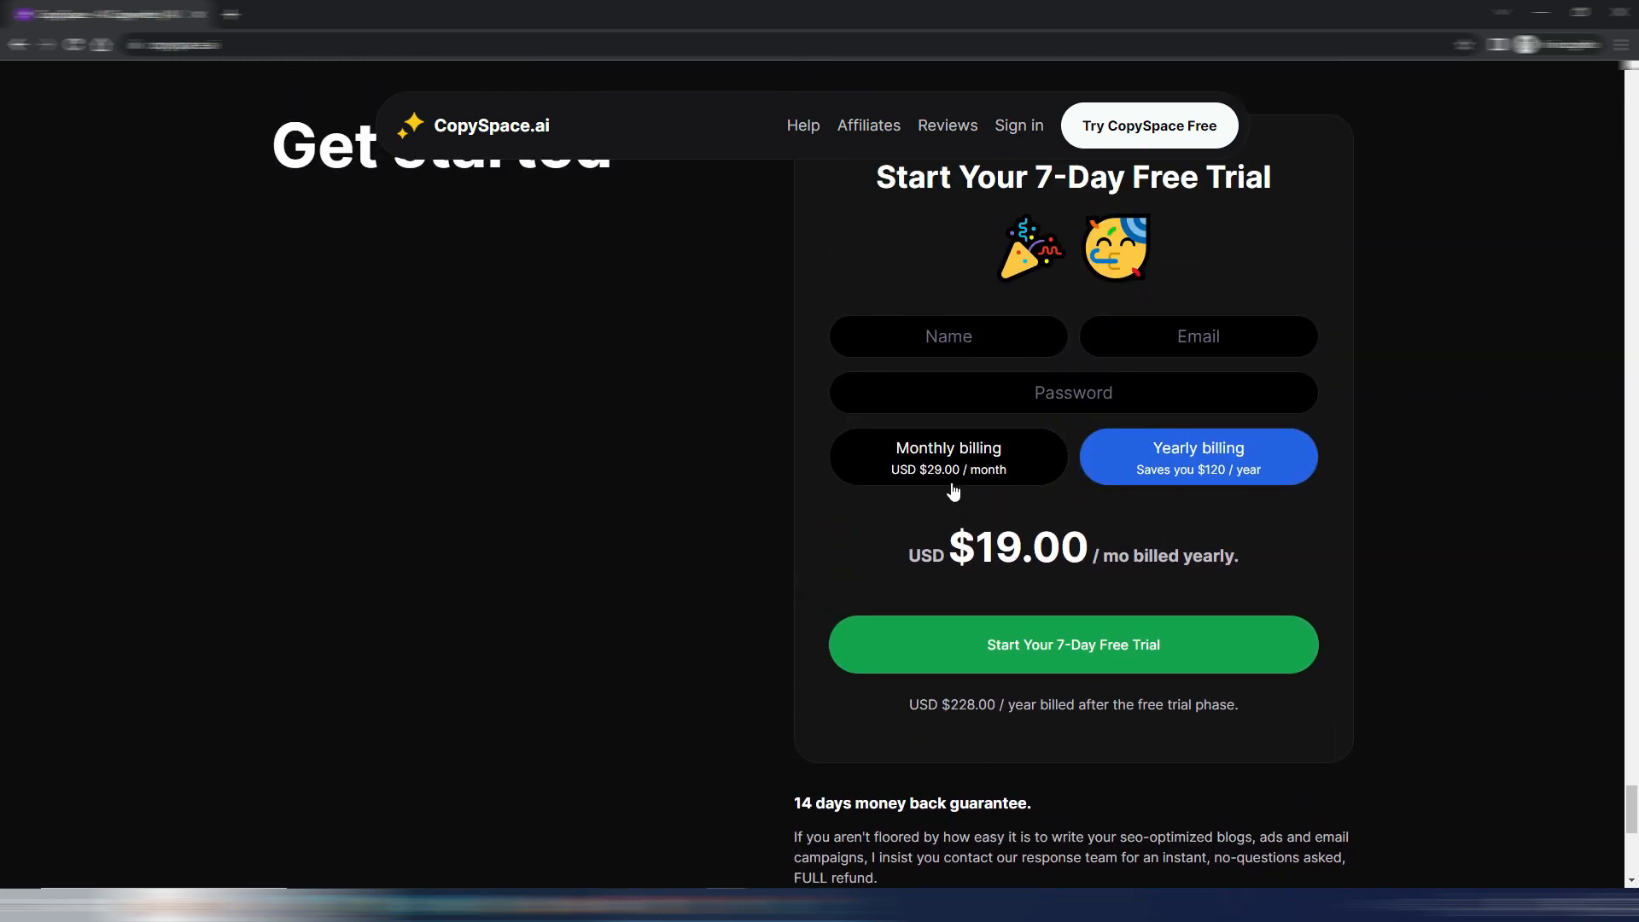
click(951, 484)
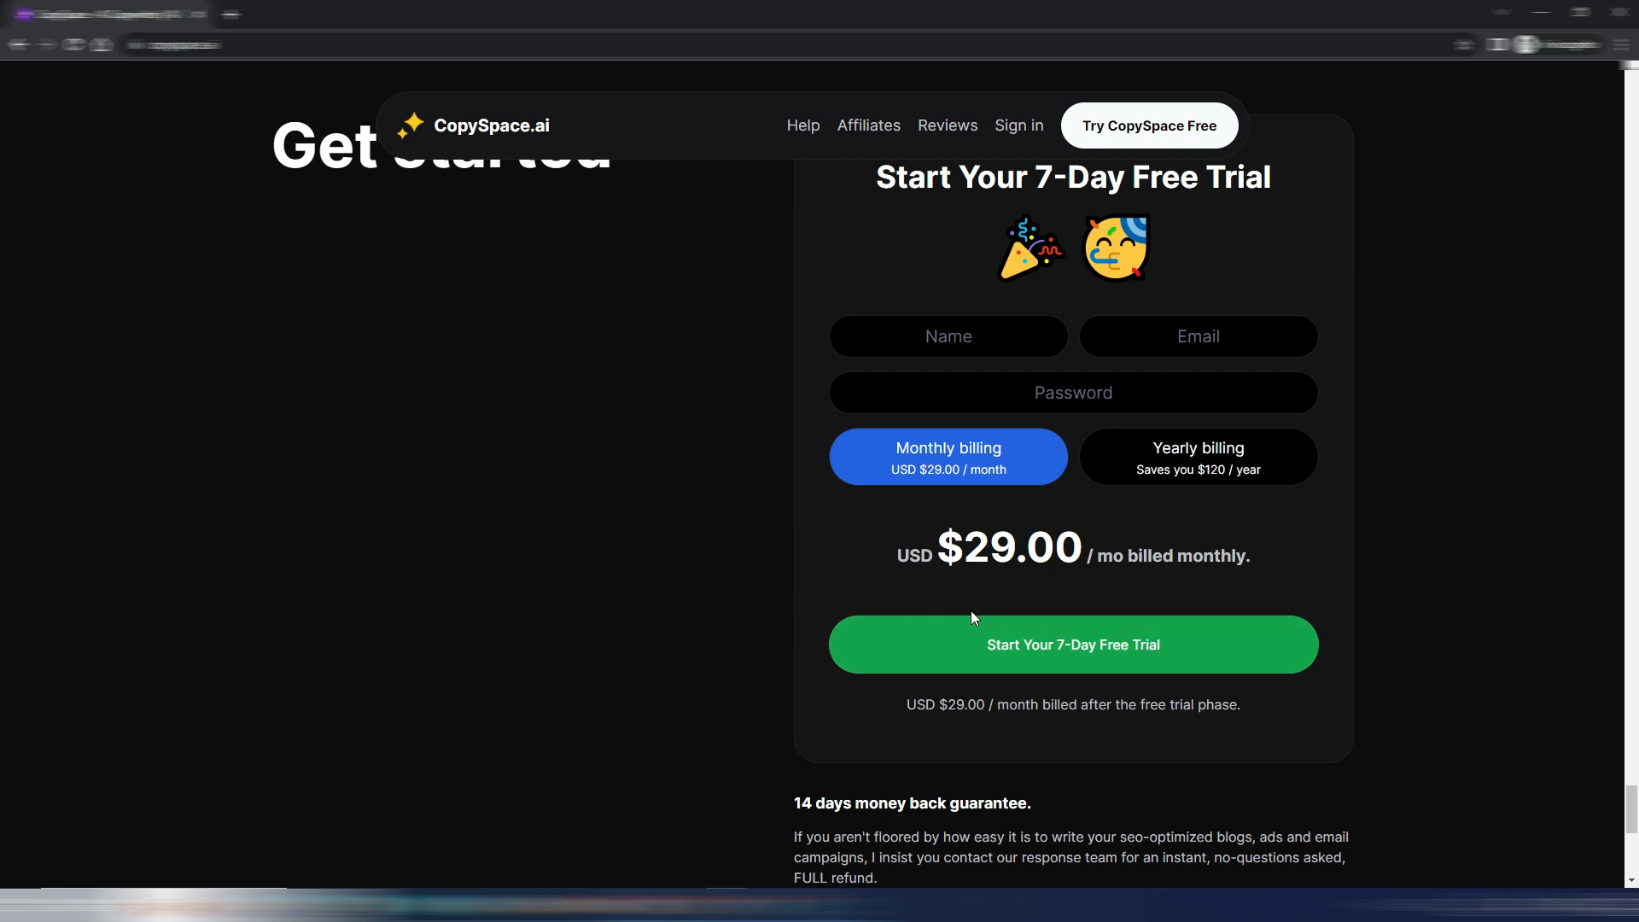
click(1218, 461)
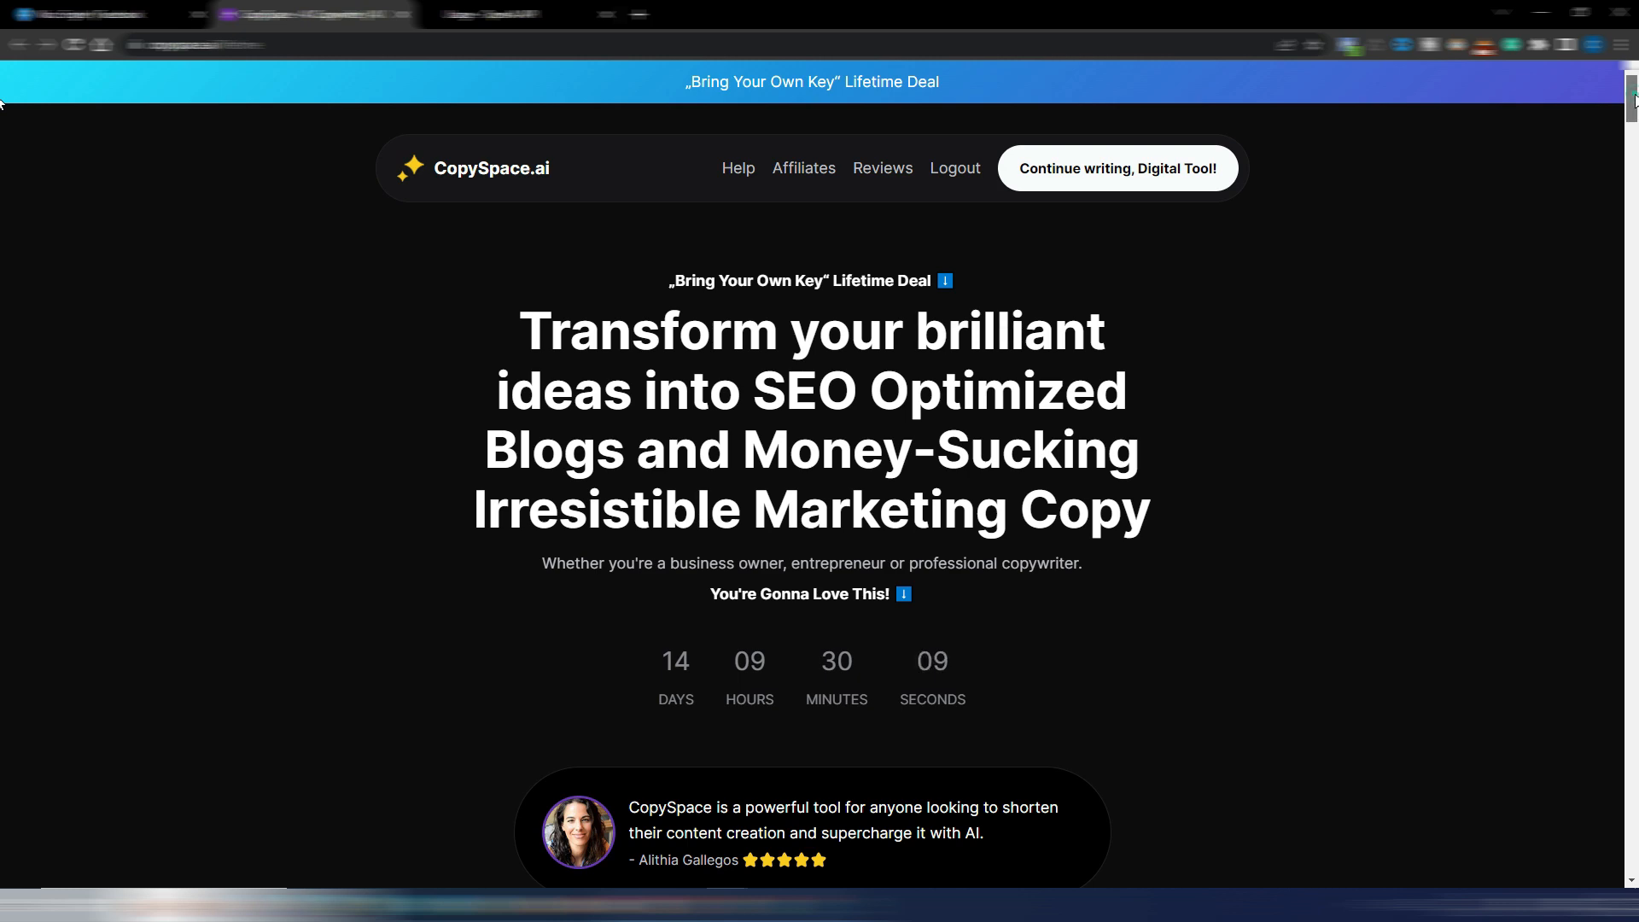
- Look through the lifetime deal page, from the Autowriter section to the customer reviews
scroll(0, 111, down, 5)
scroll(0, 130, down, 8)
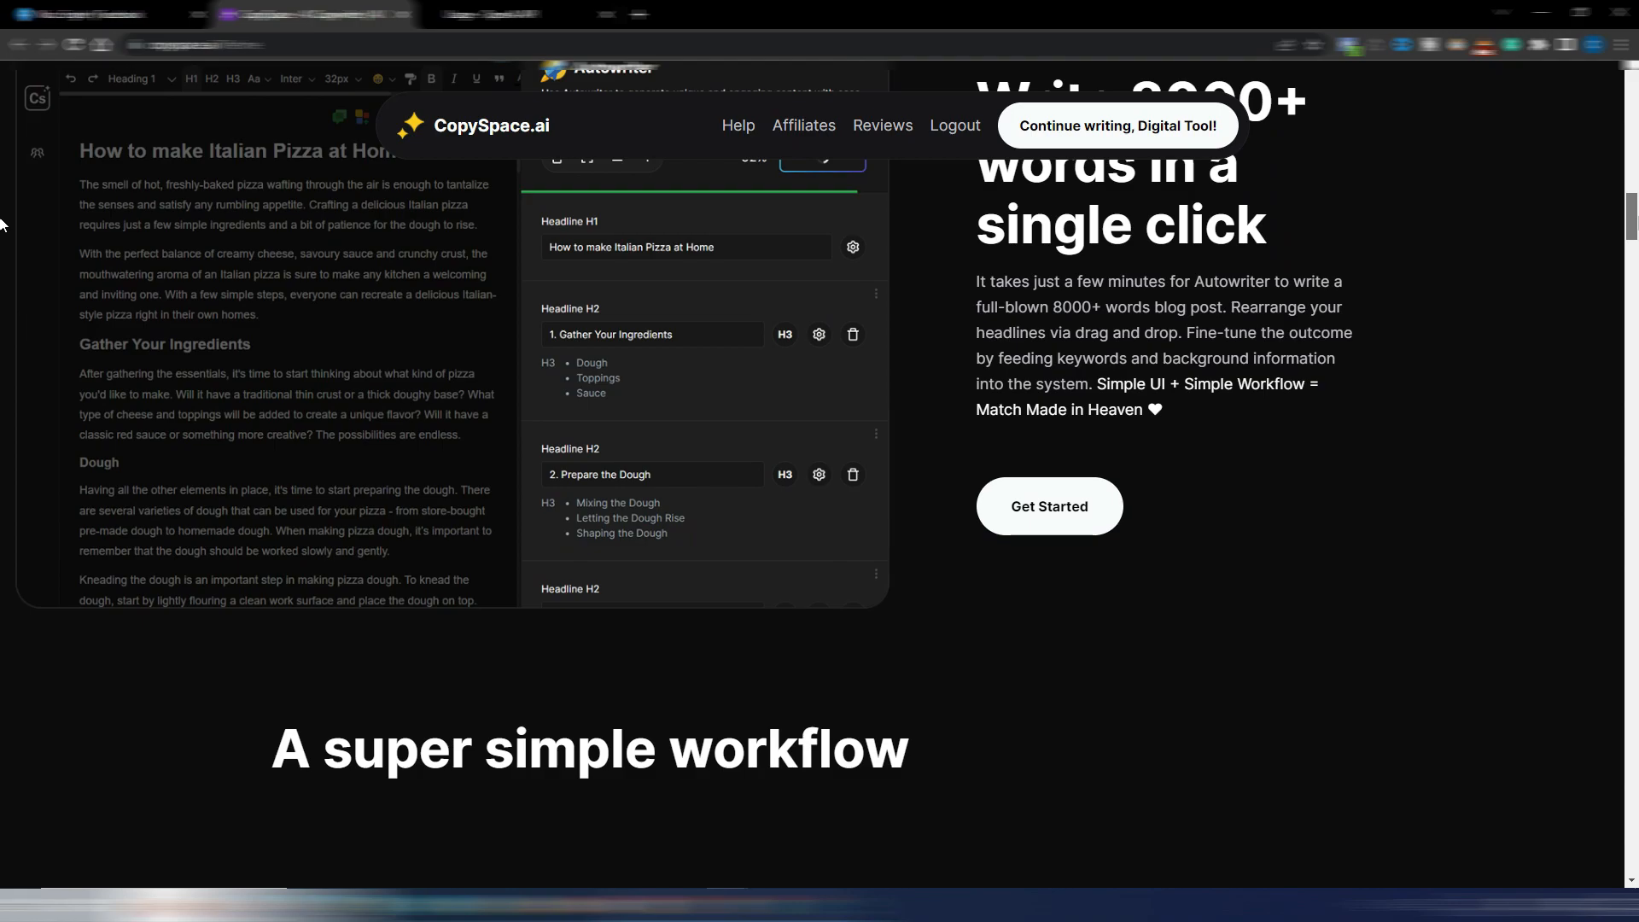
scroll(1, 256, down, 10)
scroll(1, 378, down, 15)
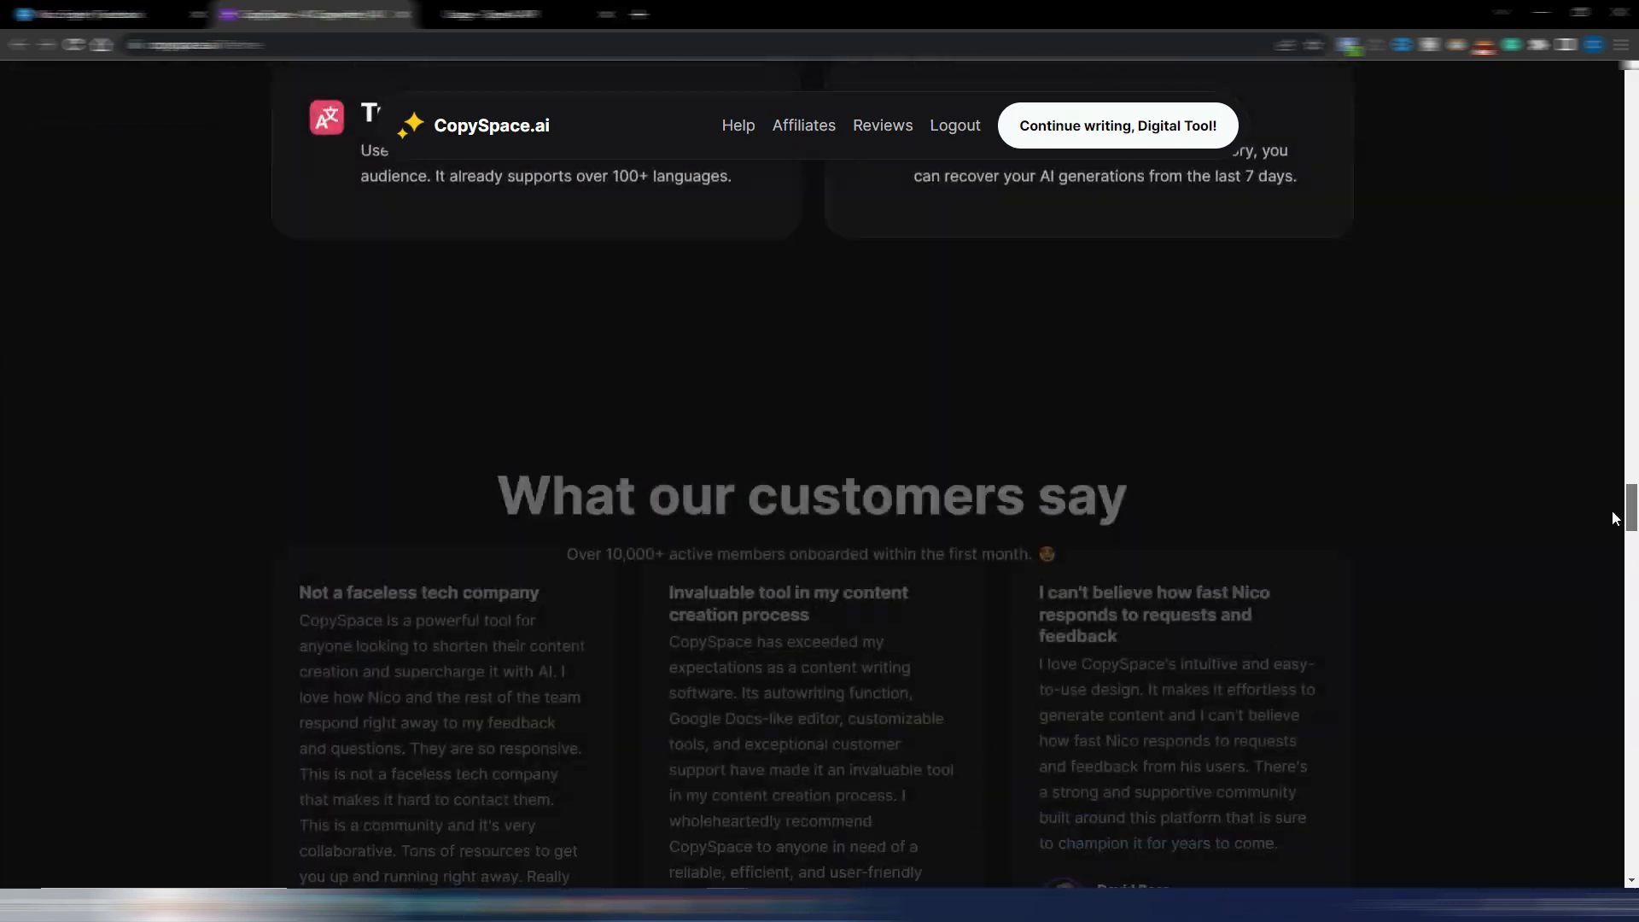
scroll(1594, 661, down, 15)
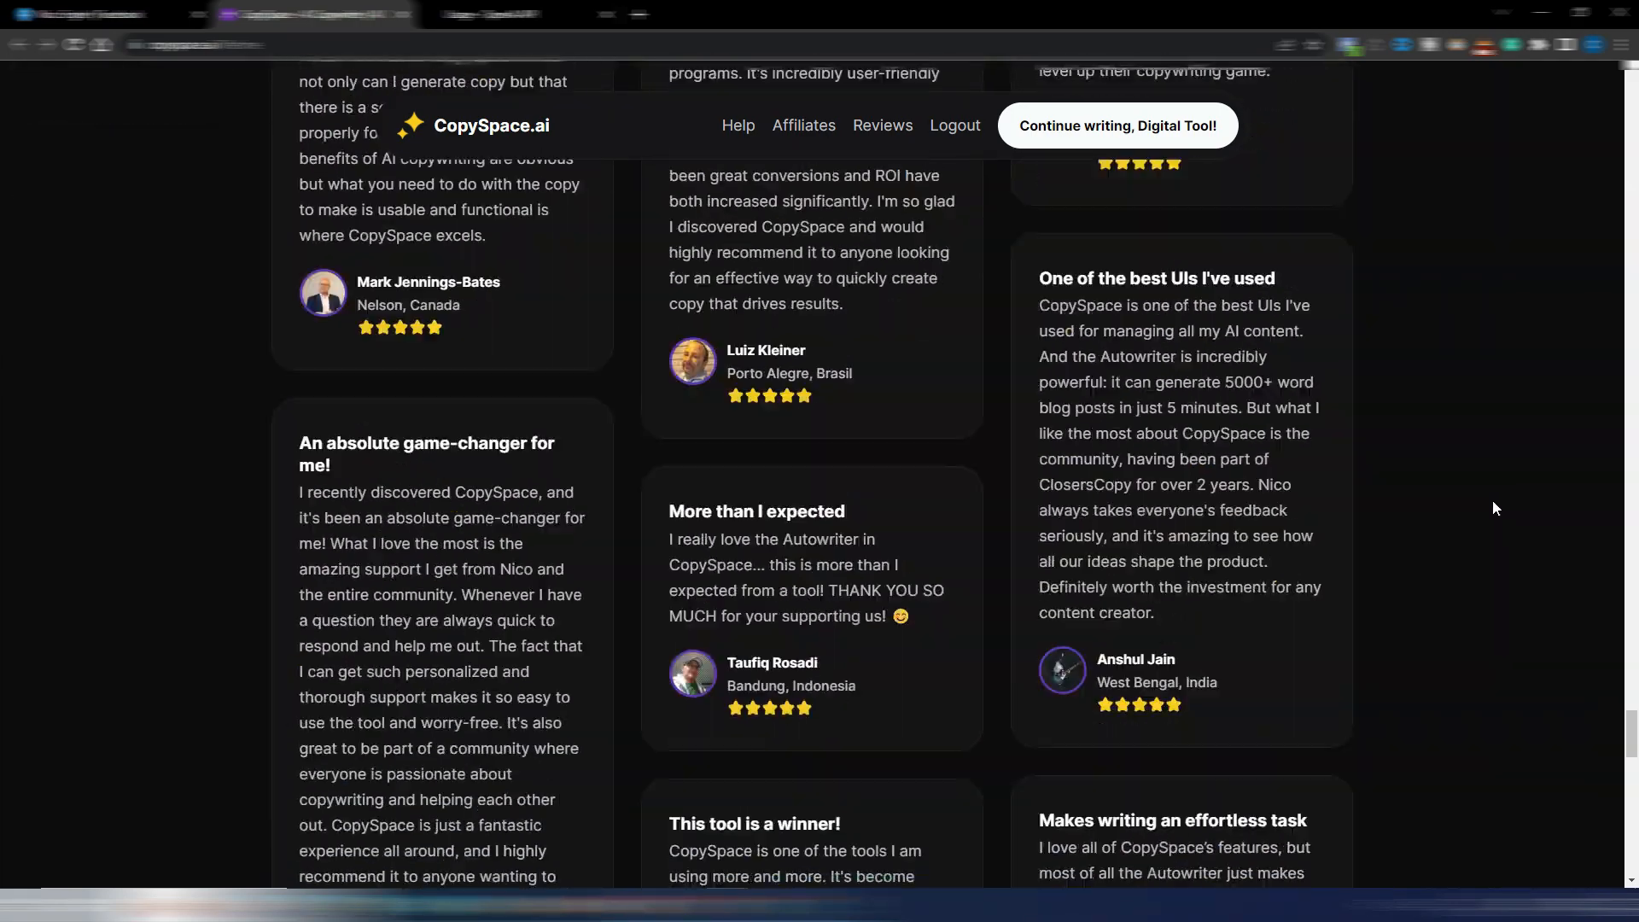
scroll(1497, 480, down, 1)
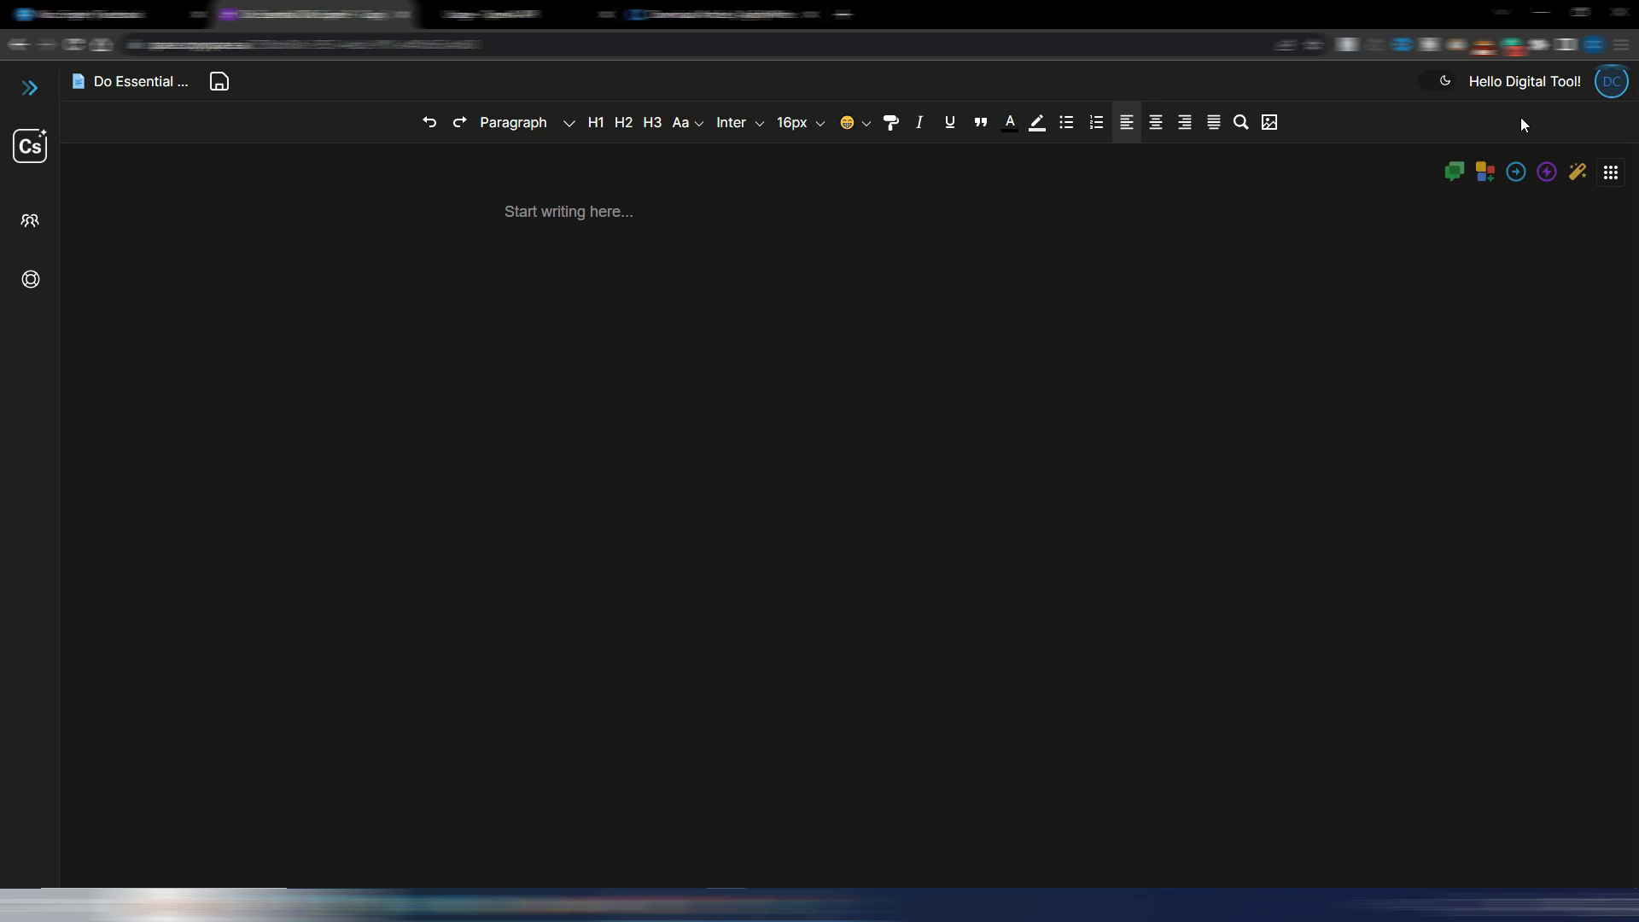
- Switch the document editor to the light theme and back to dark
click(1612, 86)
click(1442, 89)
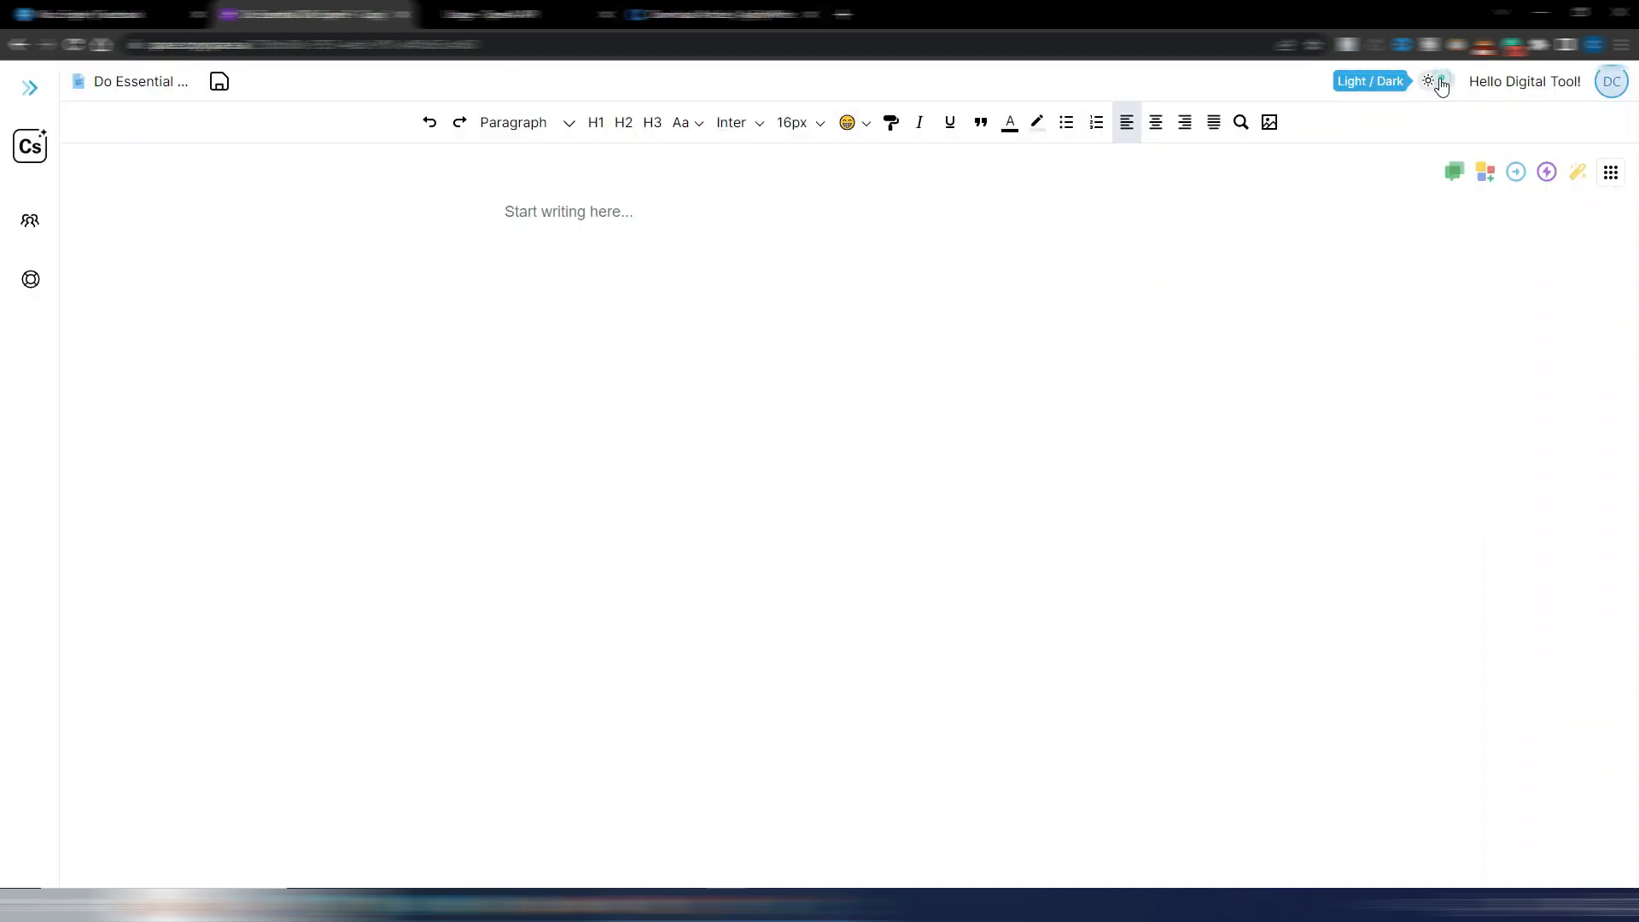
click(1442, 89)
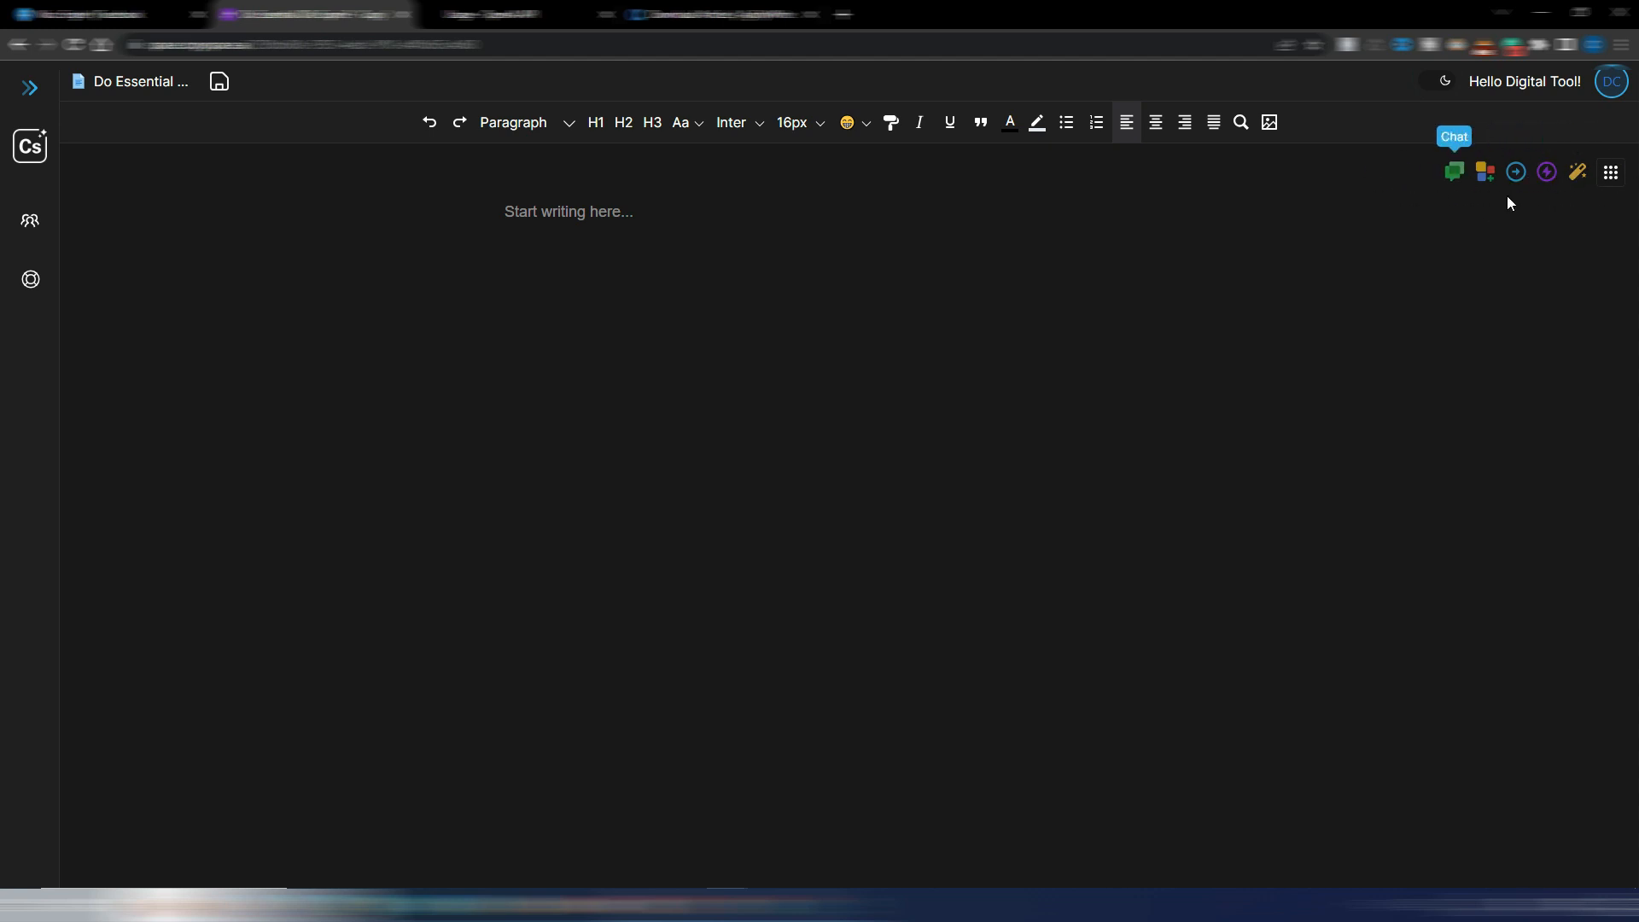
- Open the editor's overview of AI apps and look through all entries from Chat to History
click(1611, 175)
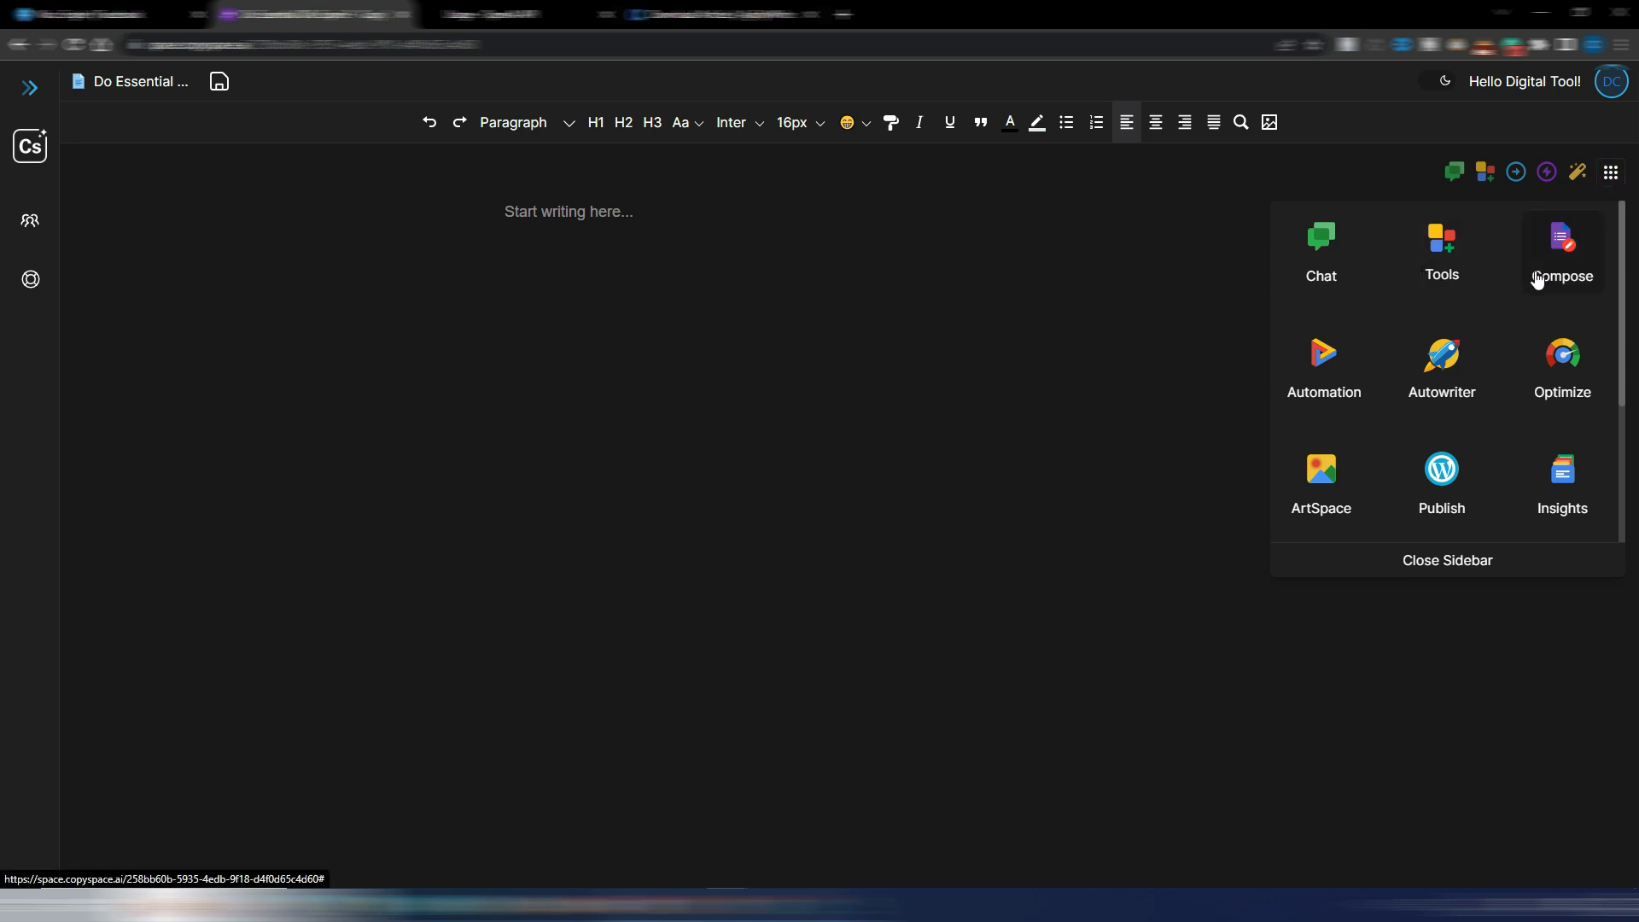
scroll(1498, 320, down, 1)
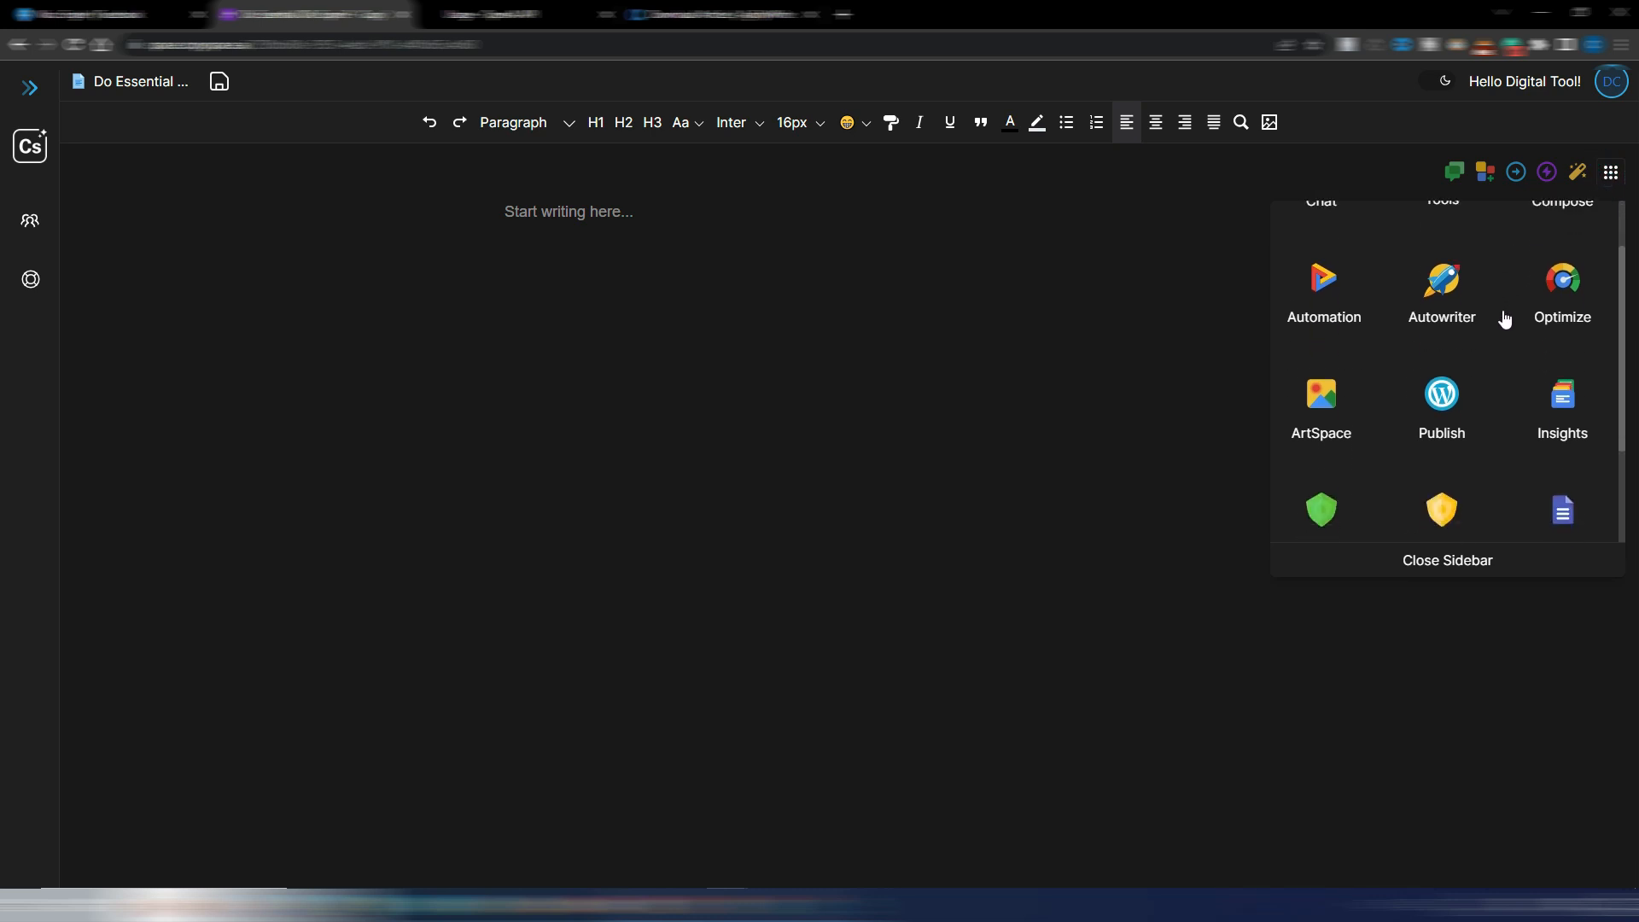
scroll(1377, 378, down, 1)
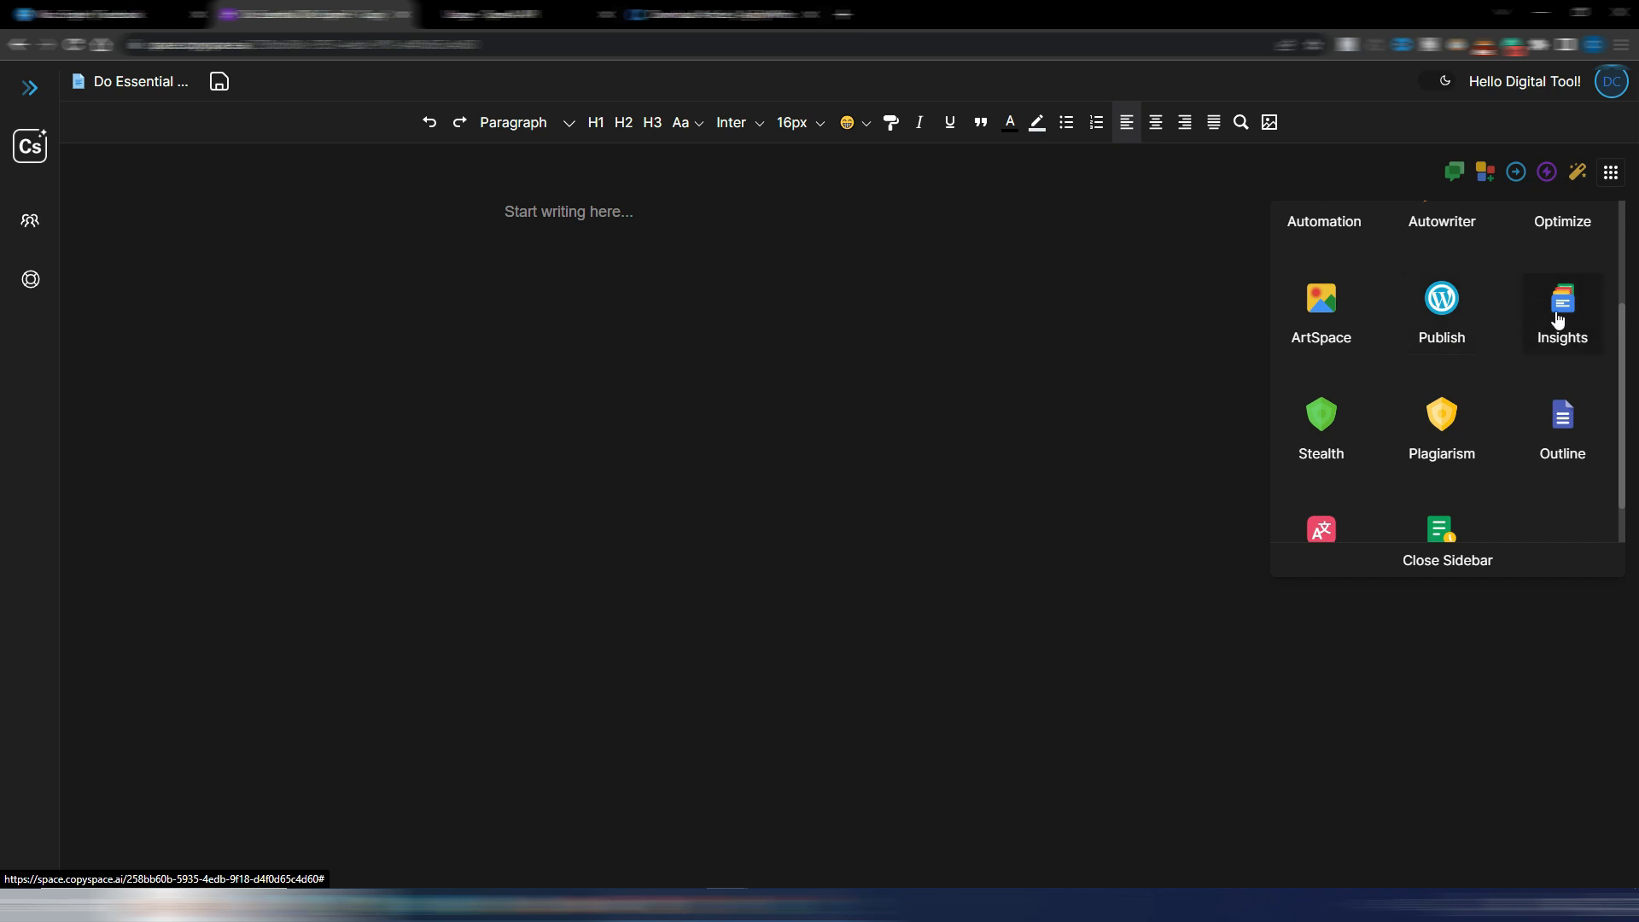
scroll(1383, 405, down, 1)
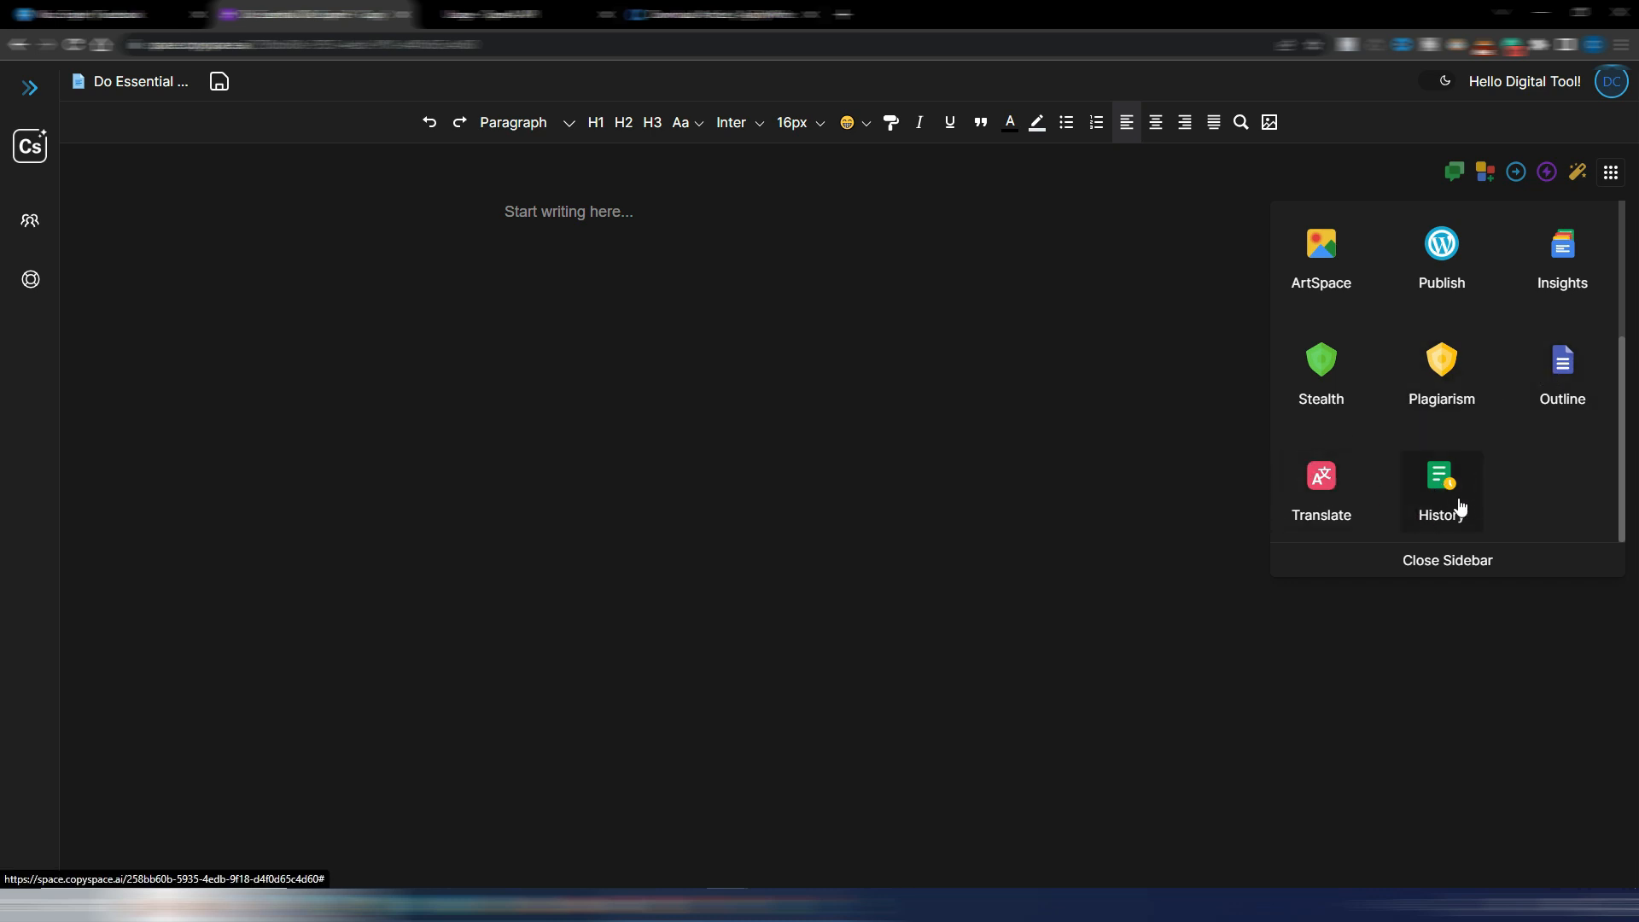
scroll(1511, 410, up, 3)
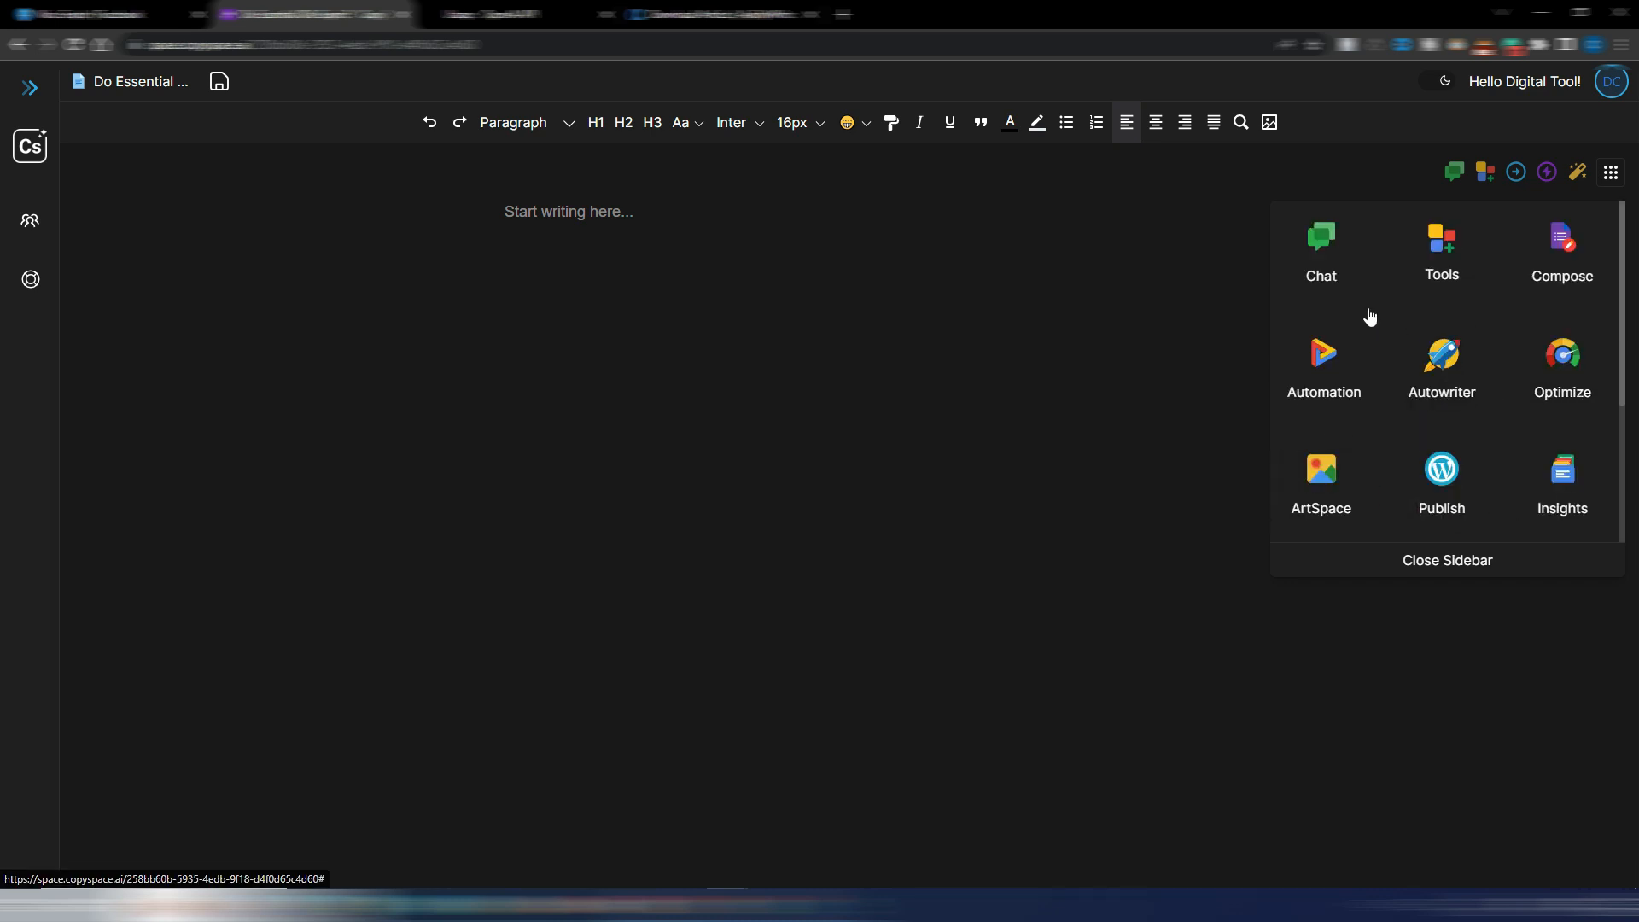
- Open the Chat assistant beside the document and check which AI models it offers
click(1323, 247)
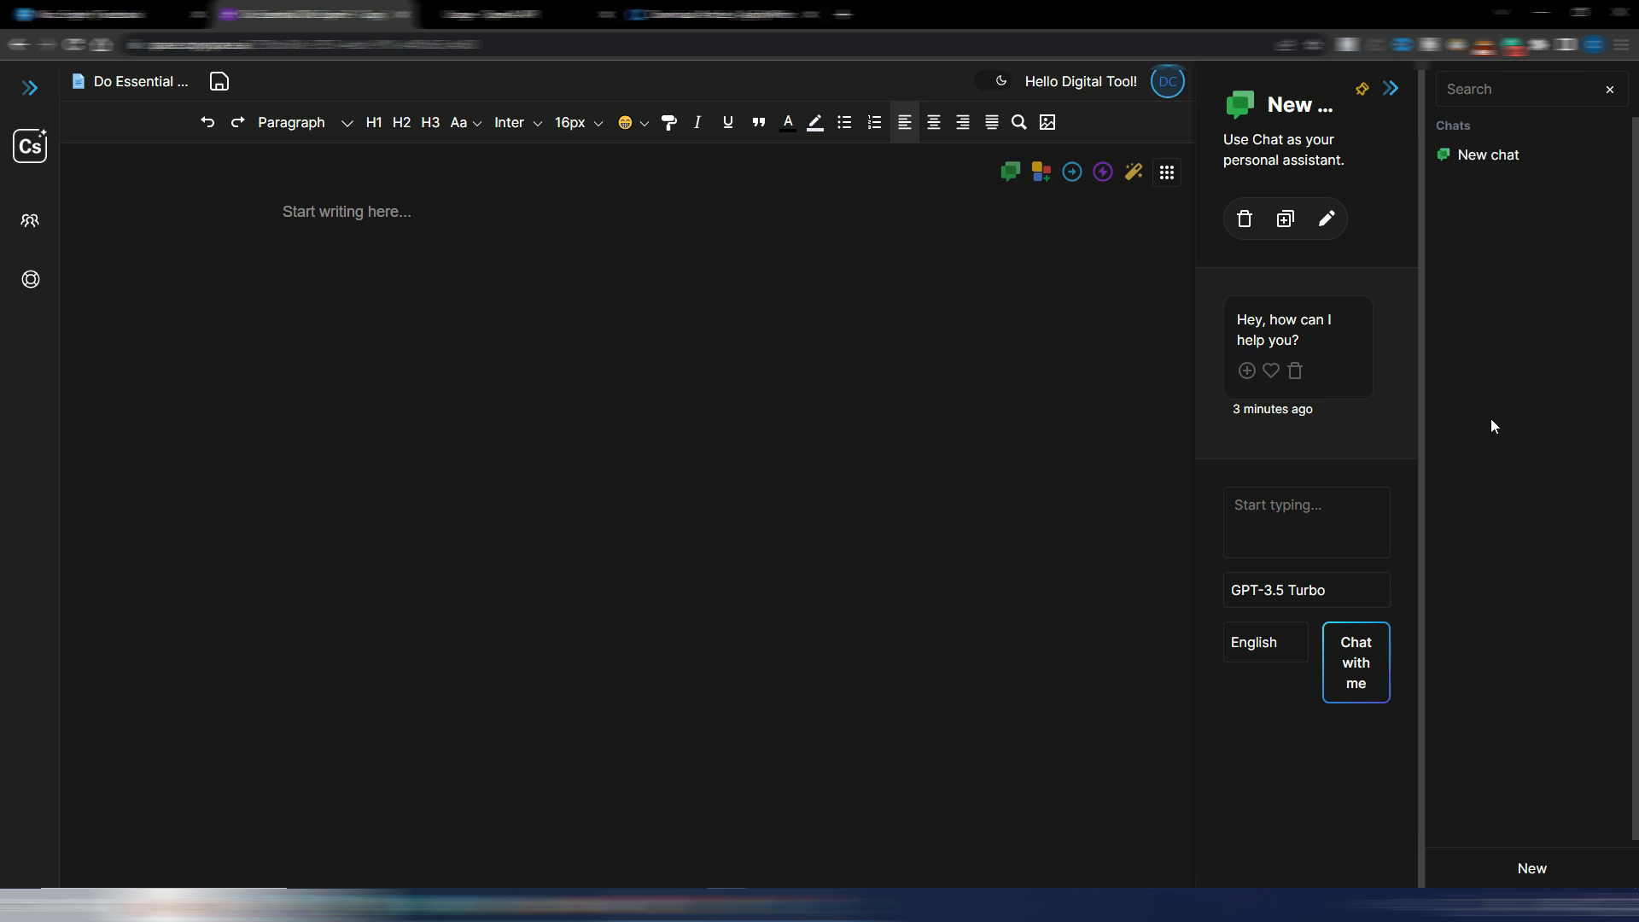
click(1272, 590)
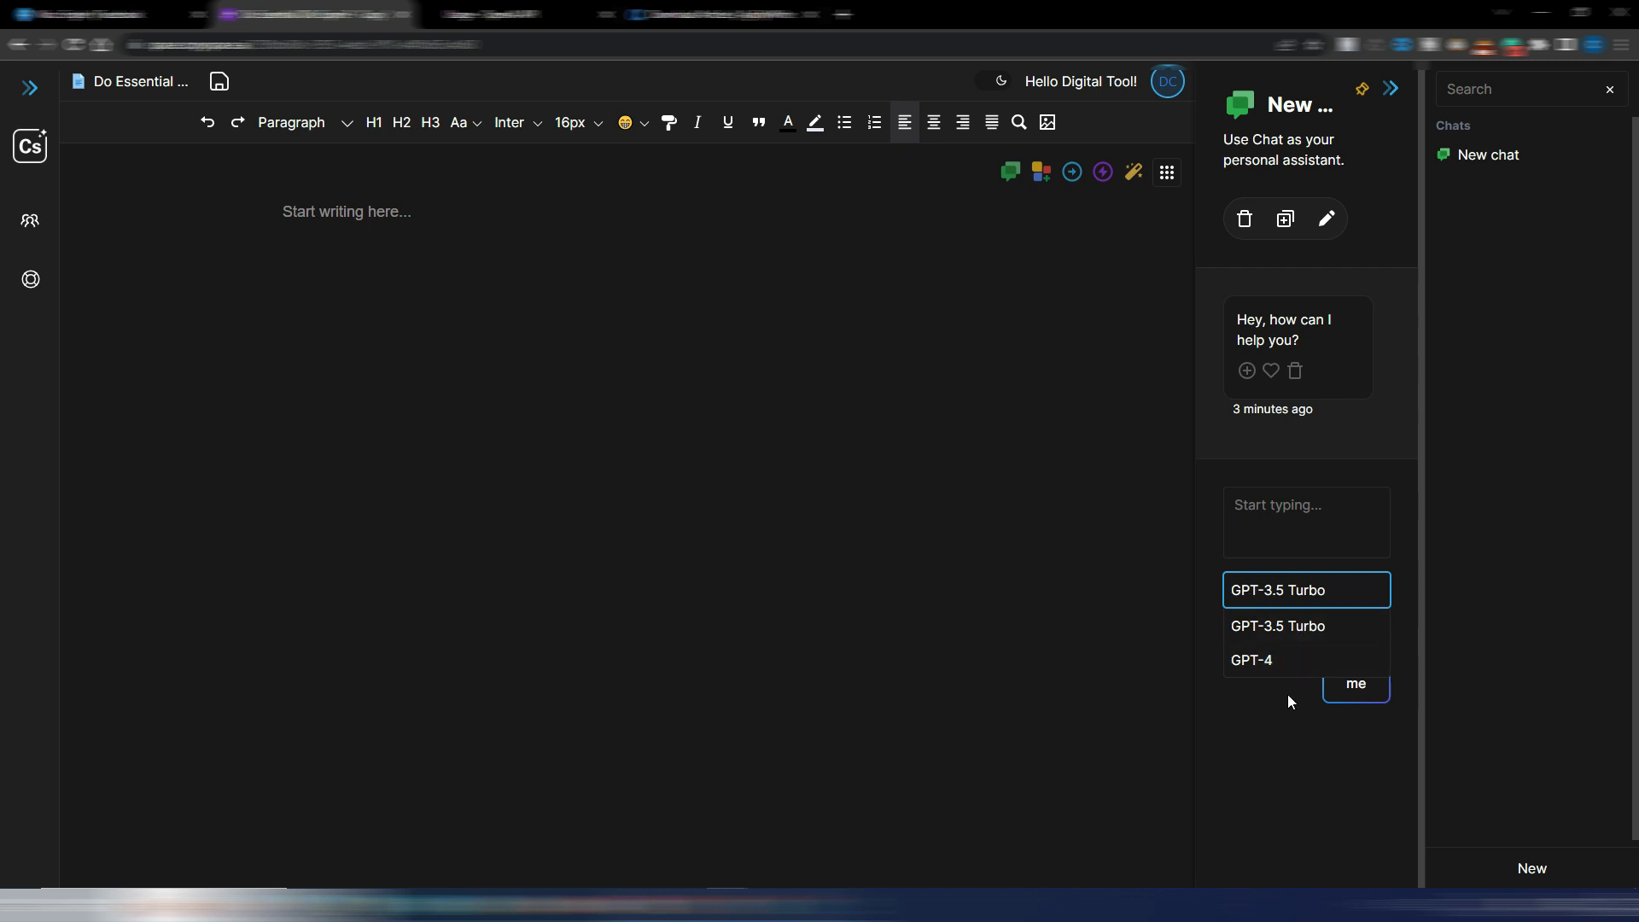
click(1284, 724)
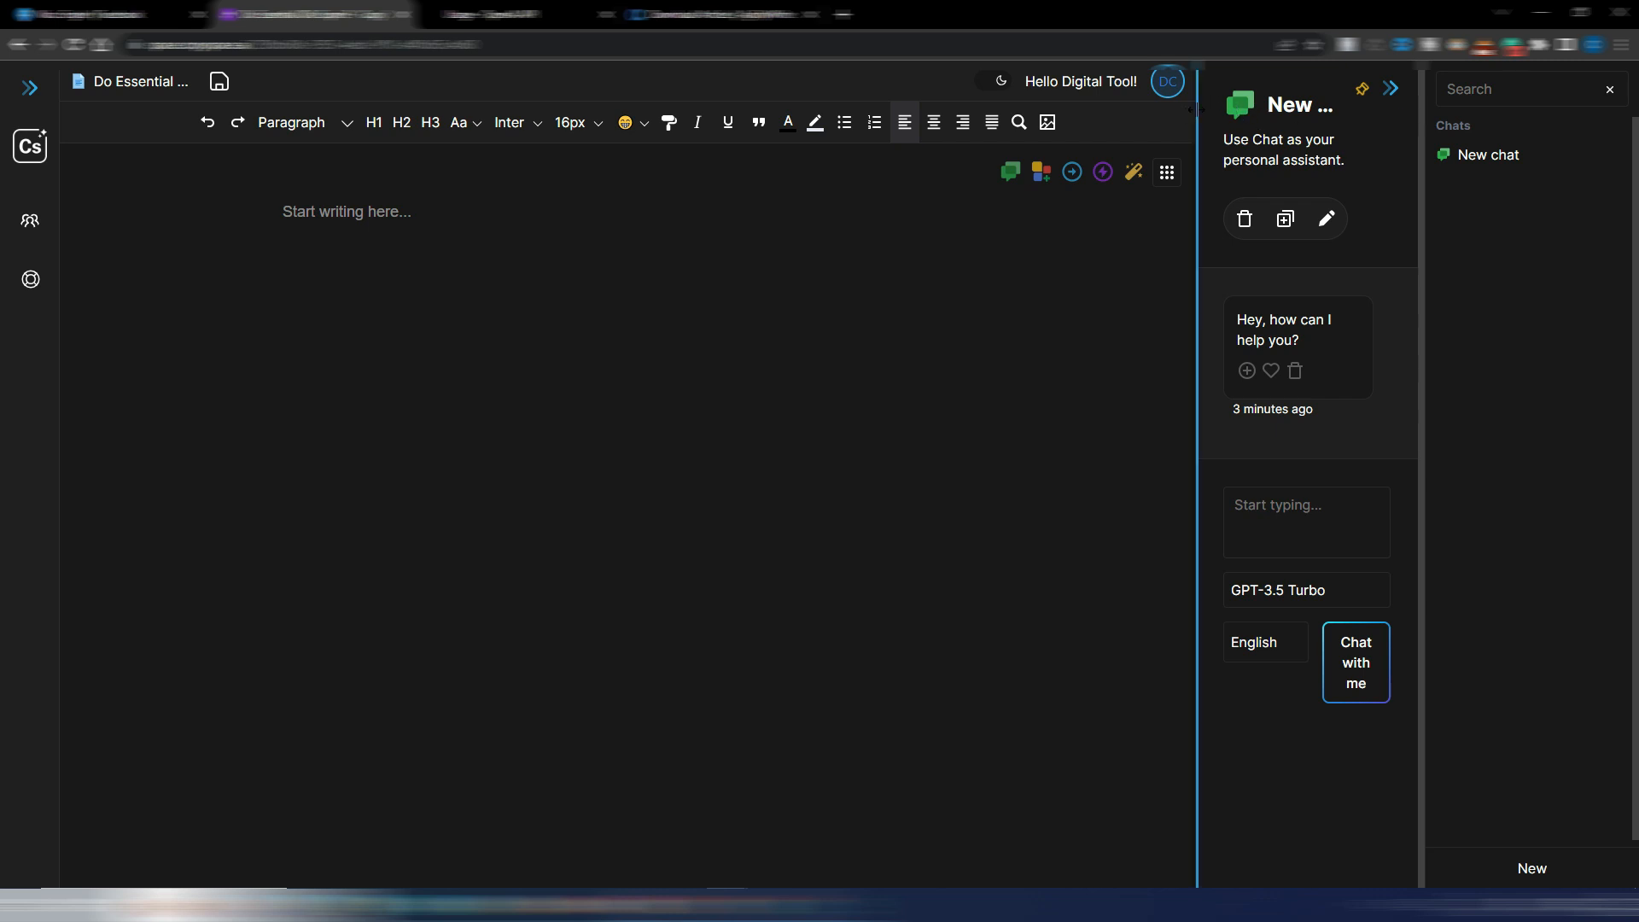
- Open the Tools app and browse its template list, from the Popular and Essentials groups to the Shared ones
click(1167, 172)
click(1002, 241)
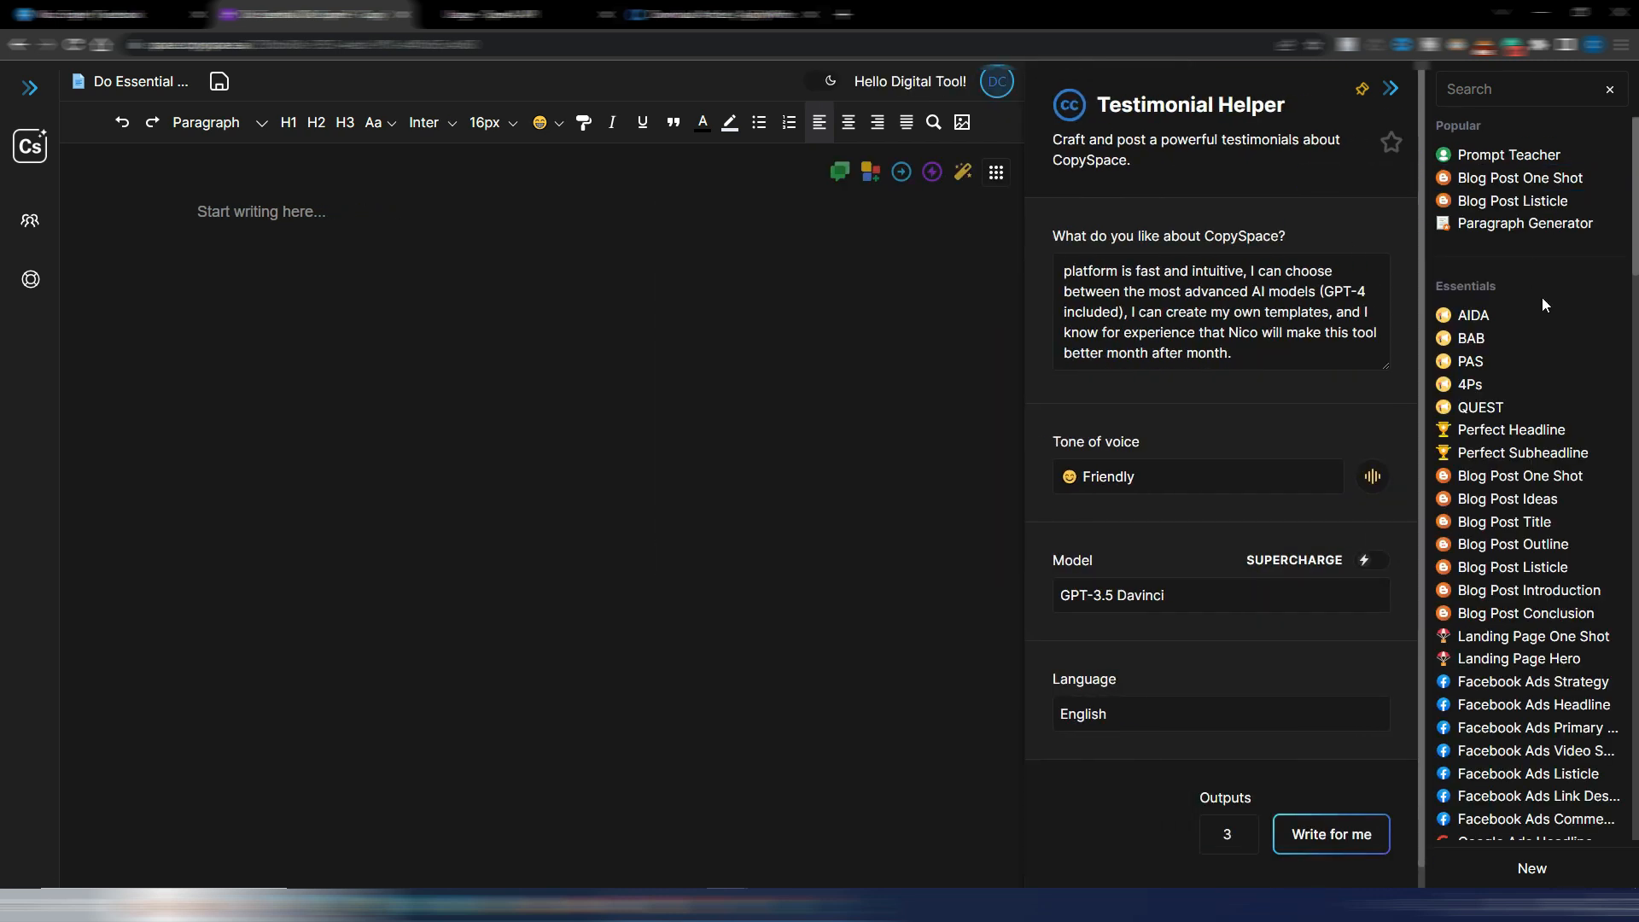
scroll(1544, 299, down, 5)
scroll(1544, 299, down, 20)
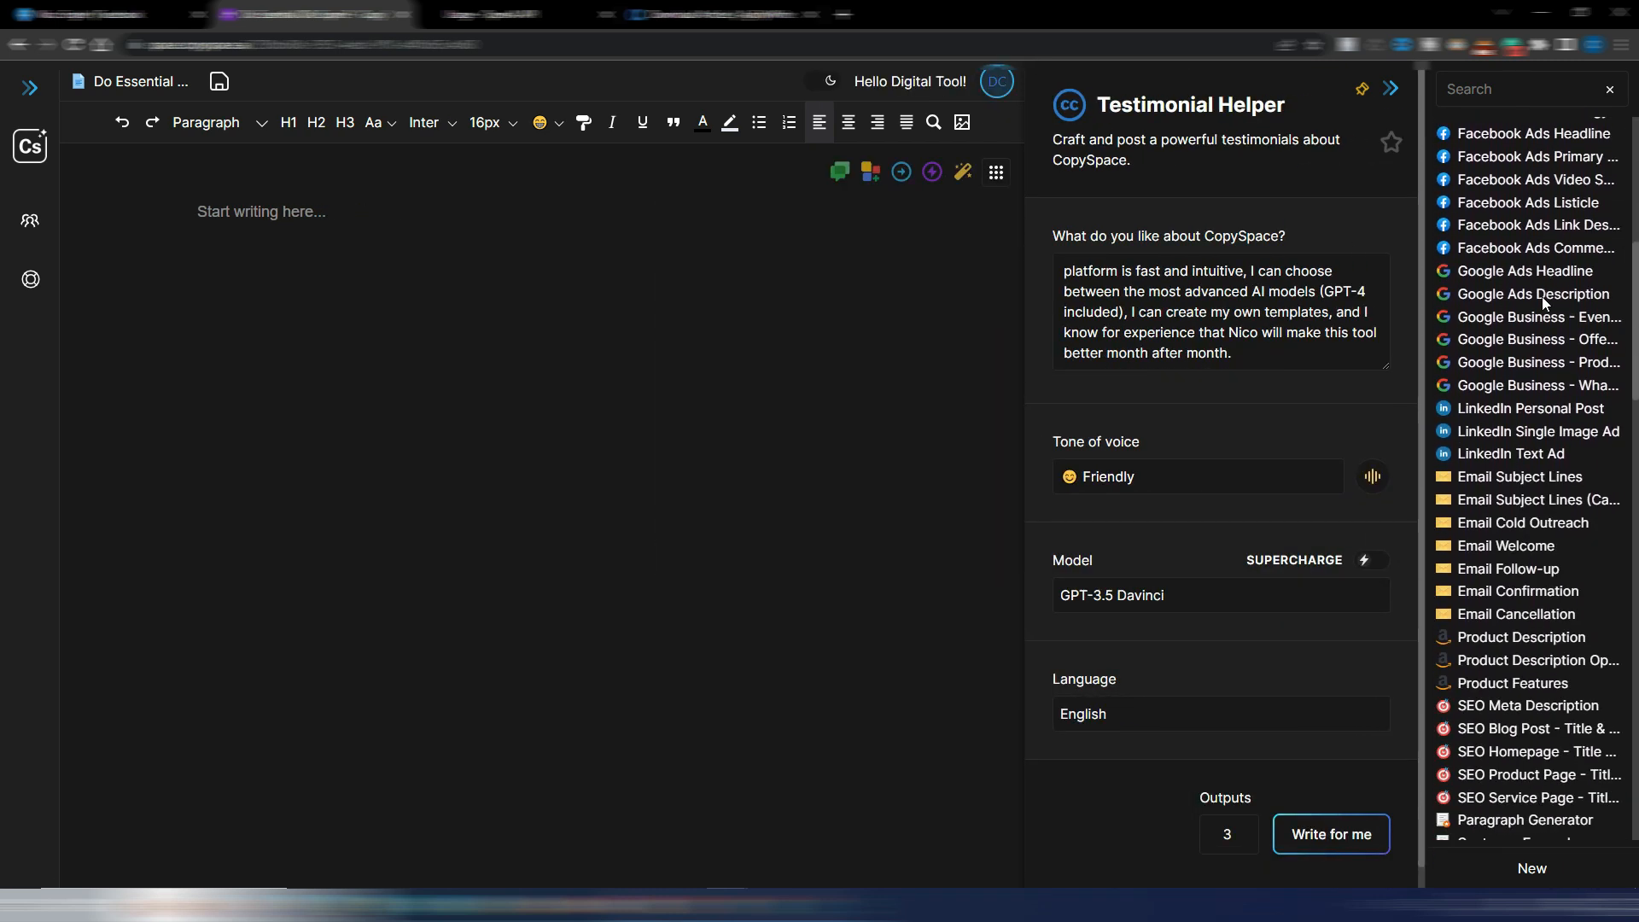
scroll(1589, 321, down, 7)
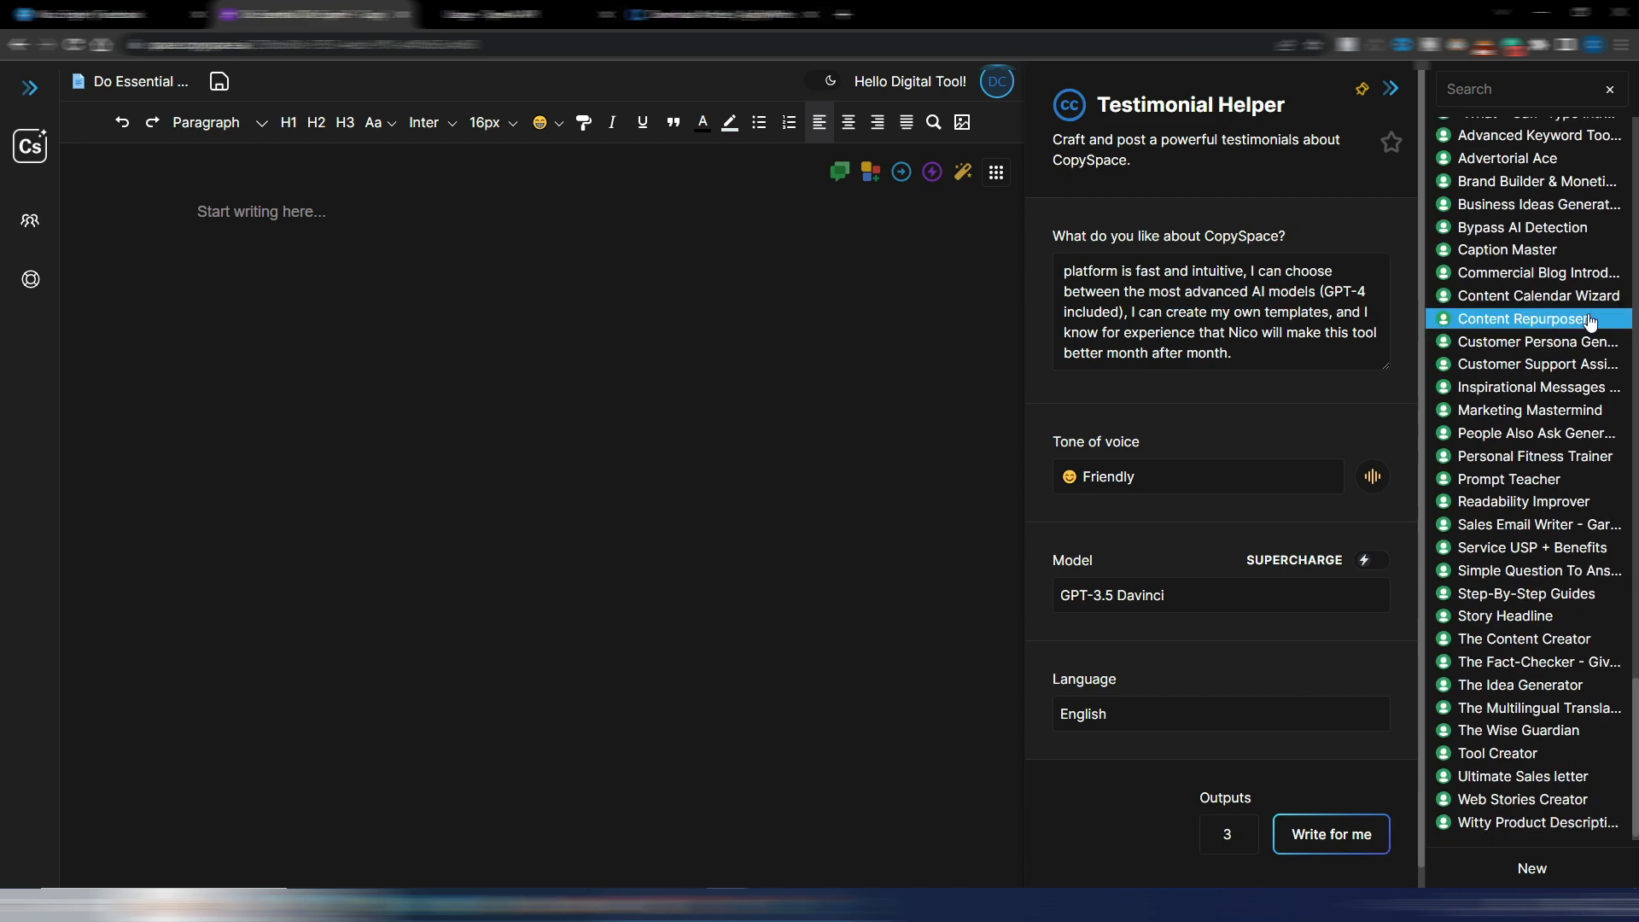
scroll(1571, 597, up, 2)
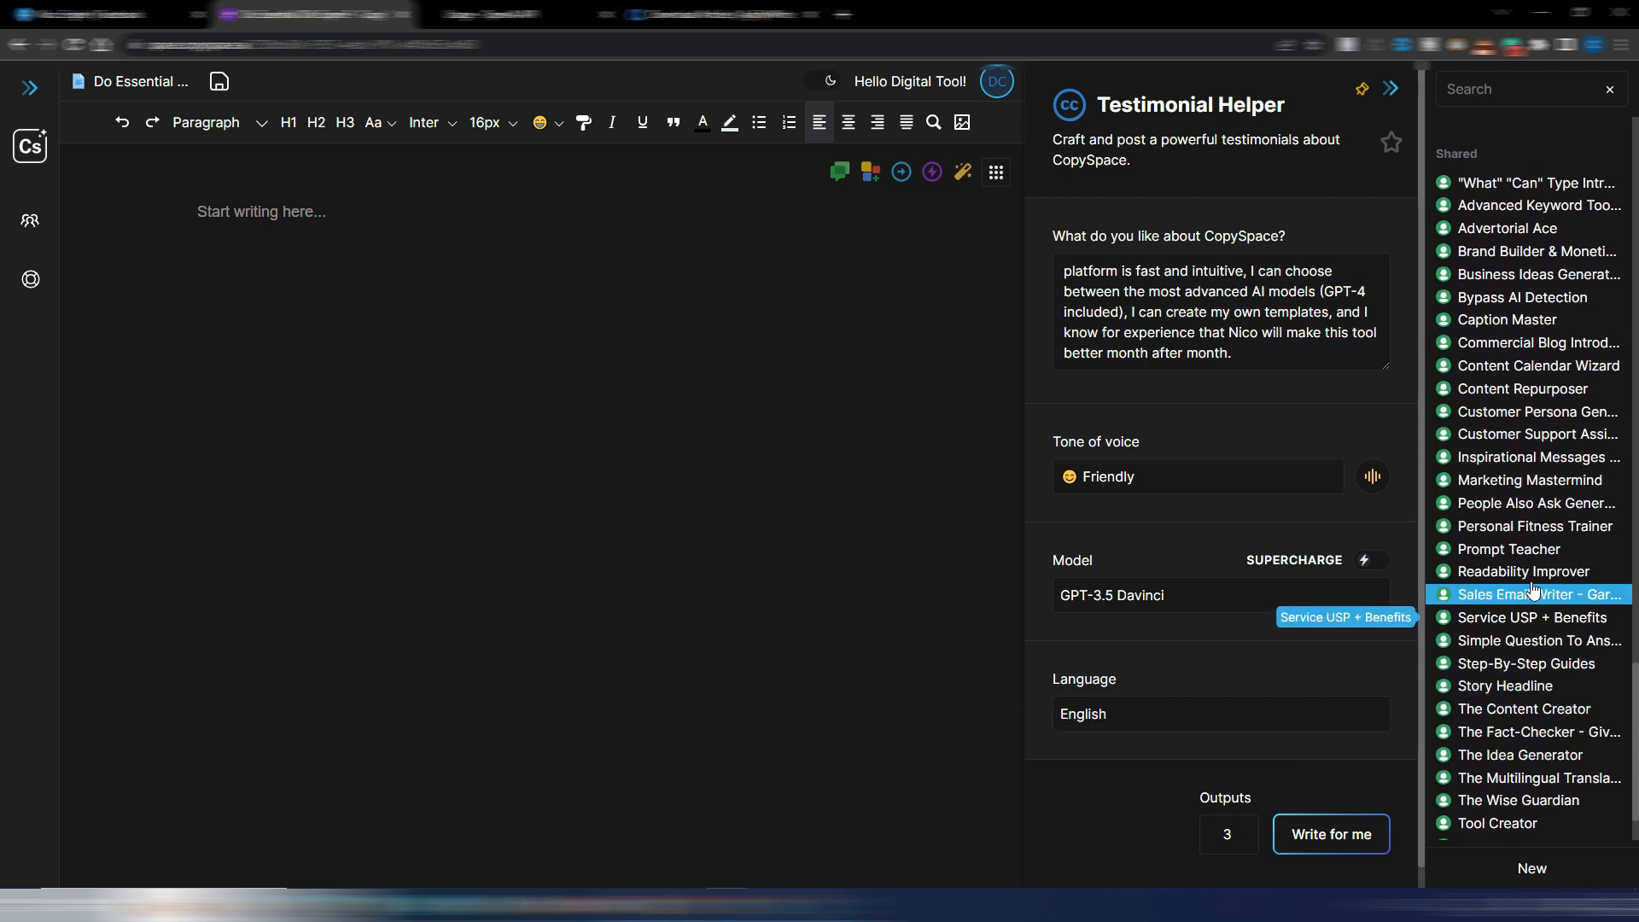
scroll(1537, 512, up, 7)
scroll(1534, 705, down, 4)
scroll(1534, 705, down, 3)
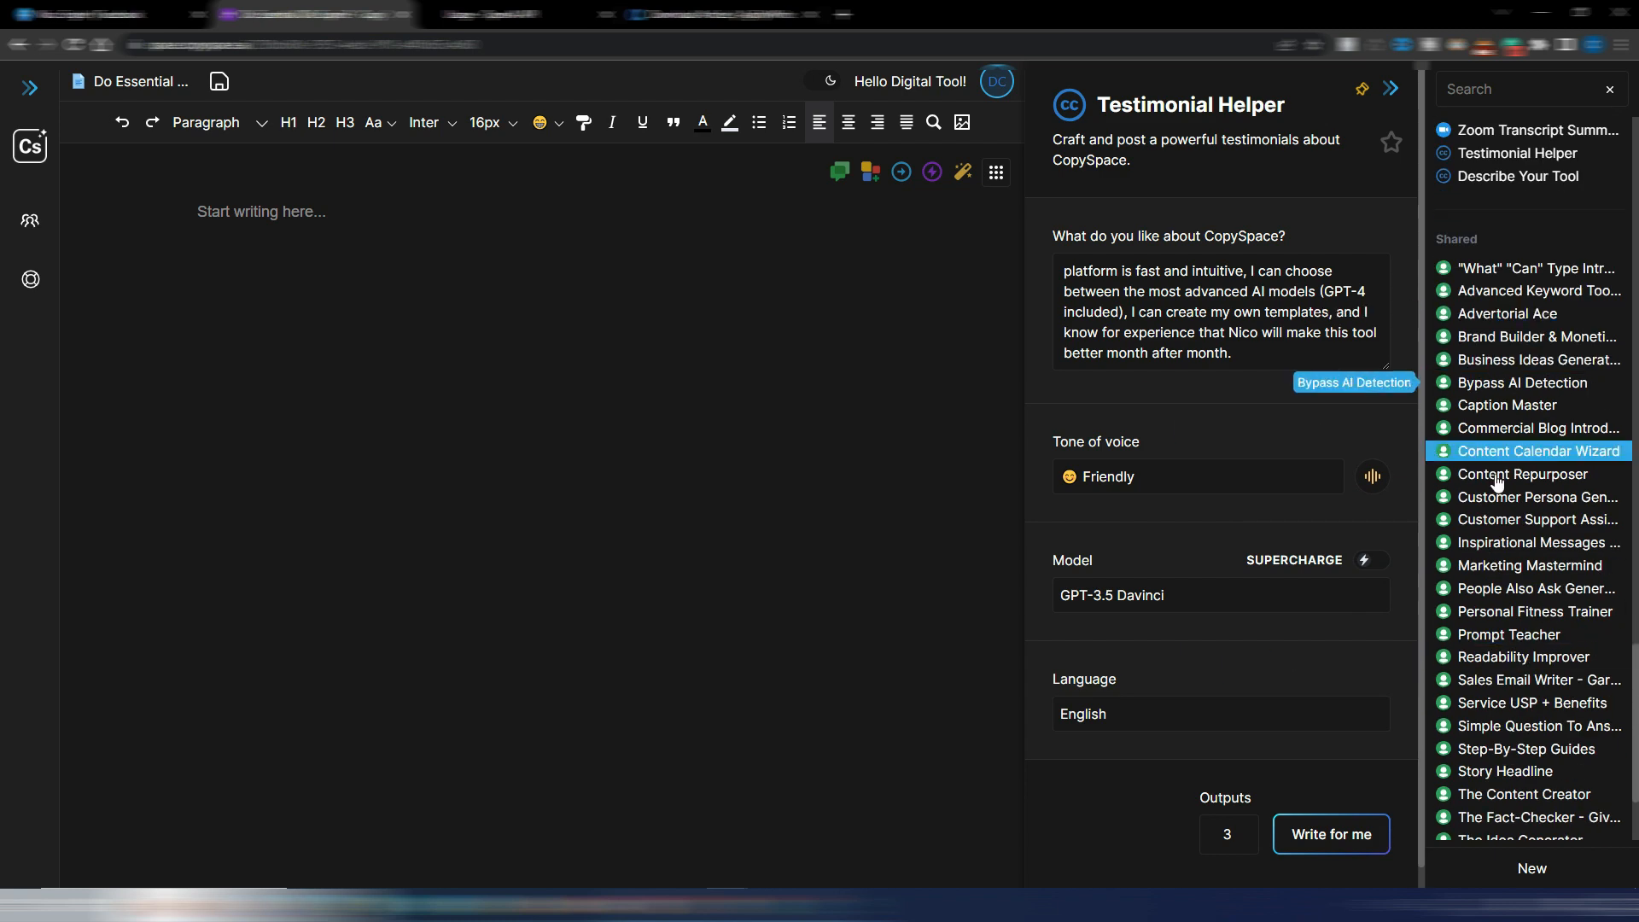
scroll(1528, 512, up, 15)
scroll(1518, 399, up, 5)
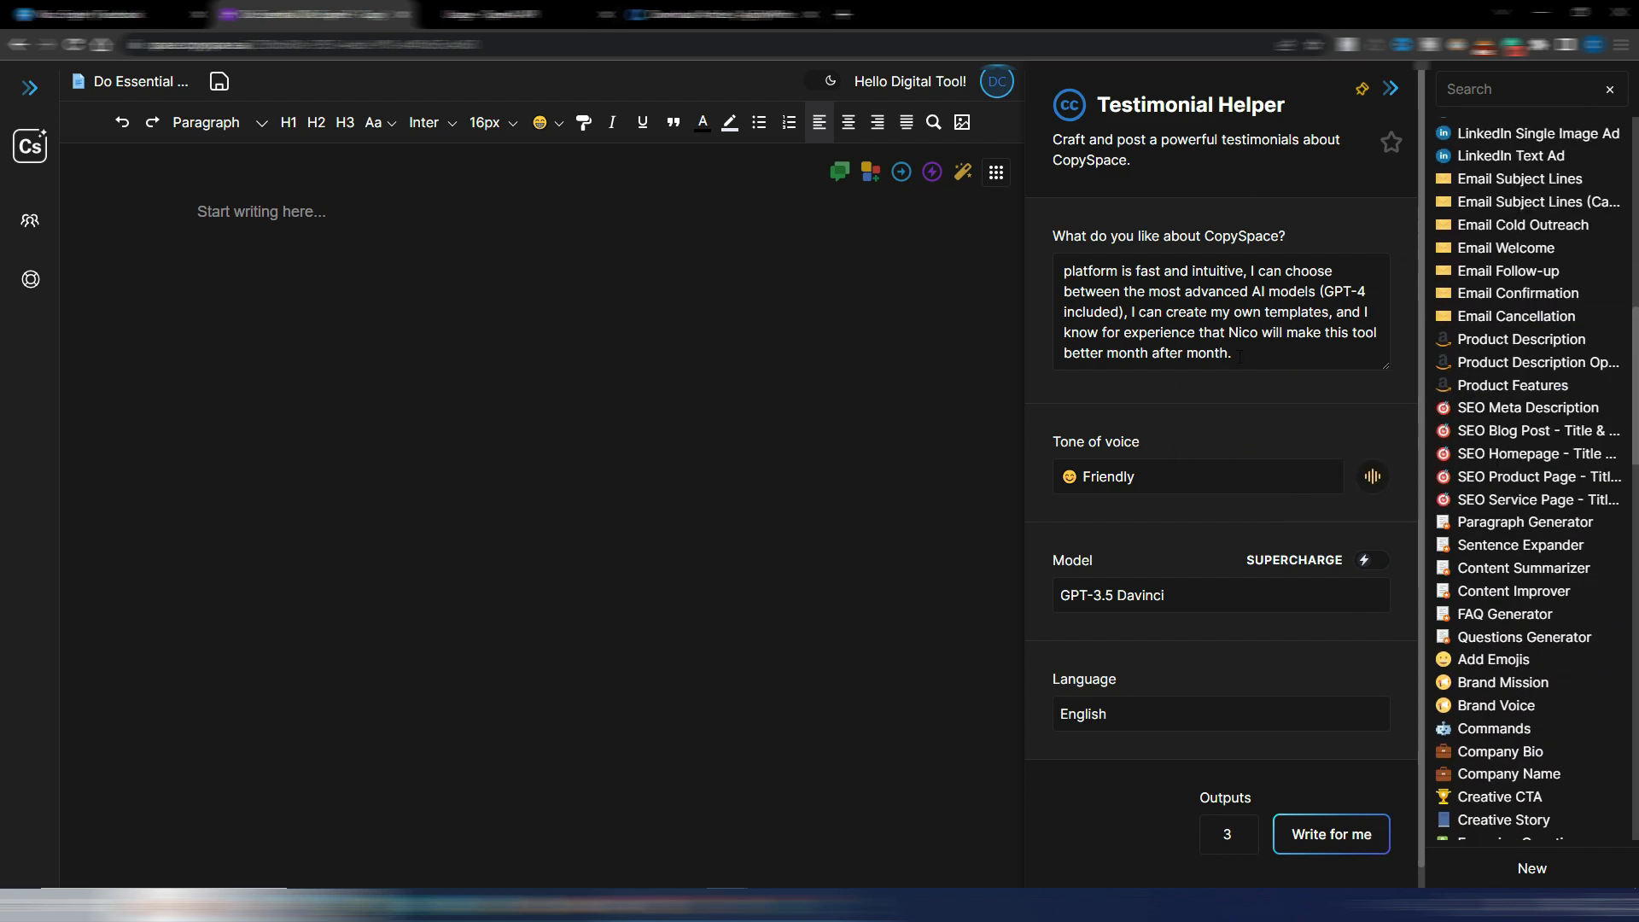
scroll(1511, 472, up, 6)
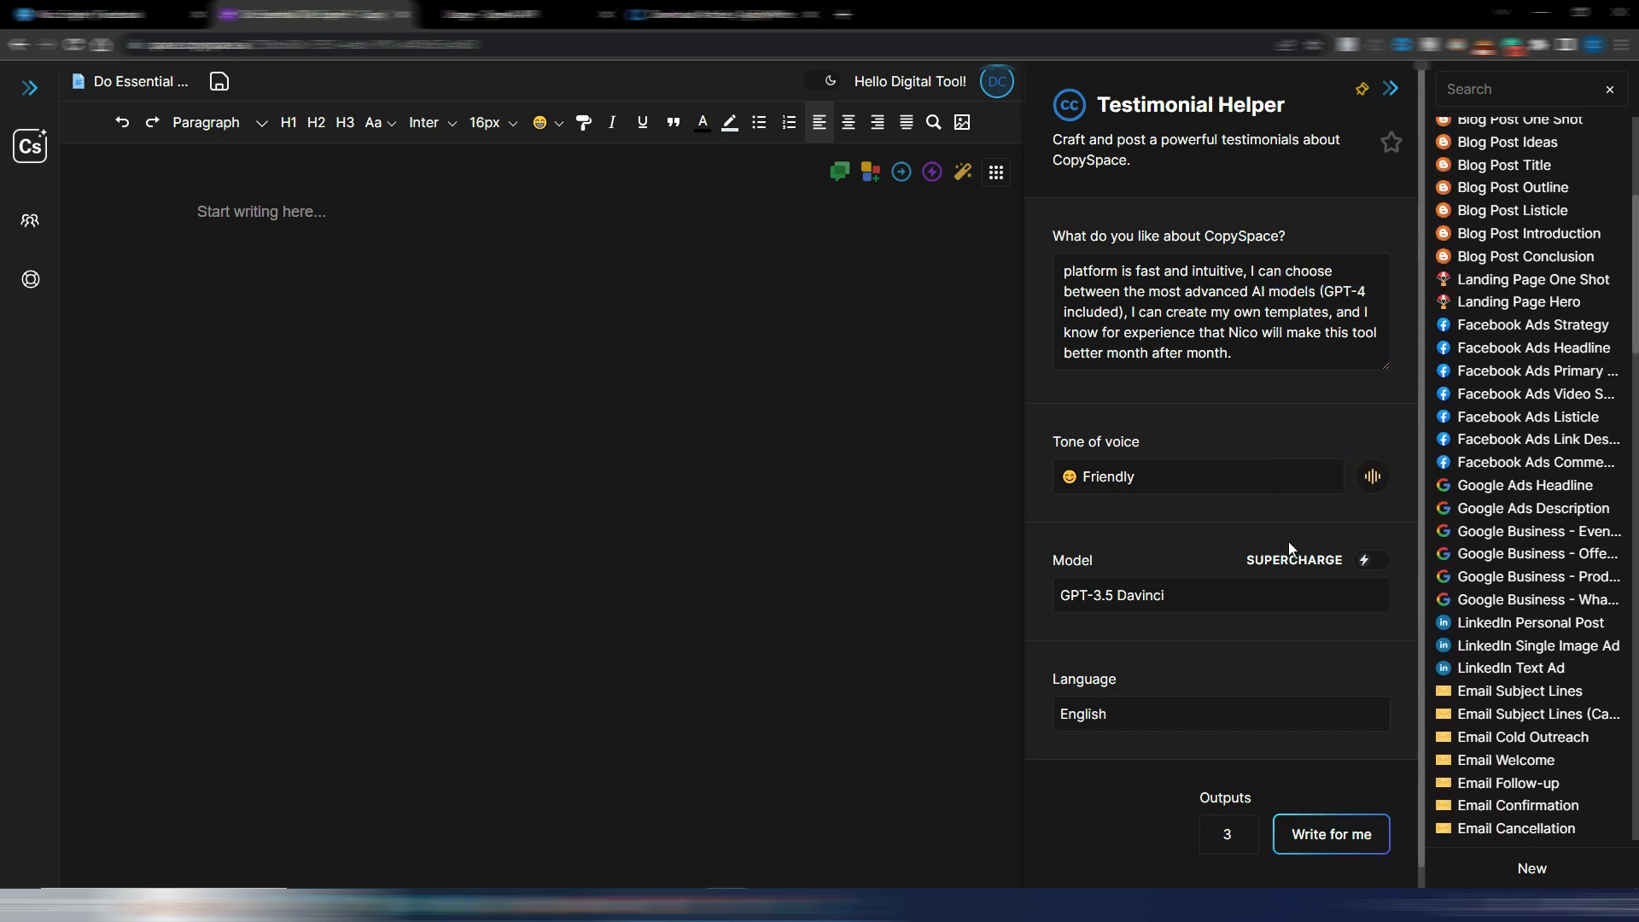
- Check the AI model choices for the Testimonial Helper tool
click(1185, 603)
click(1186, 600)
click(1186, 601)
- Open the Compose app beside the document and review its background information, keyword, tone, model and length settings
click(995, 174)
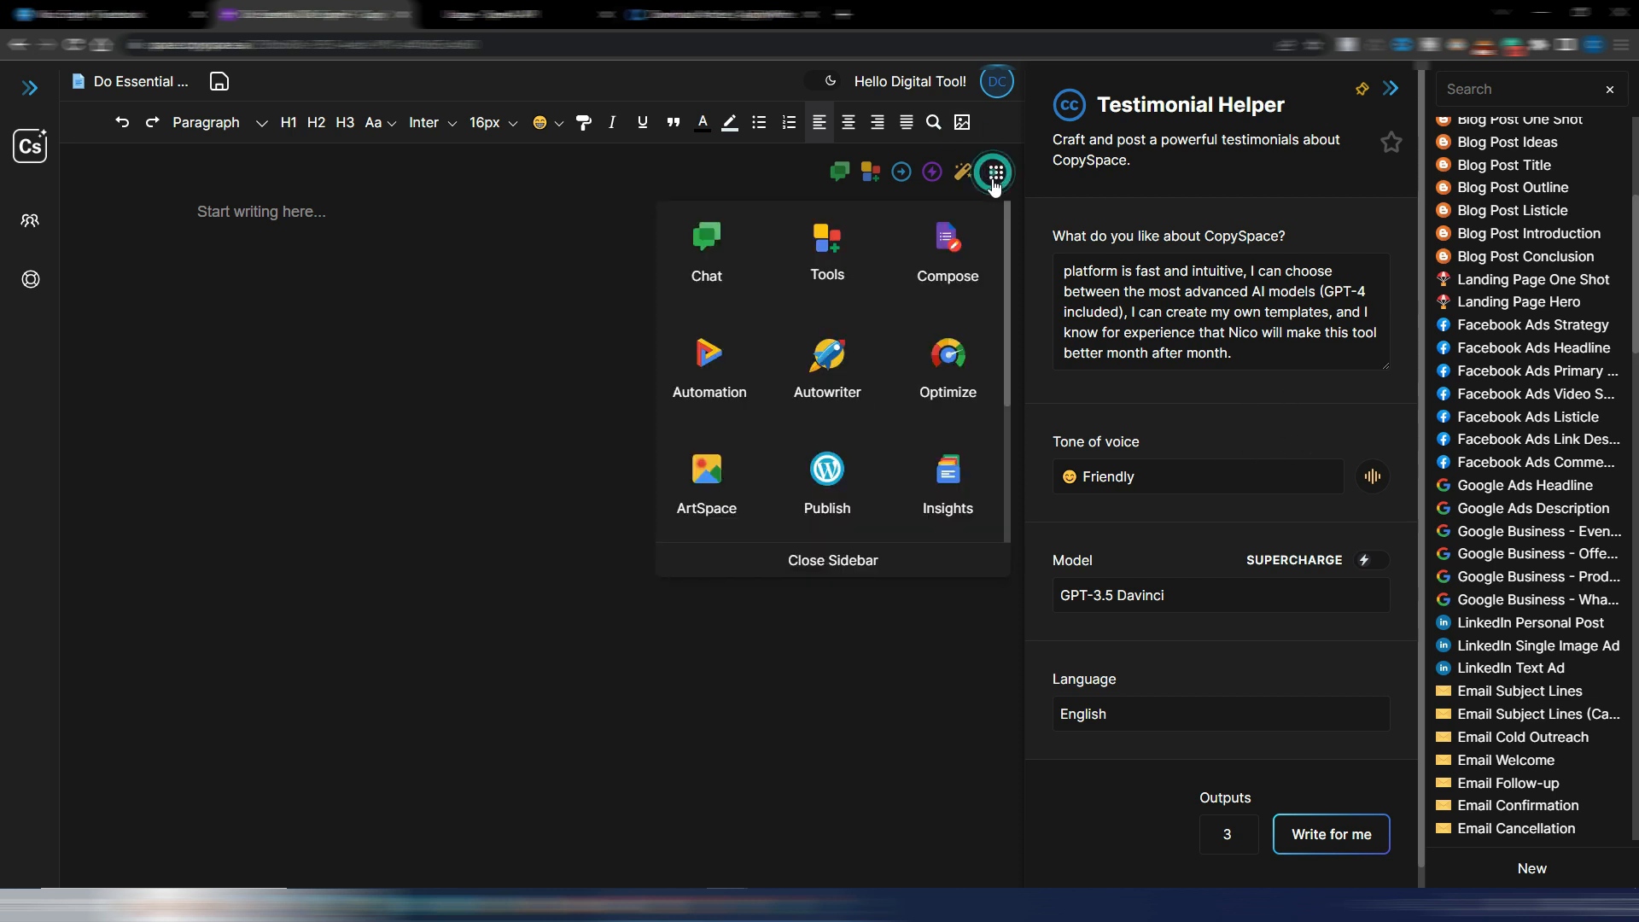
click(959, 242)
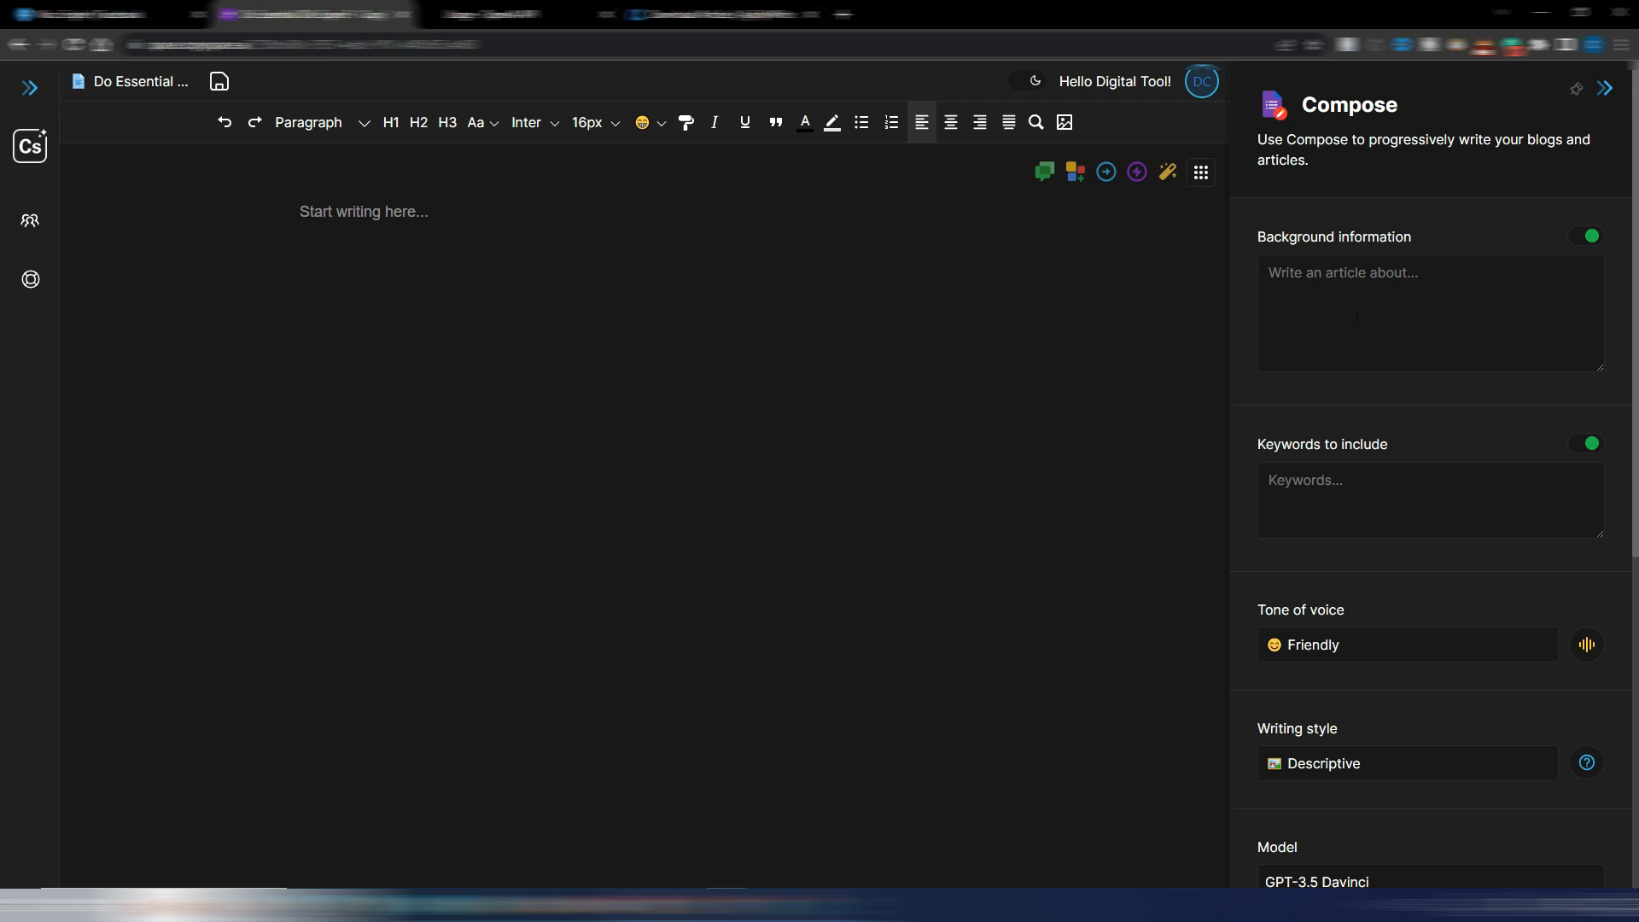
scroll(1501, 480, down, 2)
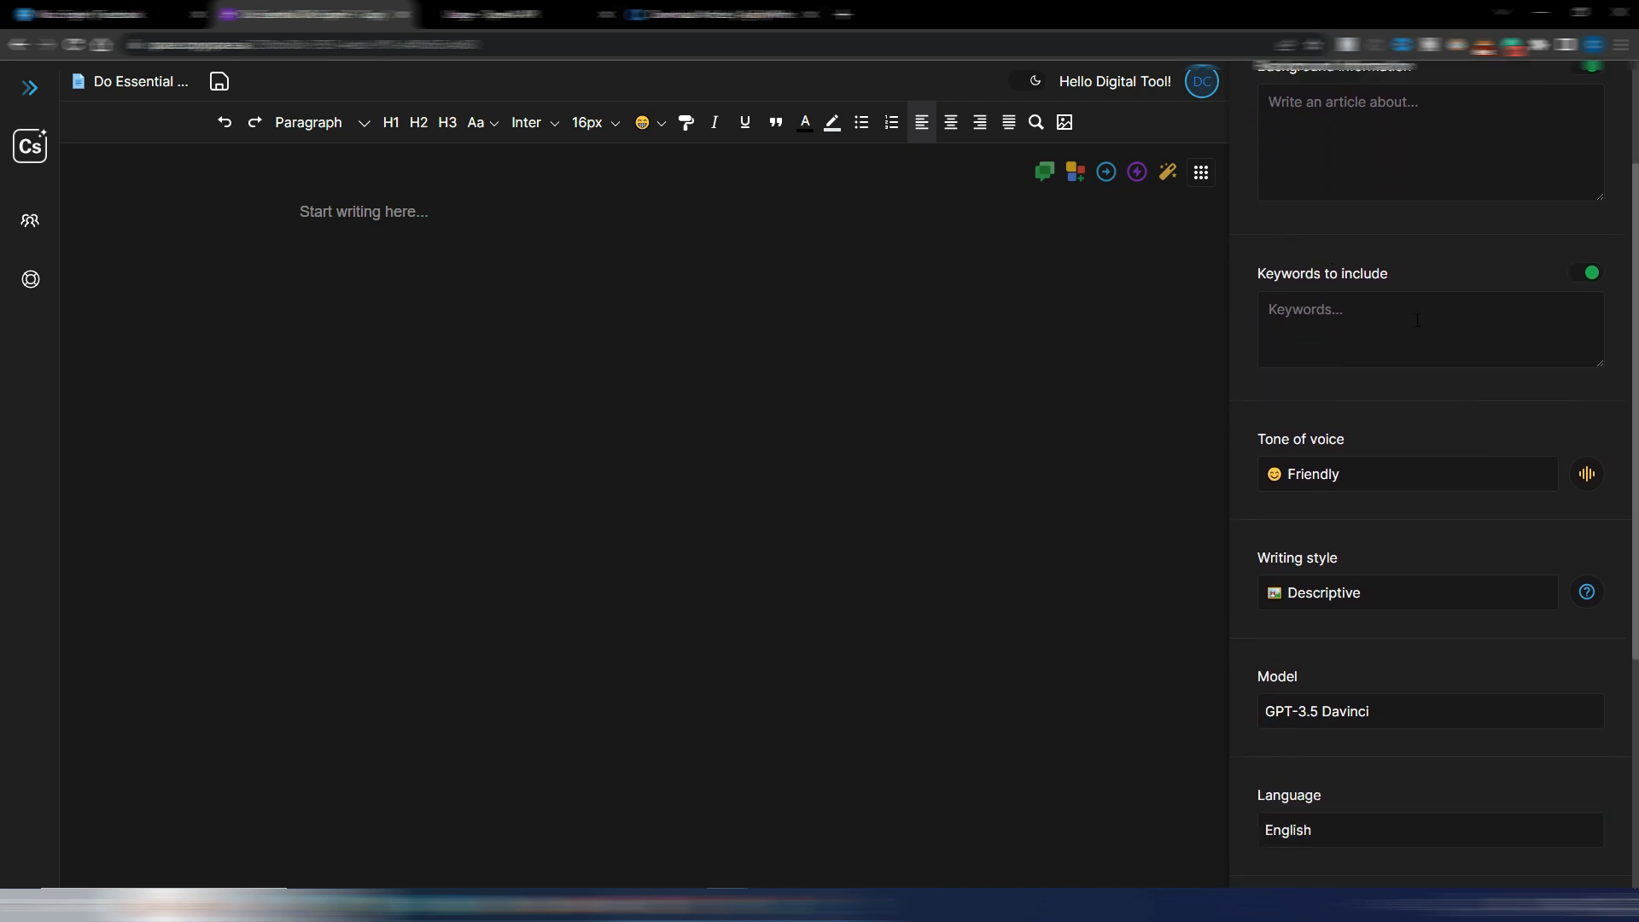
scroll(1448, 377, down, 2)
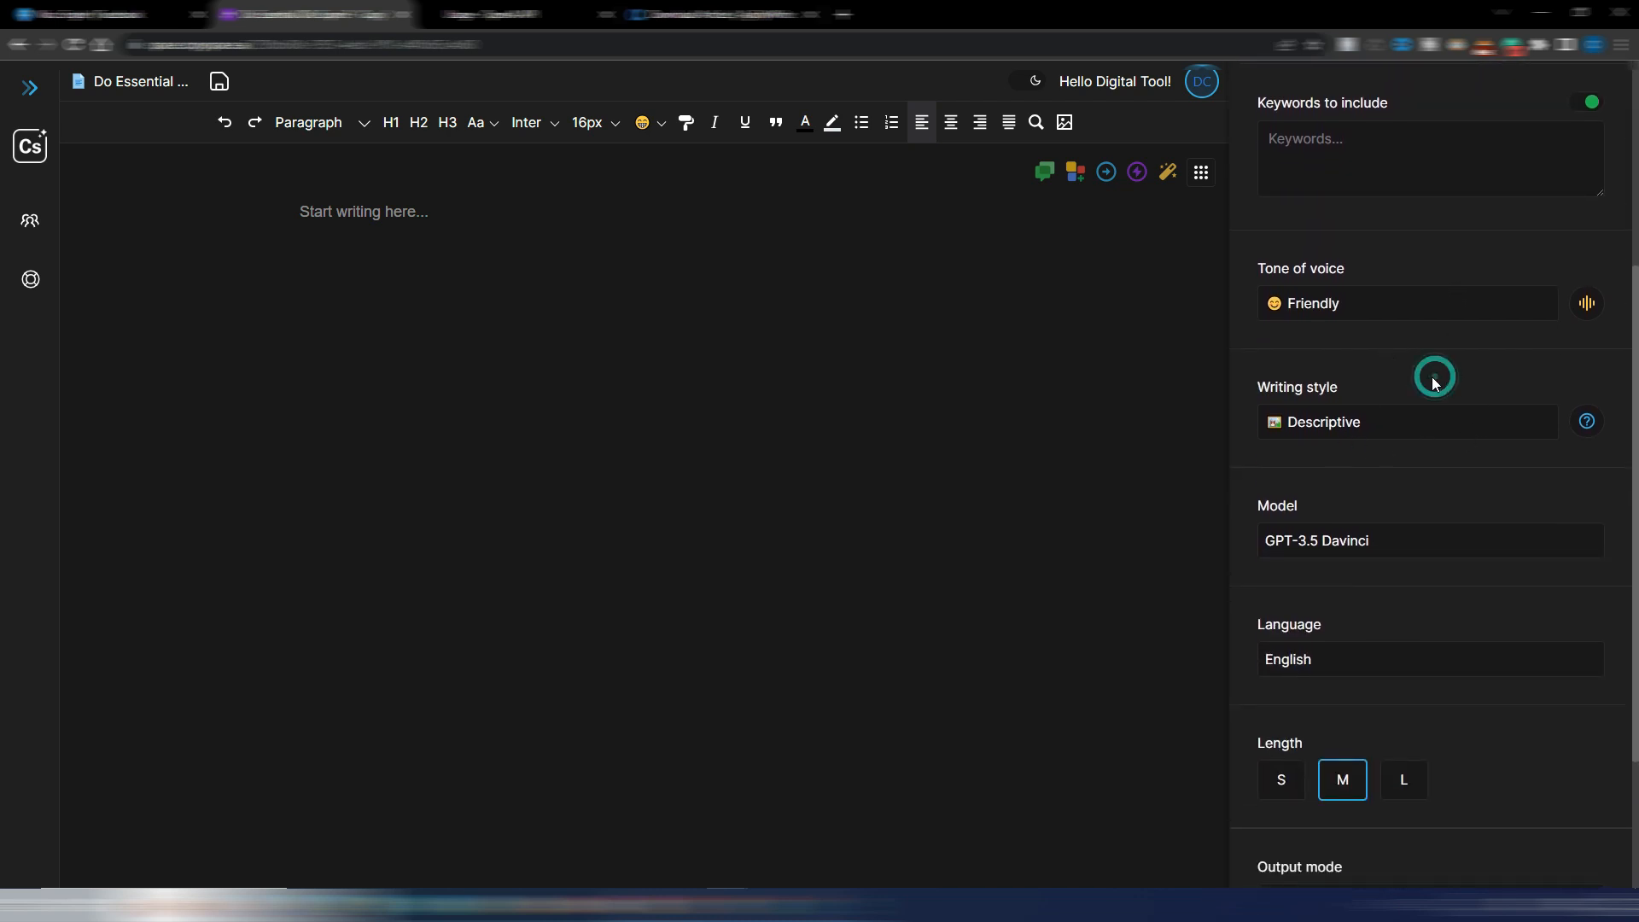
- Examine the choices Compose offers for writing style, tone of voice and output mode
click(1410, 426)
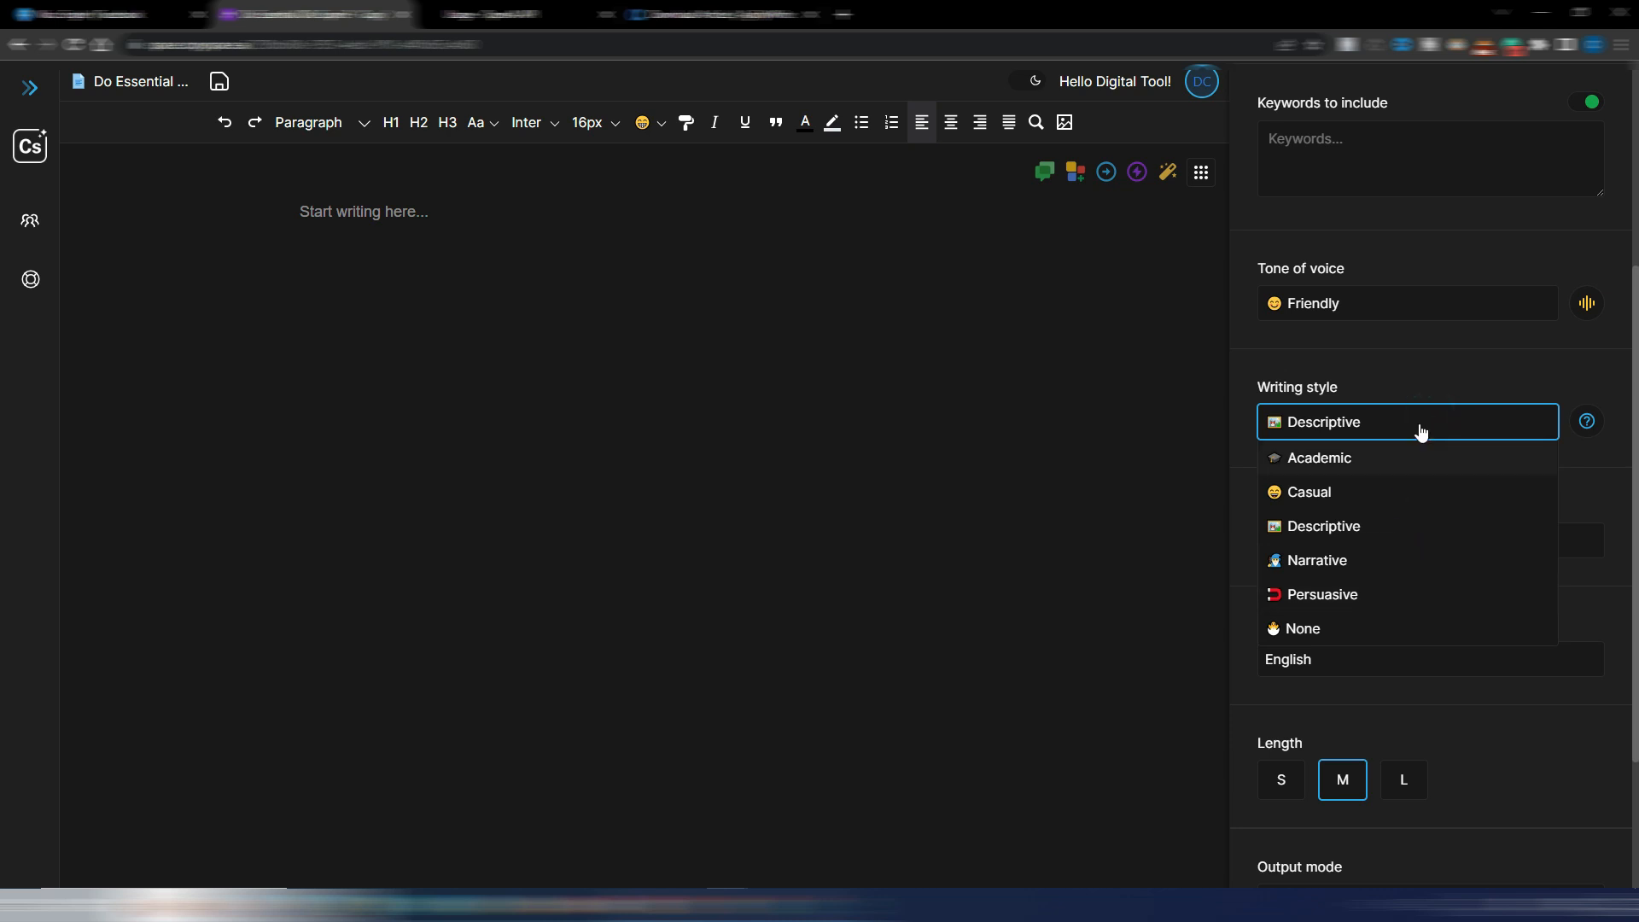
click(1401, 303)
click(1415, 303)
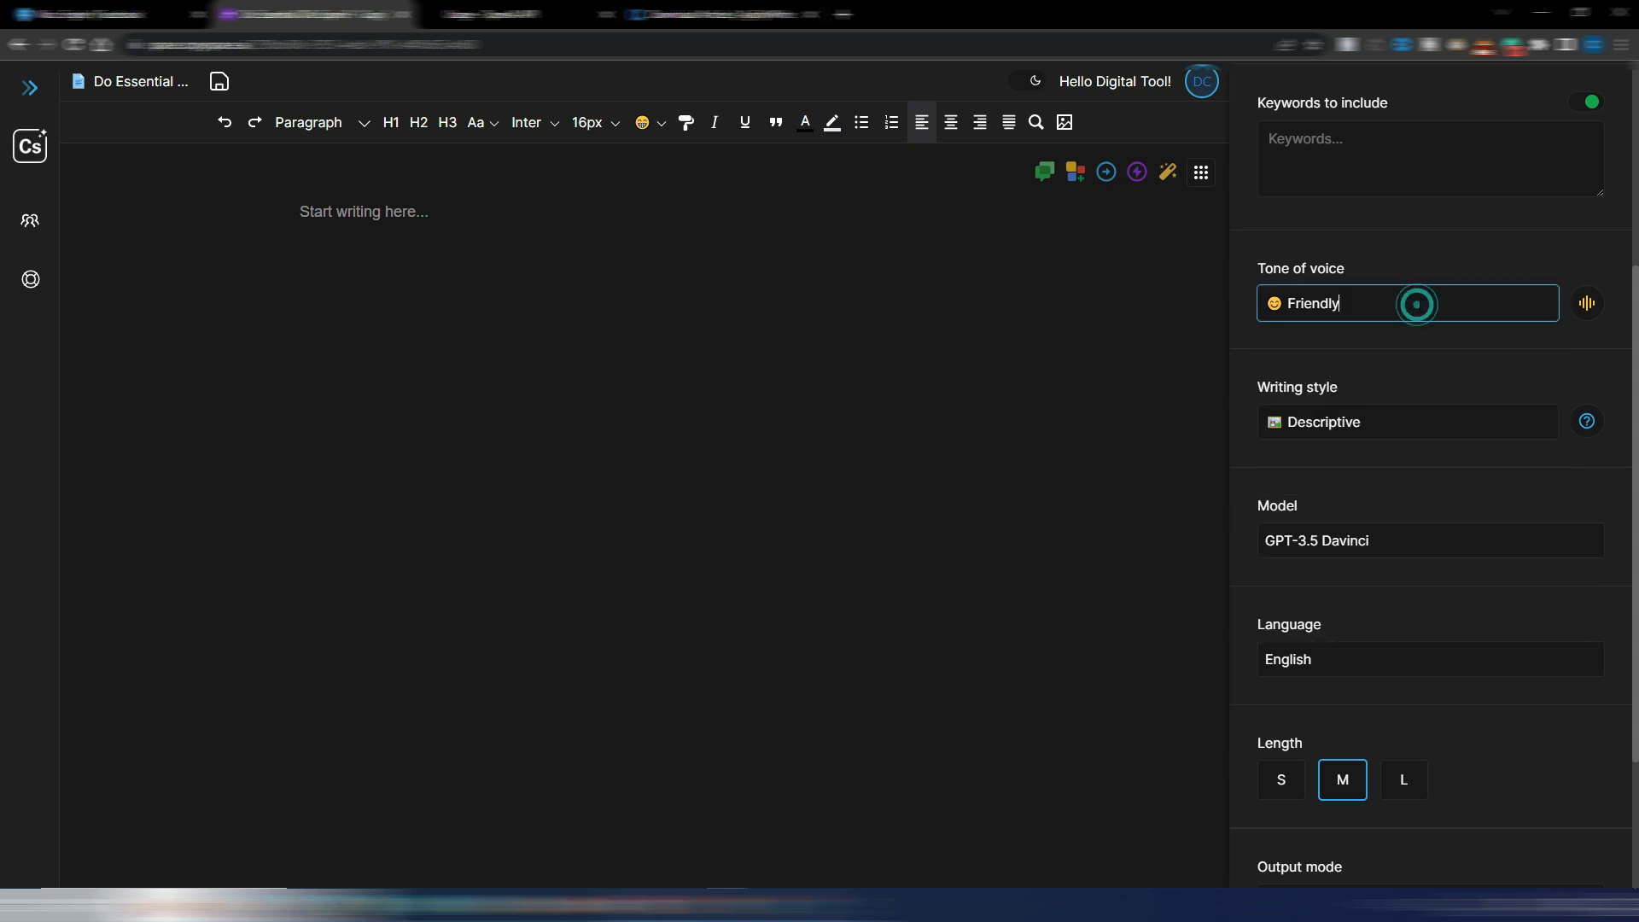
scroll(1438, 444, down, 2)
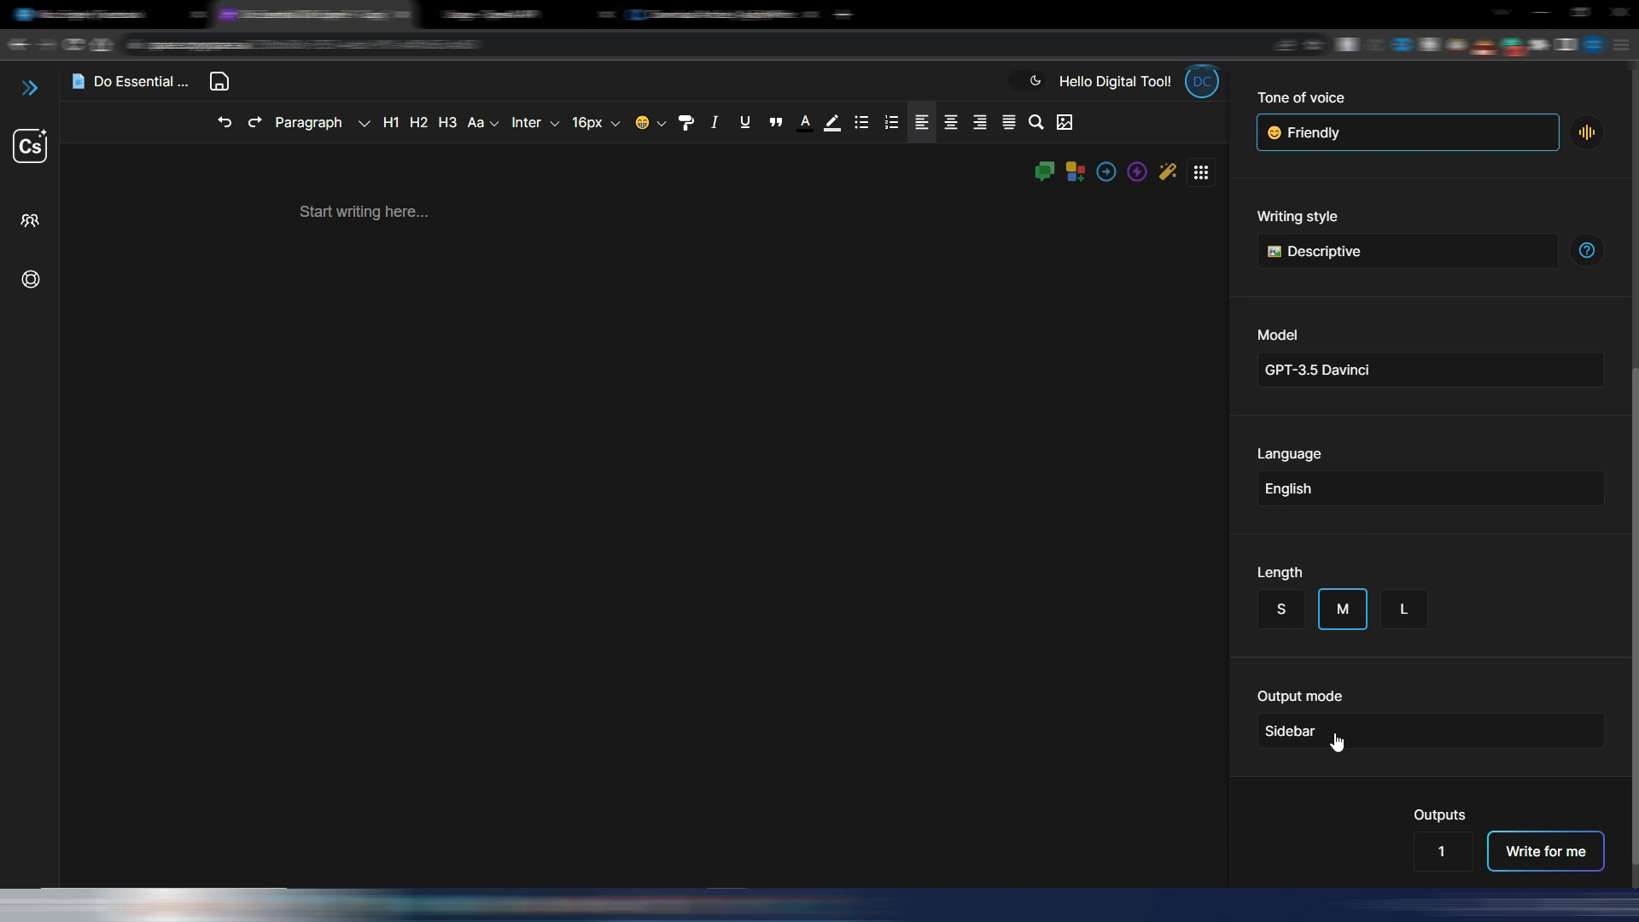
click(1375, 748)
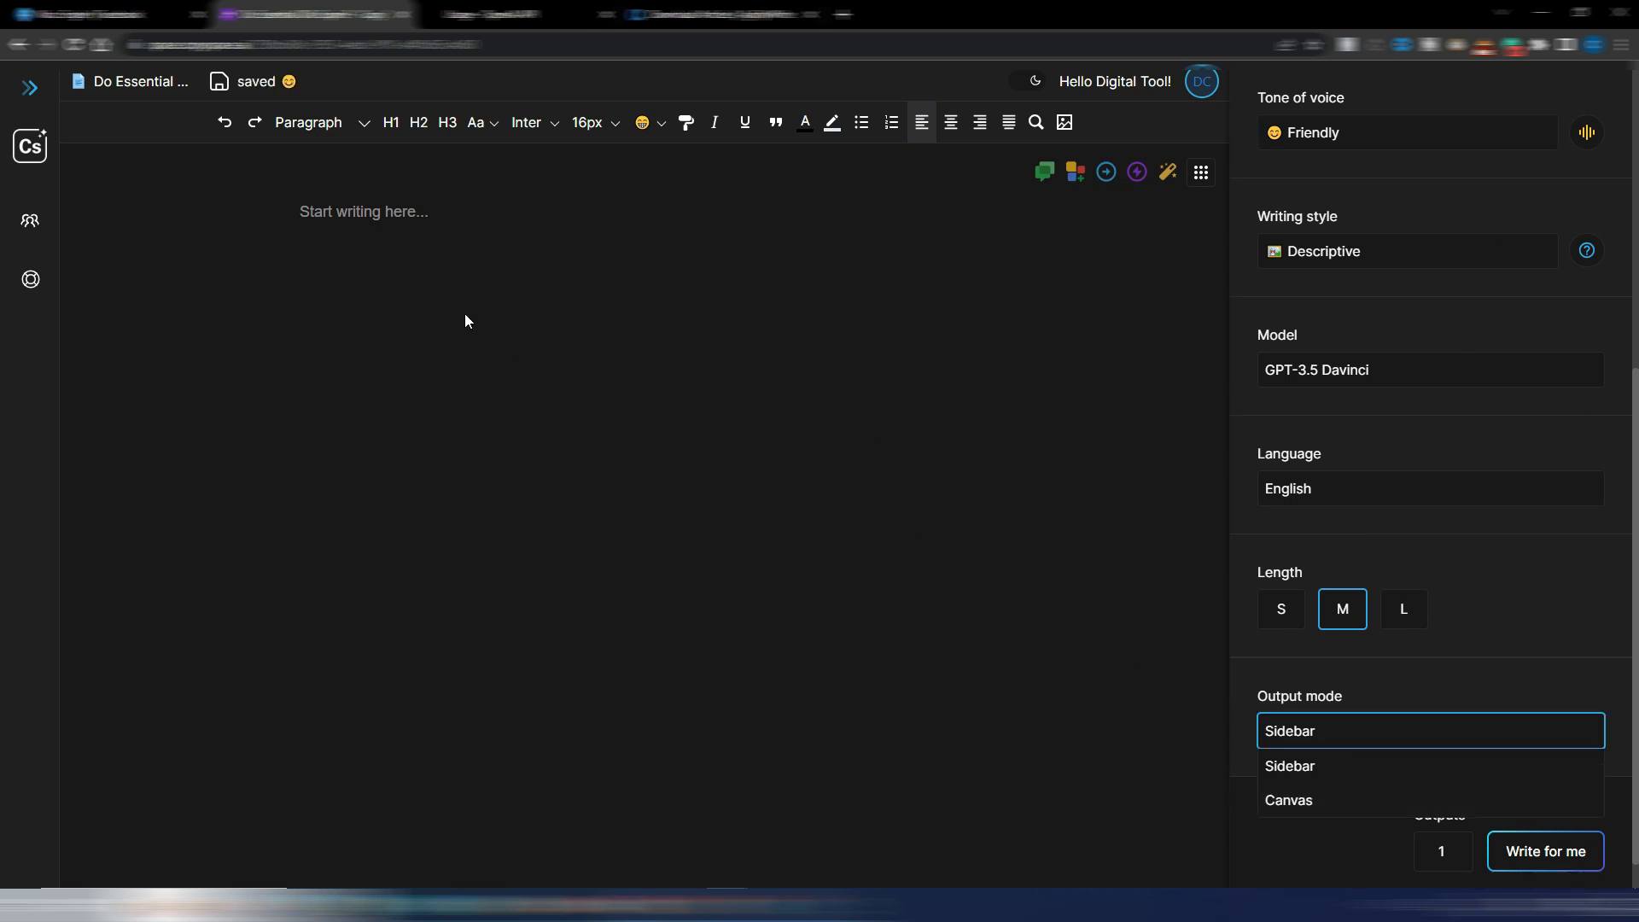
- View the Automation app and open the ArtSpace image generator beside the document
click(927, 353)
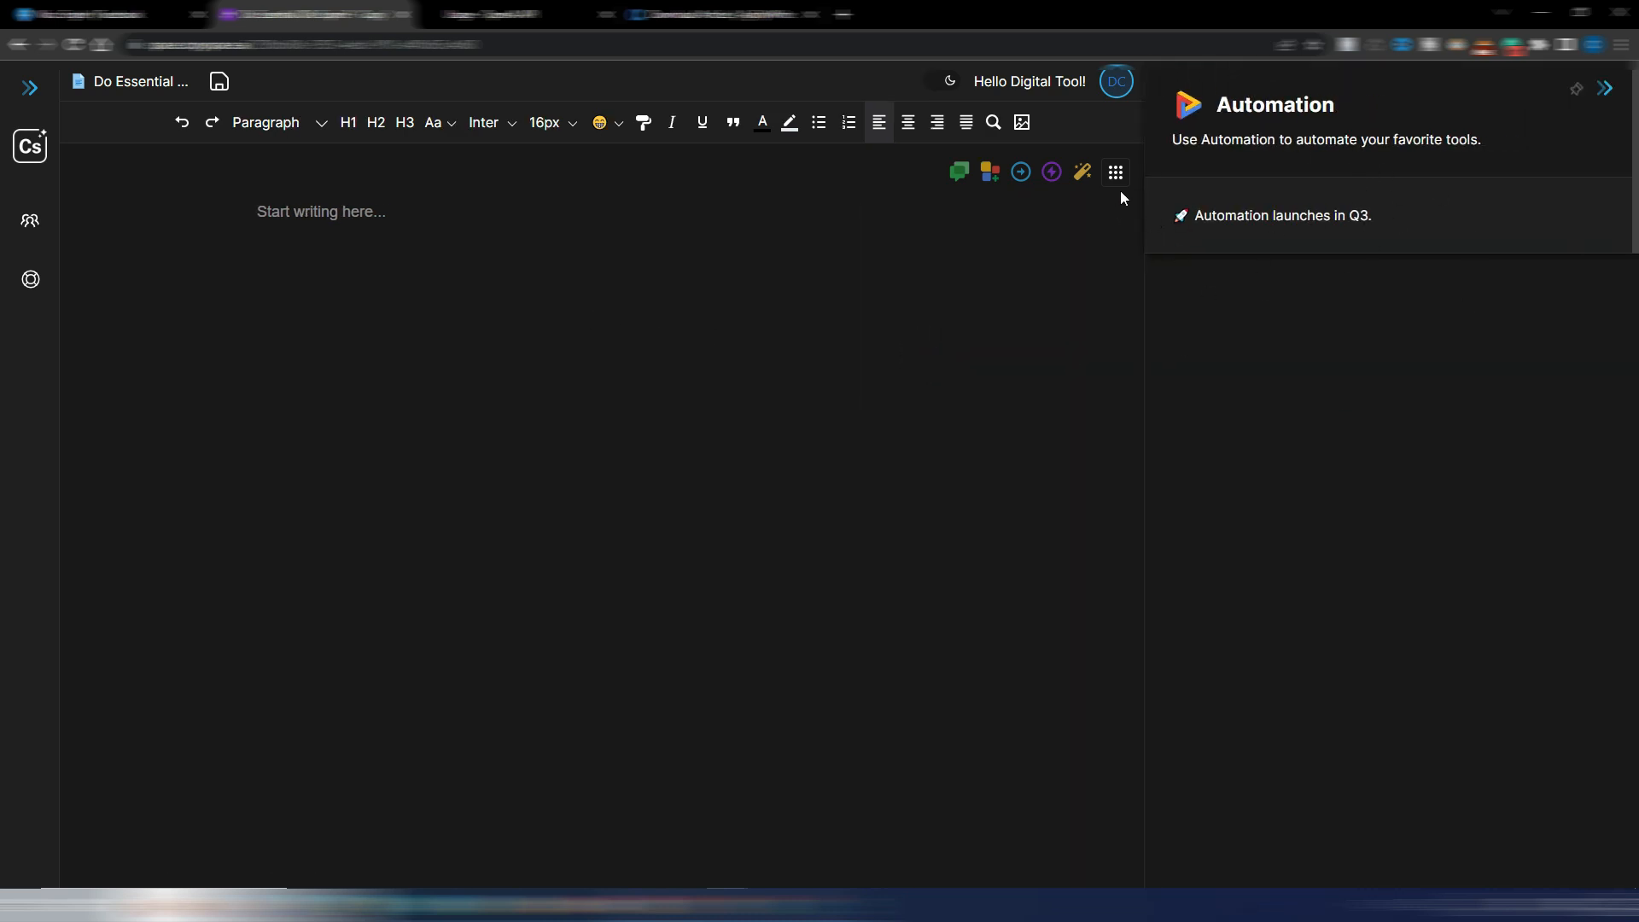
click(1116, 173)
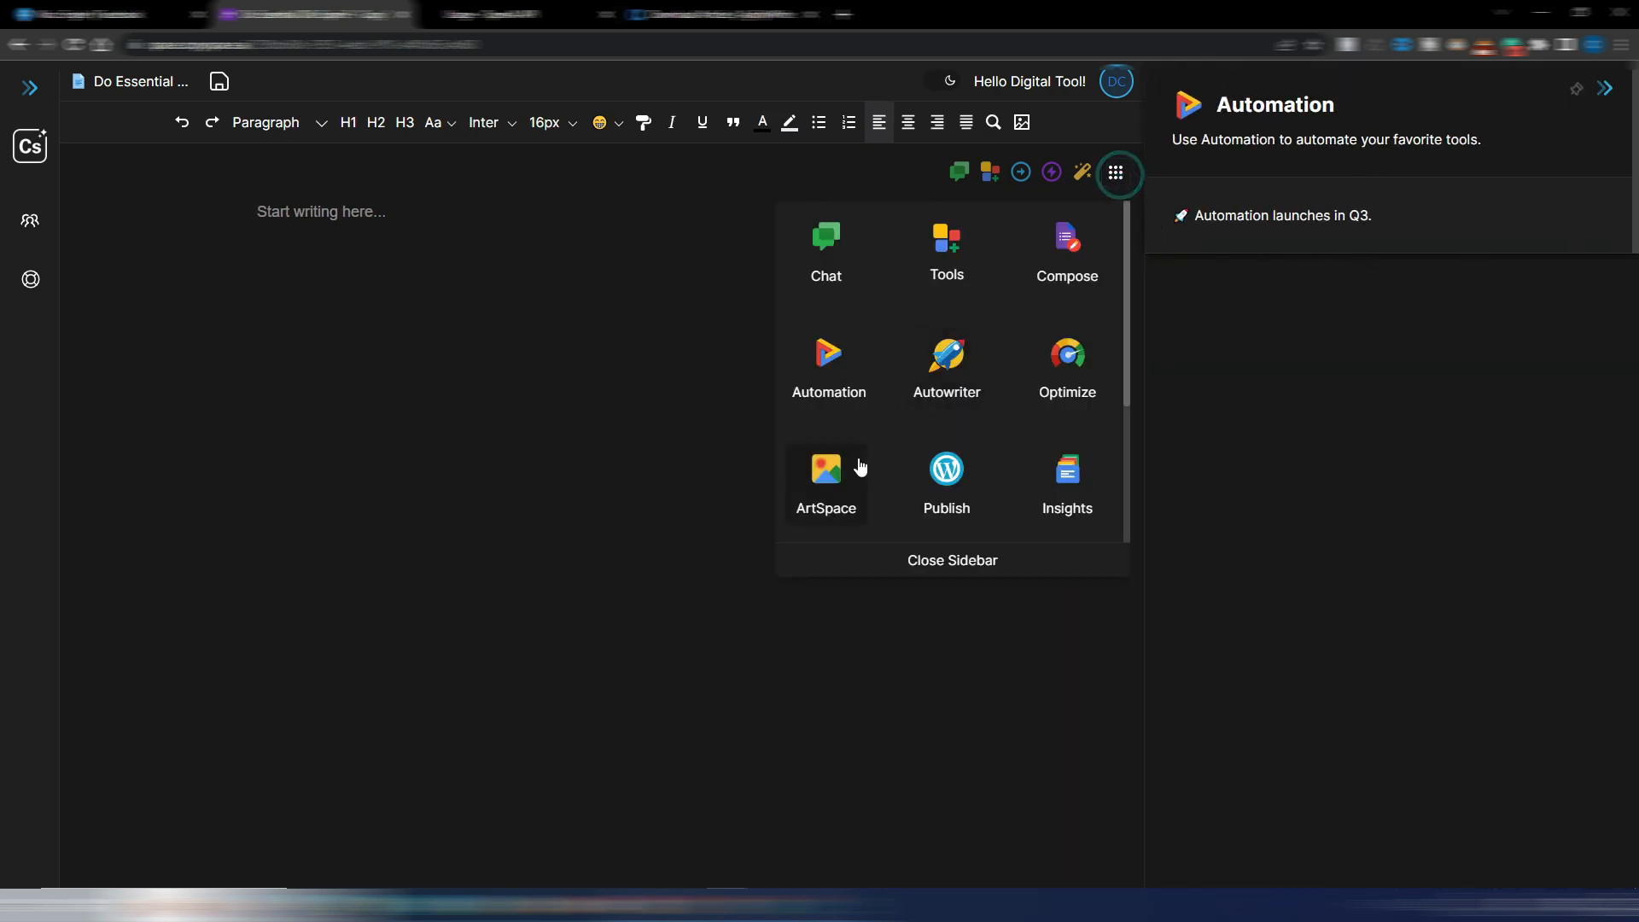
click(835, 472)
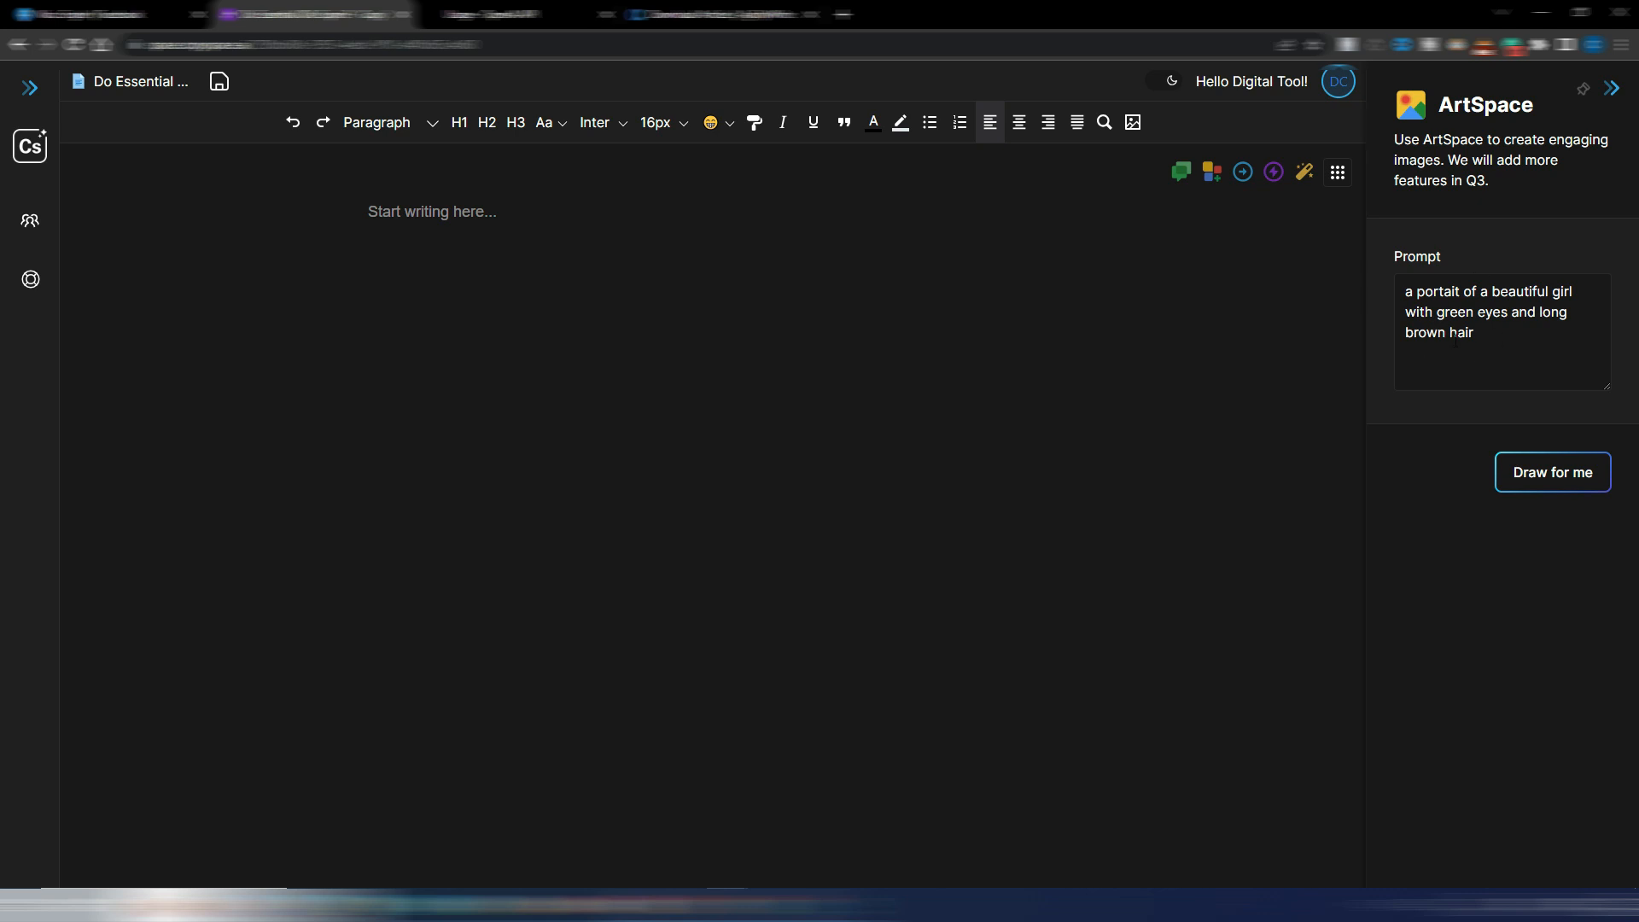
- Generate an ArtSpace image from "a portait of a beautiful girl with green eyes and long brown hair" and insert it into the document
click(1545, 480)
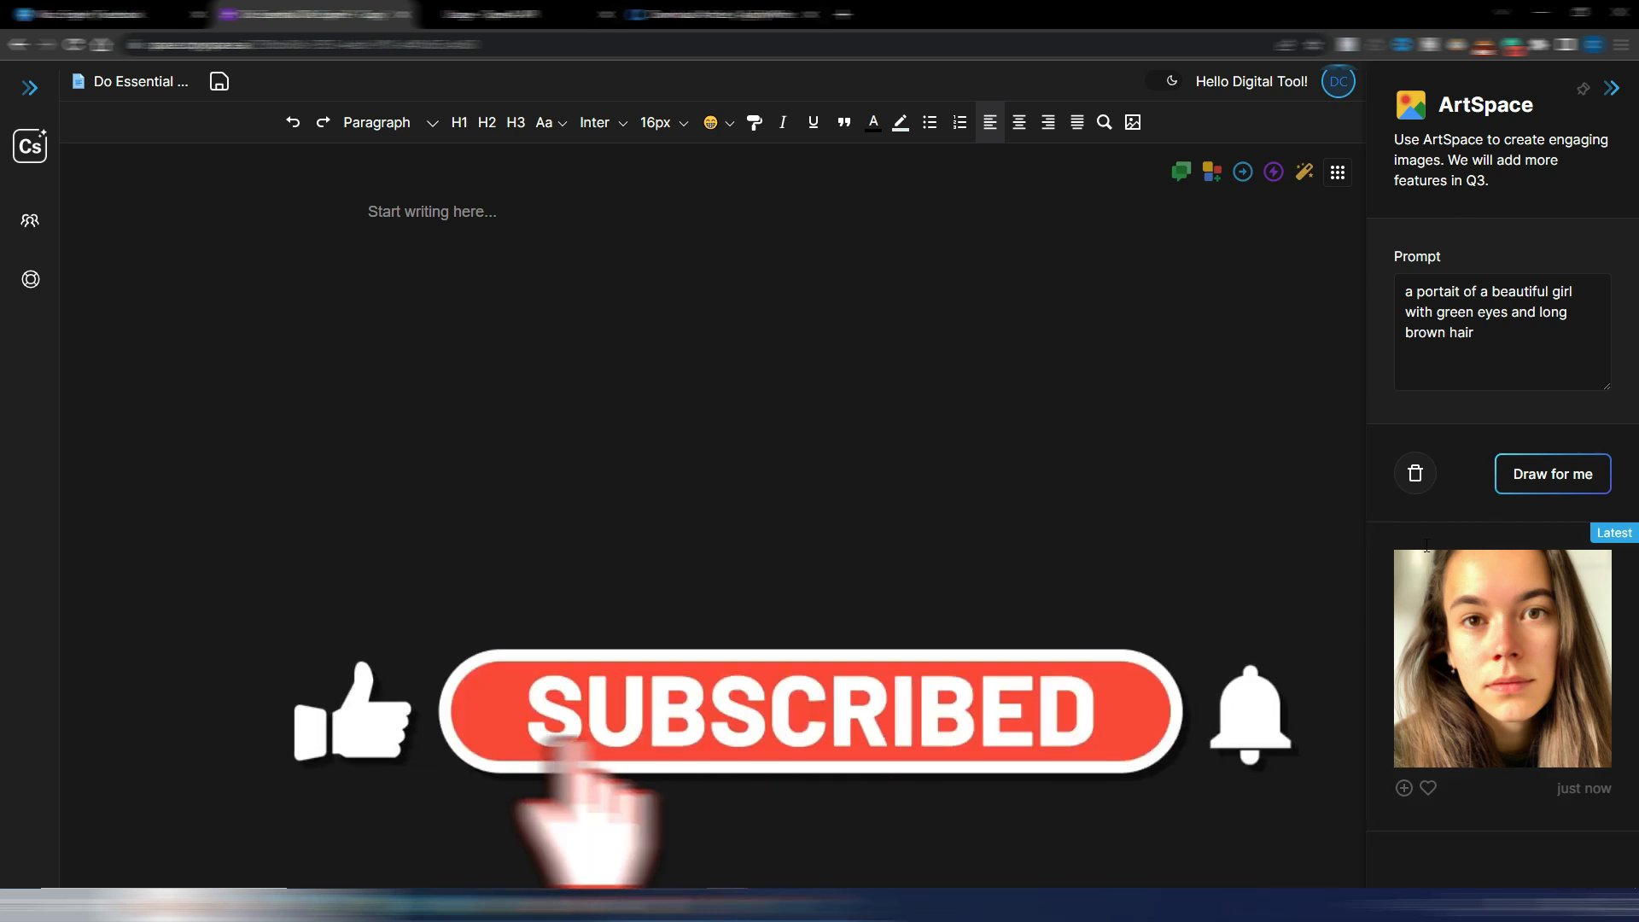
click(1404, 787)
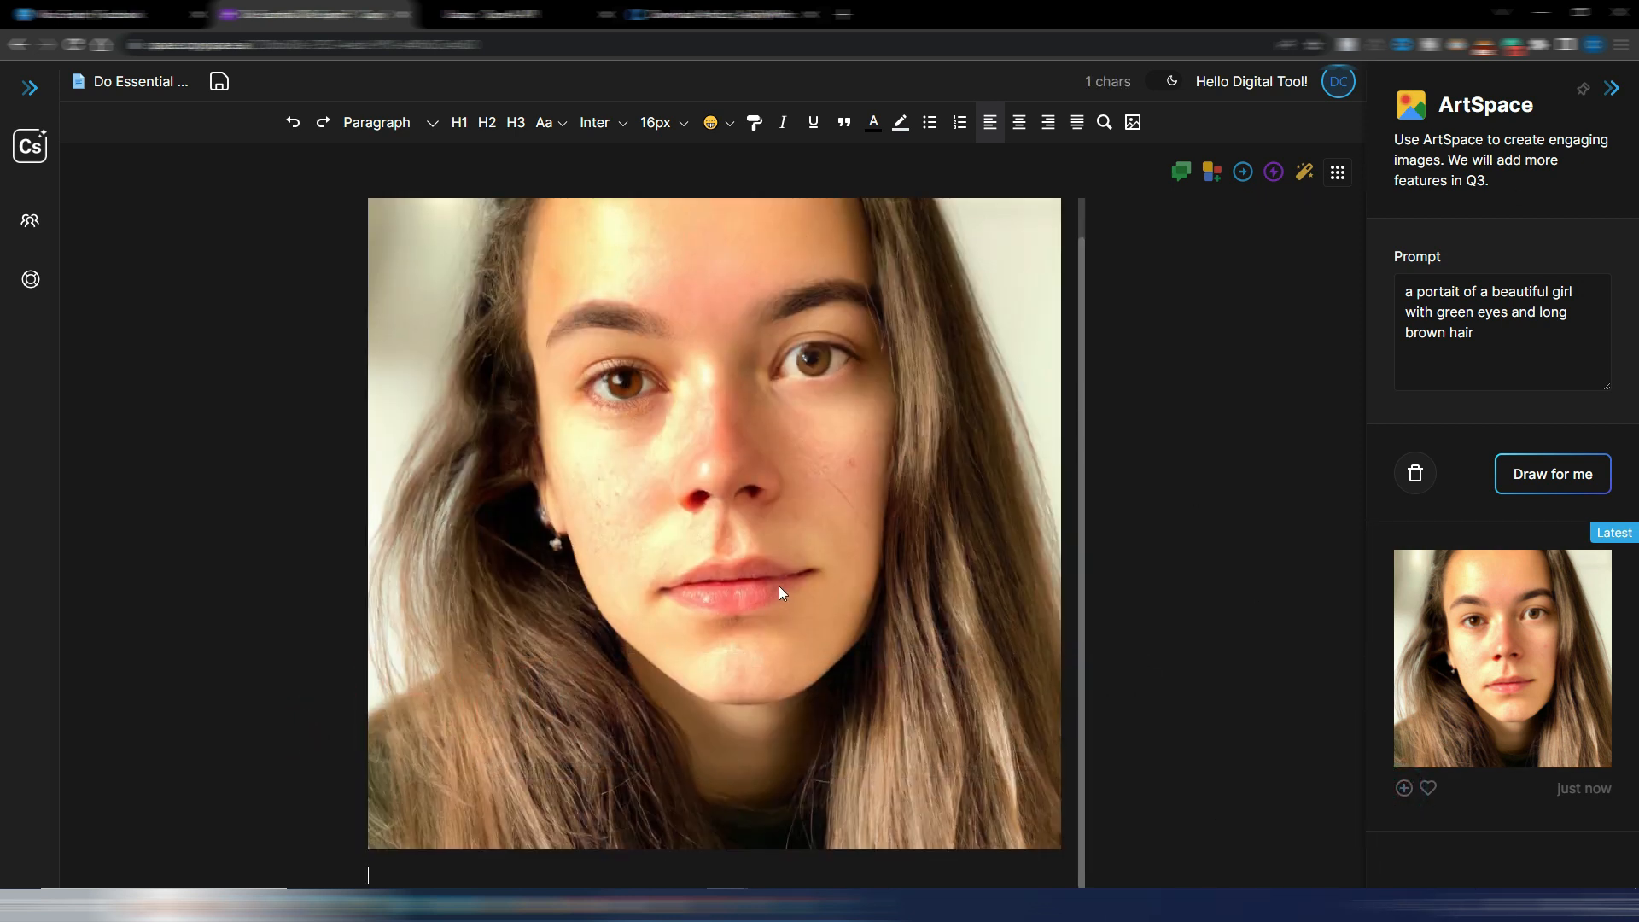
scroll(779, 587, up, 1)
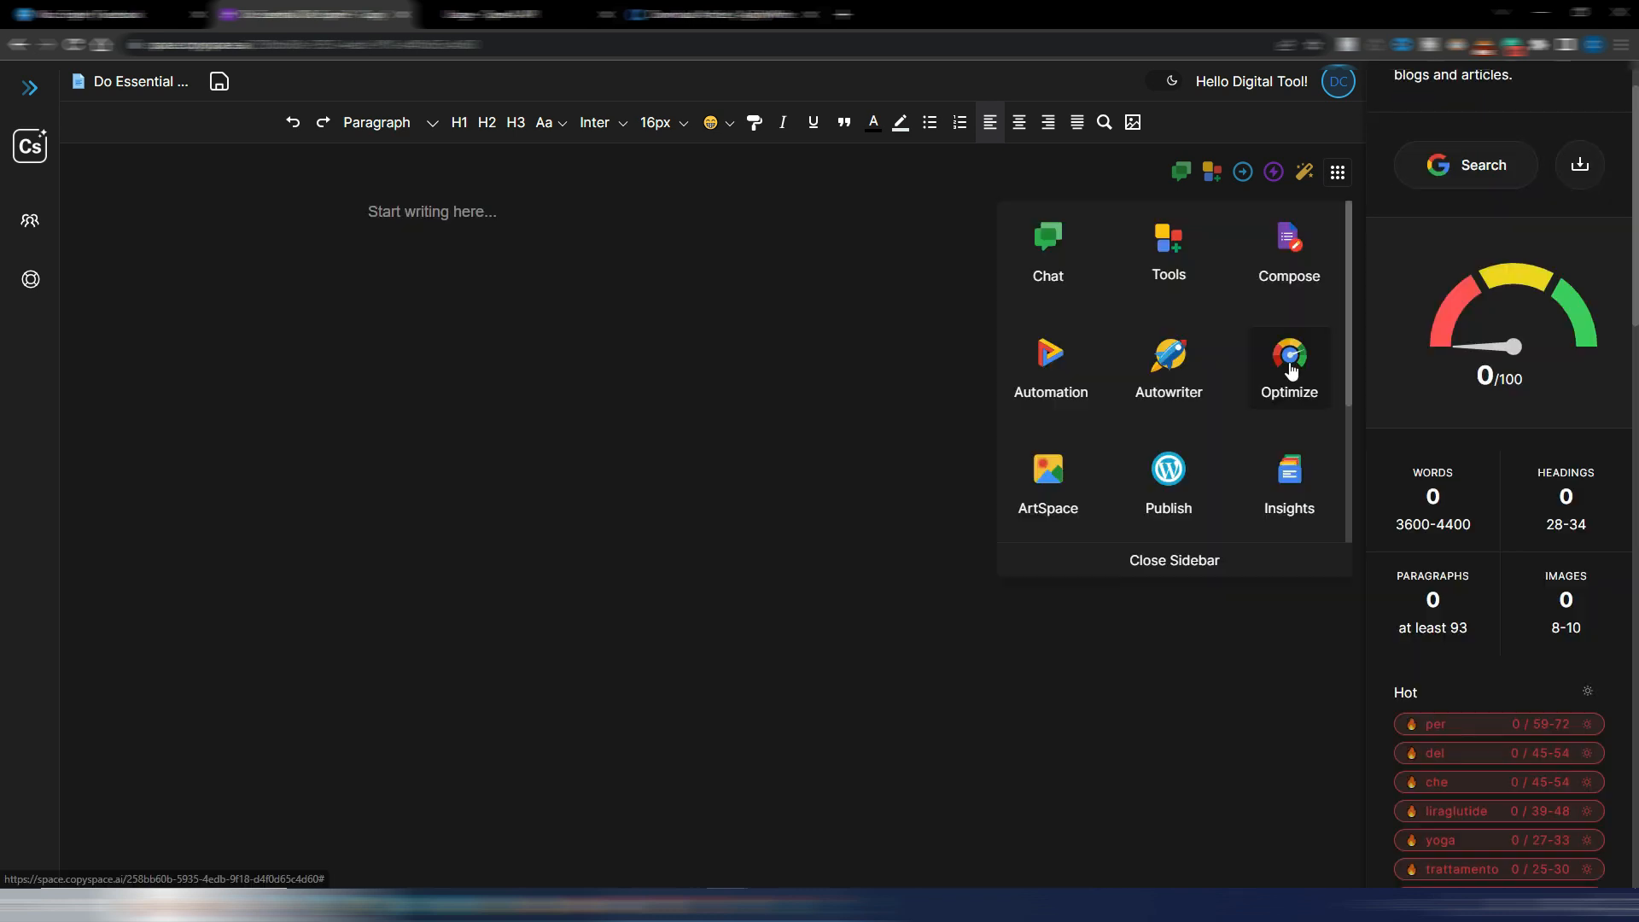
- Audit the first three United States search results for "Do Essential Oils Expire?" in Optimize and review the content targets and keyword clusters
click(1288, 361)
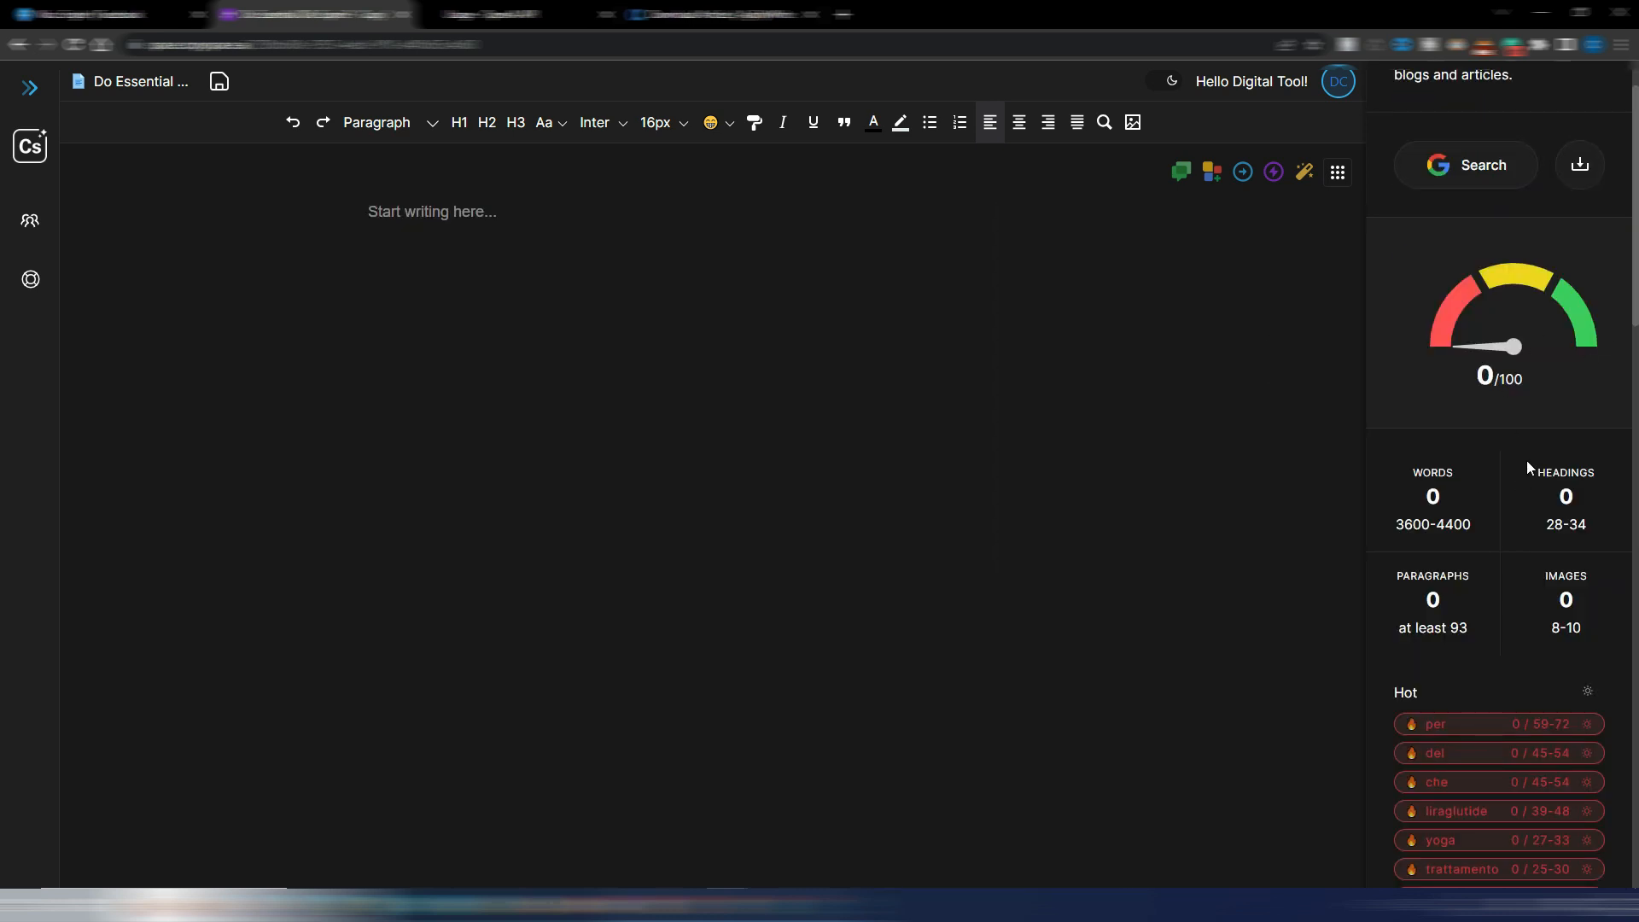
click(1484, 165)
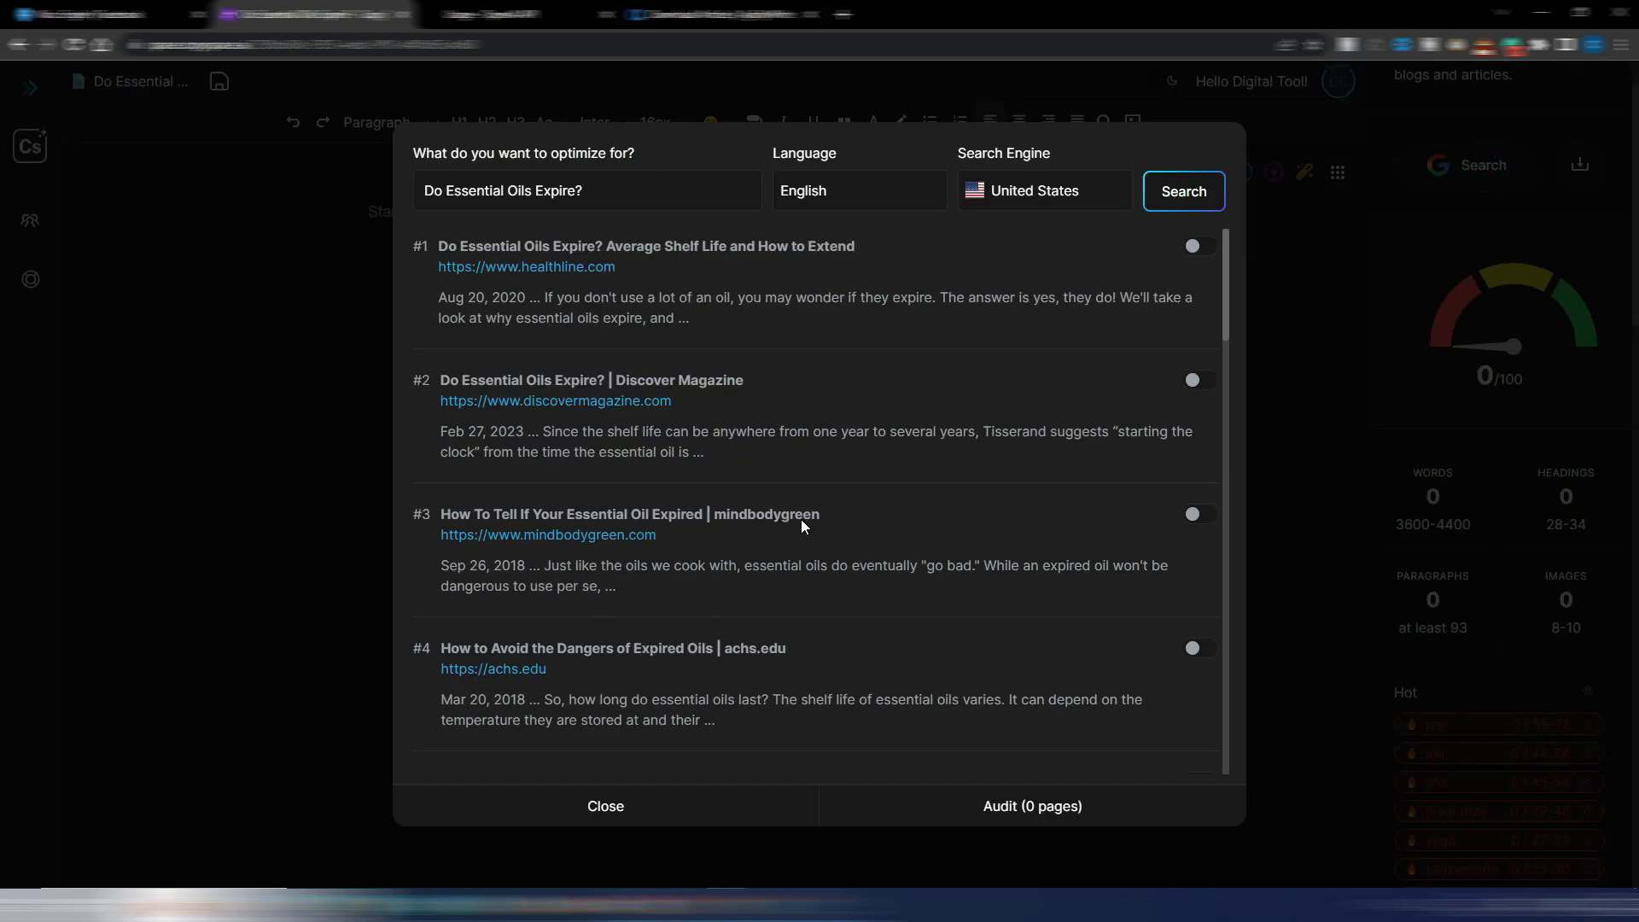
click(1199, 249)
click(1198, 381)
click(1199, 518)
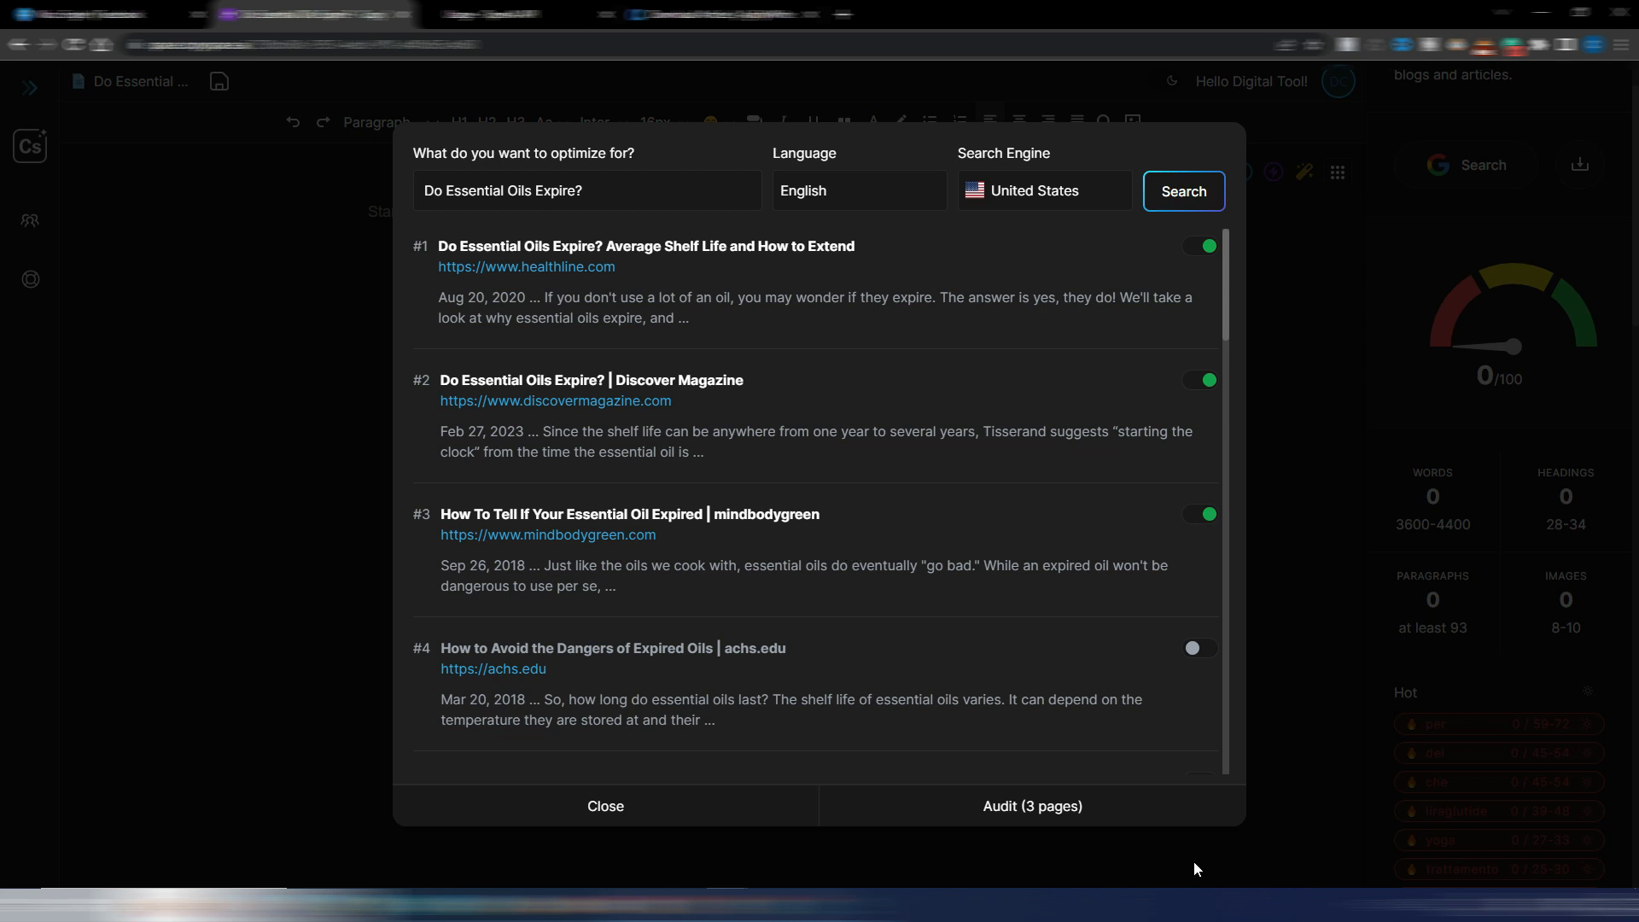
click(1072, 813)
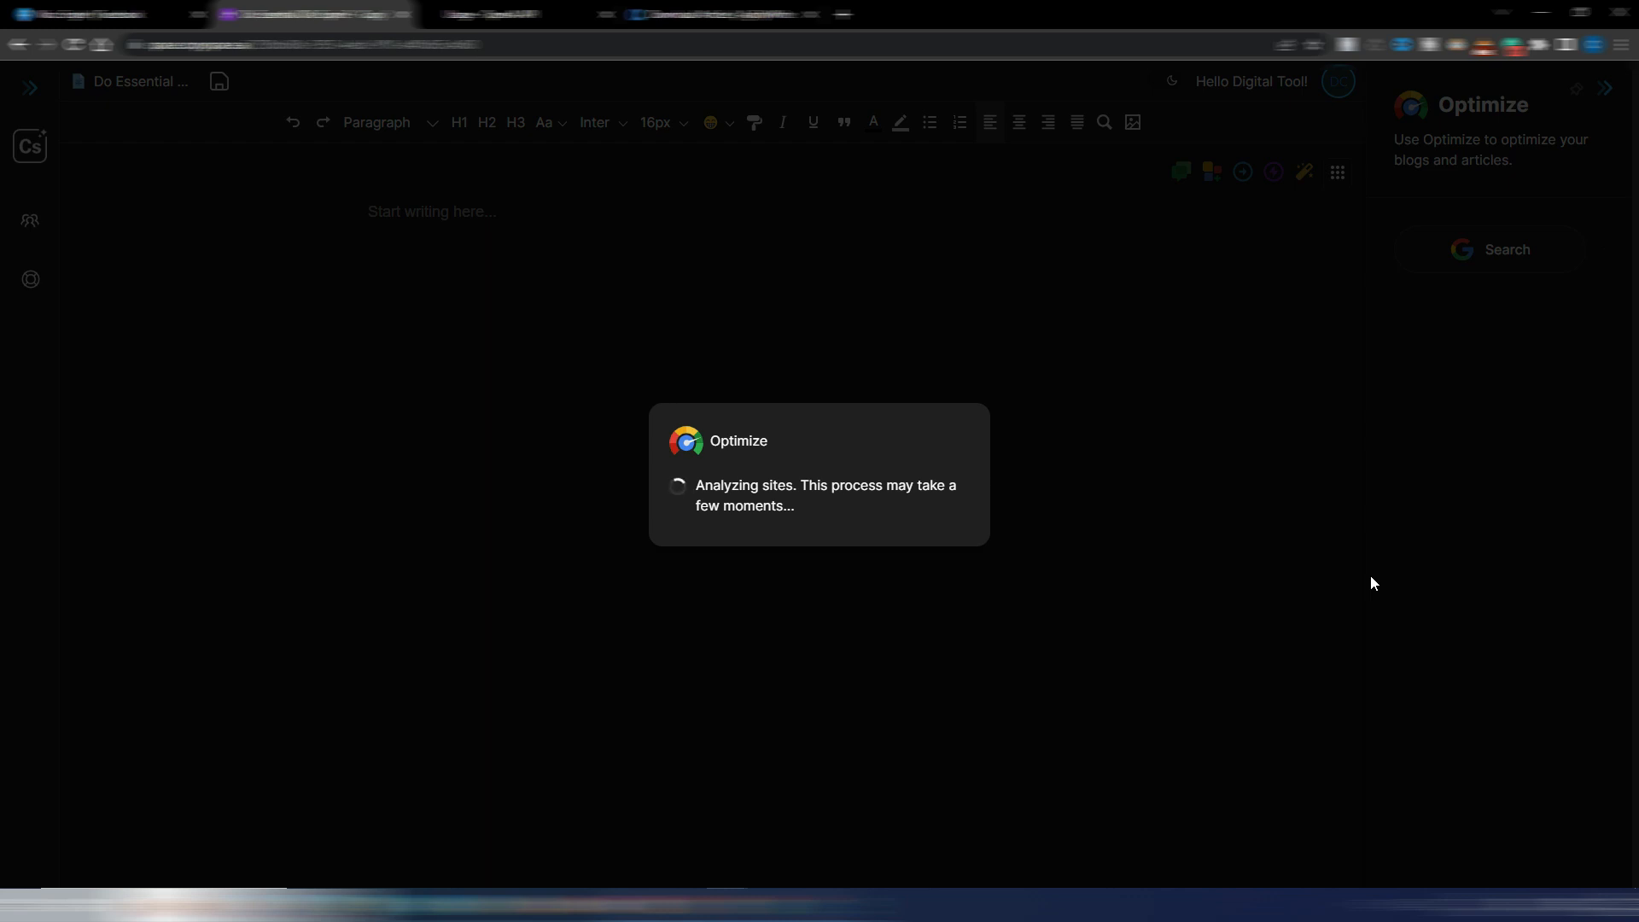
scroll(1508, 528, down, 7)
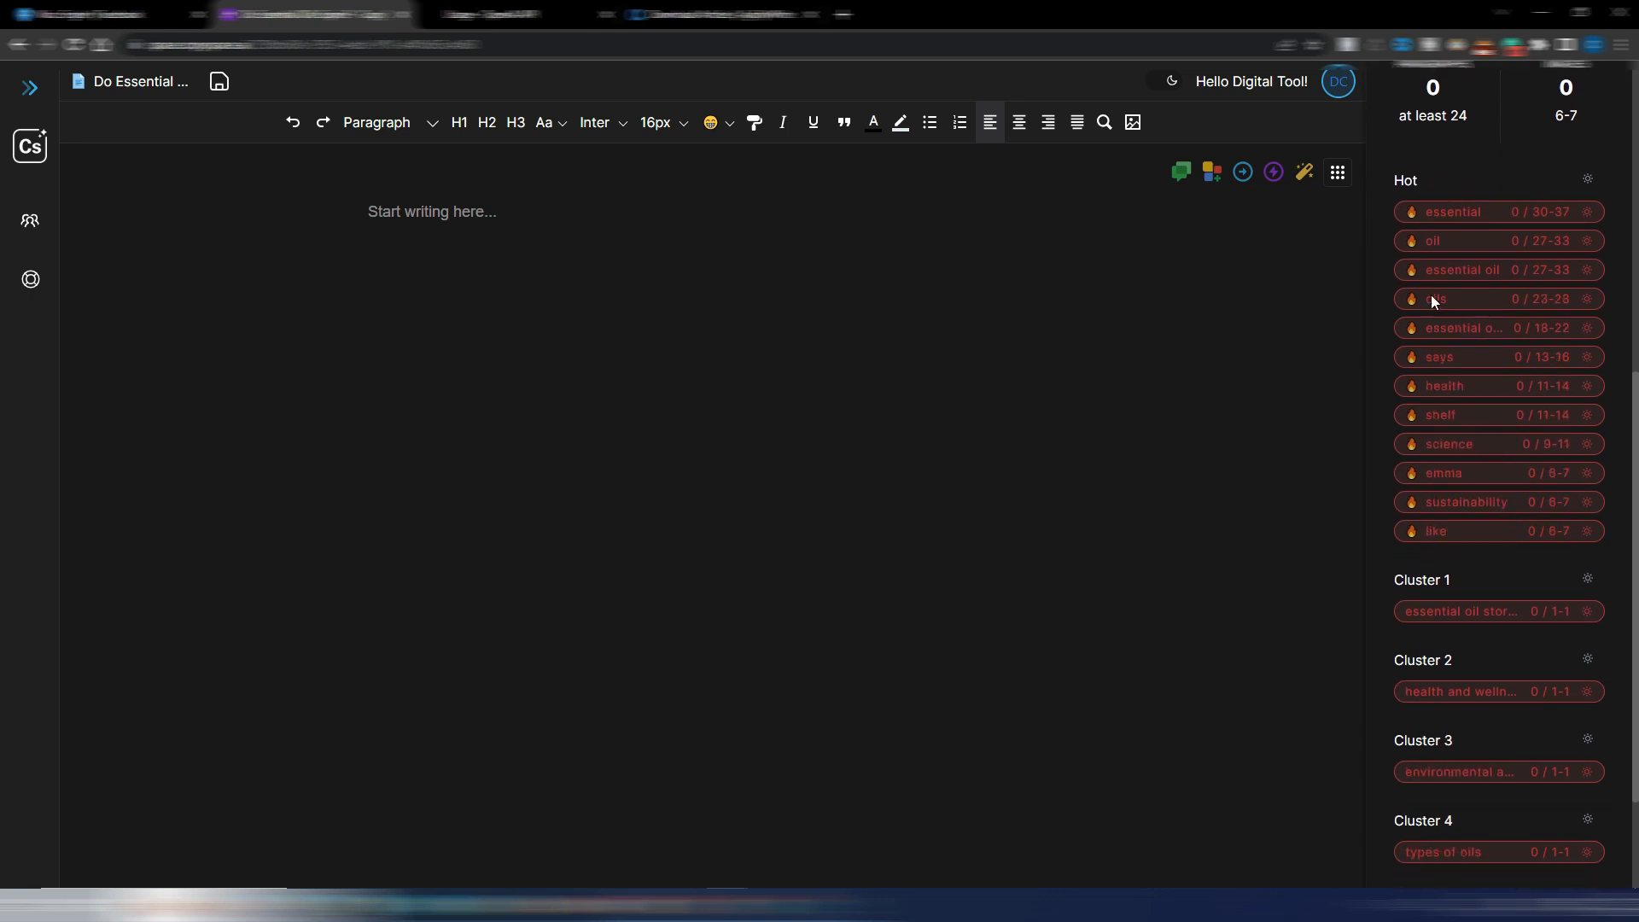
scroll(1486, 543, down, 3)
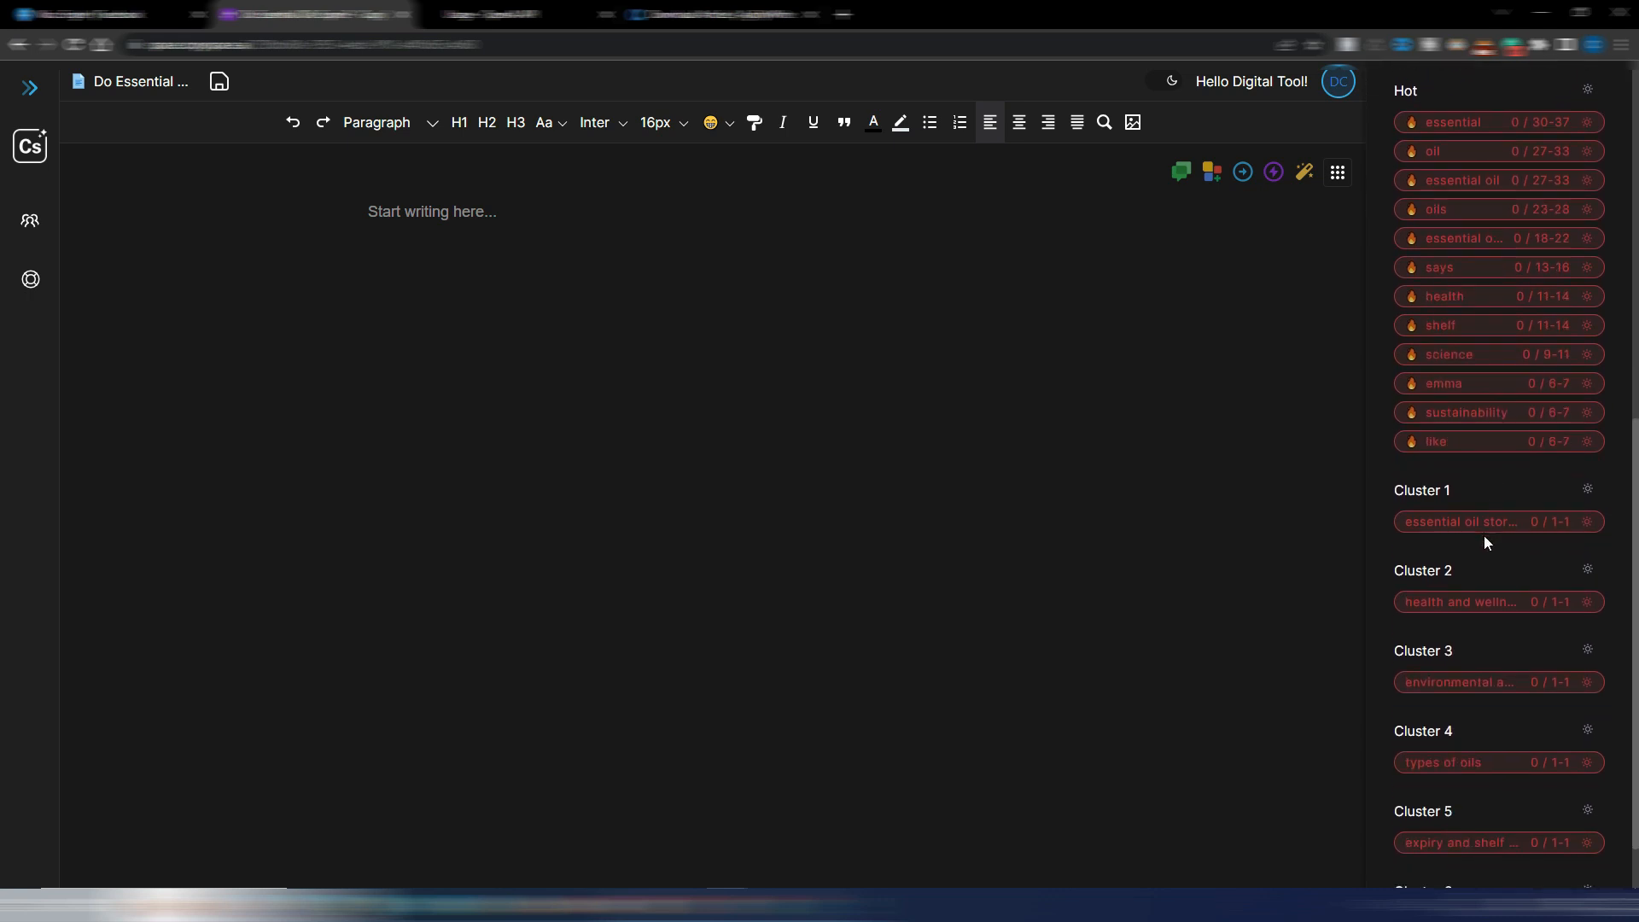
scroll(1482, 450, up, 10)
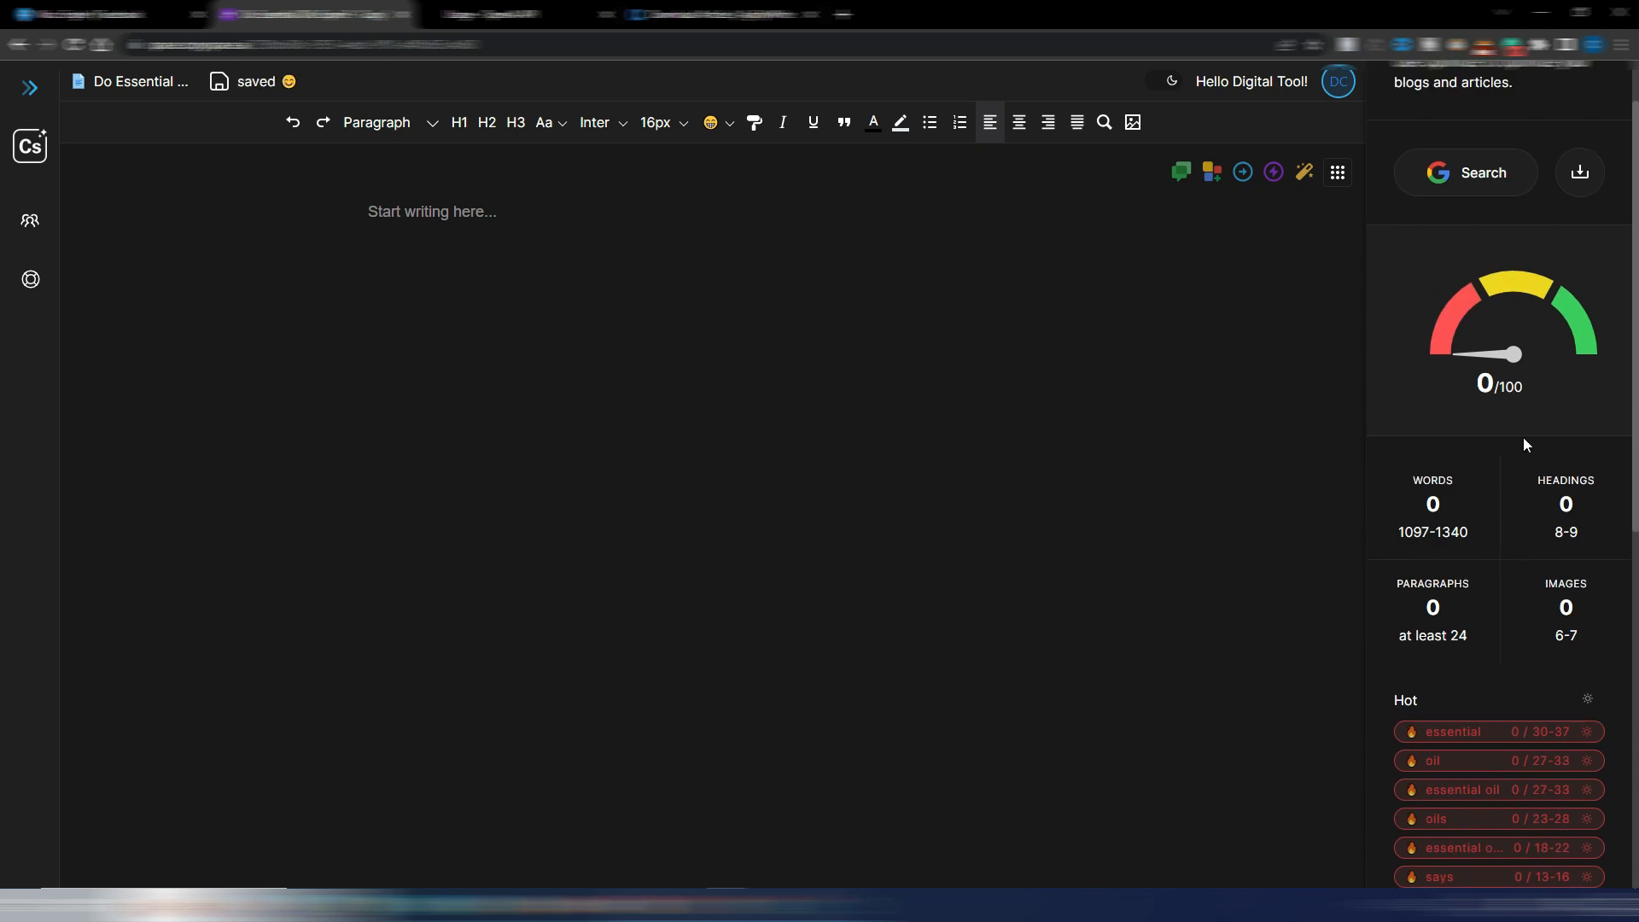
- Open the Autowriter app, check its outline sources and start an Outline from Search
click(1337, 173)
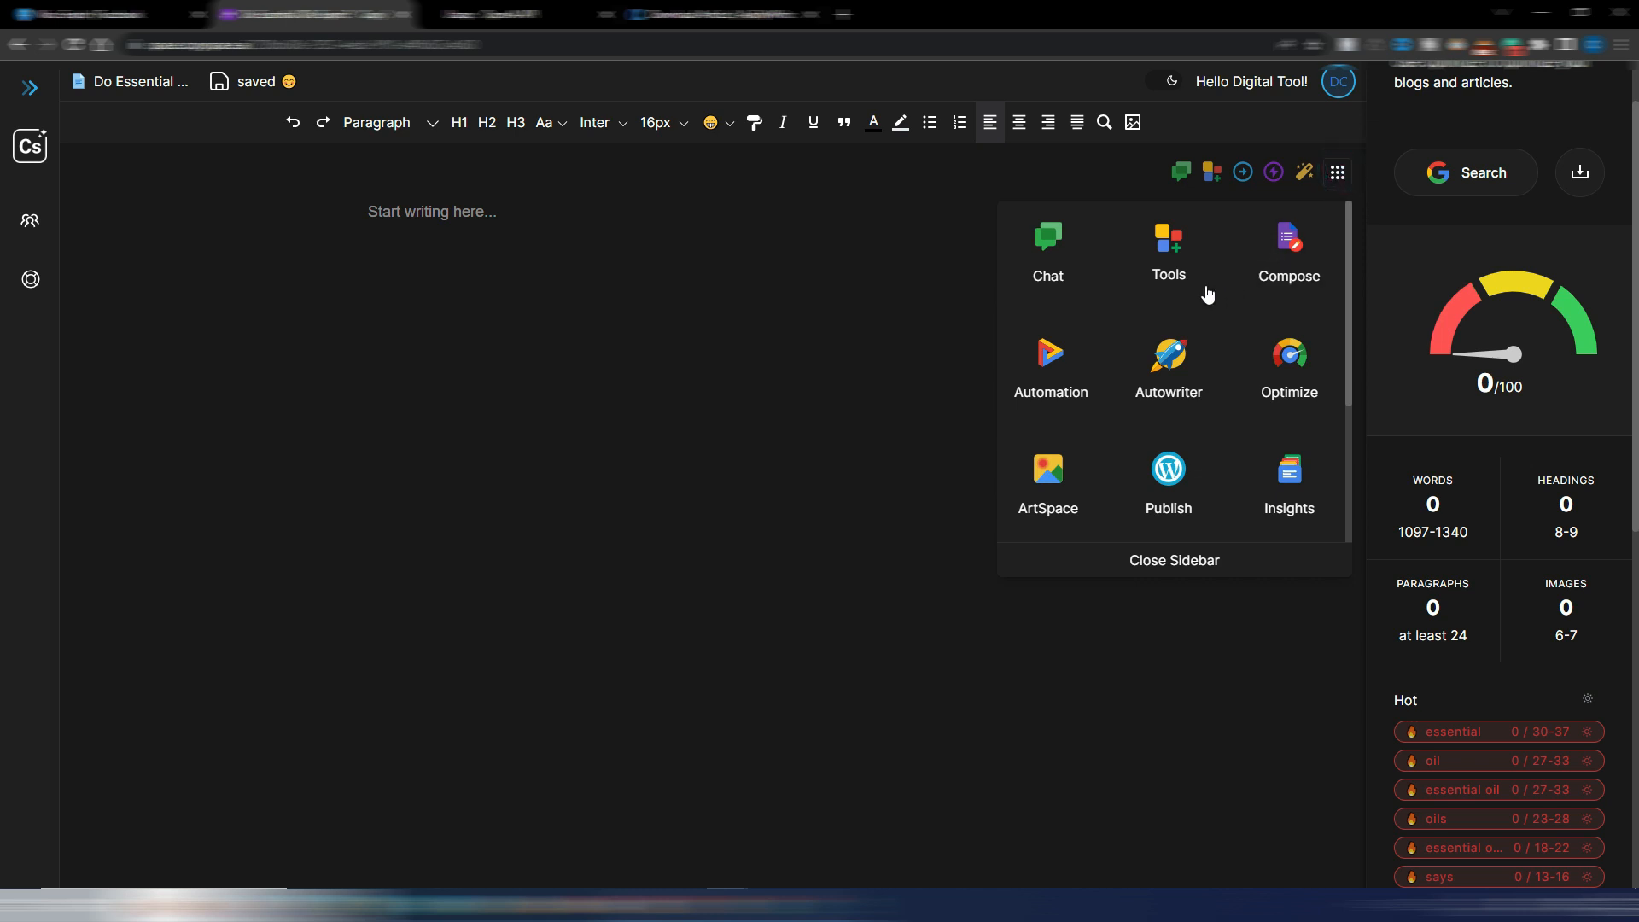
click(1171, 353)
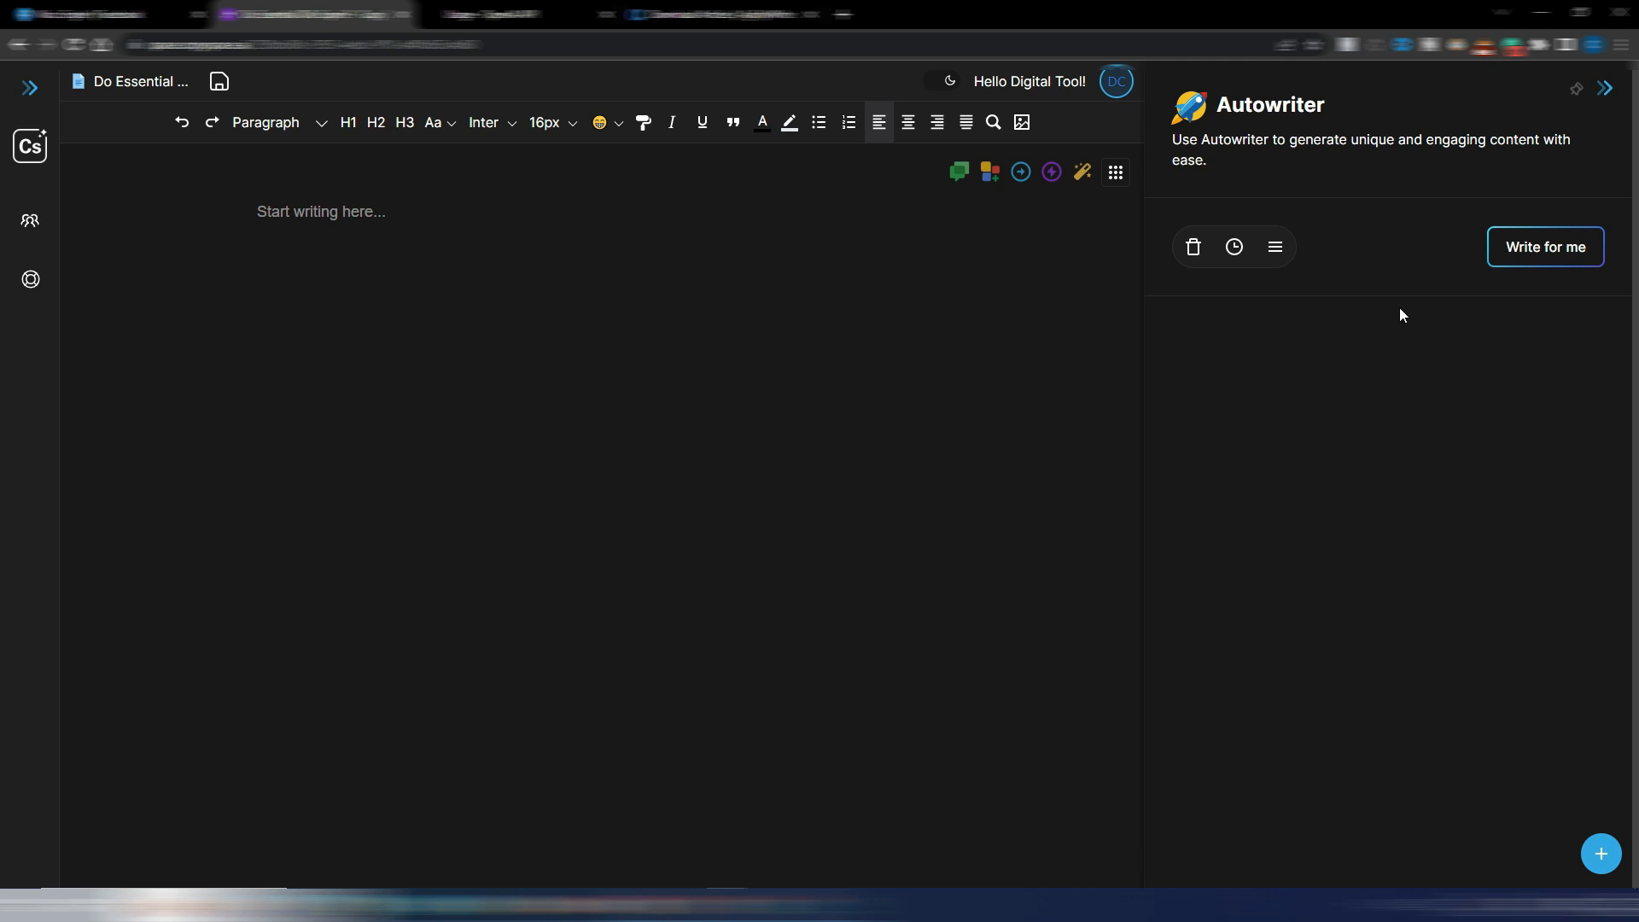
click(1278, 251)
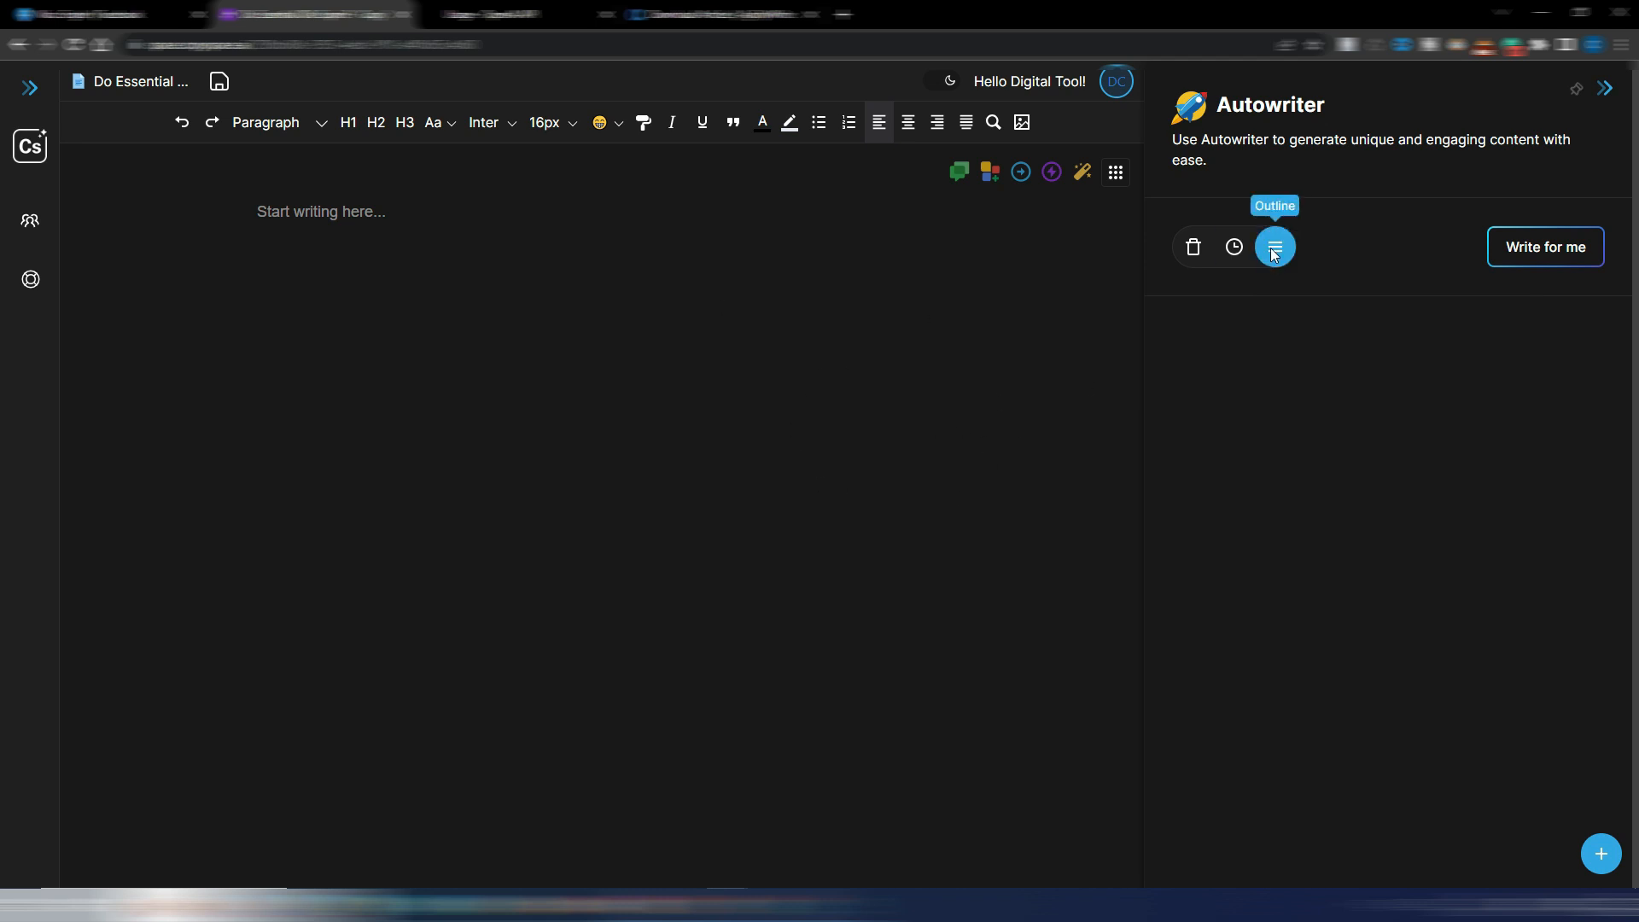
mouse_move(1275, 247)
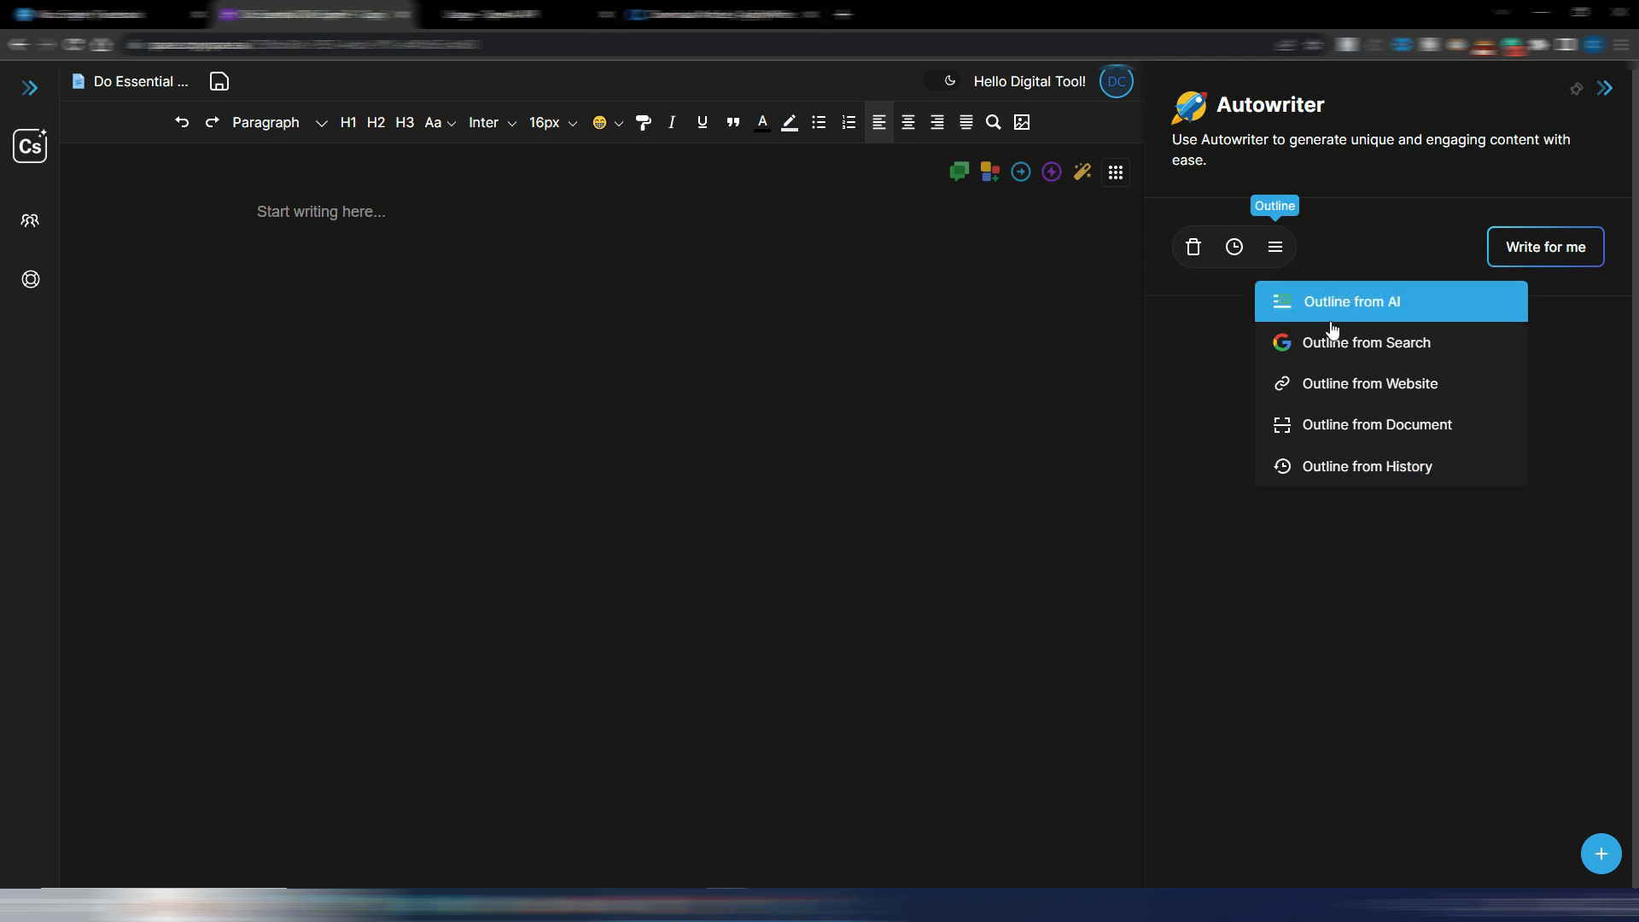
click(1377, 346)
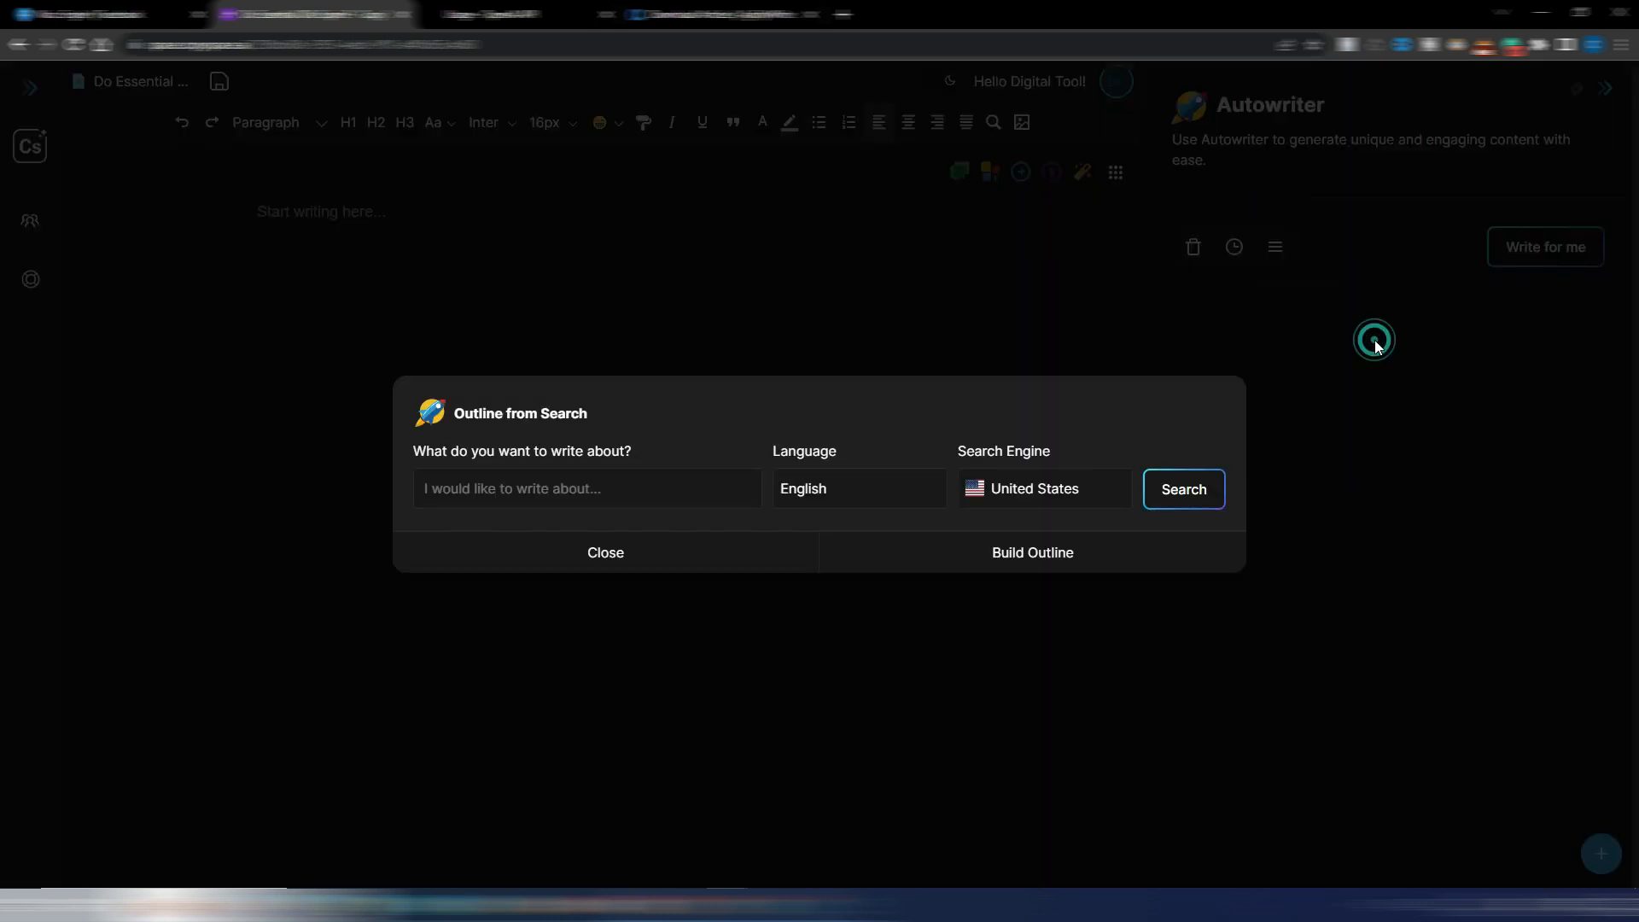
- Search for competitor headings on "Do Essential Oils Expire?", checking the title in Agility Writer's article history, and browse the headings
click(547, 489)
text(Do Essential Oils Expire?)
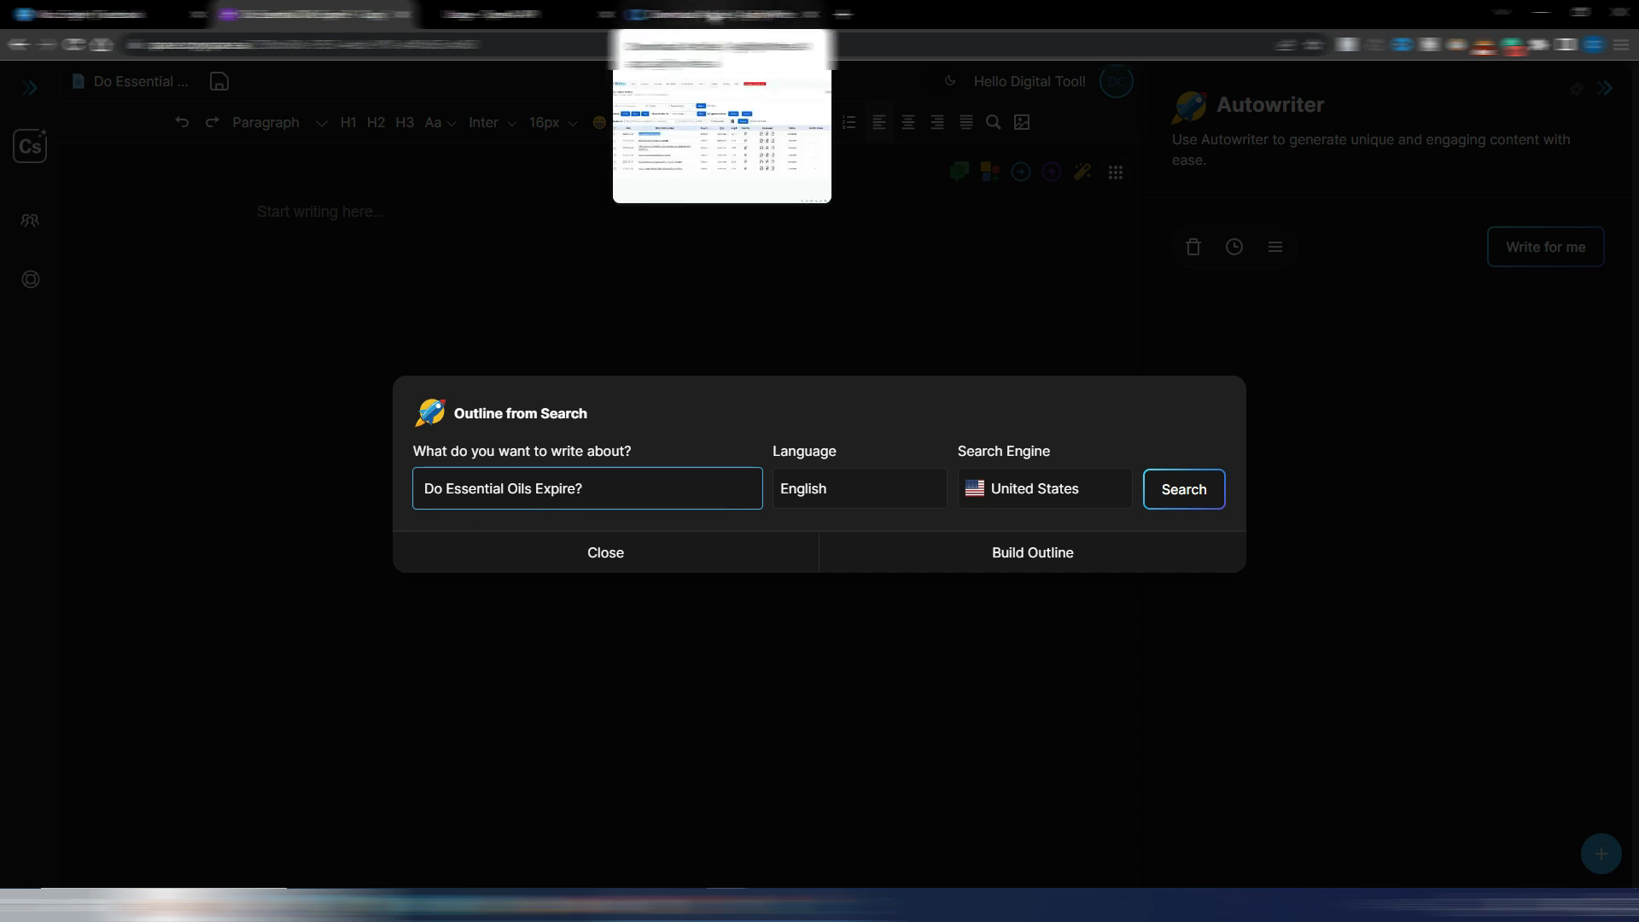
click(713, 15)
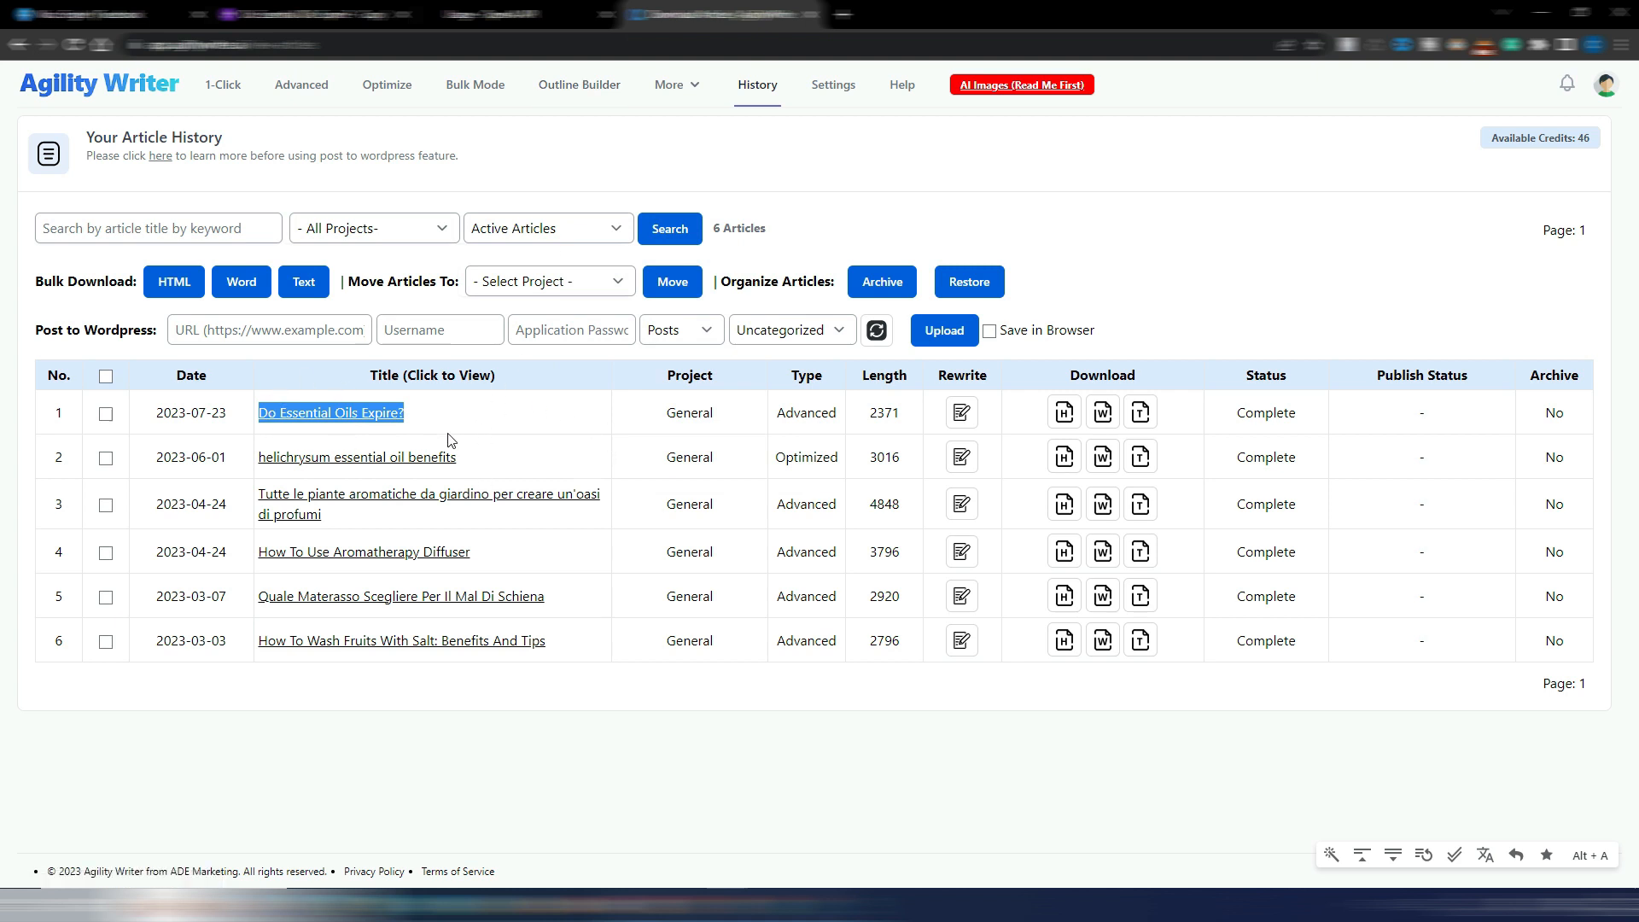
click(316, 15)
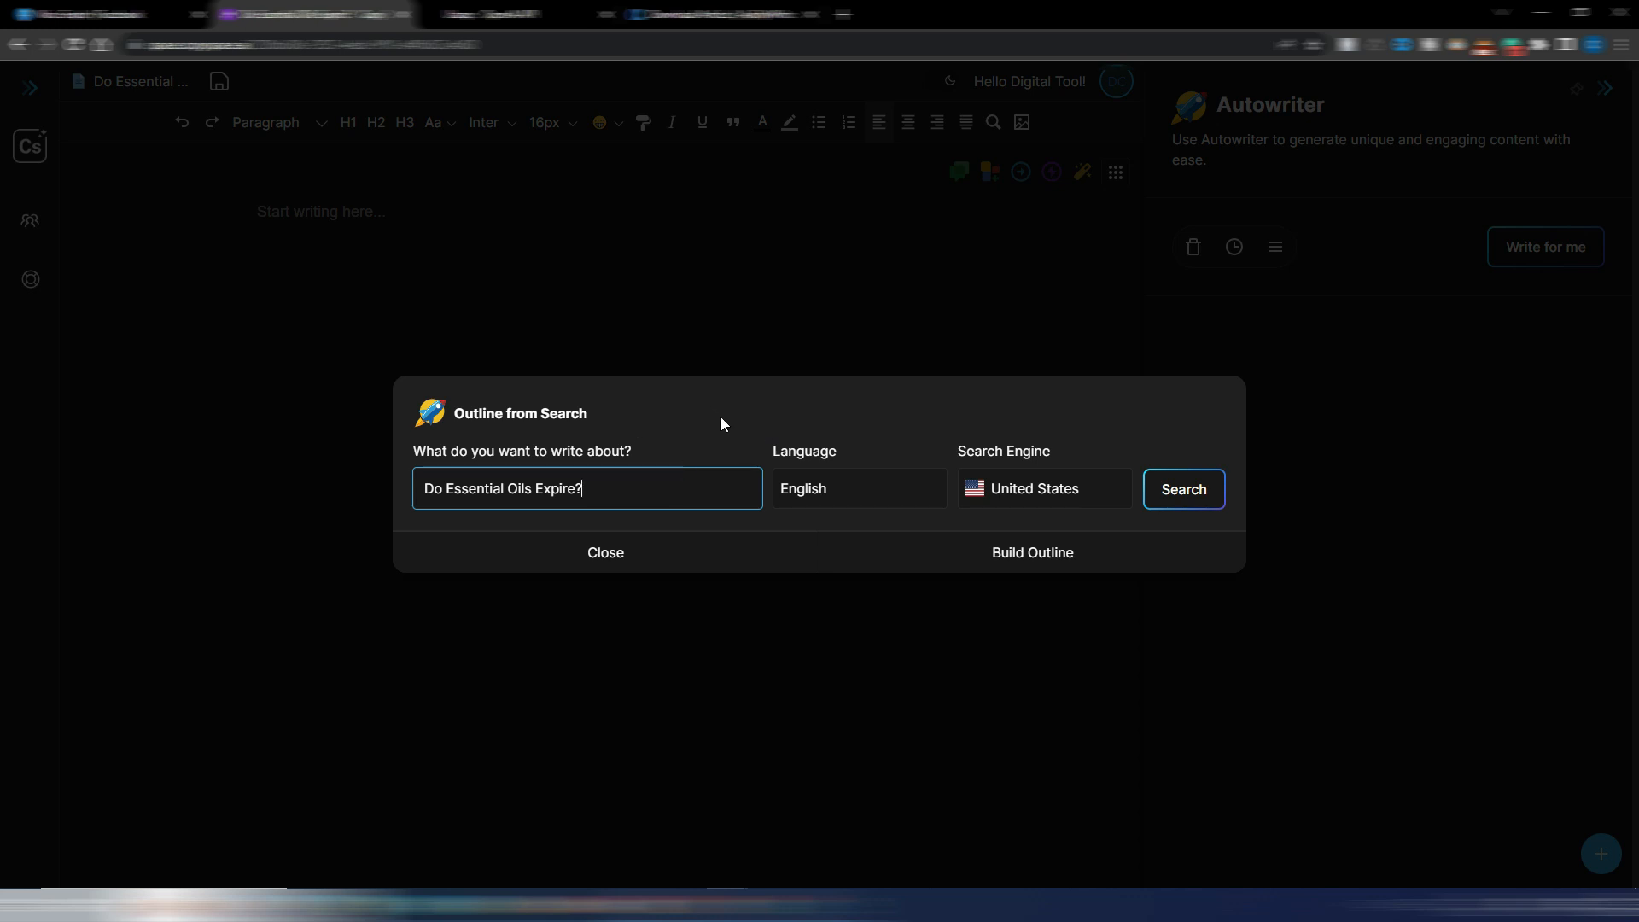
click(1193, 499)
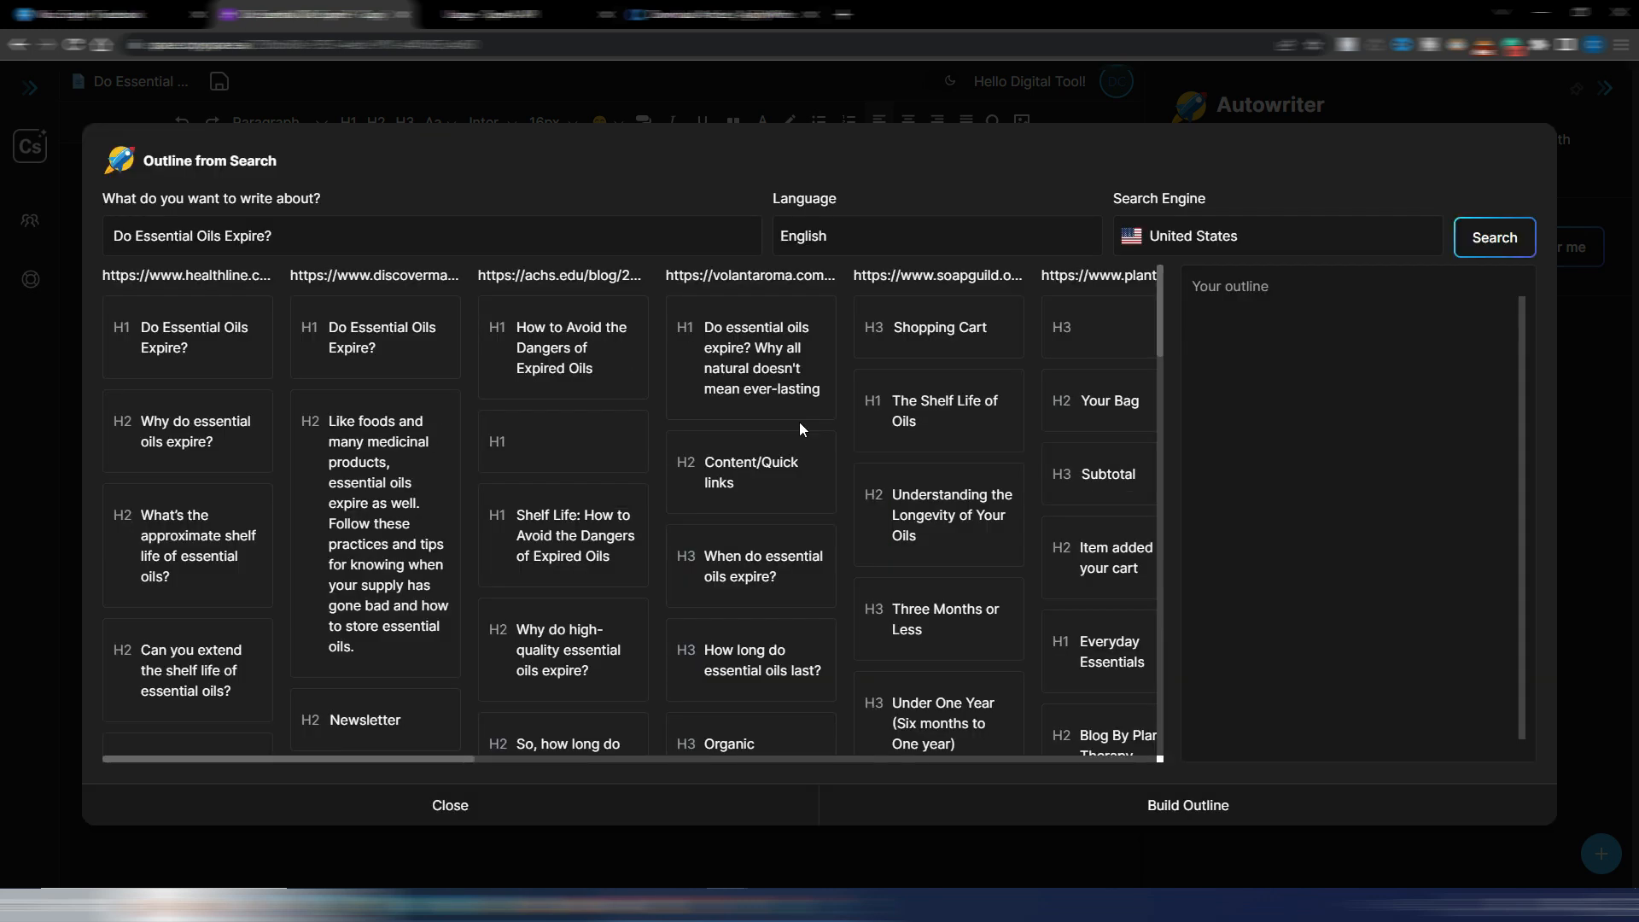
scroll(680, 413, down, 4)
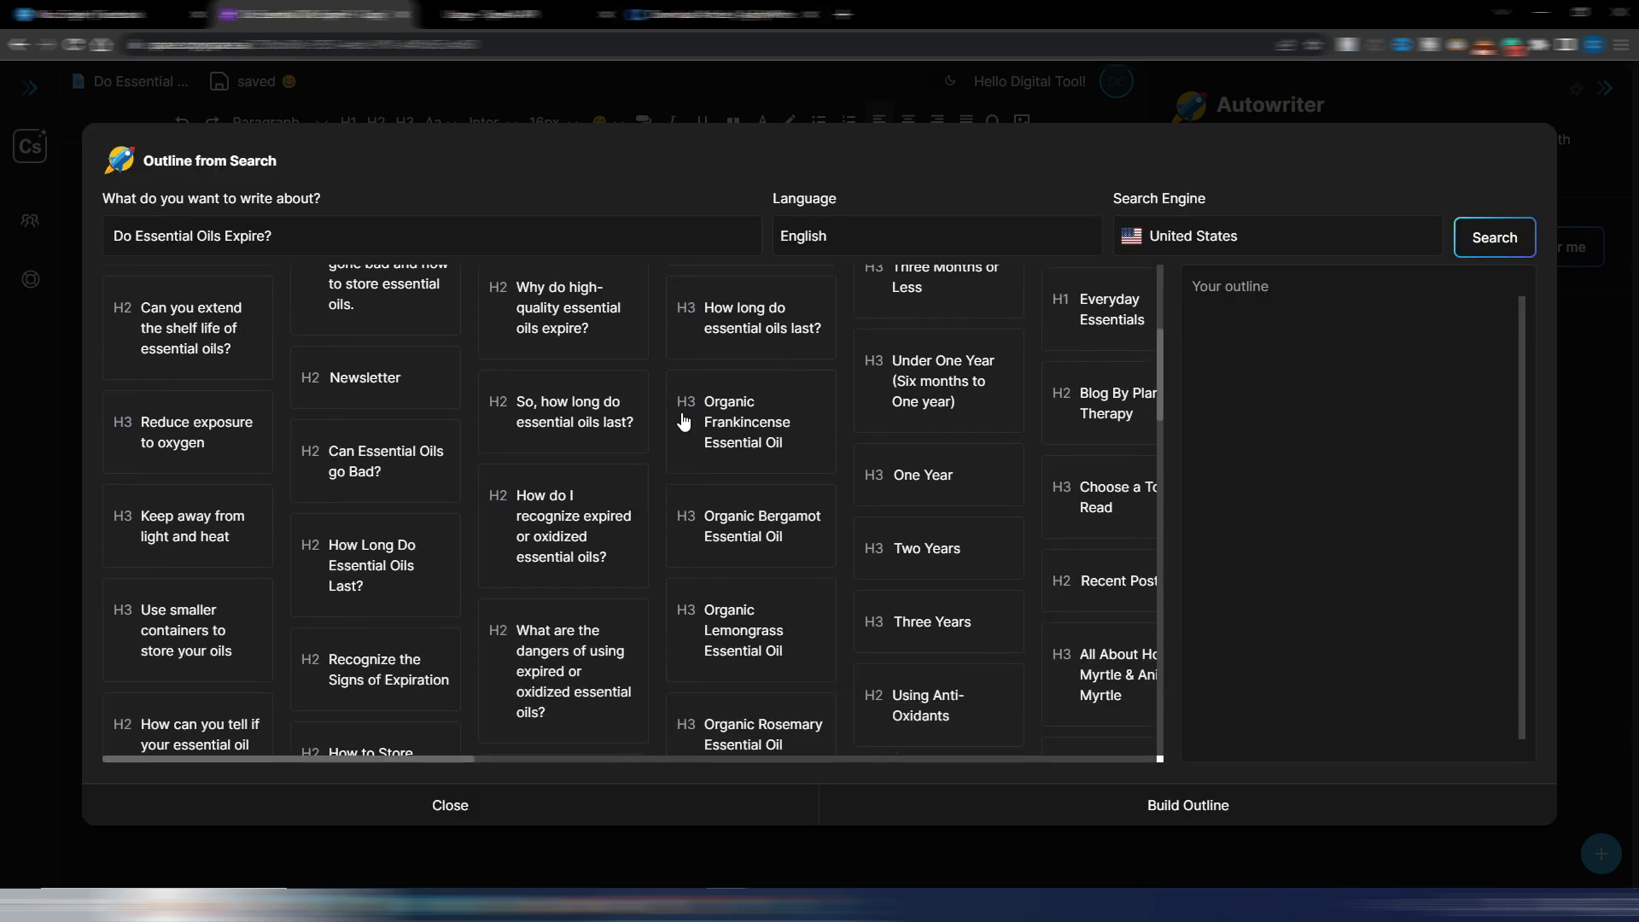
scroll(680, 431, up, 4)
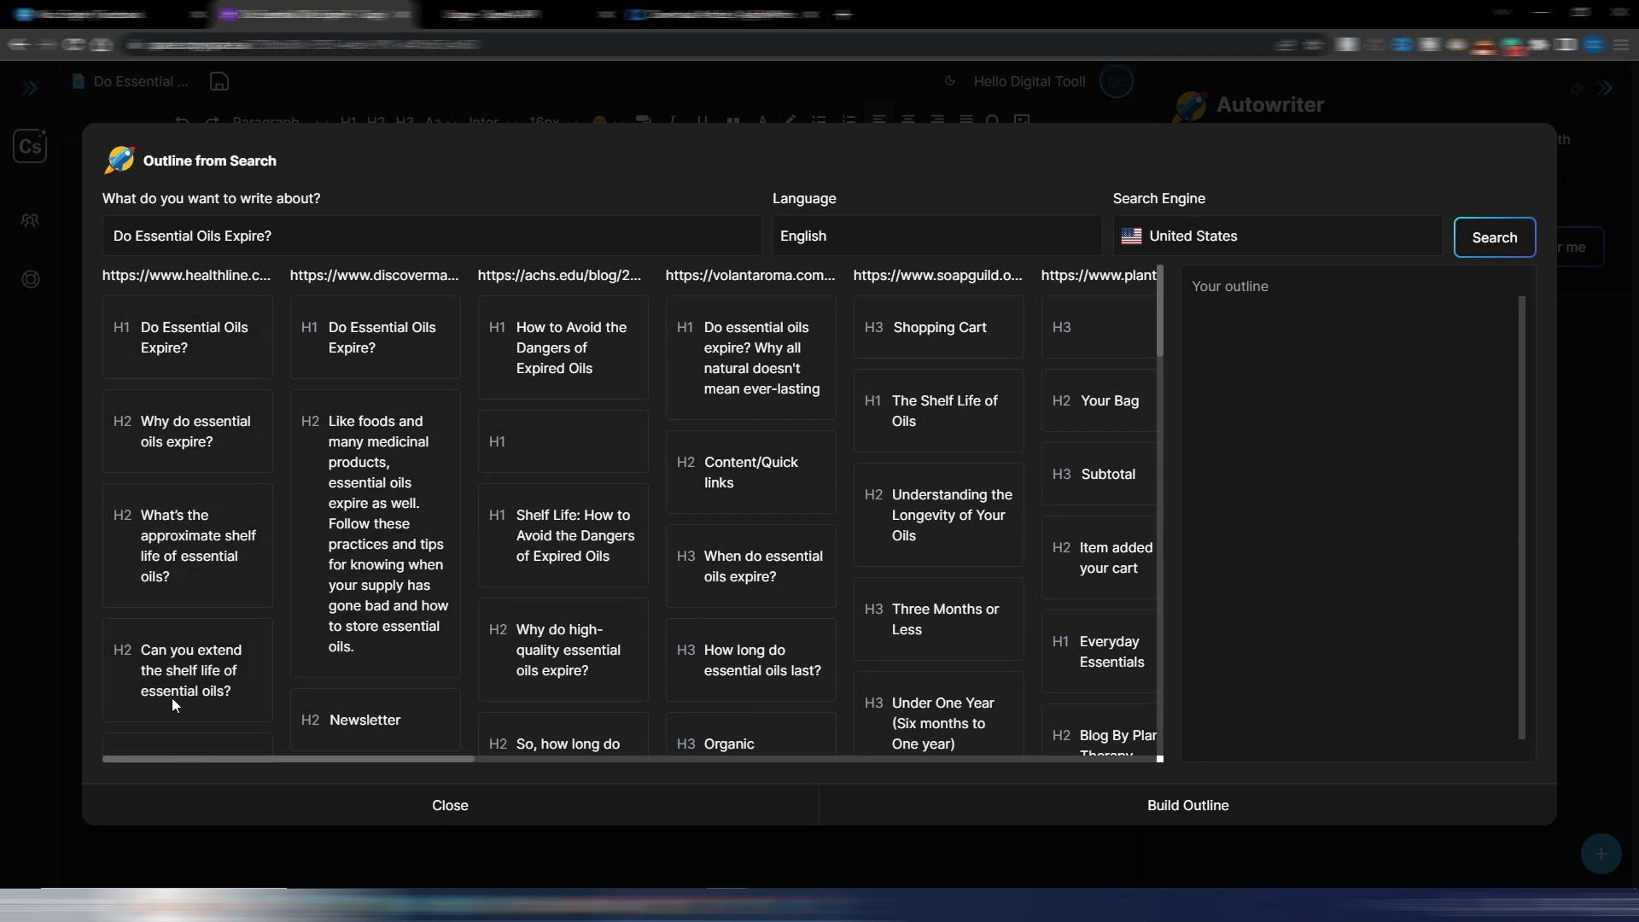
- Add the headings "Why do essential oils expire?", "Can Essential Oils go Bad?" and "How Long Do Essential Oils Last?" to the outline
click(172, 436)
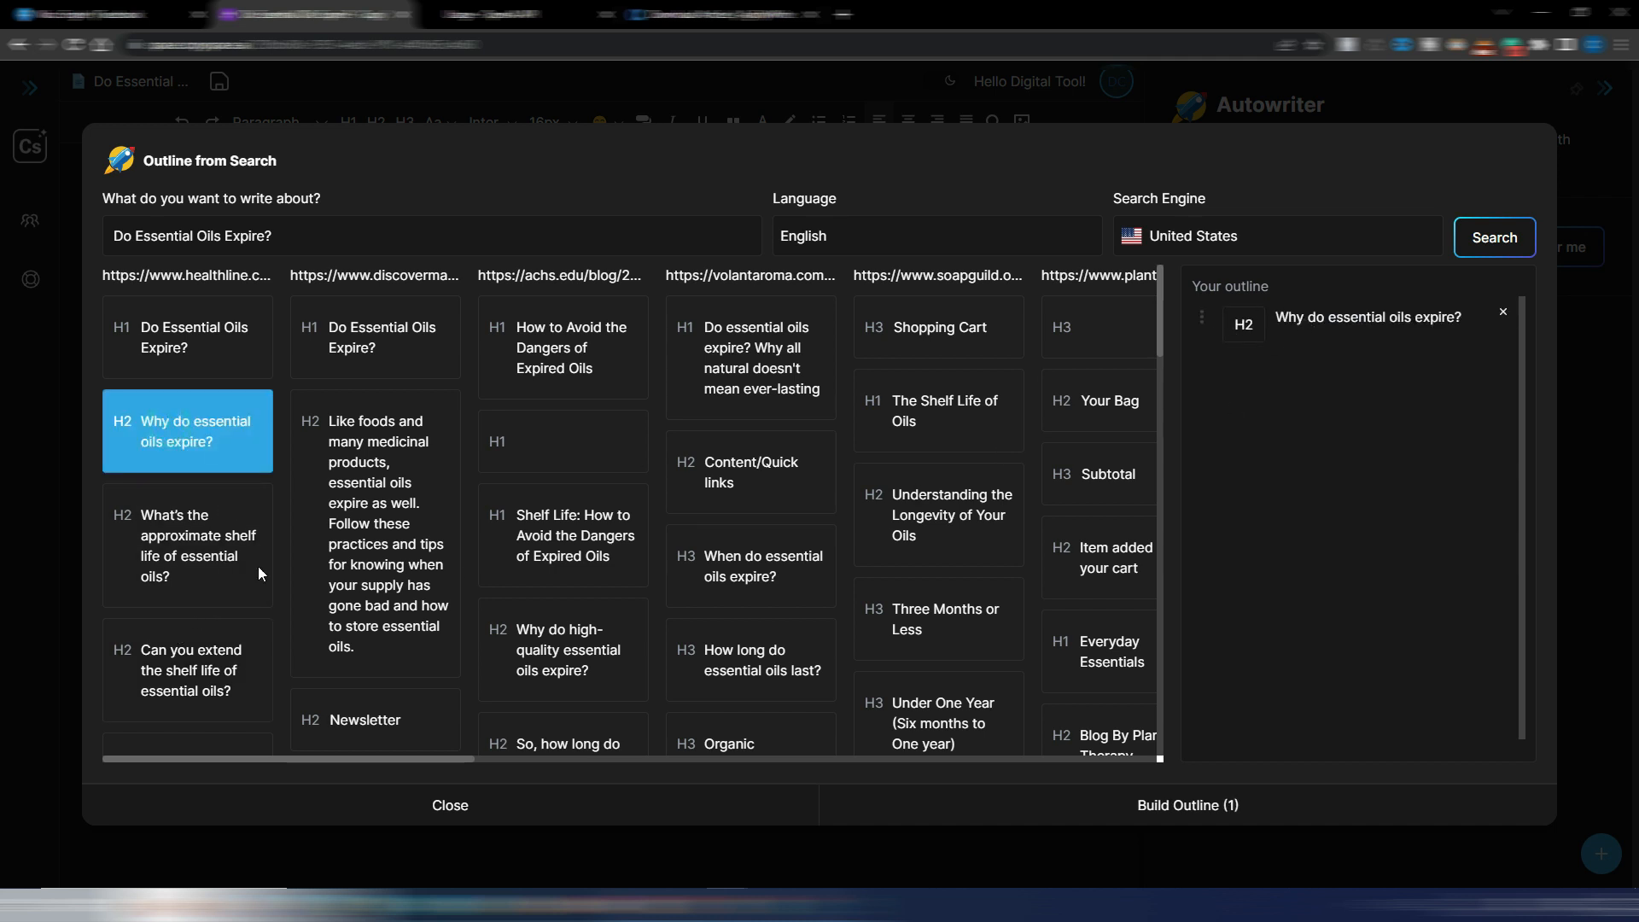
scroll(463, 551, down, 1)
scroll(463, 551, down, 2)
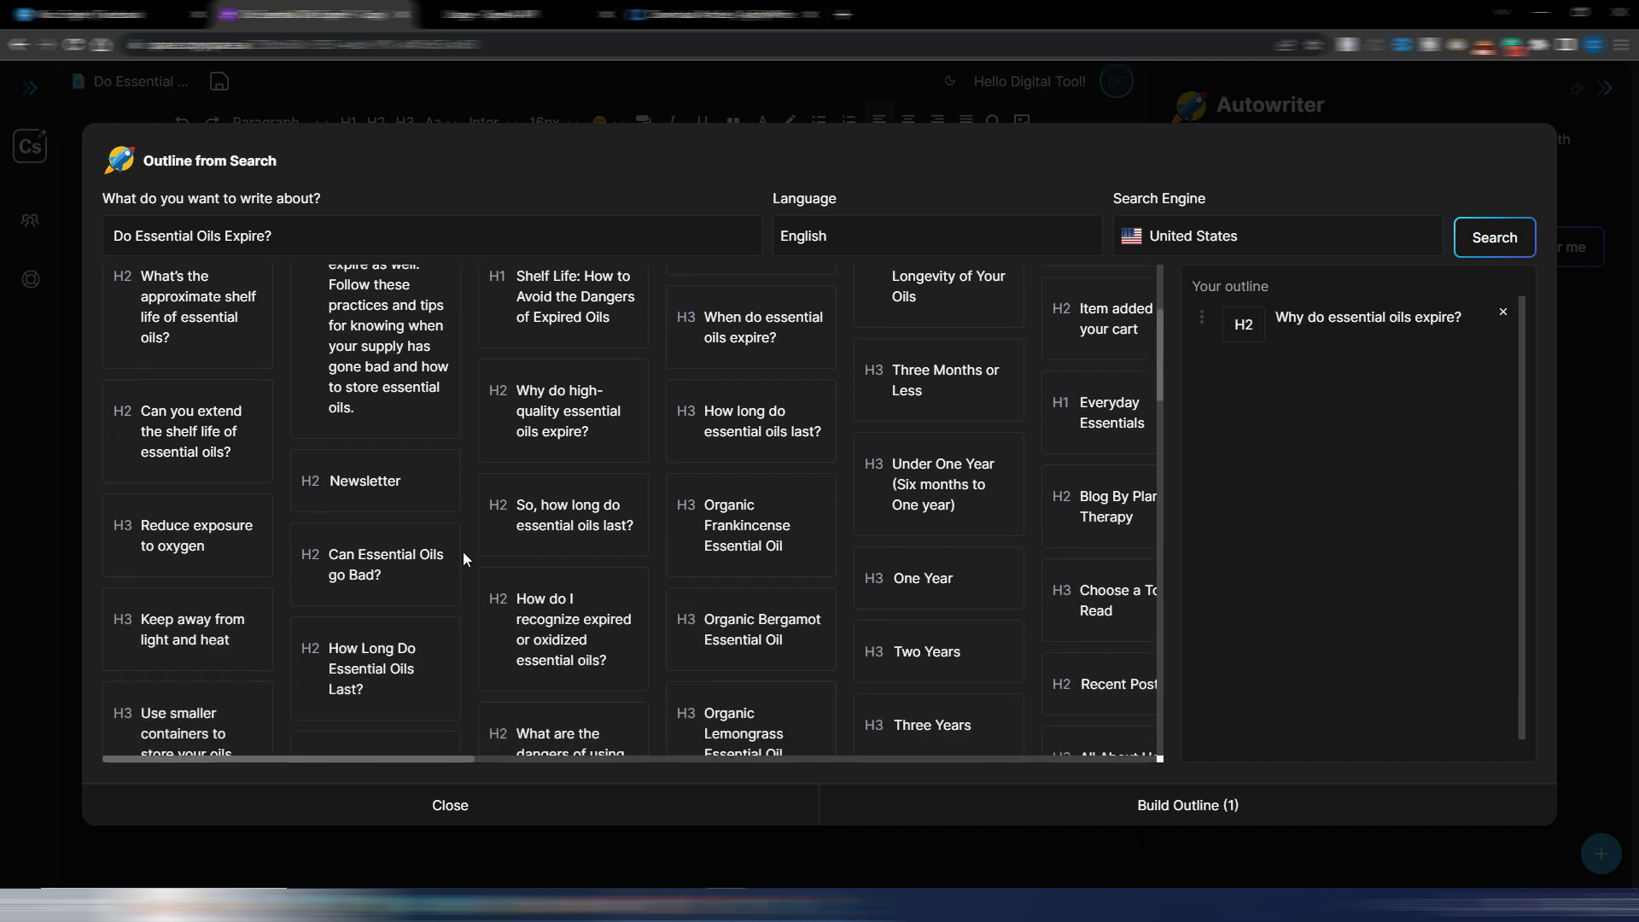
click(375, 564)
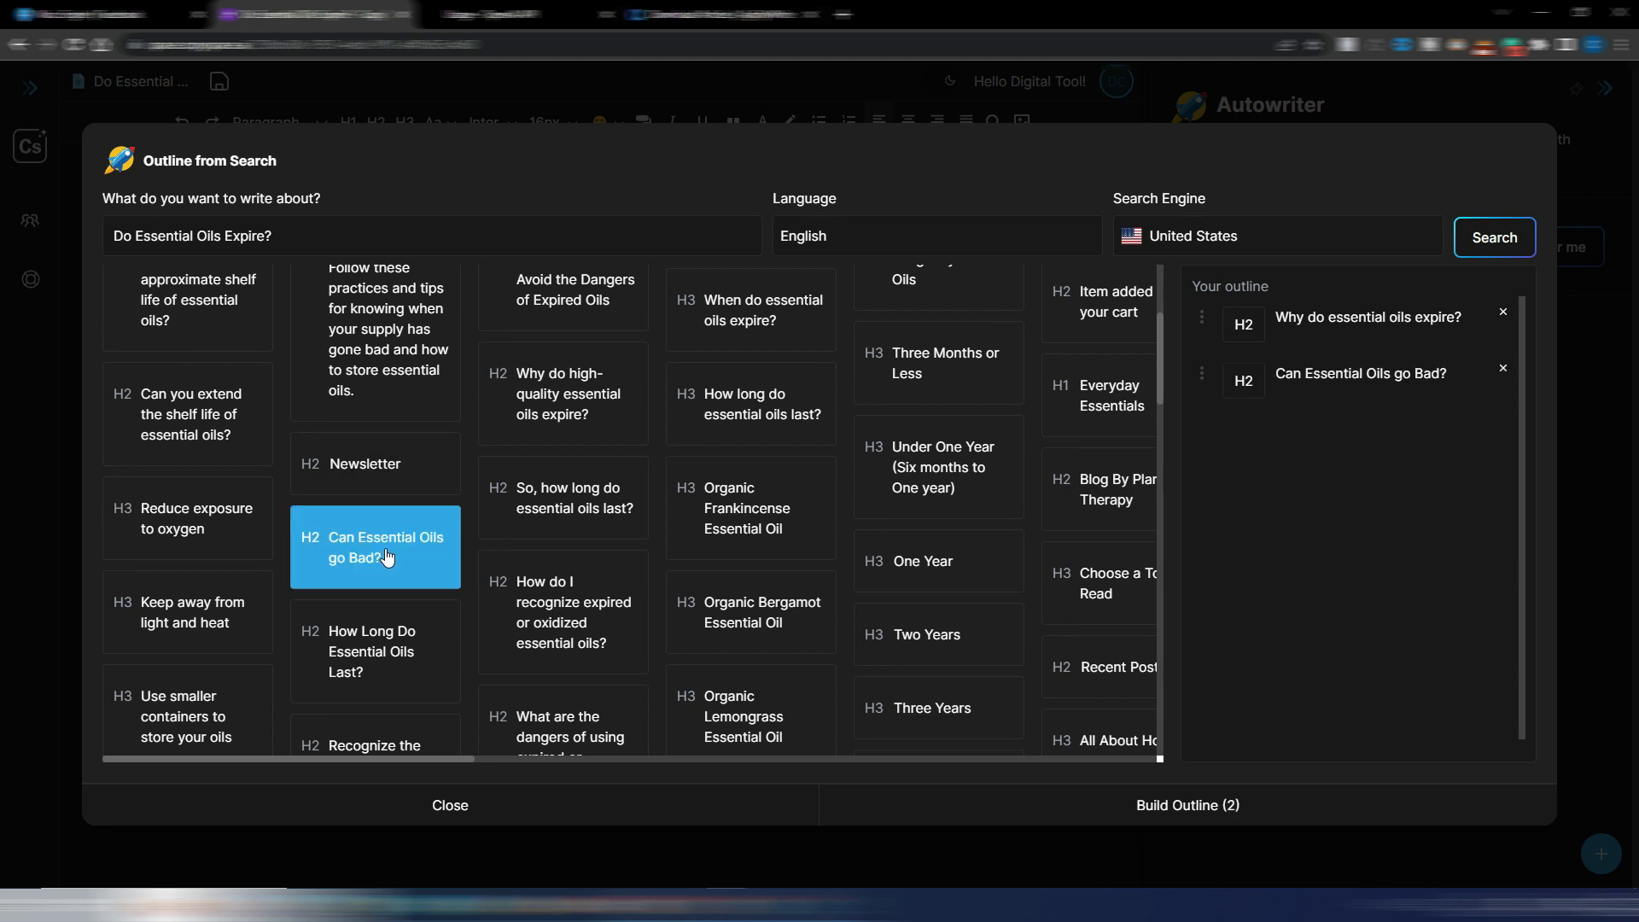
click(403, 652)
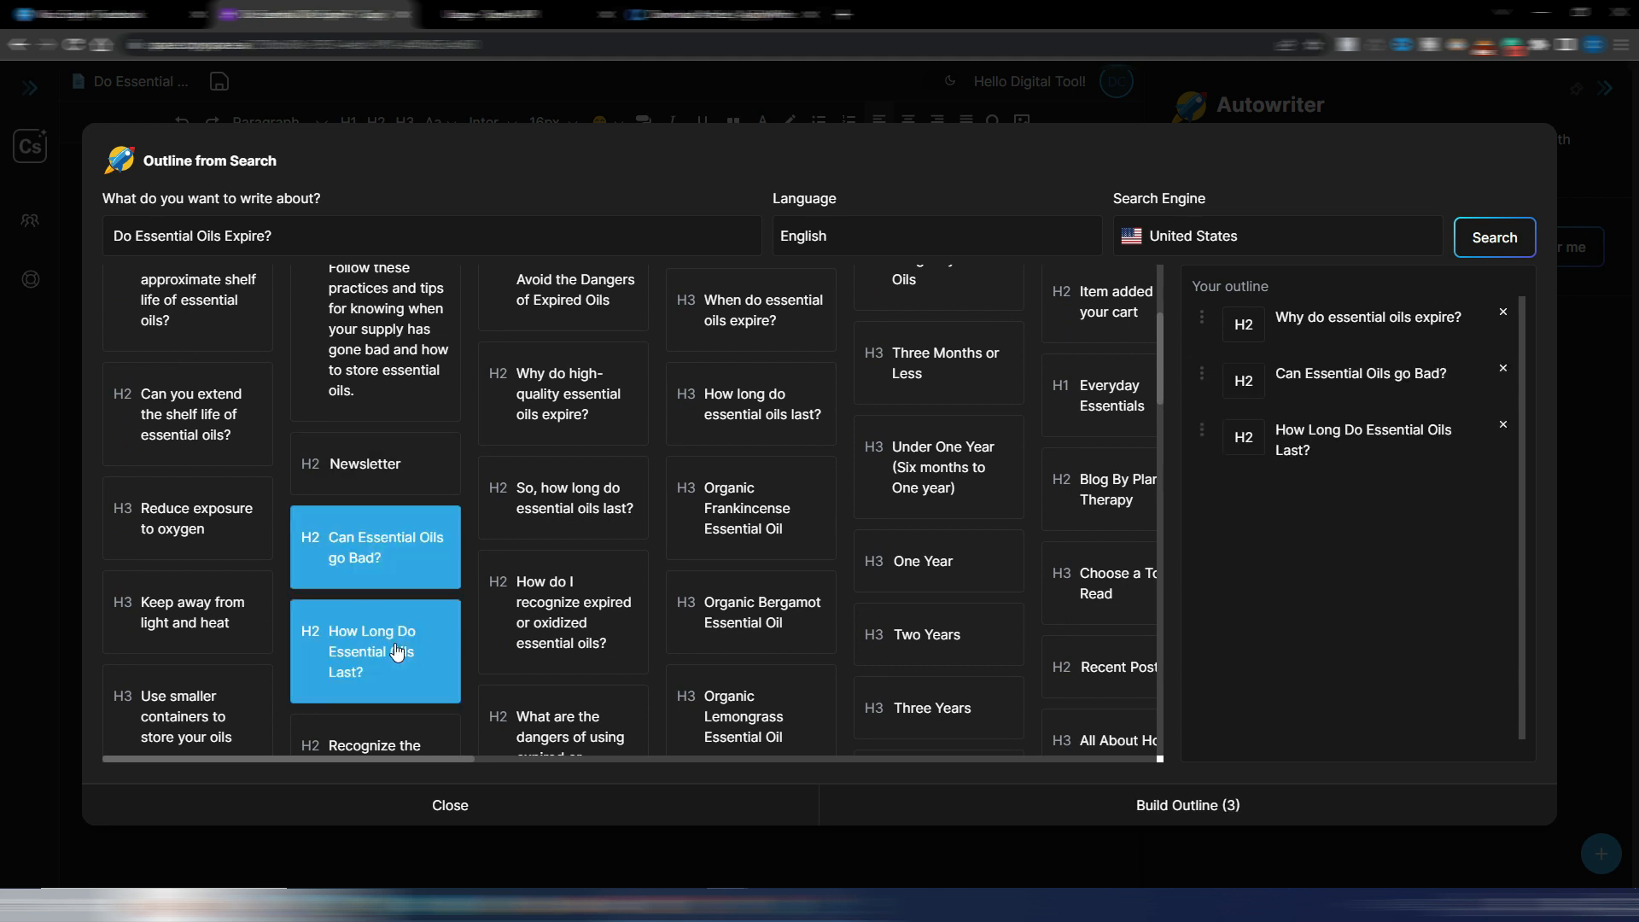
- Change the second and third outline headings to H3 and close Outline from Search without building the outline
click(1251, 387)
click(1244, 484)
click(1249, 439)
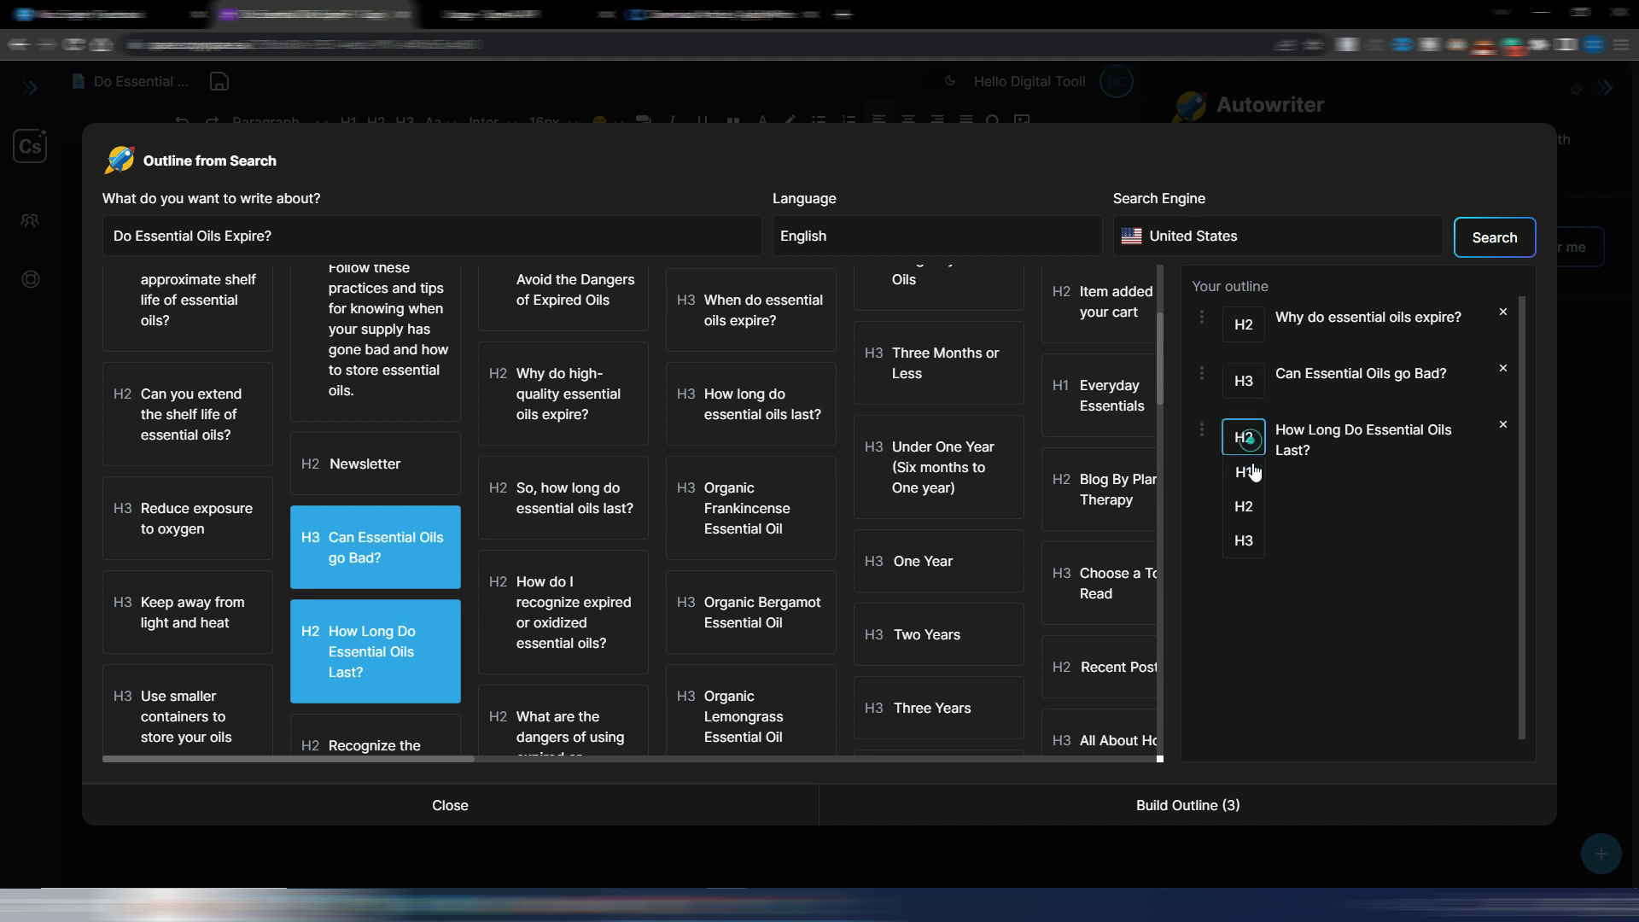
click(1249, 540)
click(541, 809)
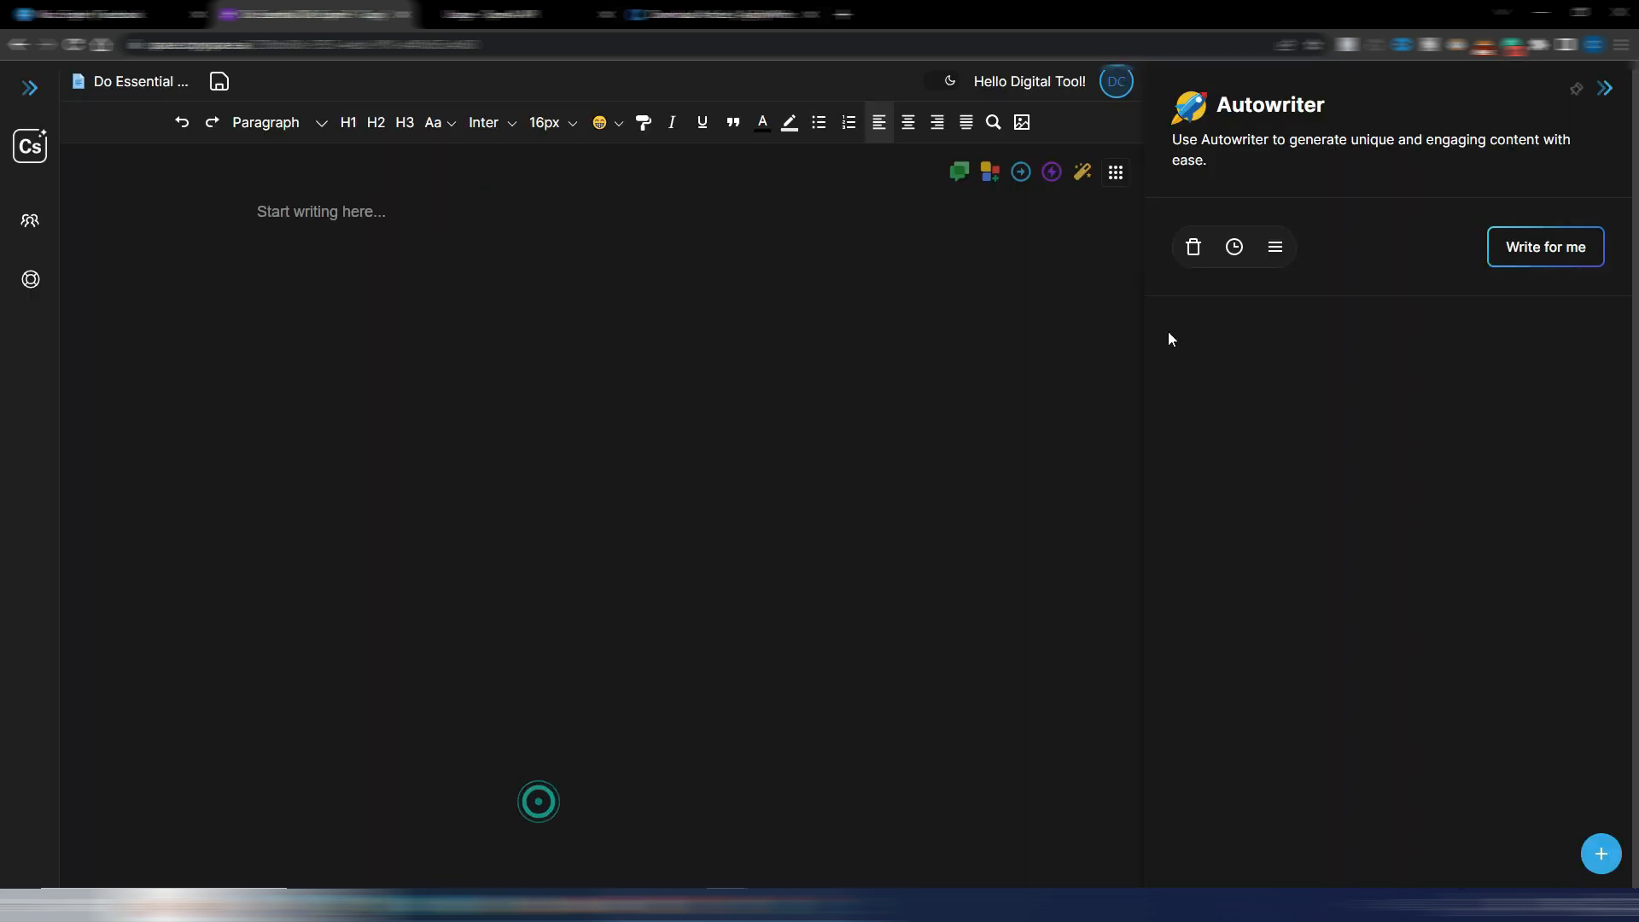
- Start an Outline from AI with the topic "Do Essential Oils Expire?" and set its language to English
click(1275, 250)
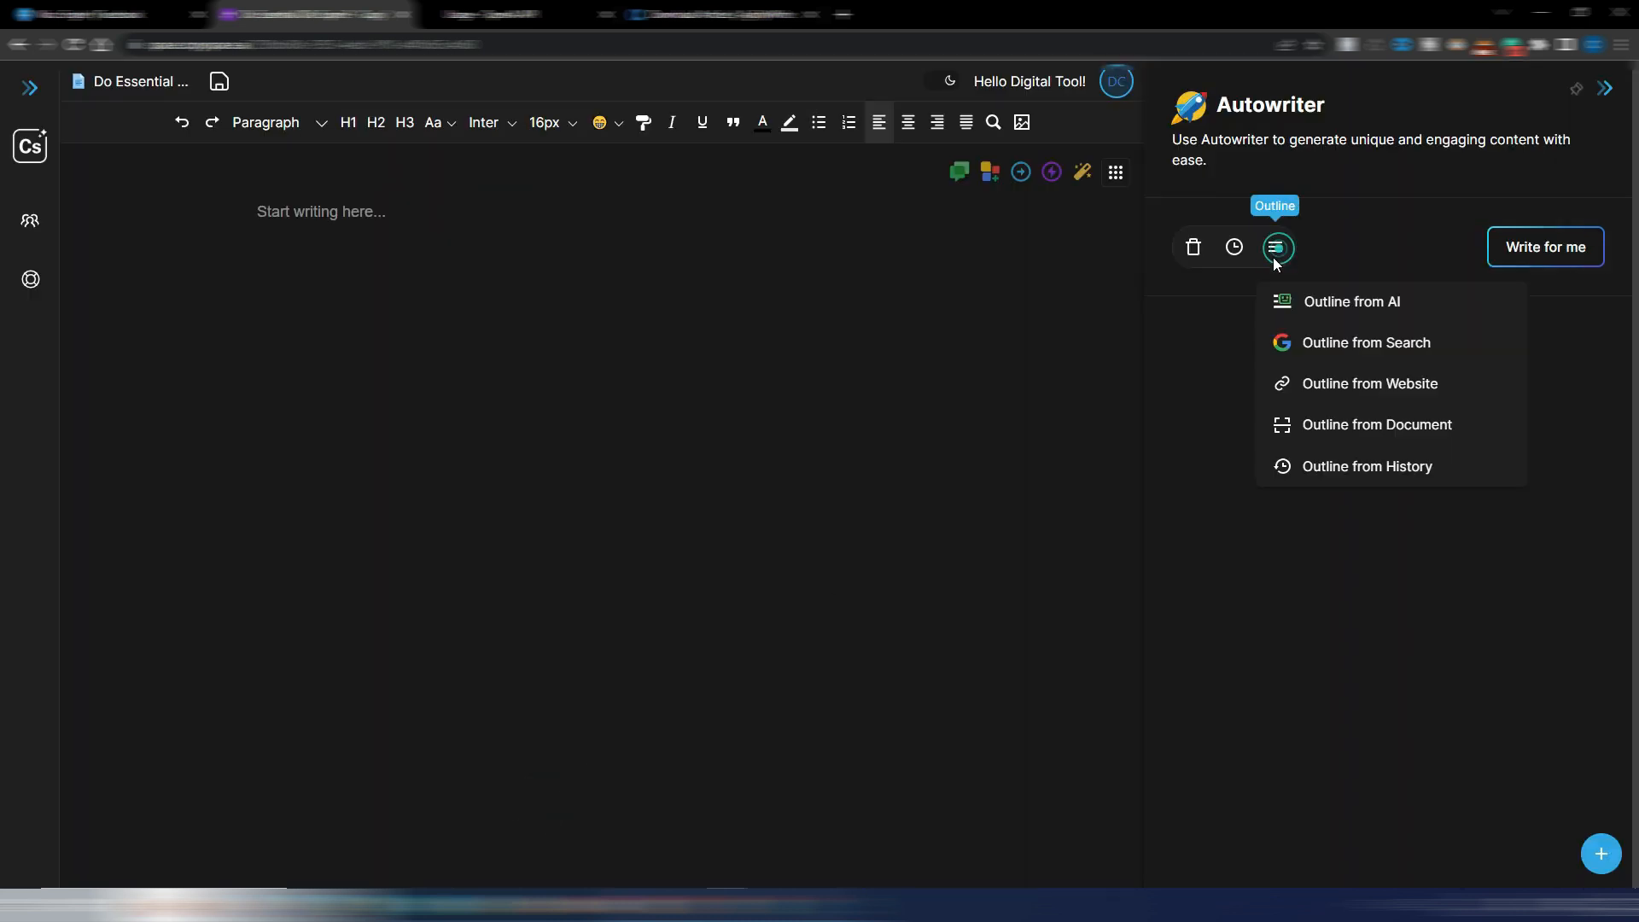
click(1352, 303)
click(722, 480)
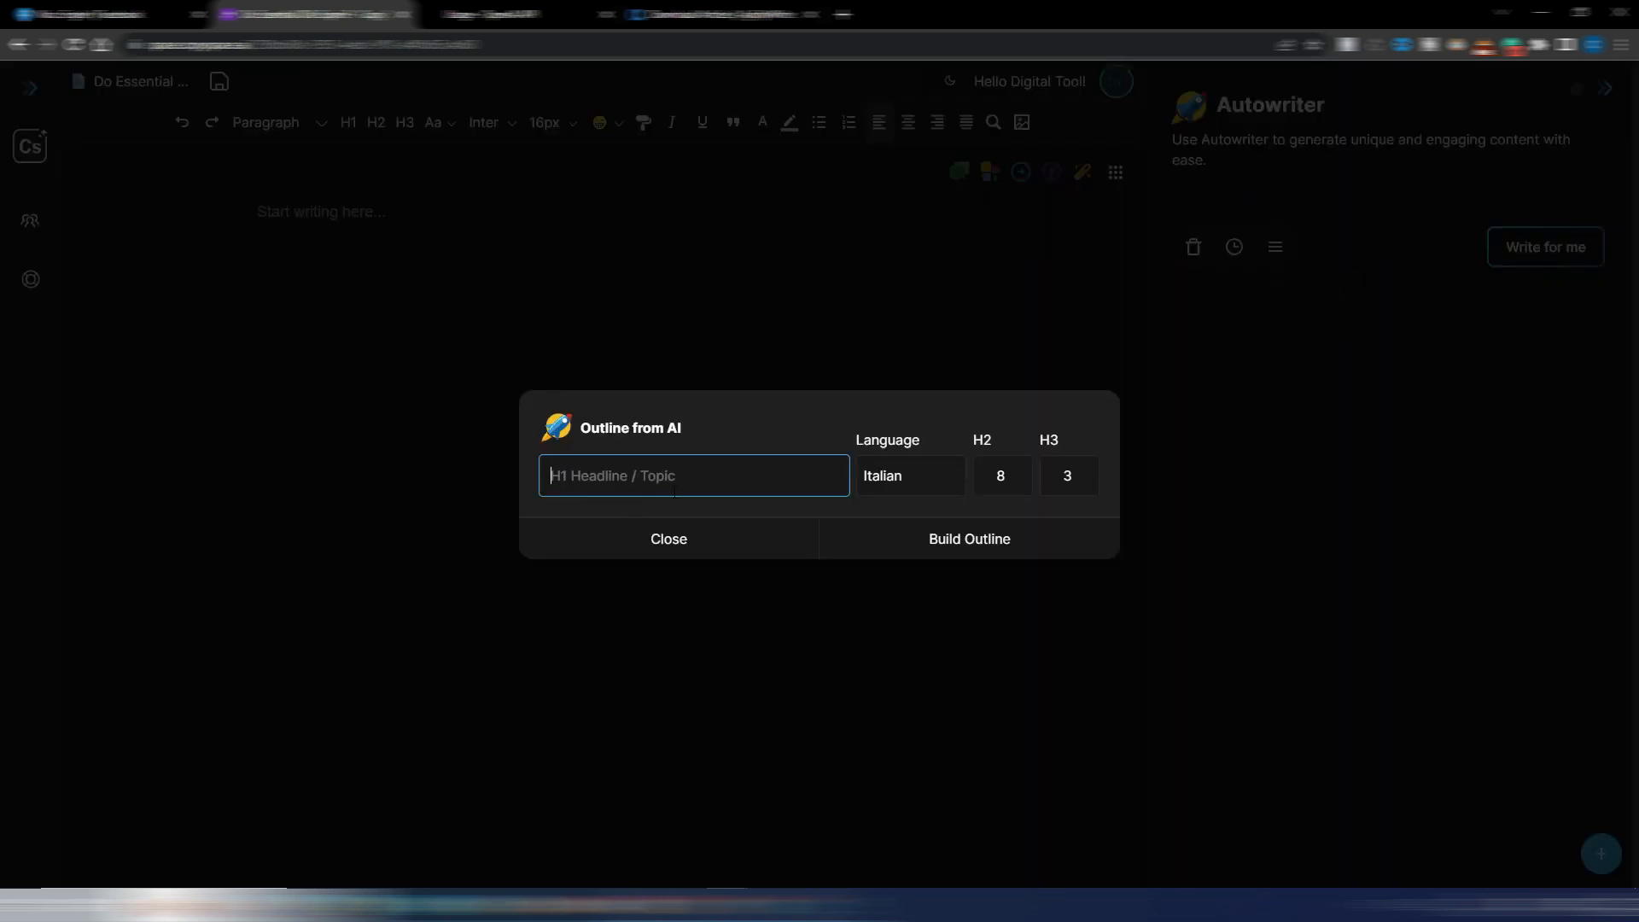
text(Do Essential Oils Expire?)
click(917, 474)
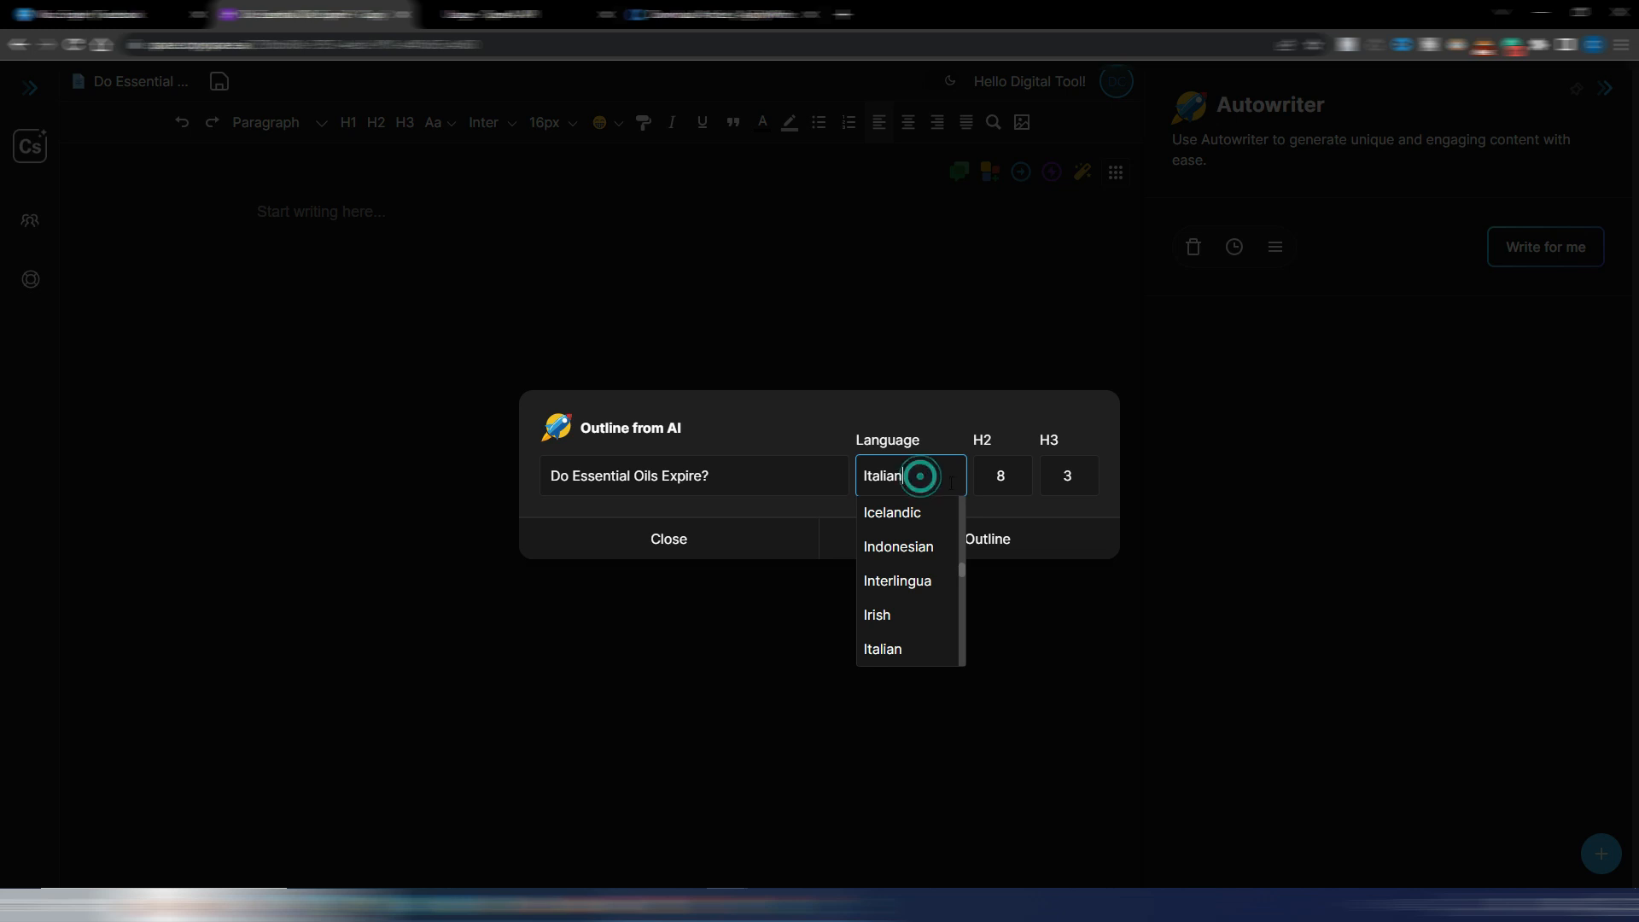
double_click(919, 476)
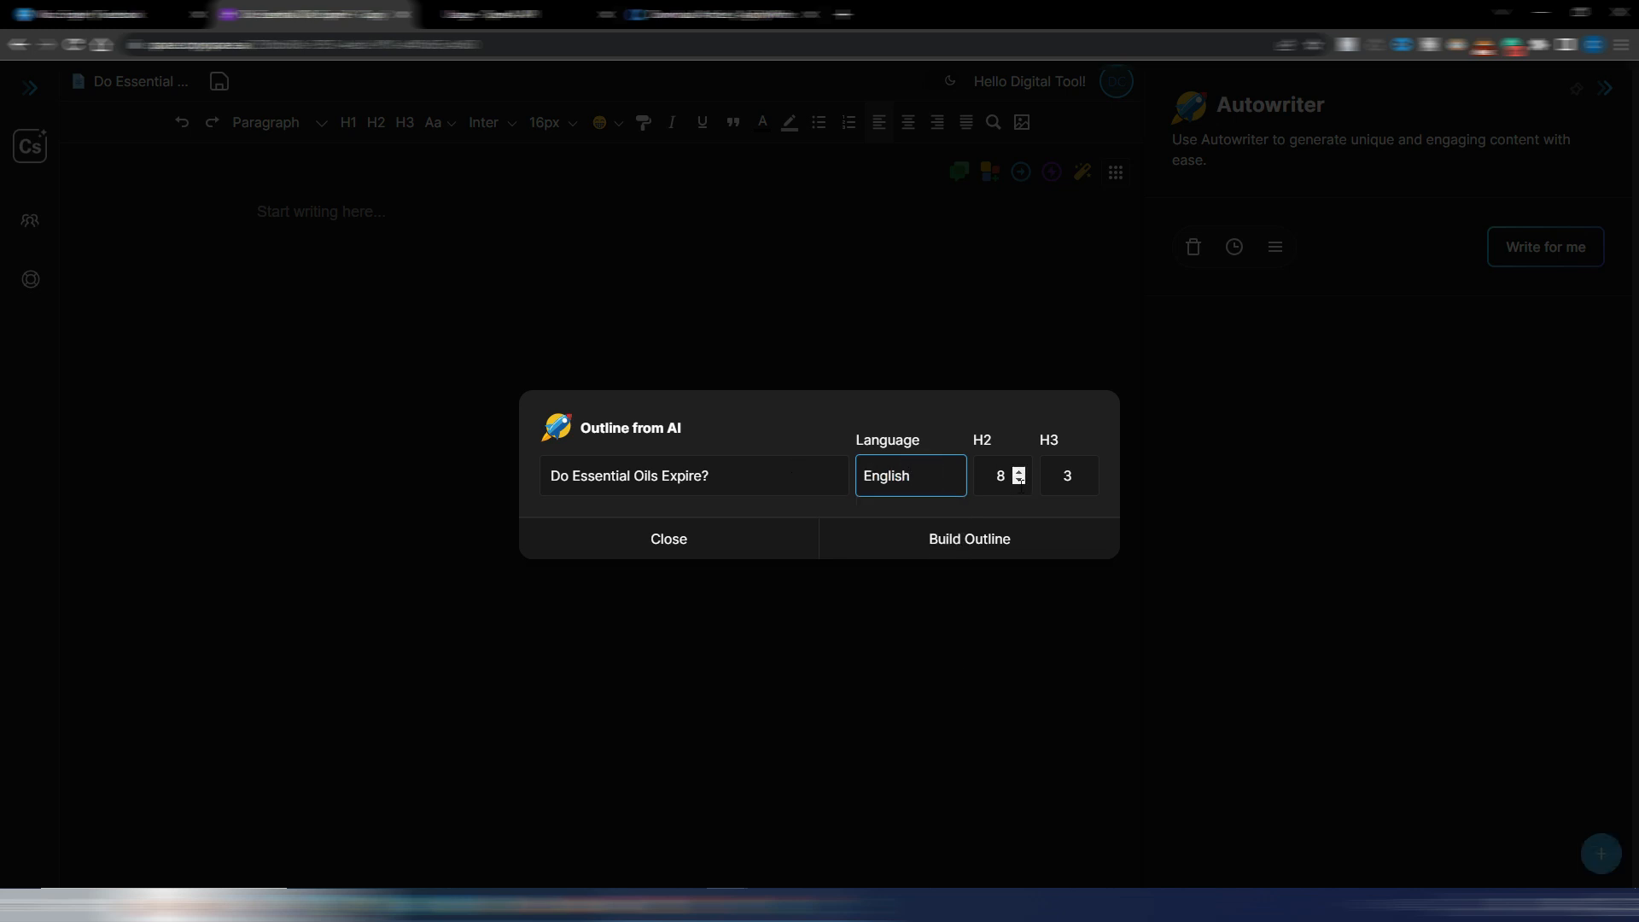
- Reduce the number of H2 headings to 5 and build the outline
click(1019, 482)
click(1020, 482)
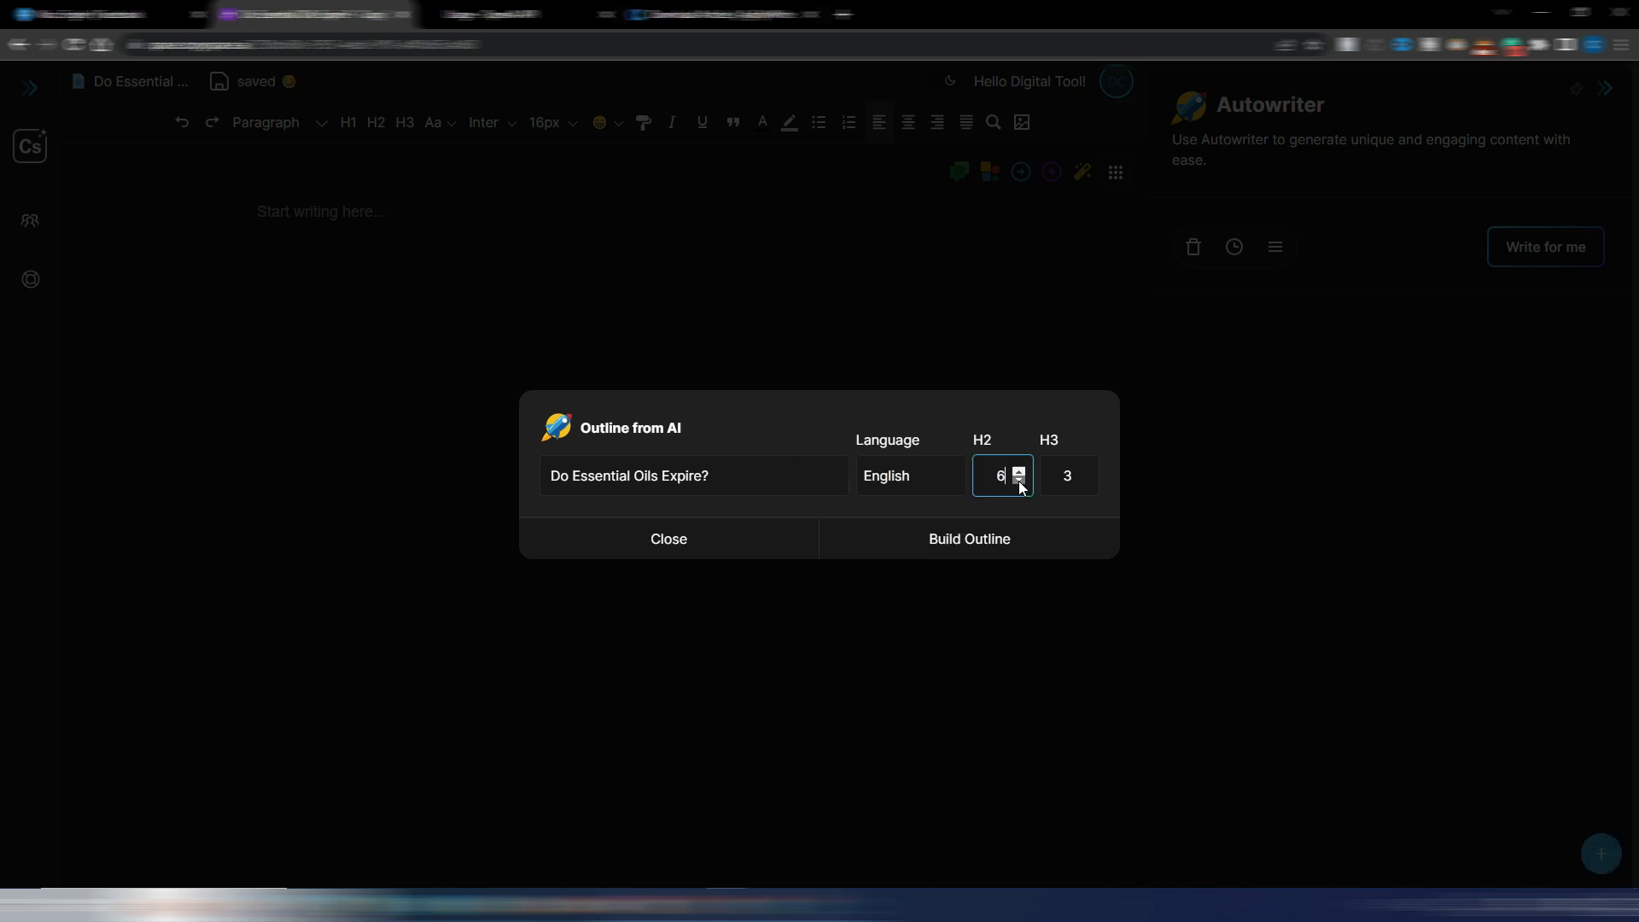
click(1020, 481)
click(969, 540)
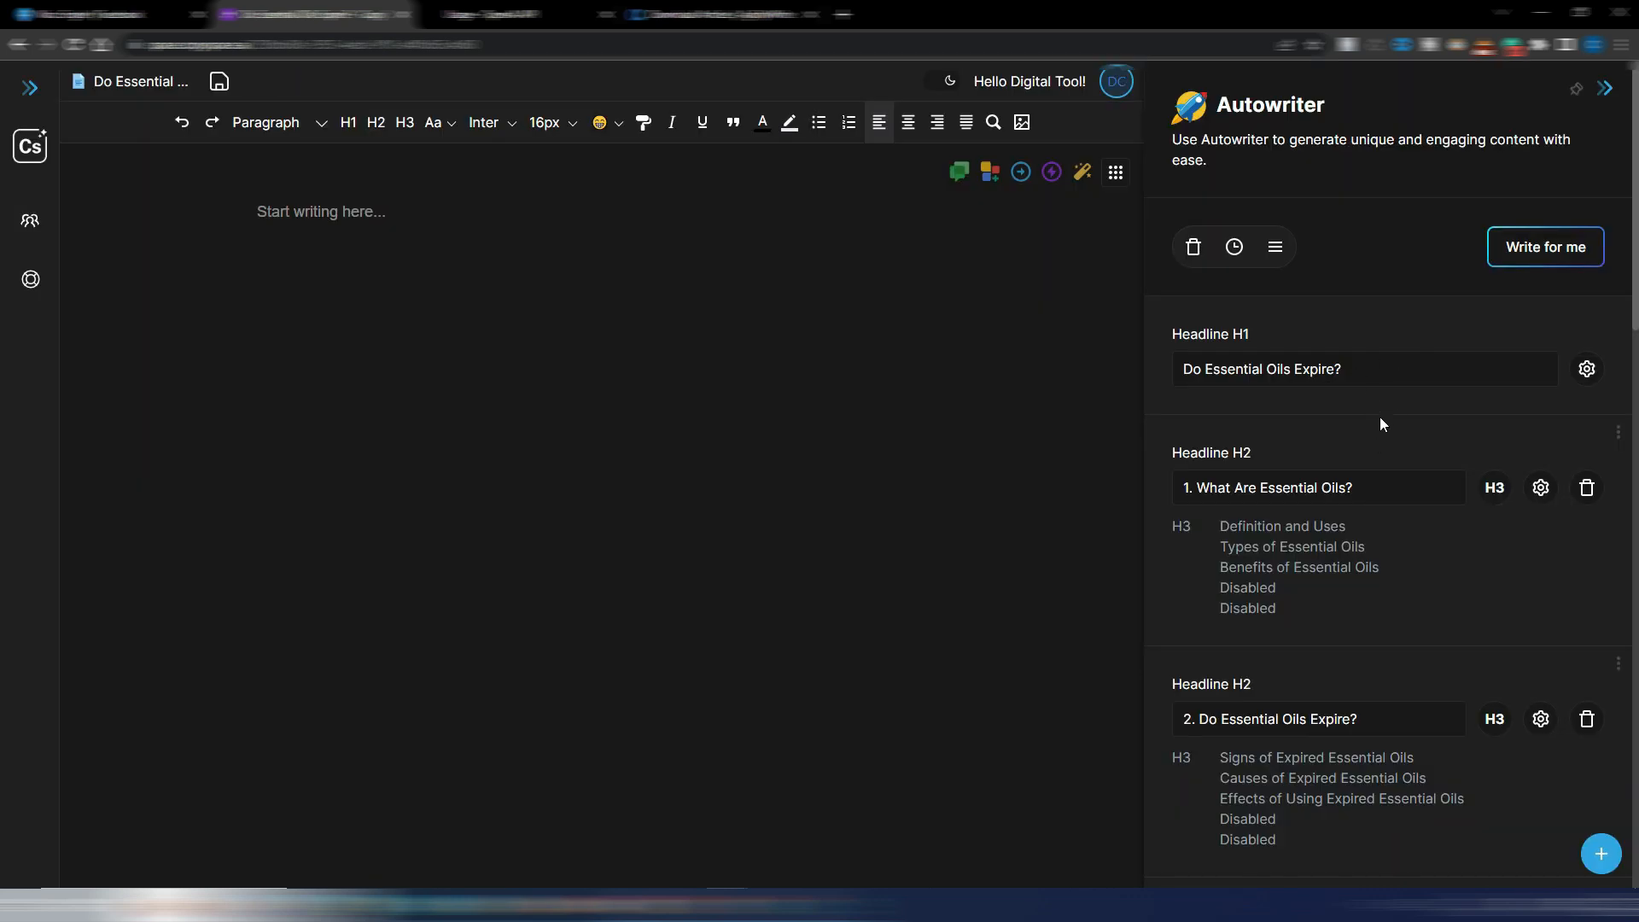
- Review the generated H2 headings and their H3 subheadings throughout the outline
scroll(1399, 413, down, 1)
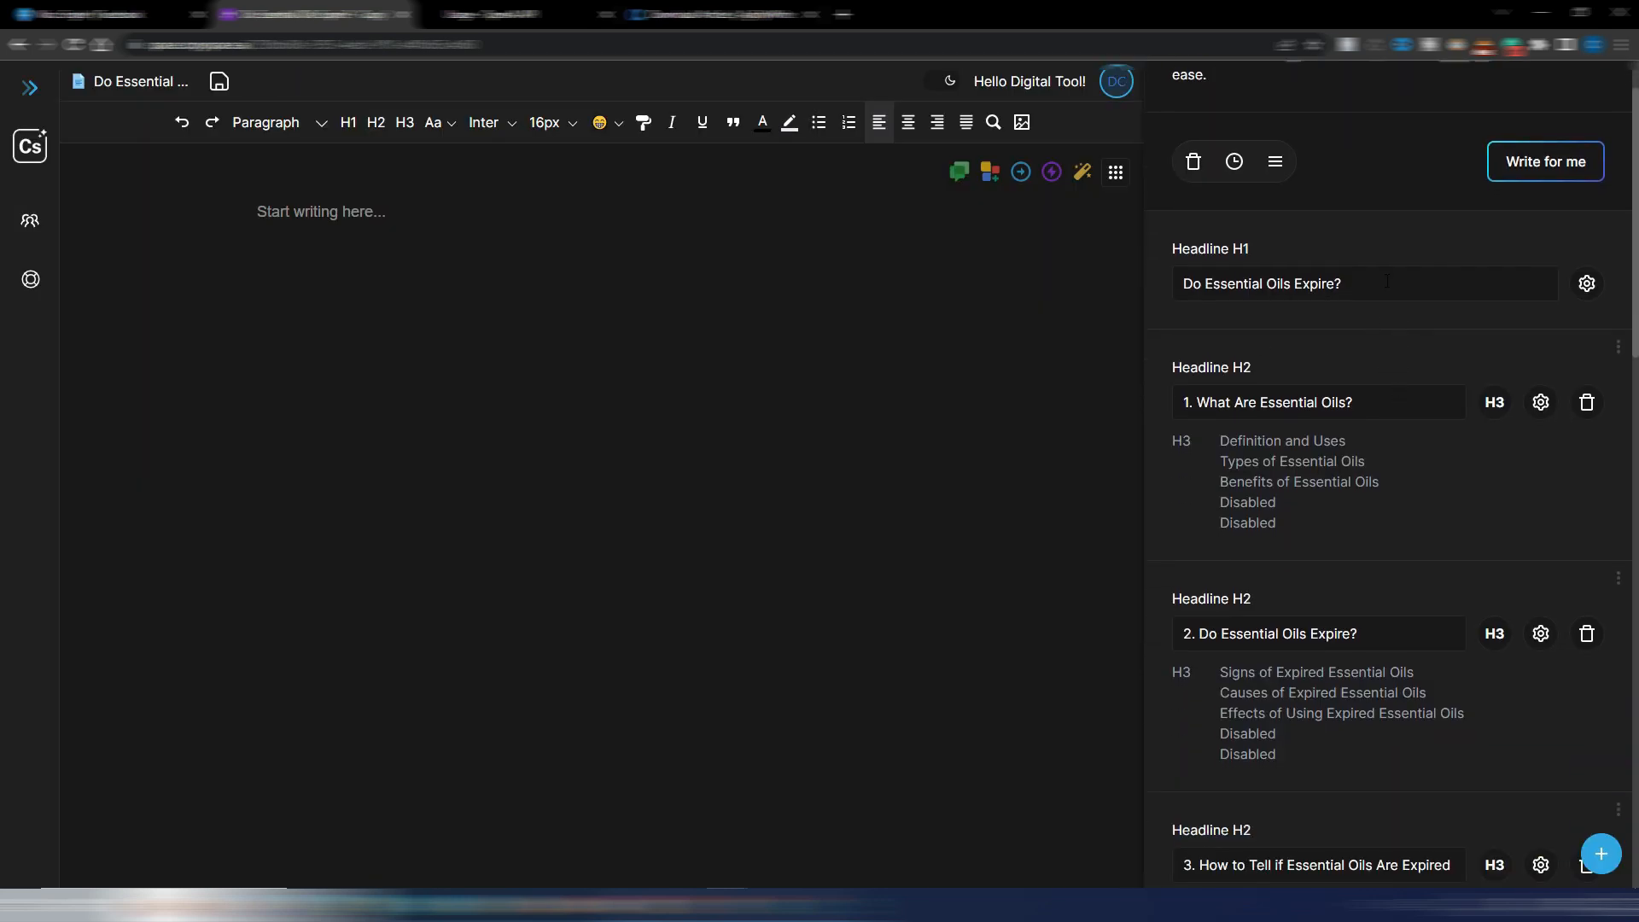
scroll(1349, 402, down, 1)
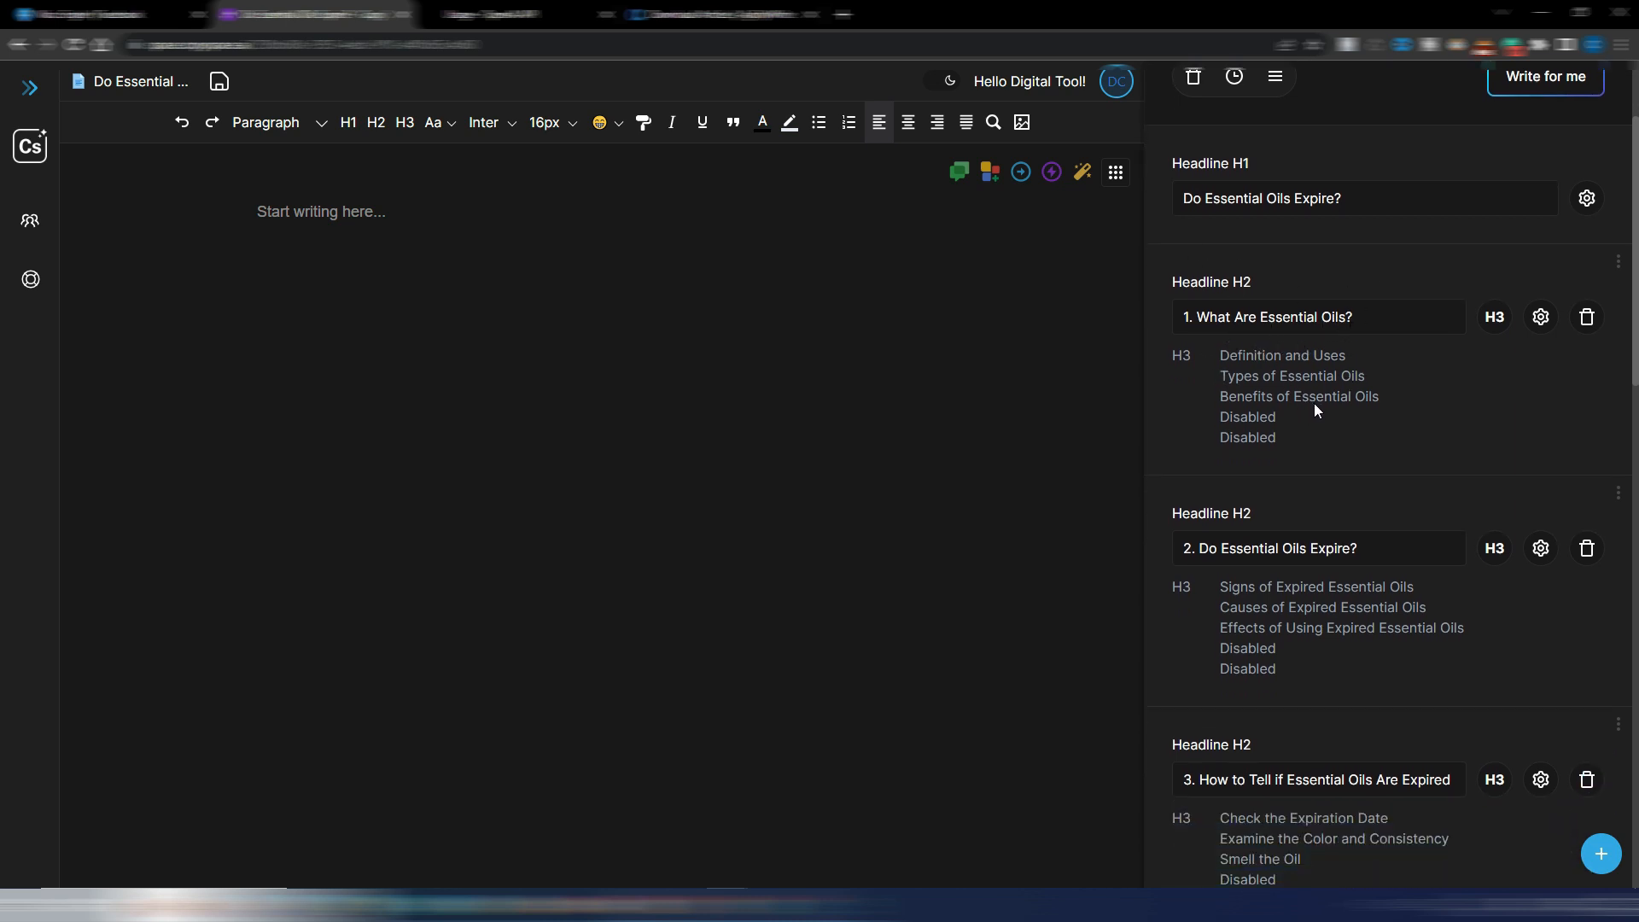
scroll(1314, 405, down, 1)
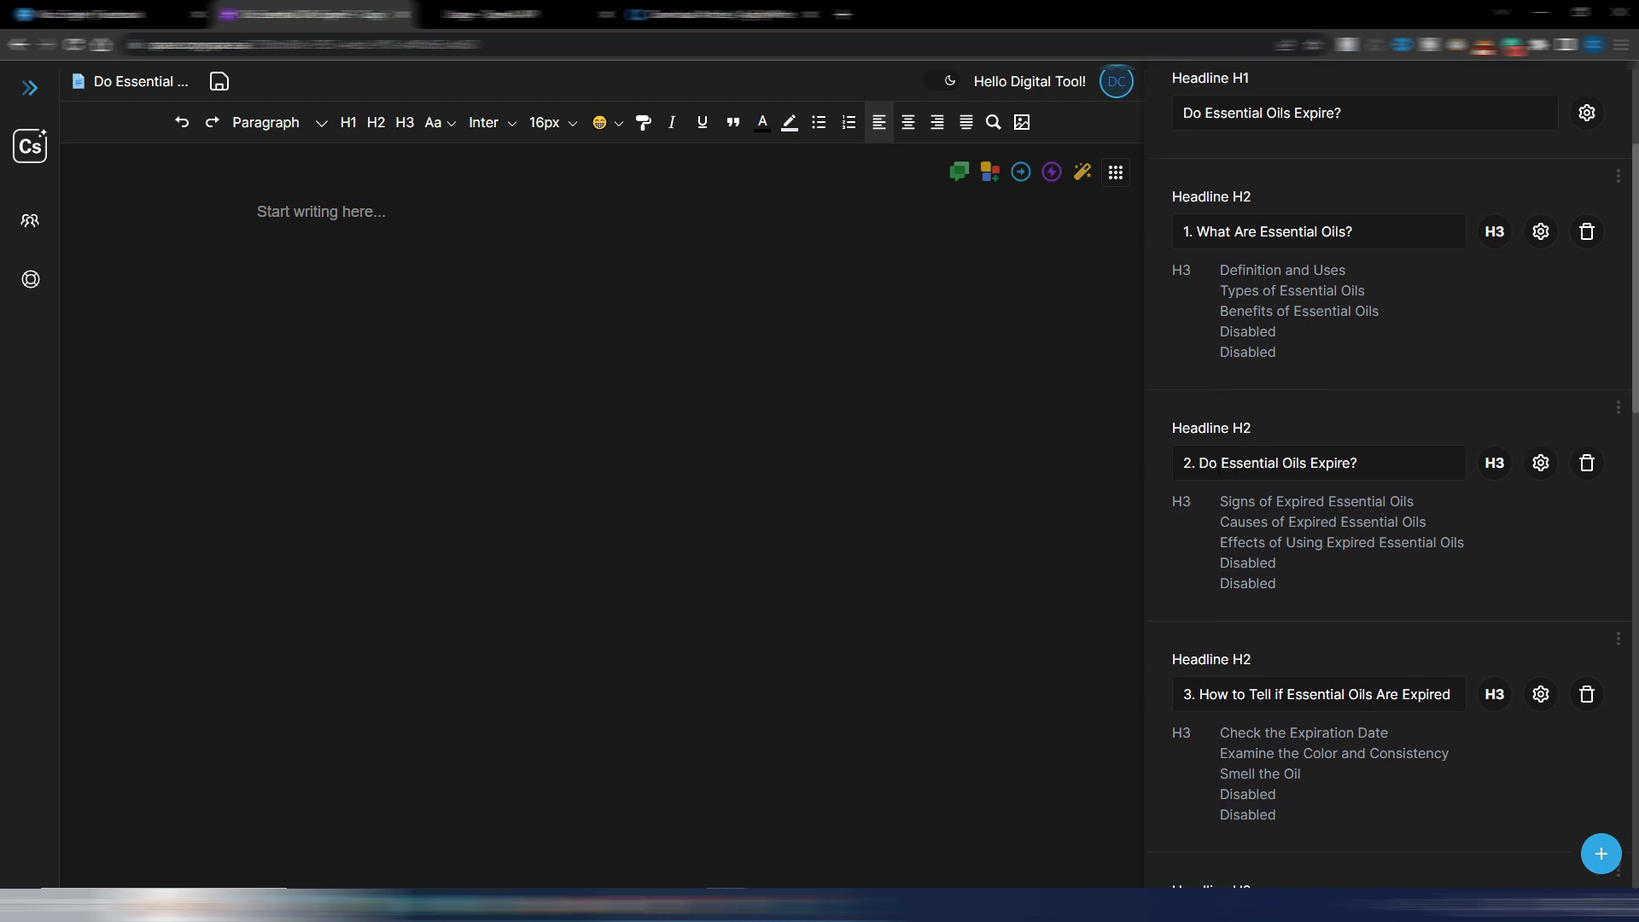
scroll(1405, 459, down, 2)
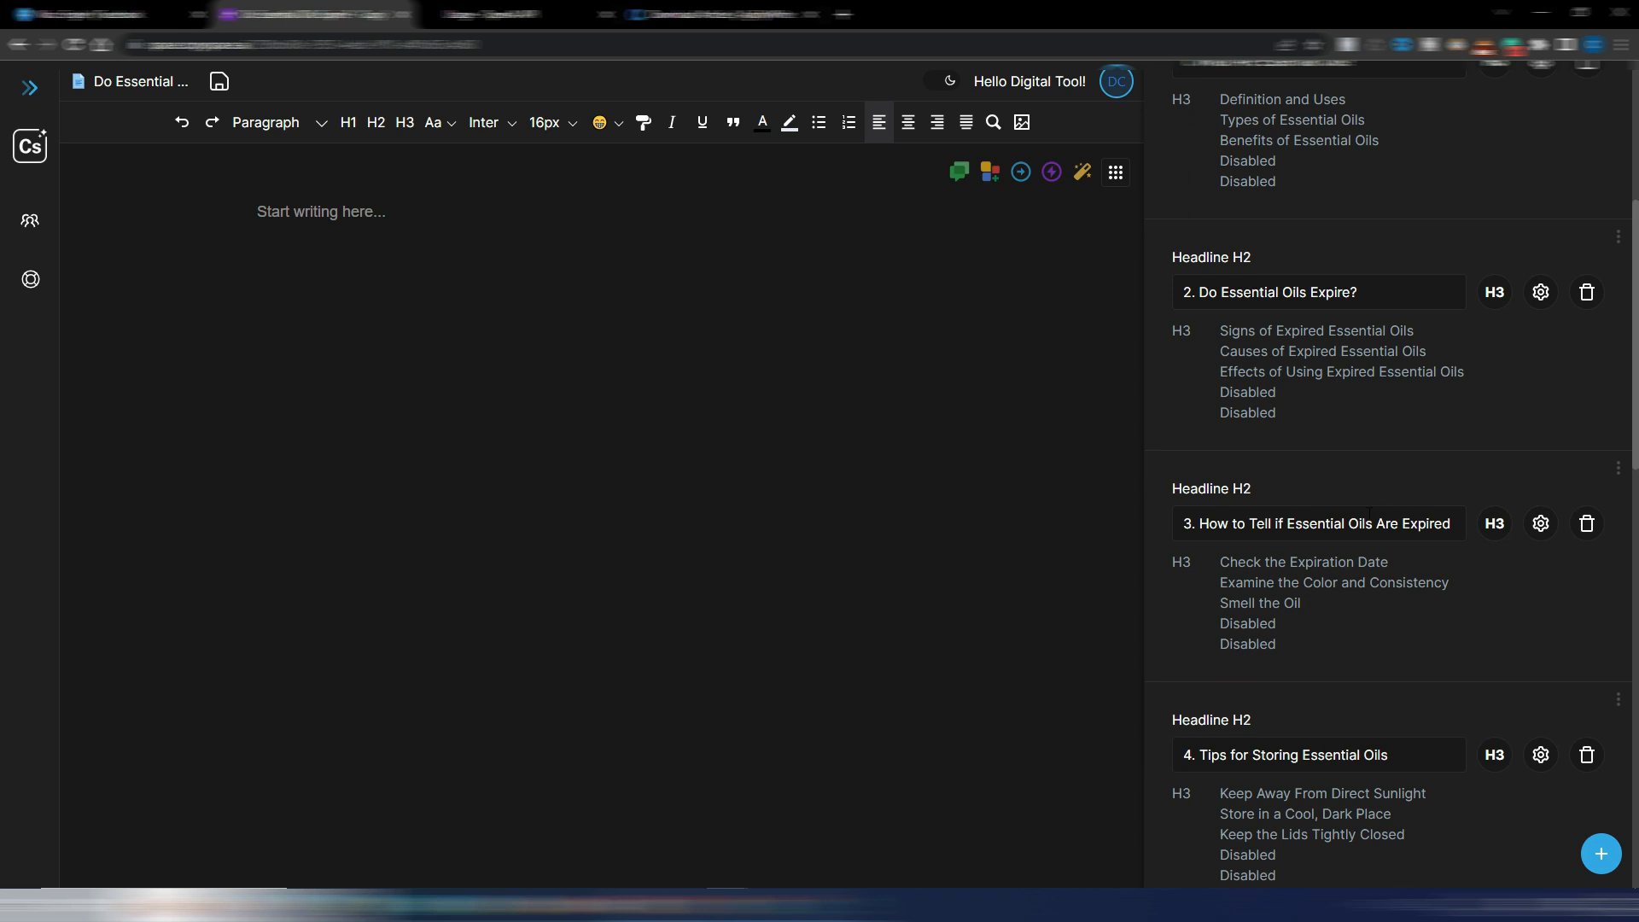
scroll(1337, 475, down, 1)
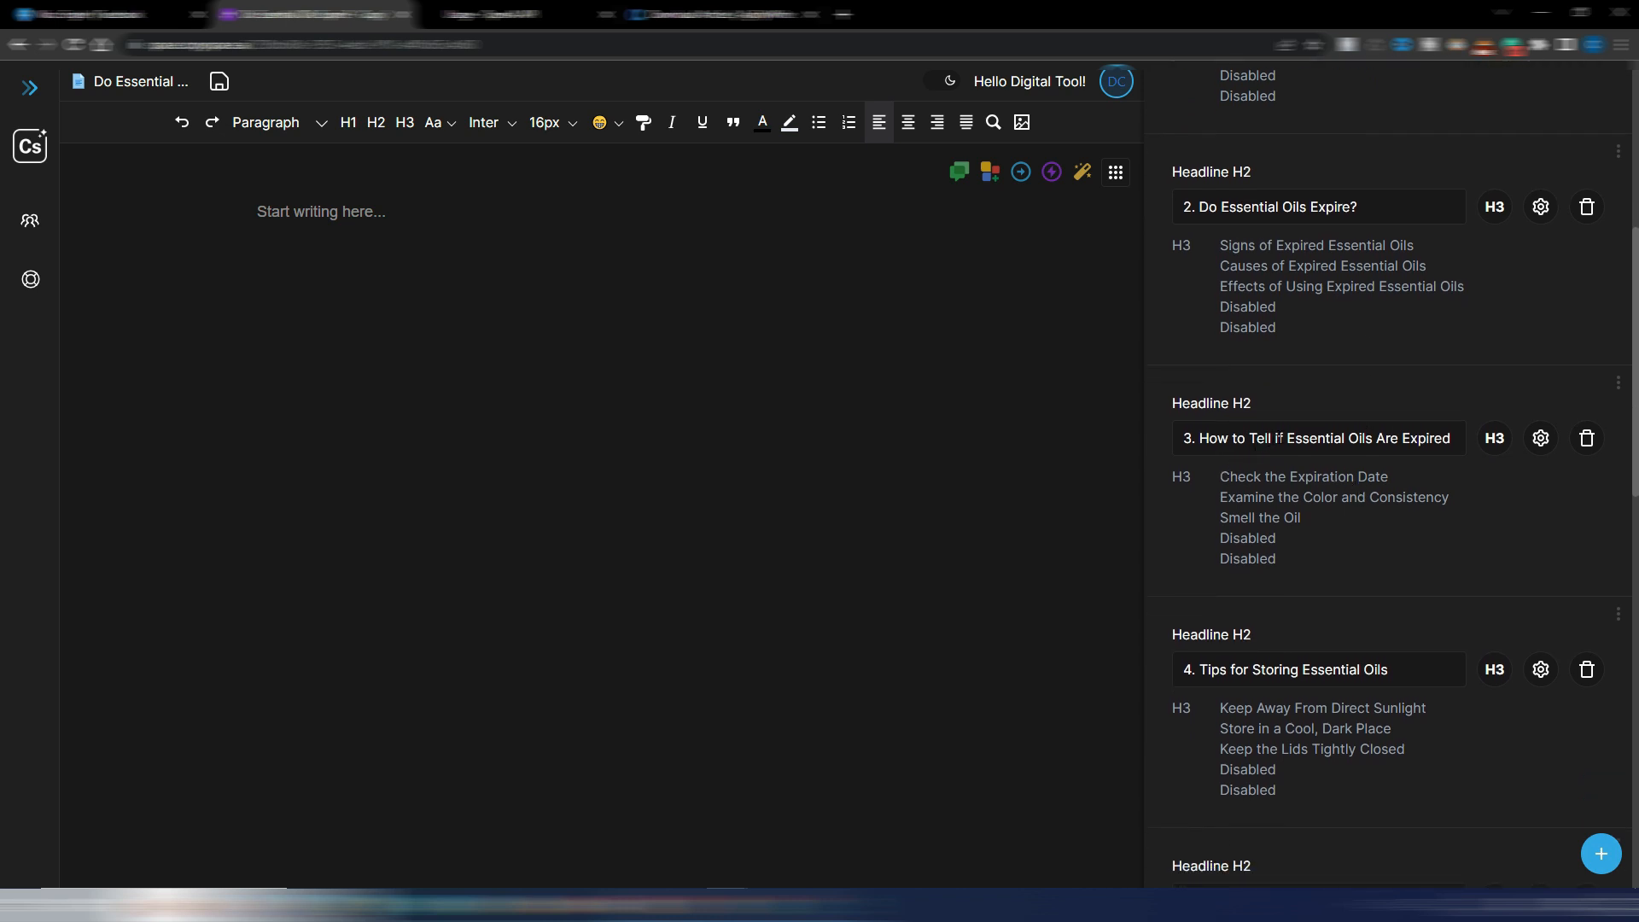
scroll(1397, 495, down, 2)
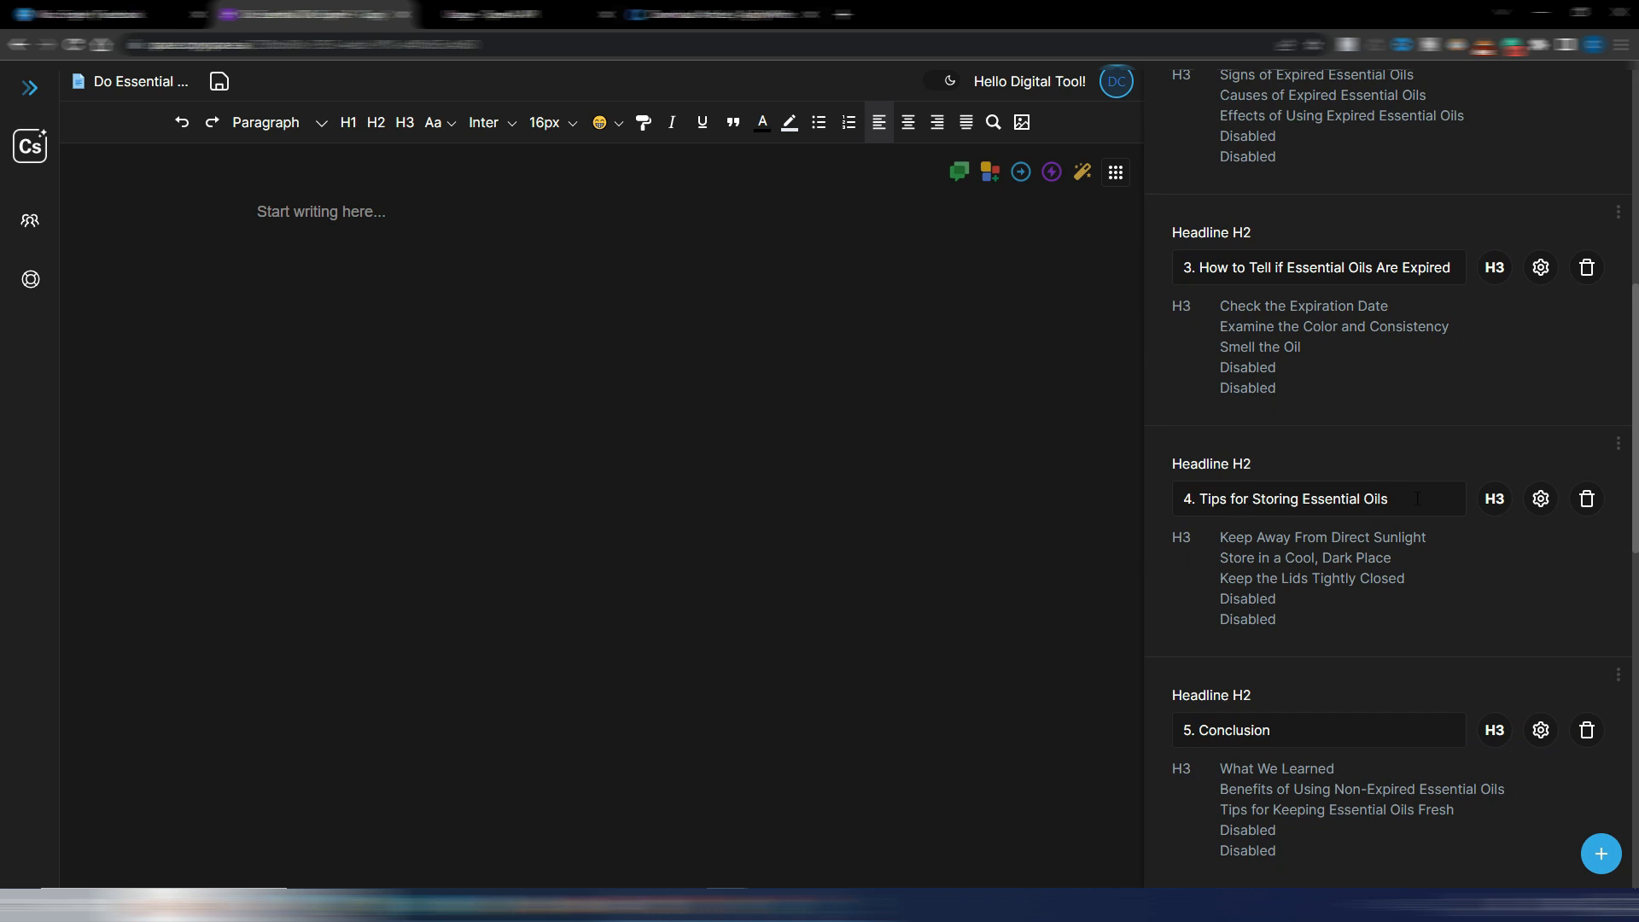
scroll(1417, 499, down, 2)
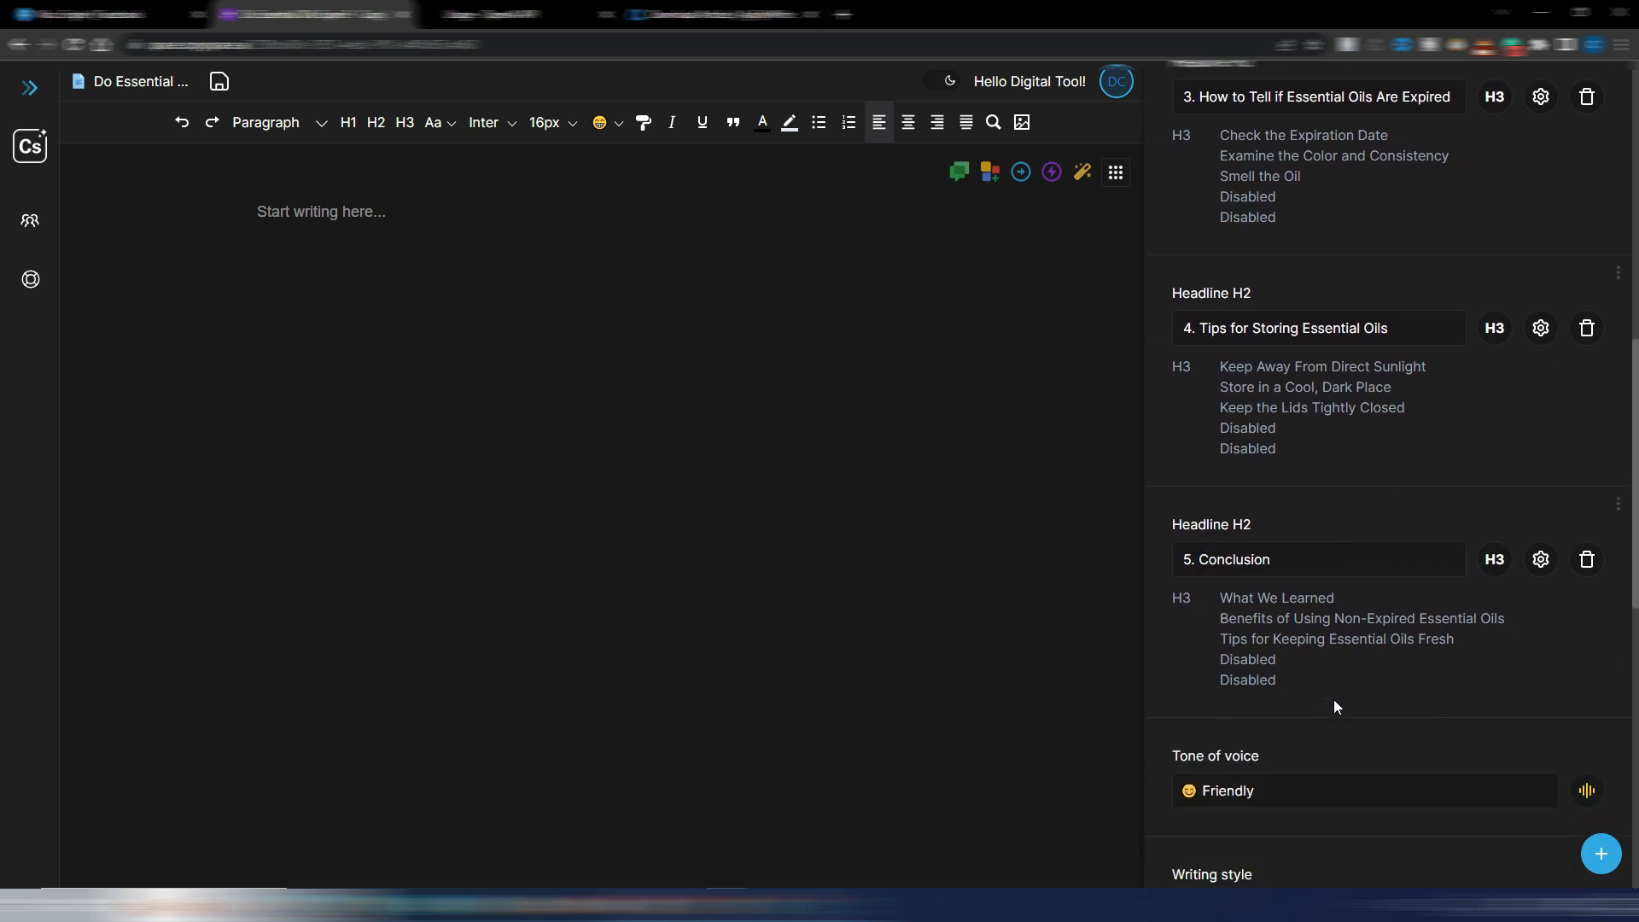
scroll(1377, 649, up, 6)
scroll(1376, 642, up, 2)
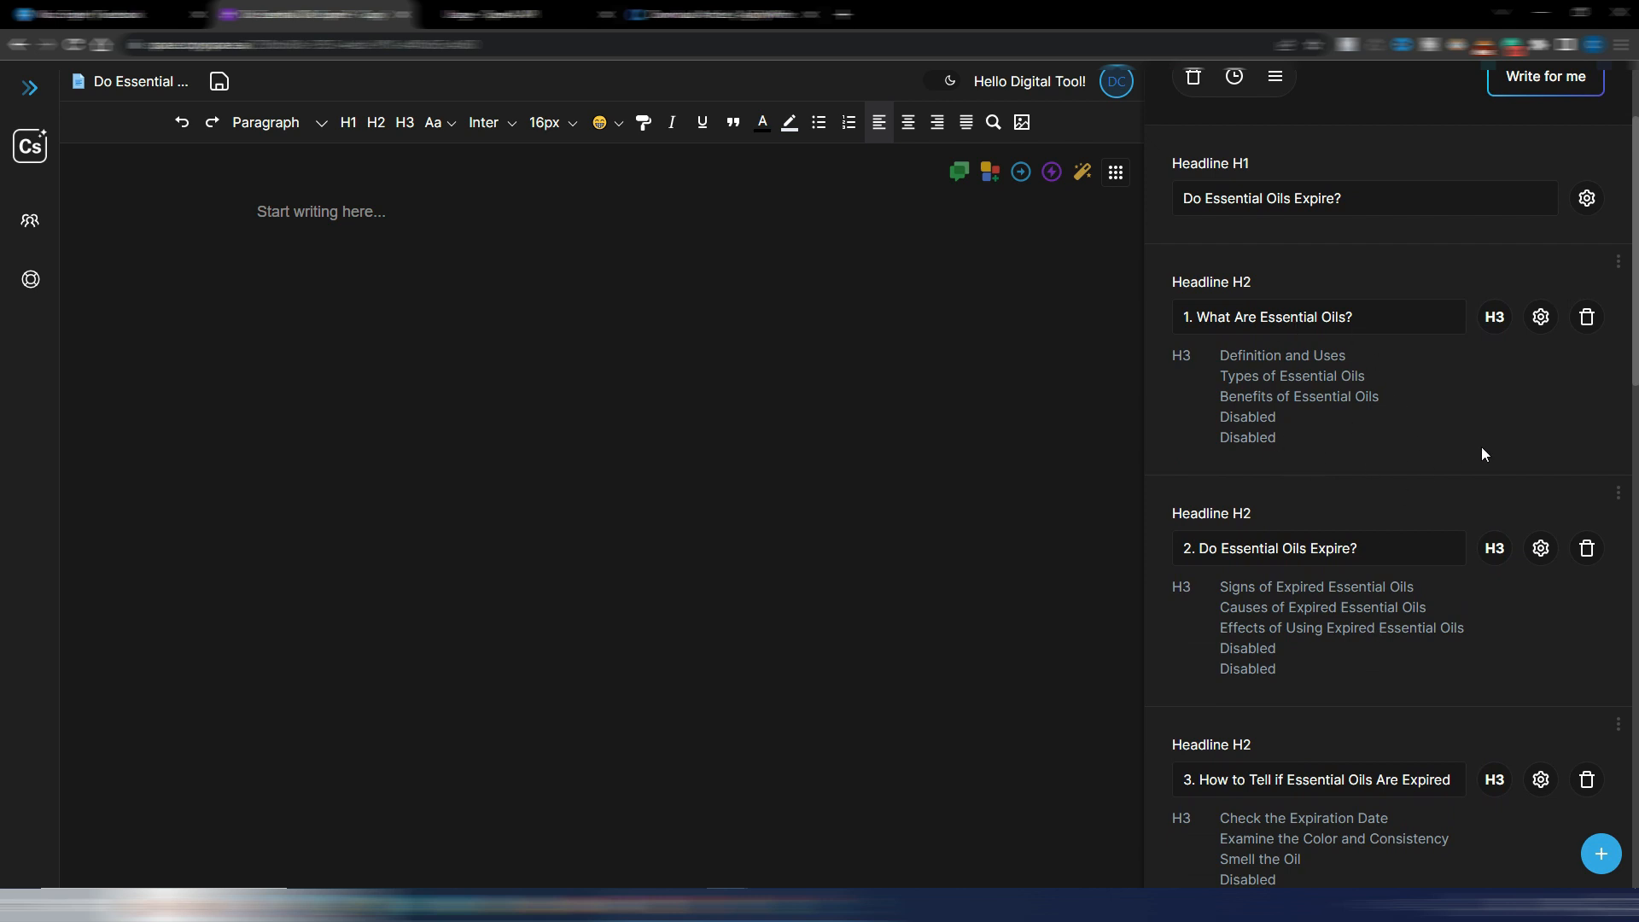
- Inspect the background information and keywords settings of the "What Are Essential Oils?" heading and close them without entering anything
click(1543, 329)
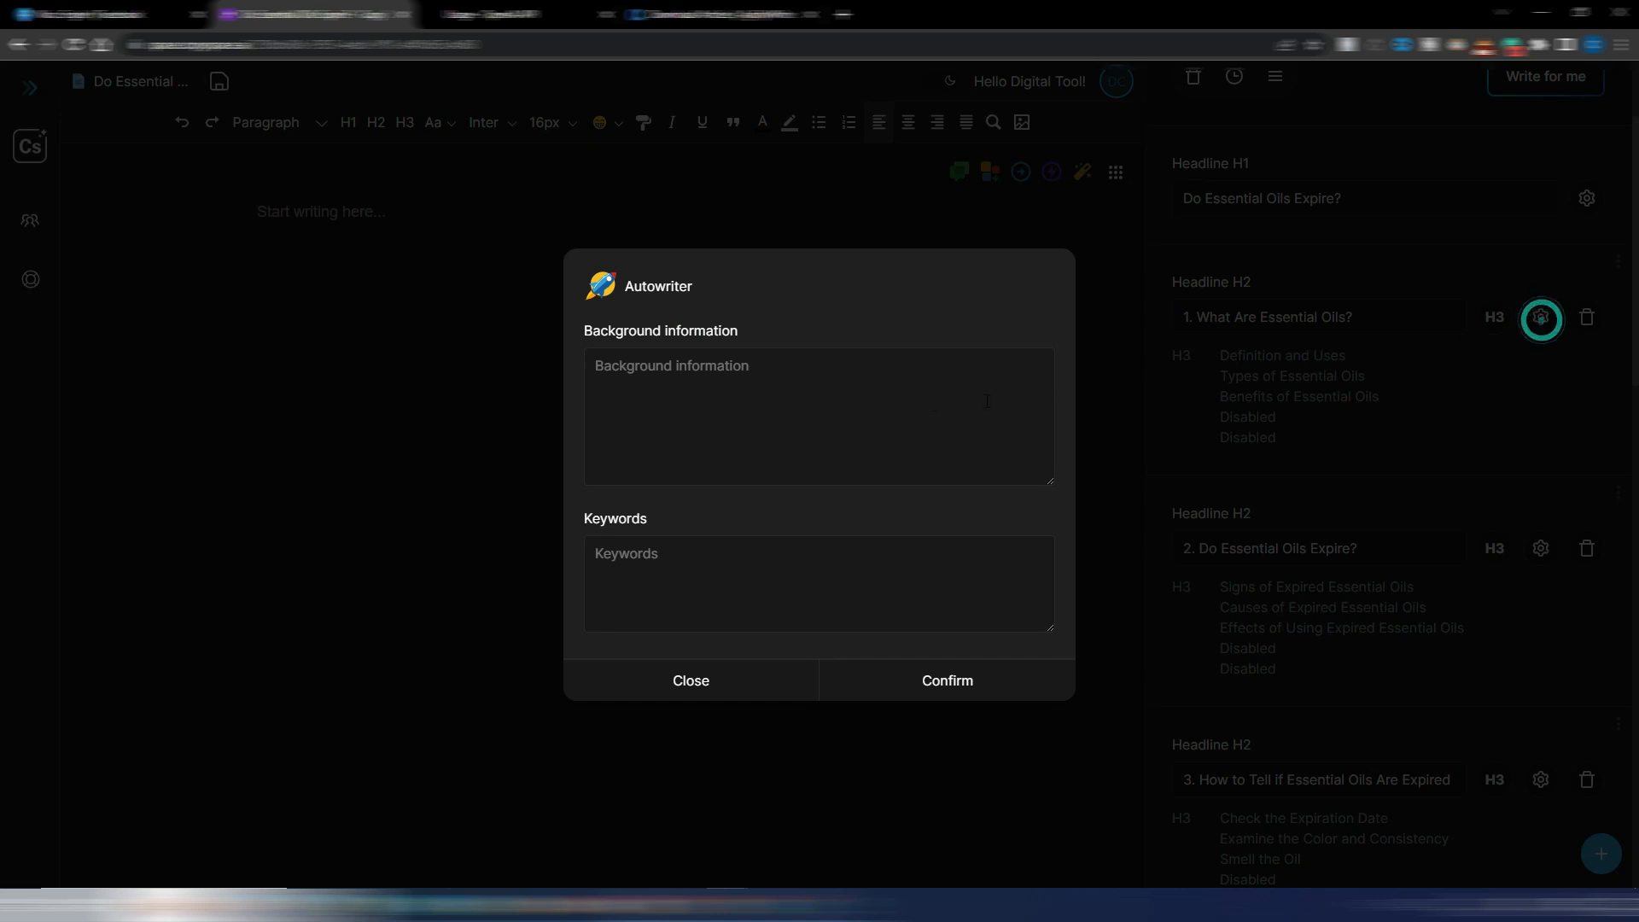
click(620, 369)
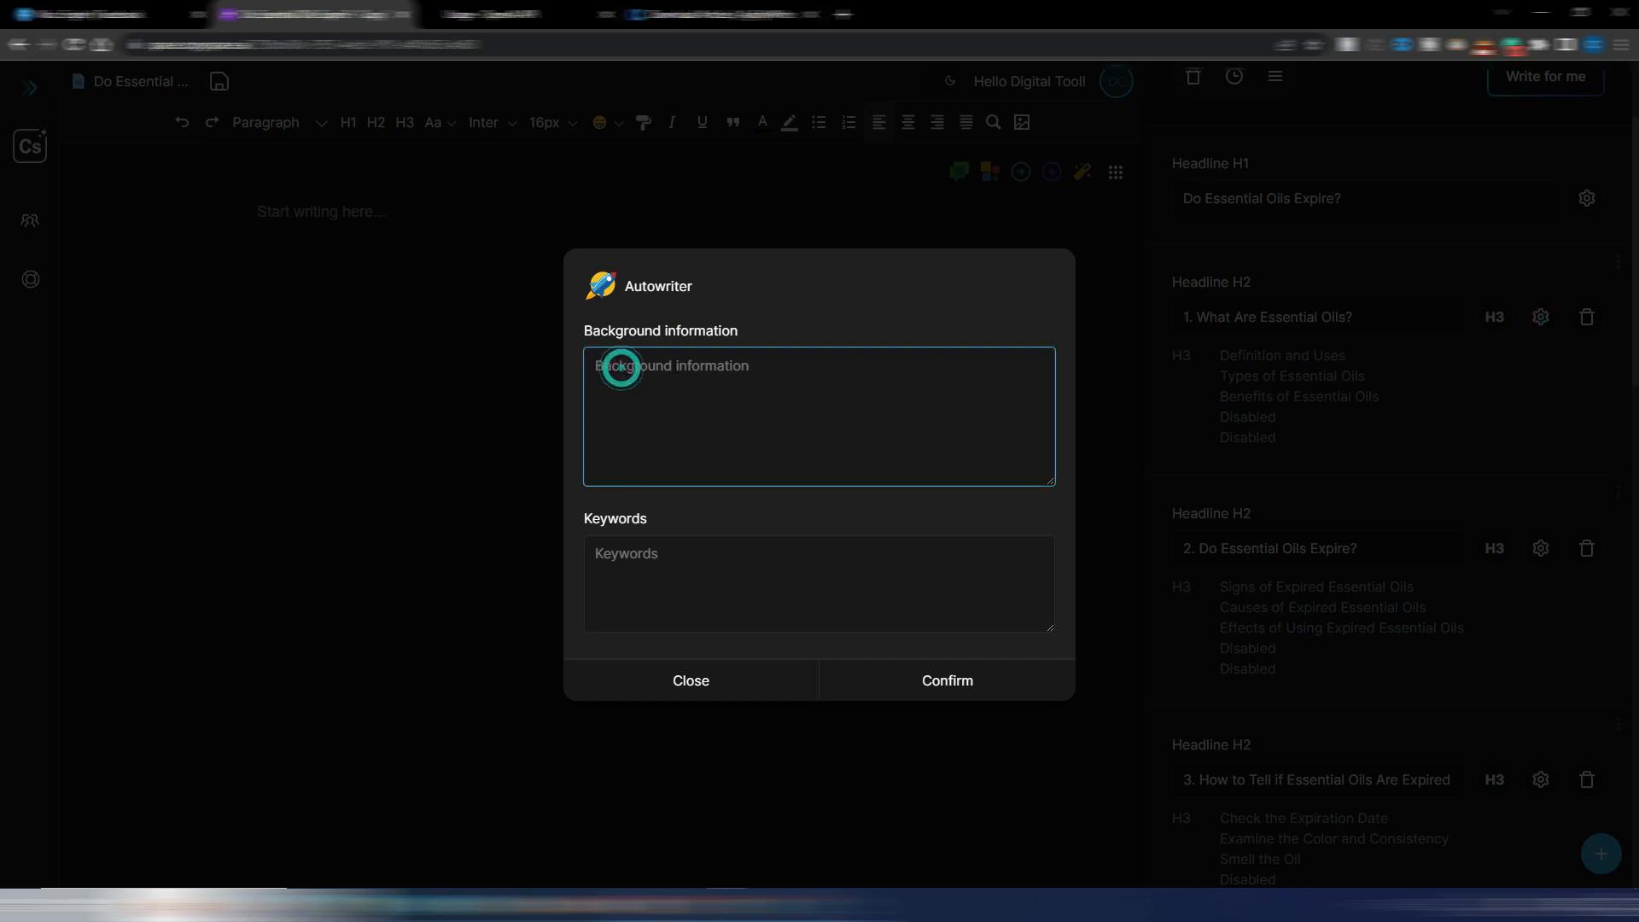
click(651, 554)
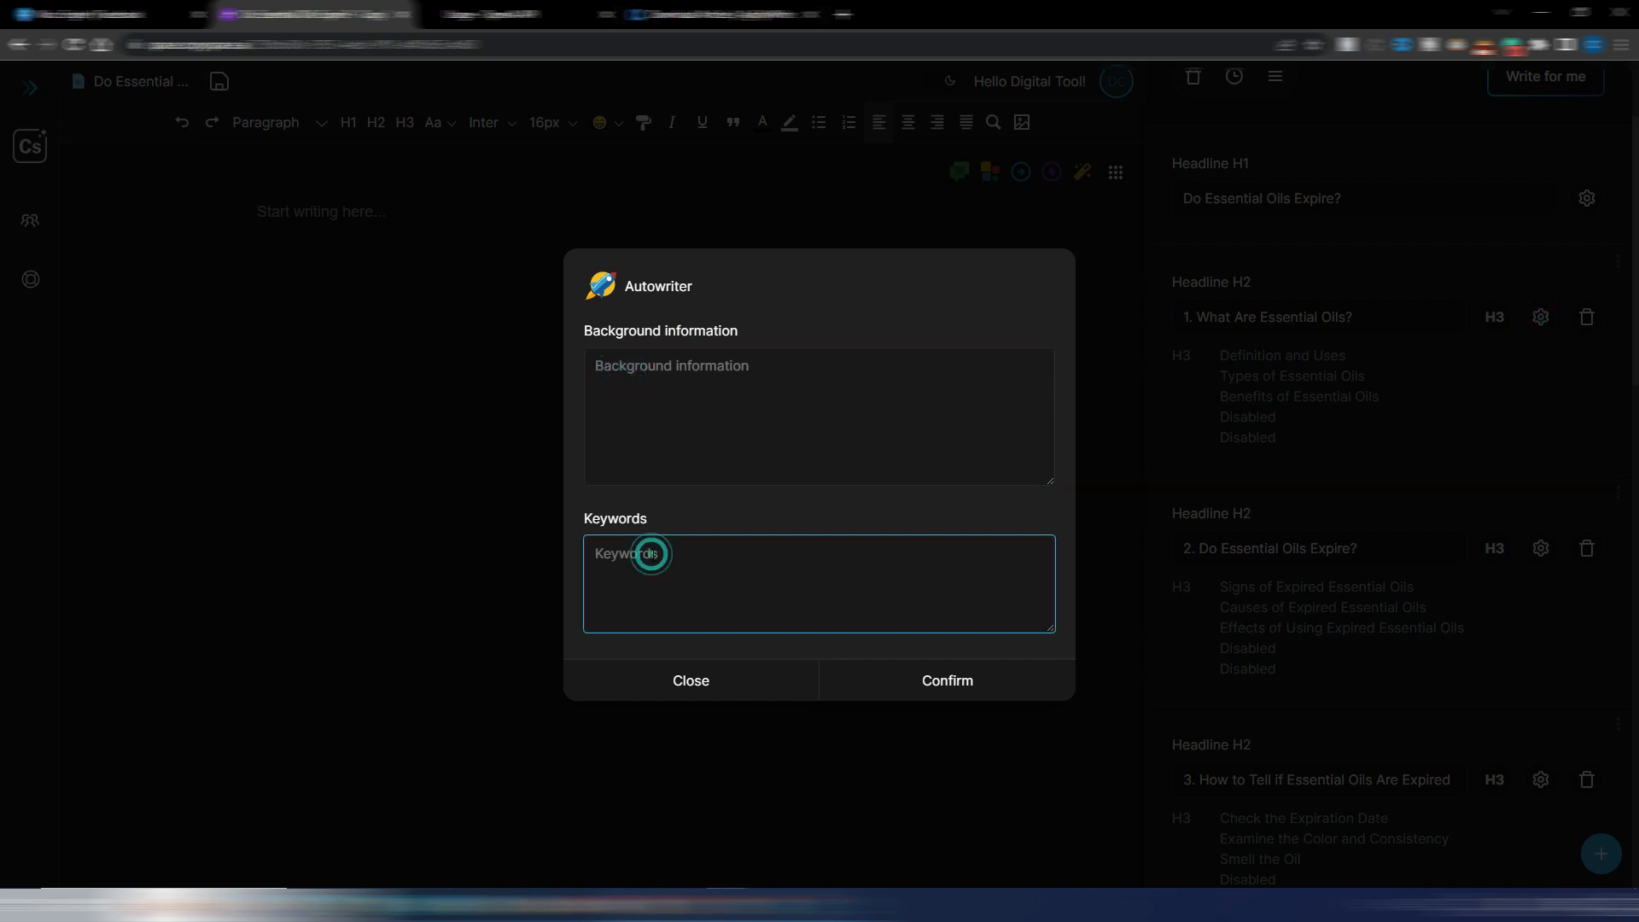
click(737, 367)
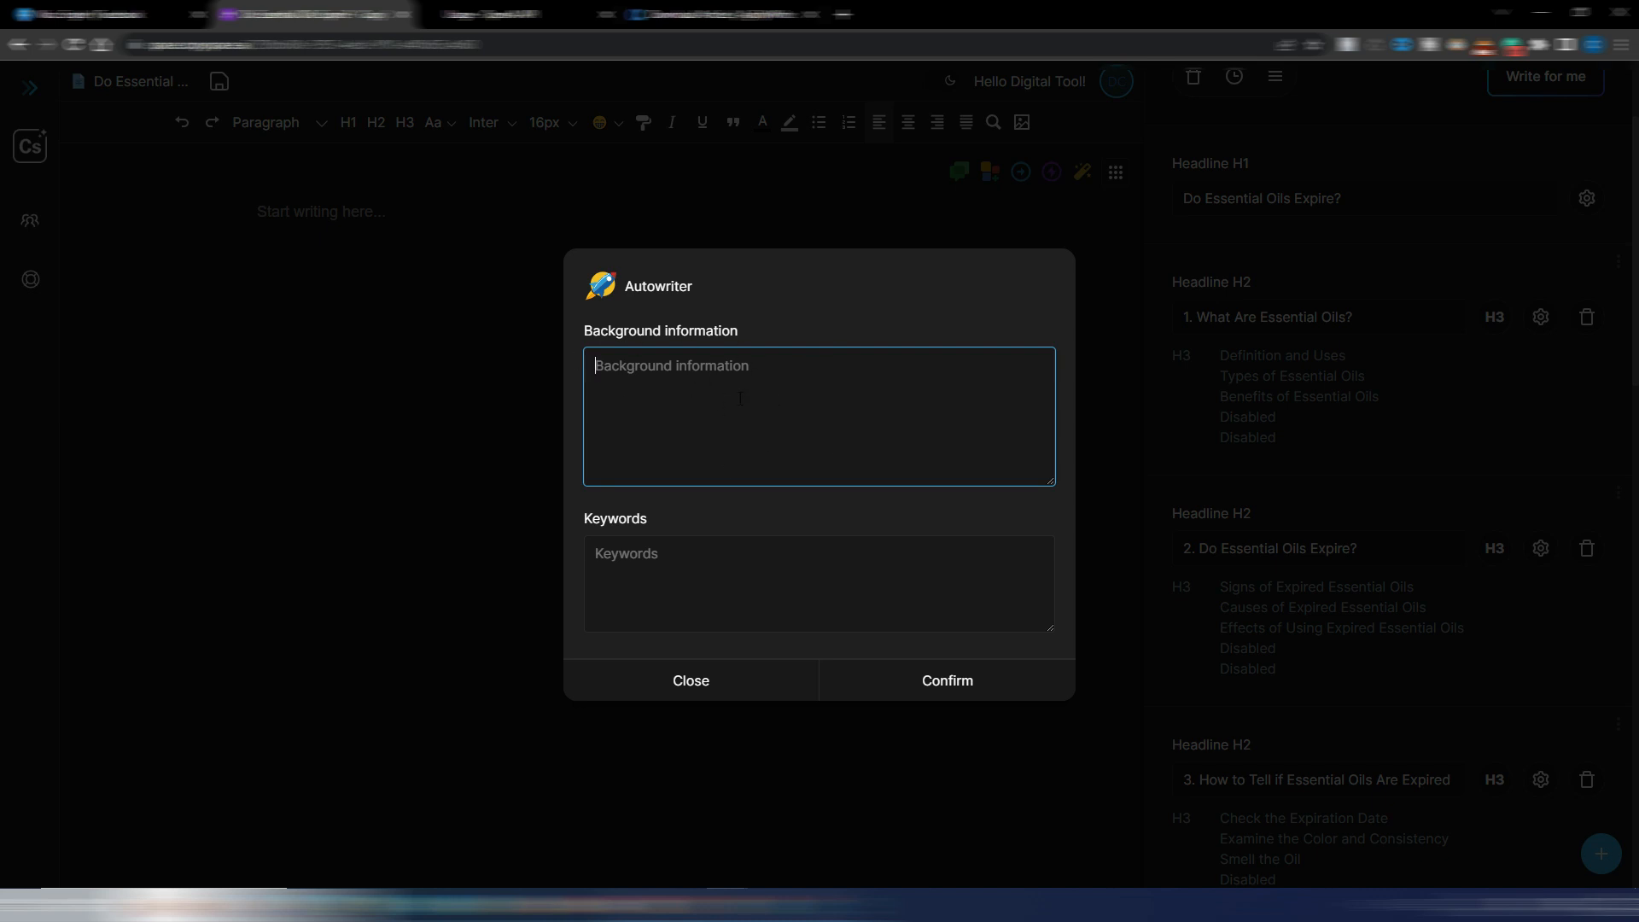
click(723, 683)
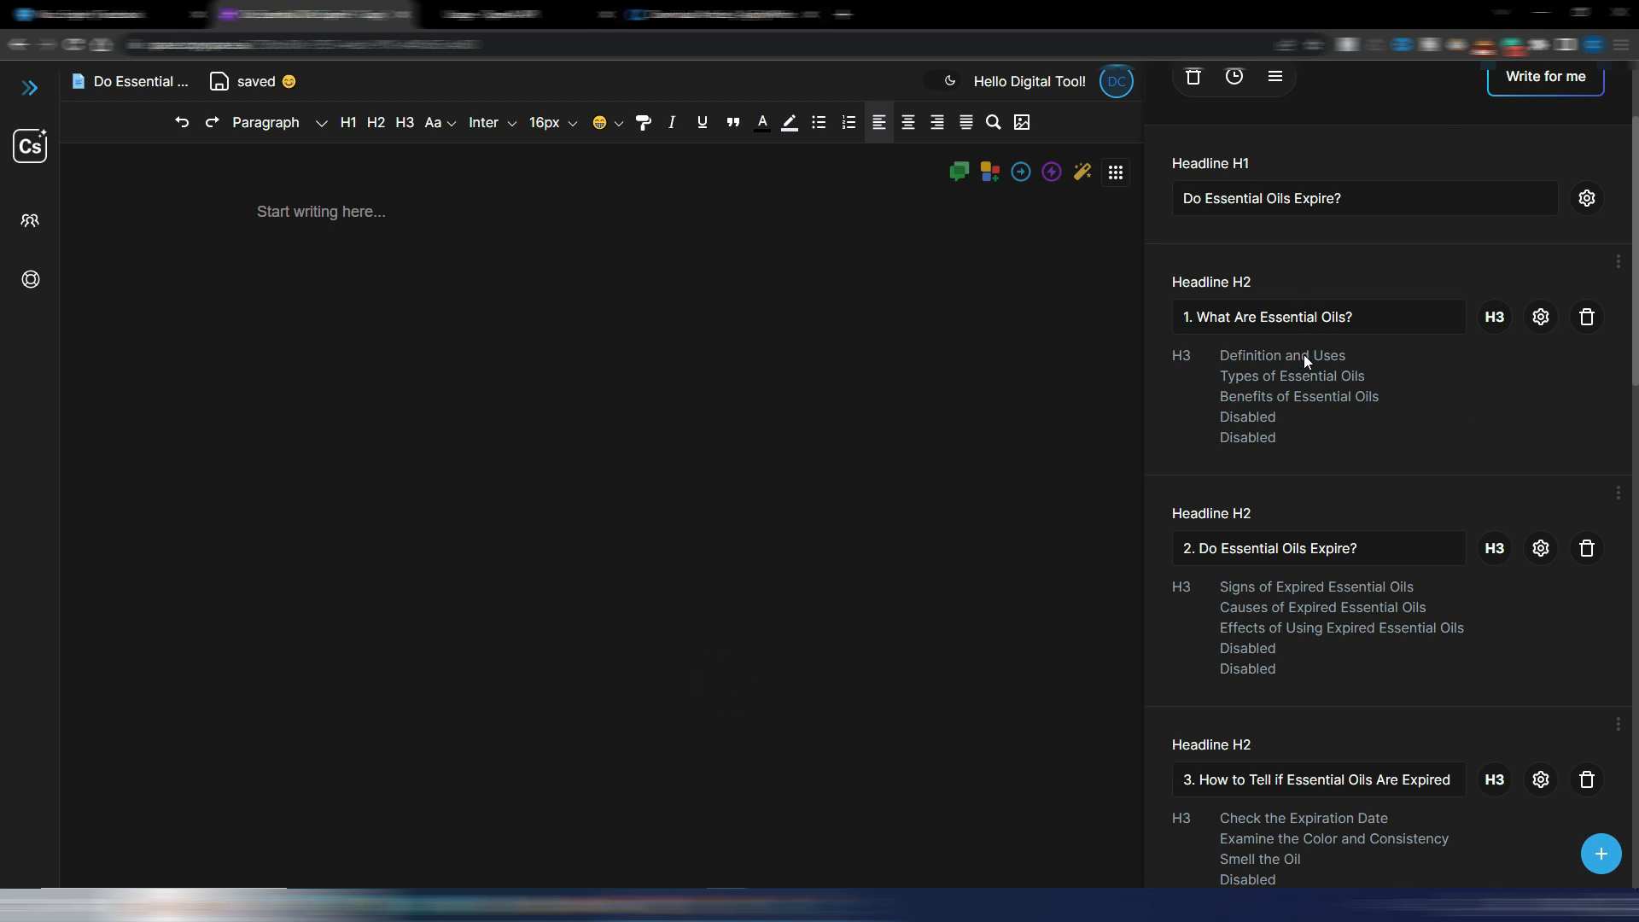
- Under "What Are Essential Oils?", enable a table for "Types of Essential Oils" and a list for "Benefits of Essential Oils"
click(1495, 319)
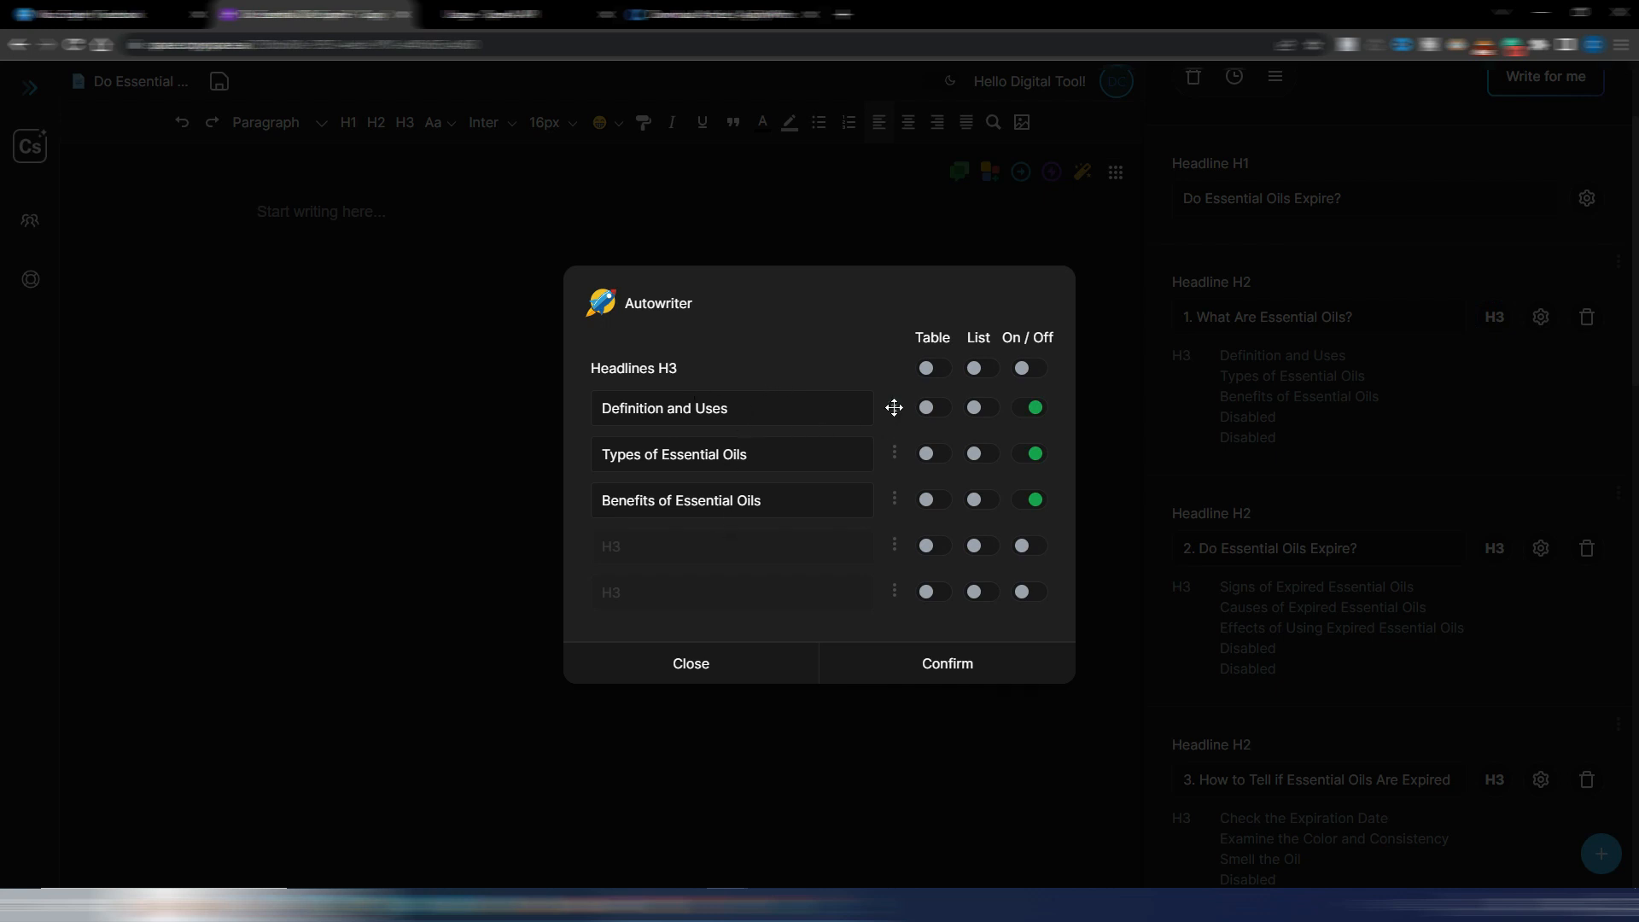
mouse_move(893, 408)
mouse_down()
mouse_move(888, 468)
mouse_move(883, 413)
mouse_up()
click(929, 456)
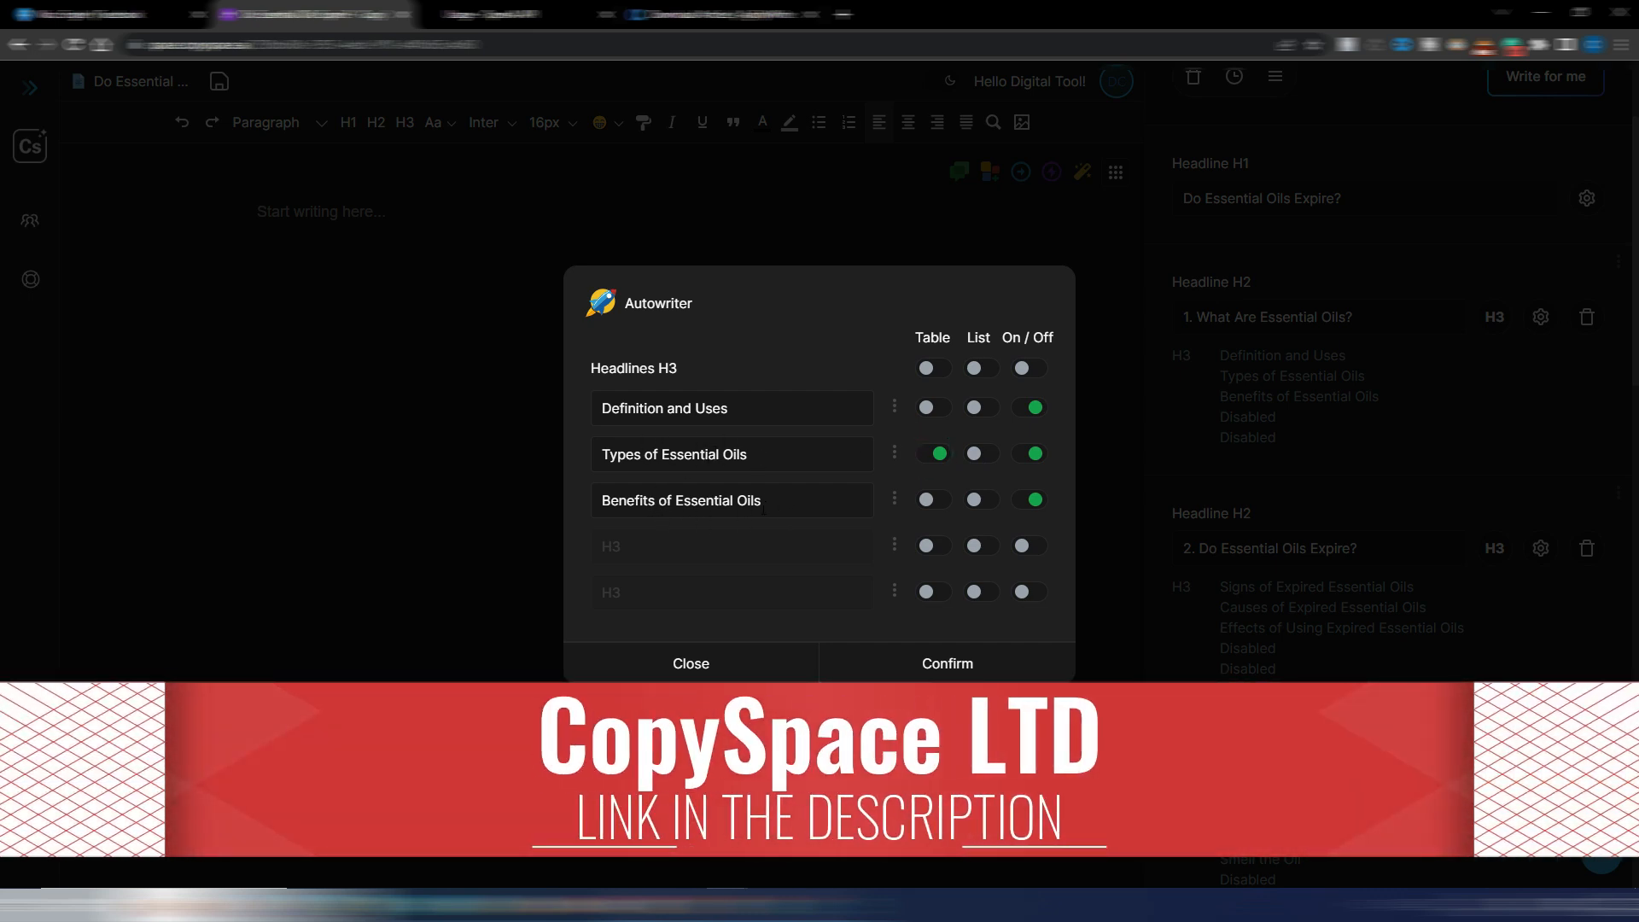
click(976, 505)
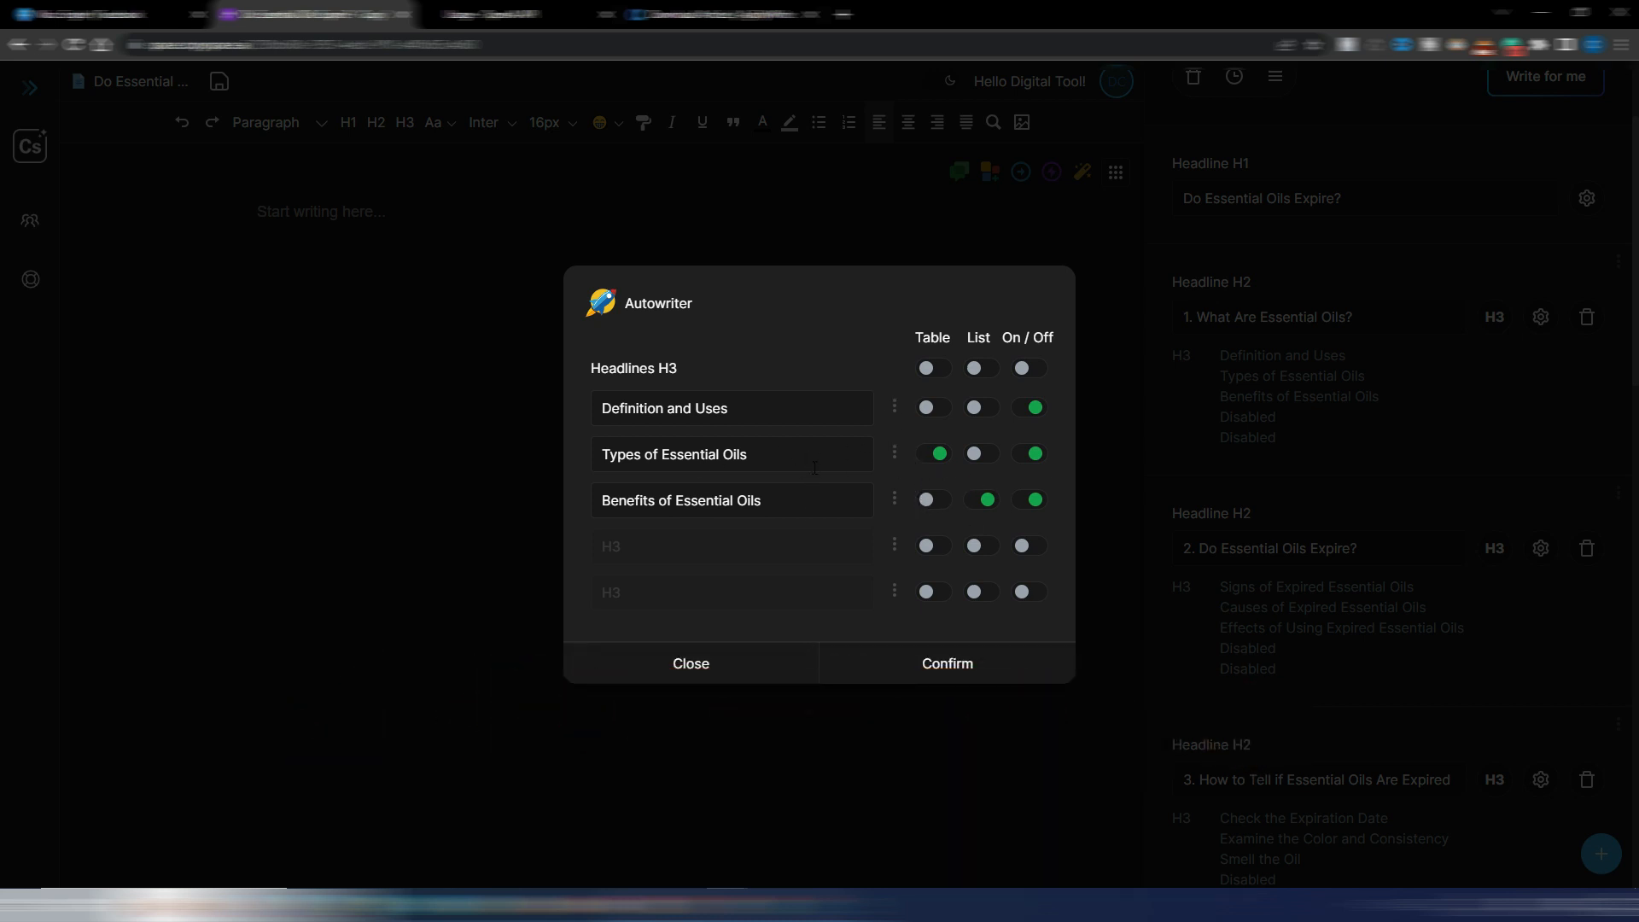
click(940, 667)
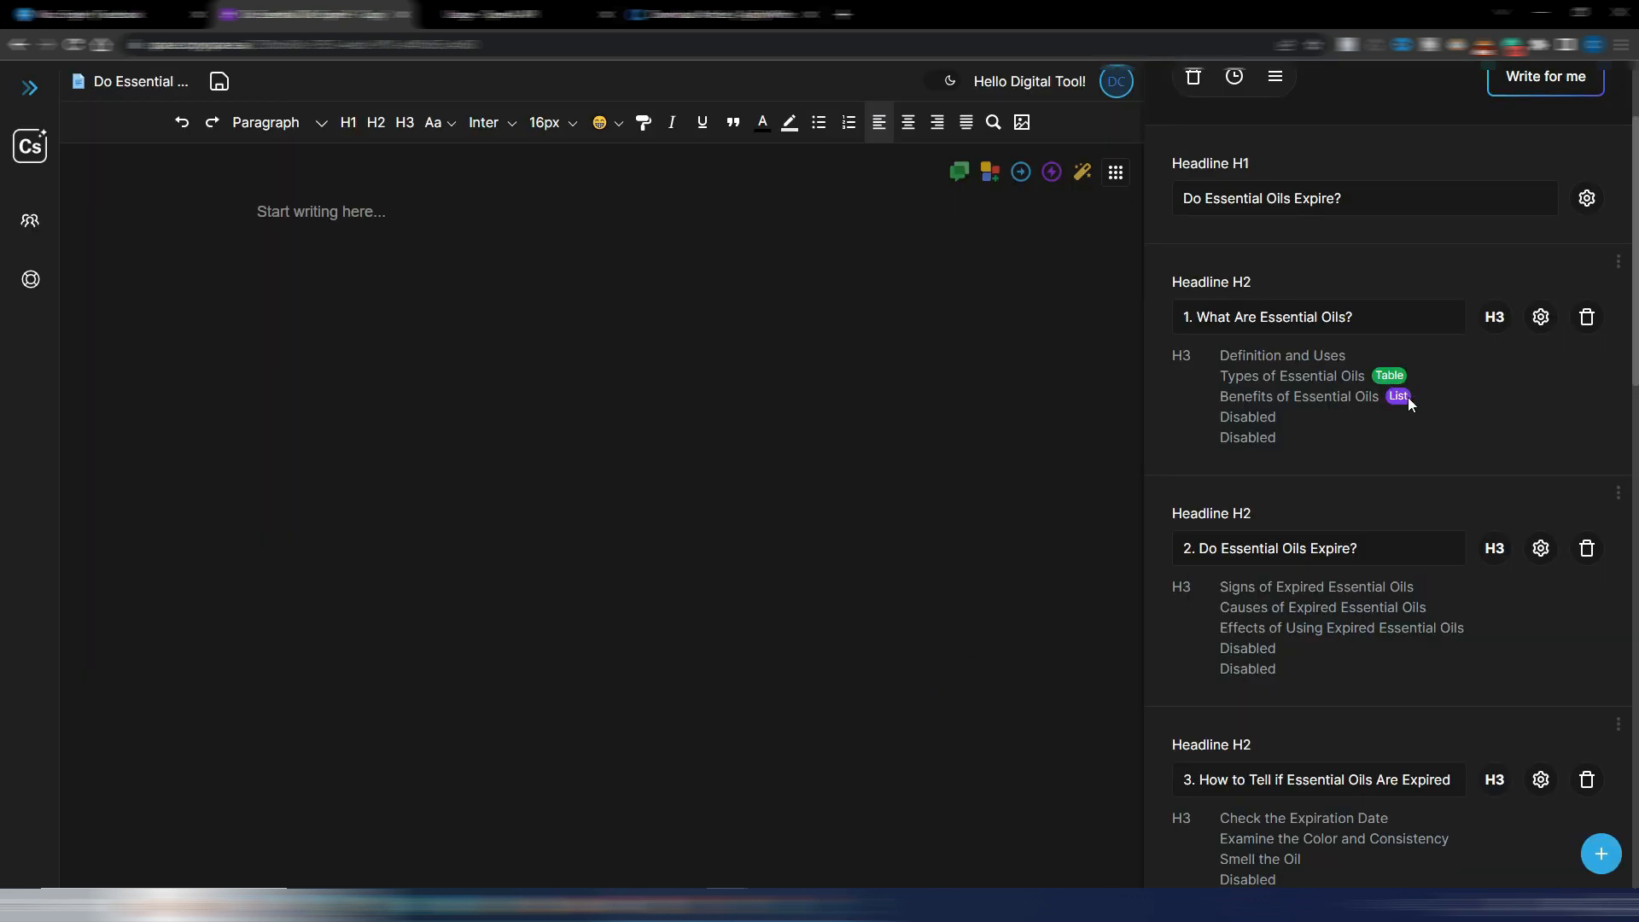
- Turn off the H3 "Effects of Using Expired Essential Oils" under the second heading, "Do Essential Oils Expire?"
scroll(1289, 494, down, 2)
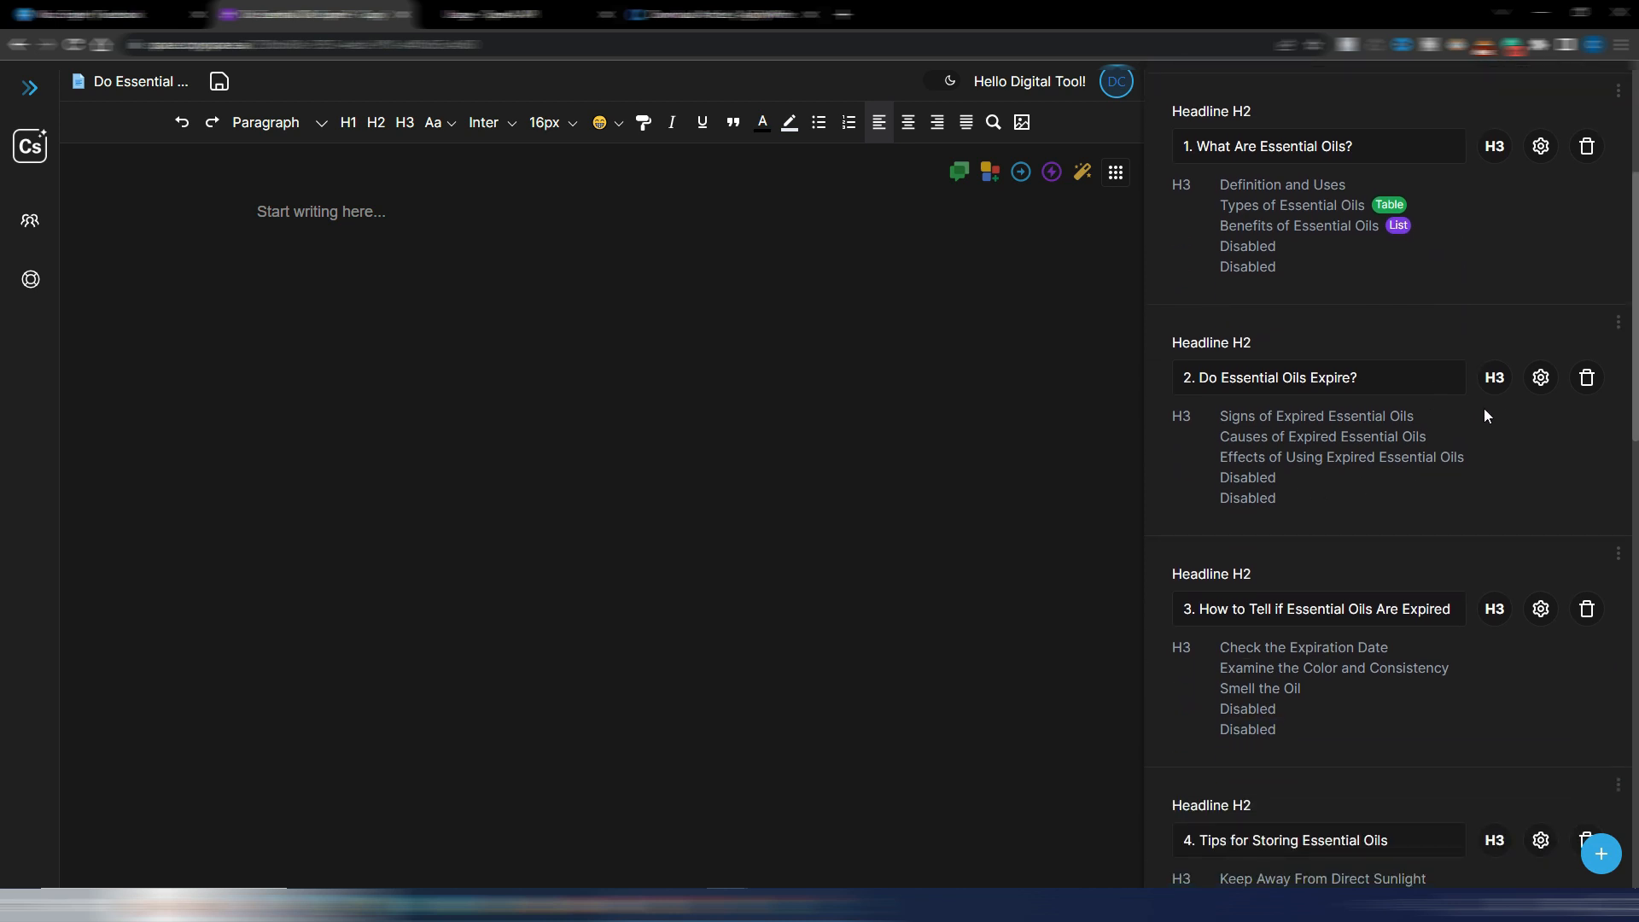
click(1494, 377)
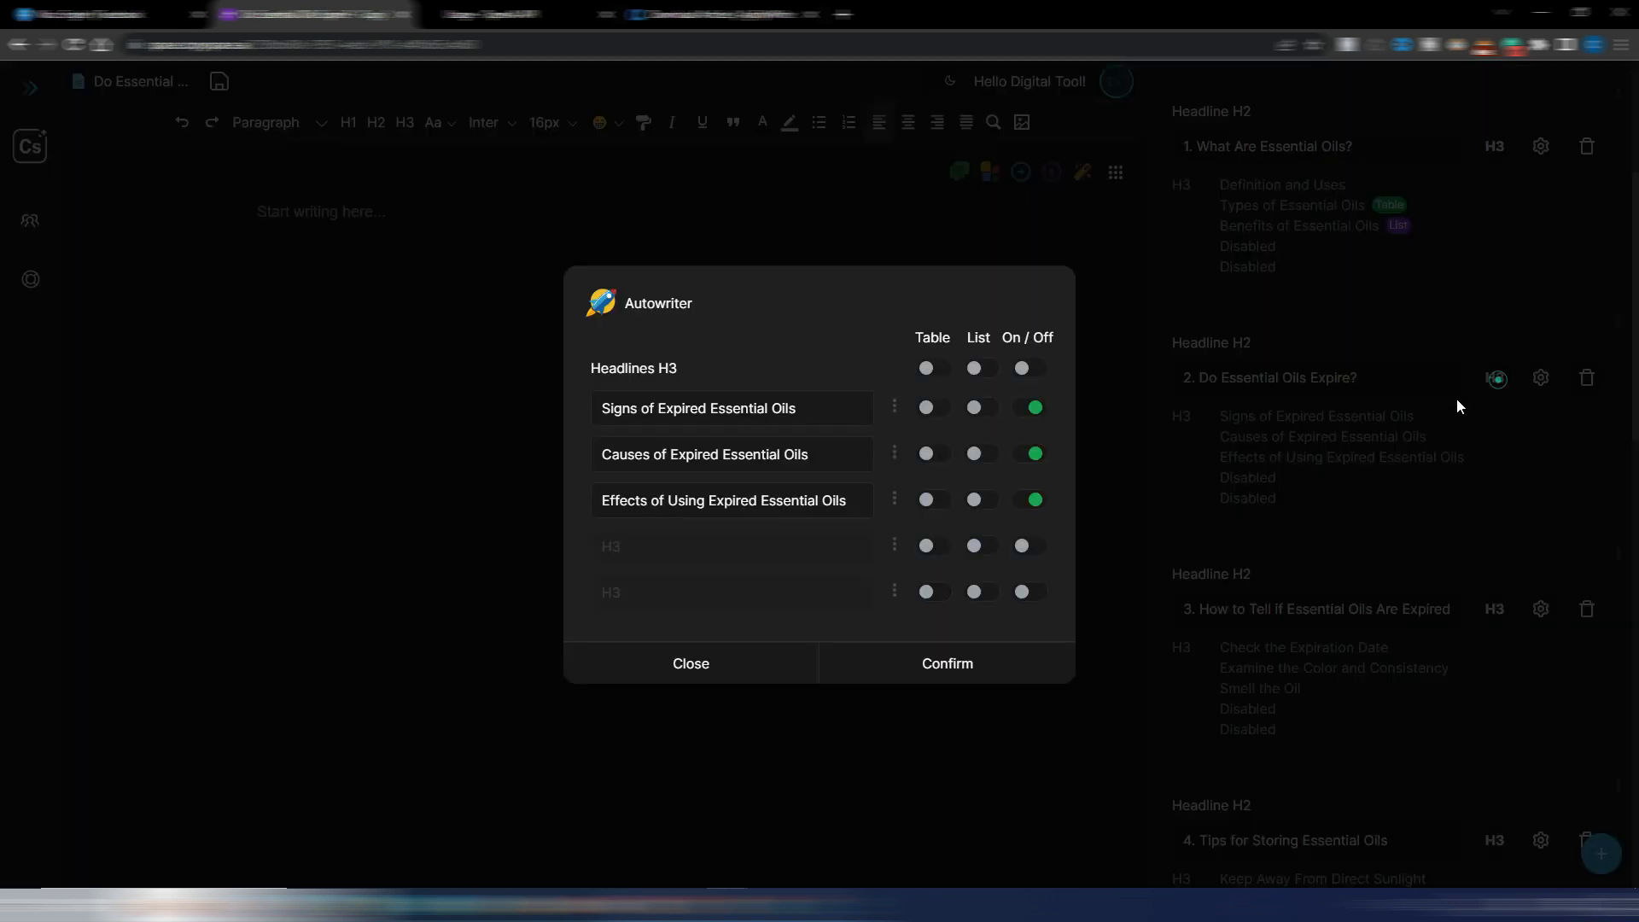
click(1040, 503)
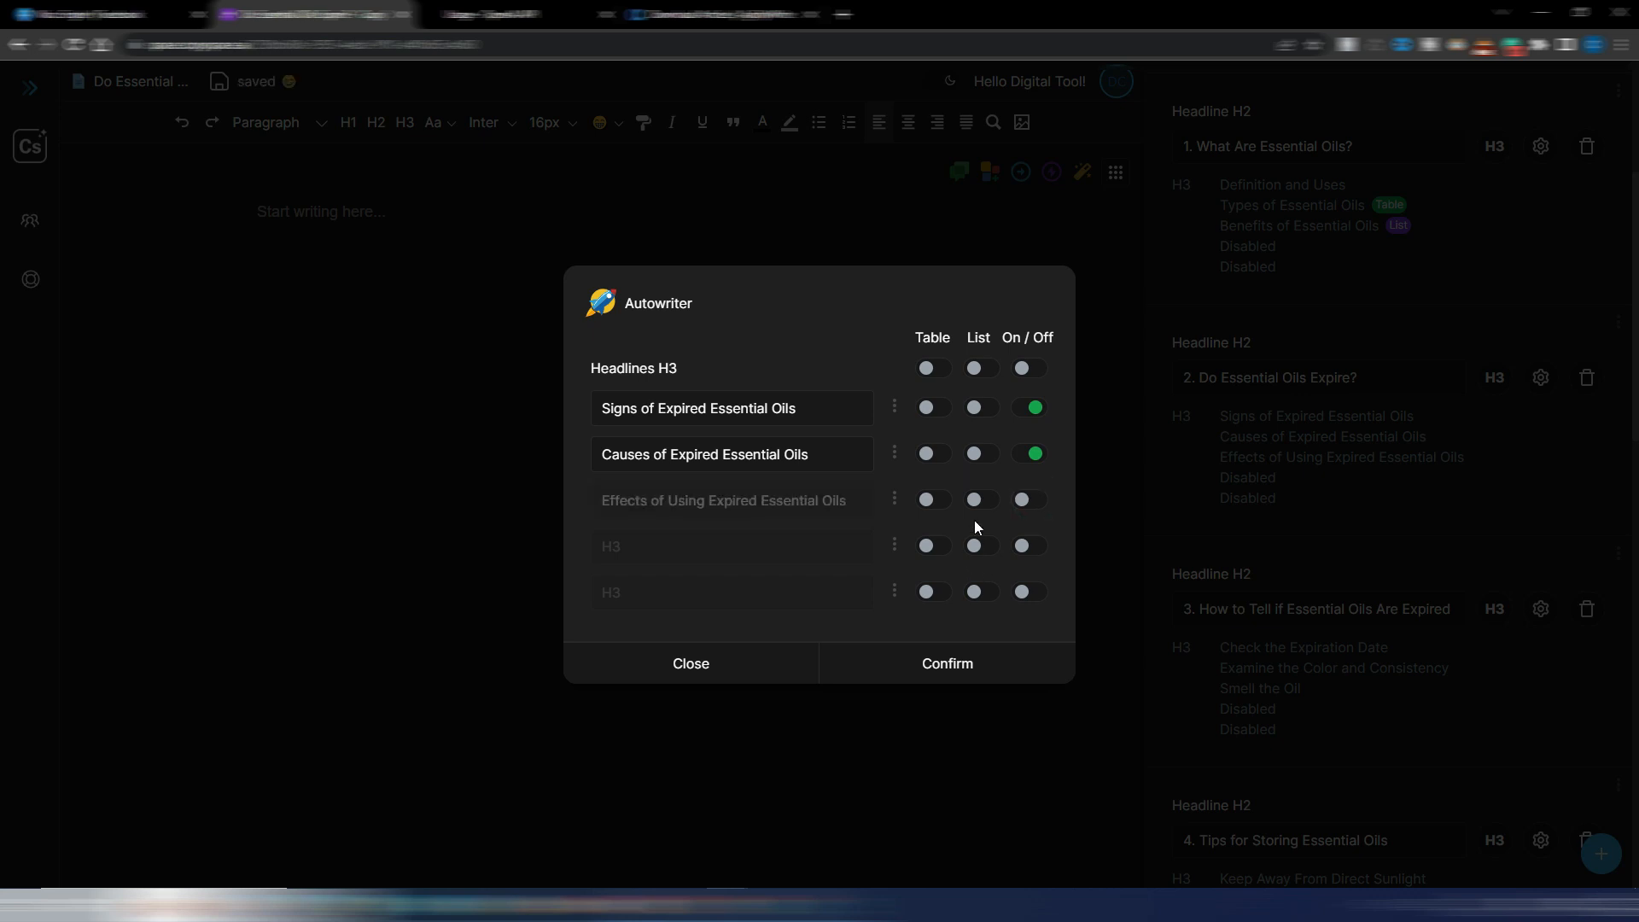
click(1394, 462)
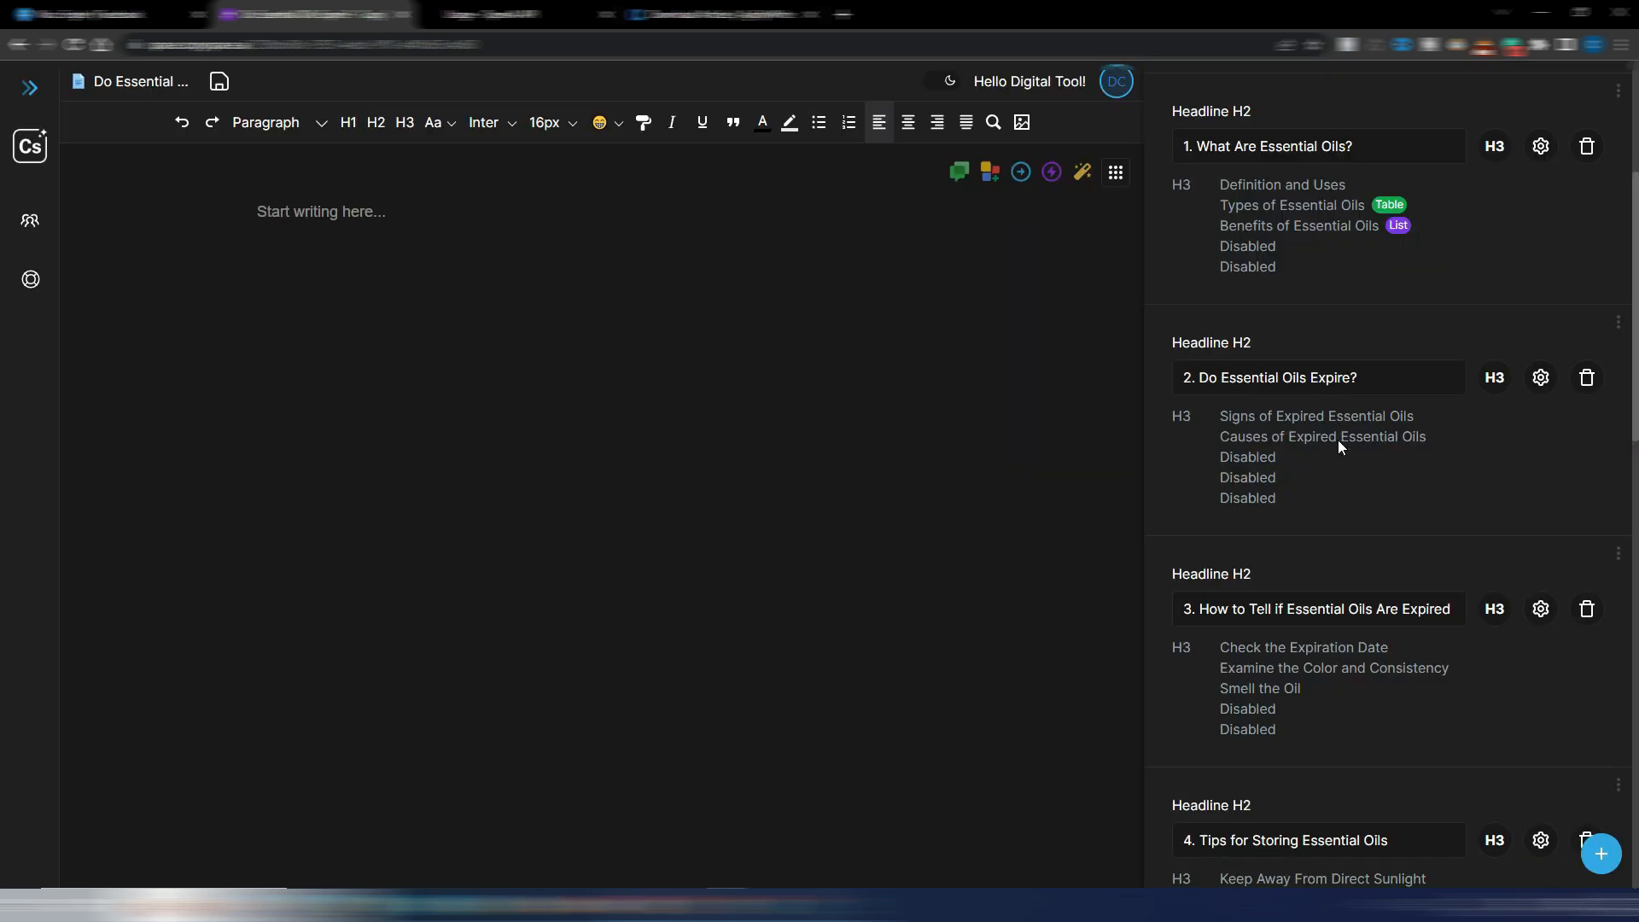
- Turn off all three H3 subheadings under the Conclusion heading and confirm the change
scroll(1349, 459, down, 3)
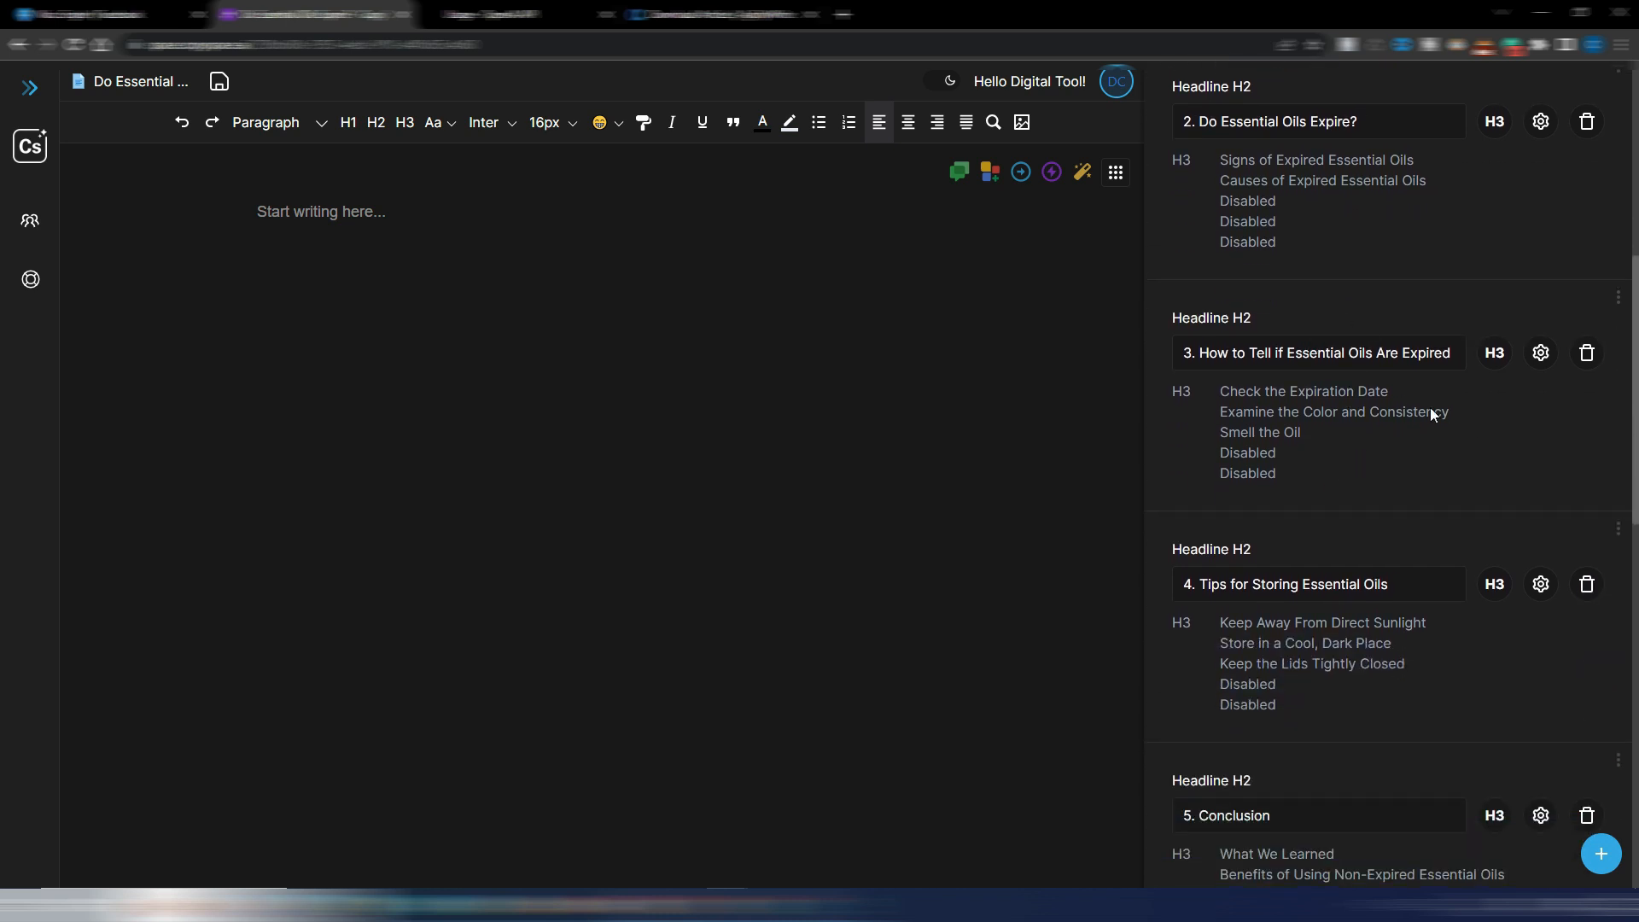
scroll(1431, 409, down, 3)
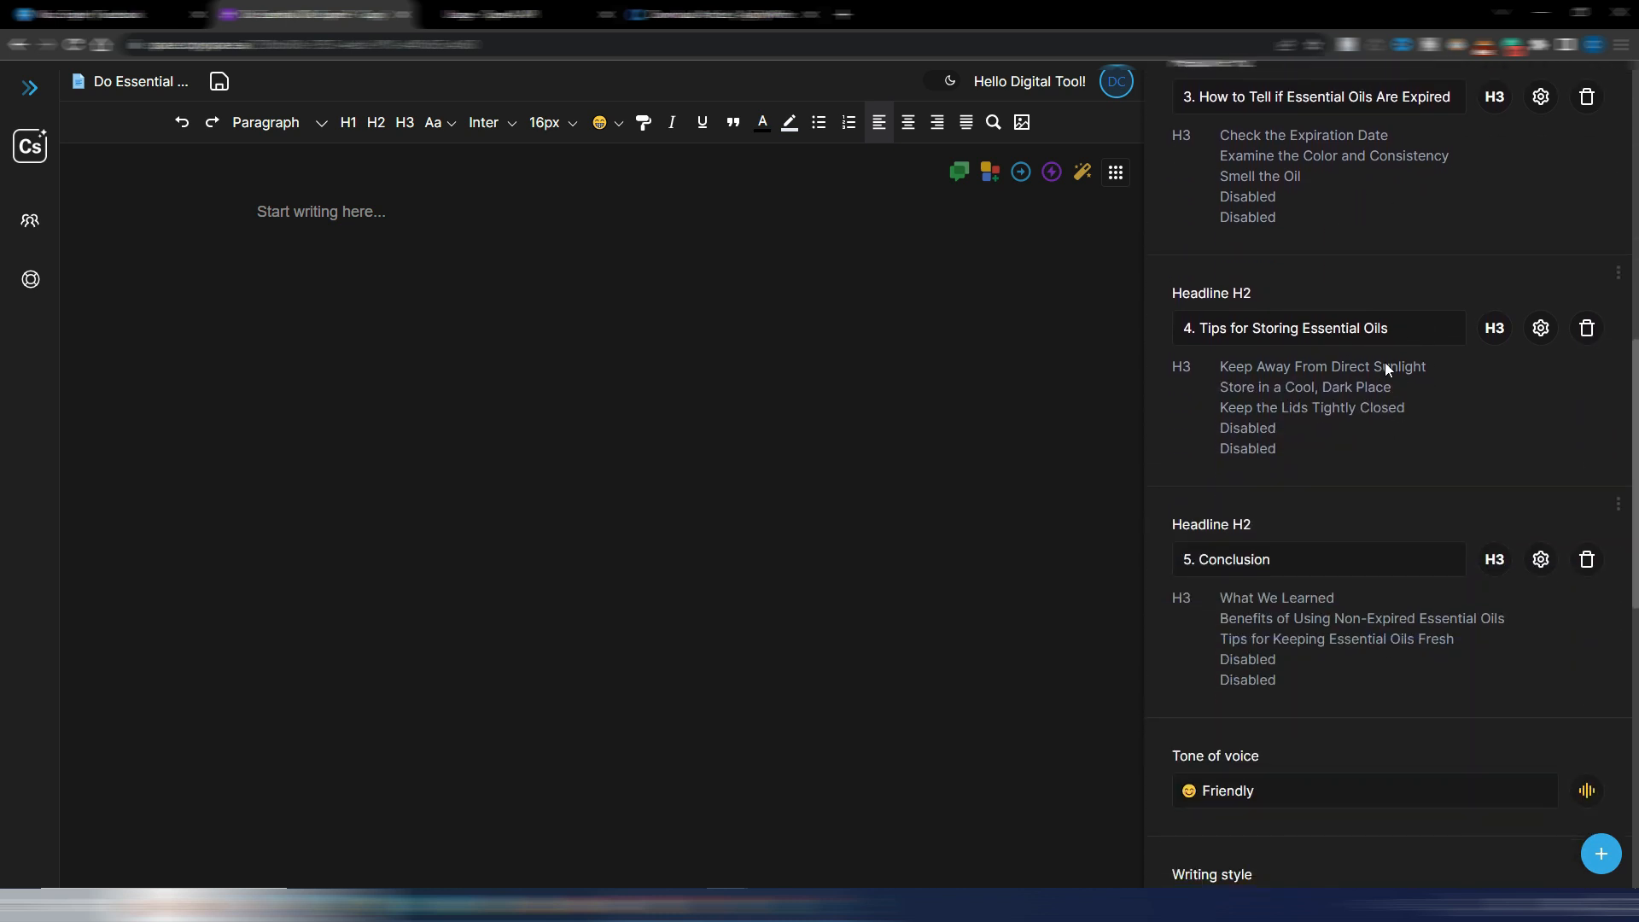
scroll(1376, 425, down, 2)
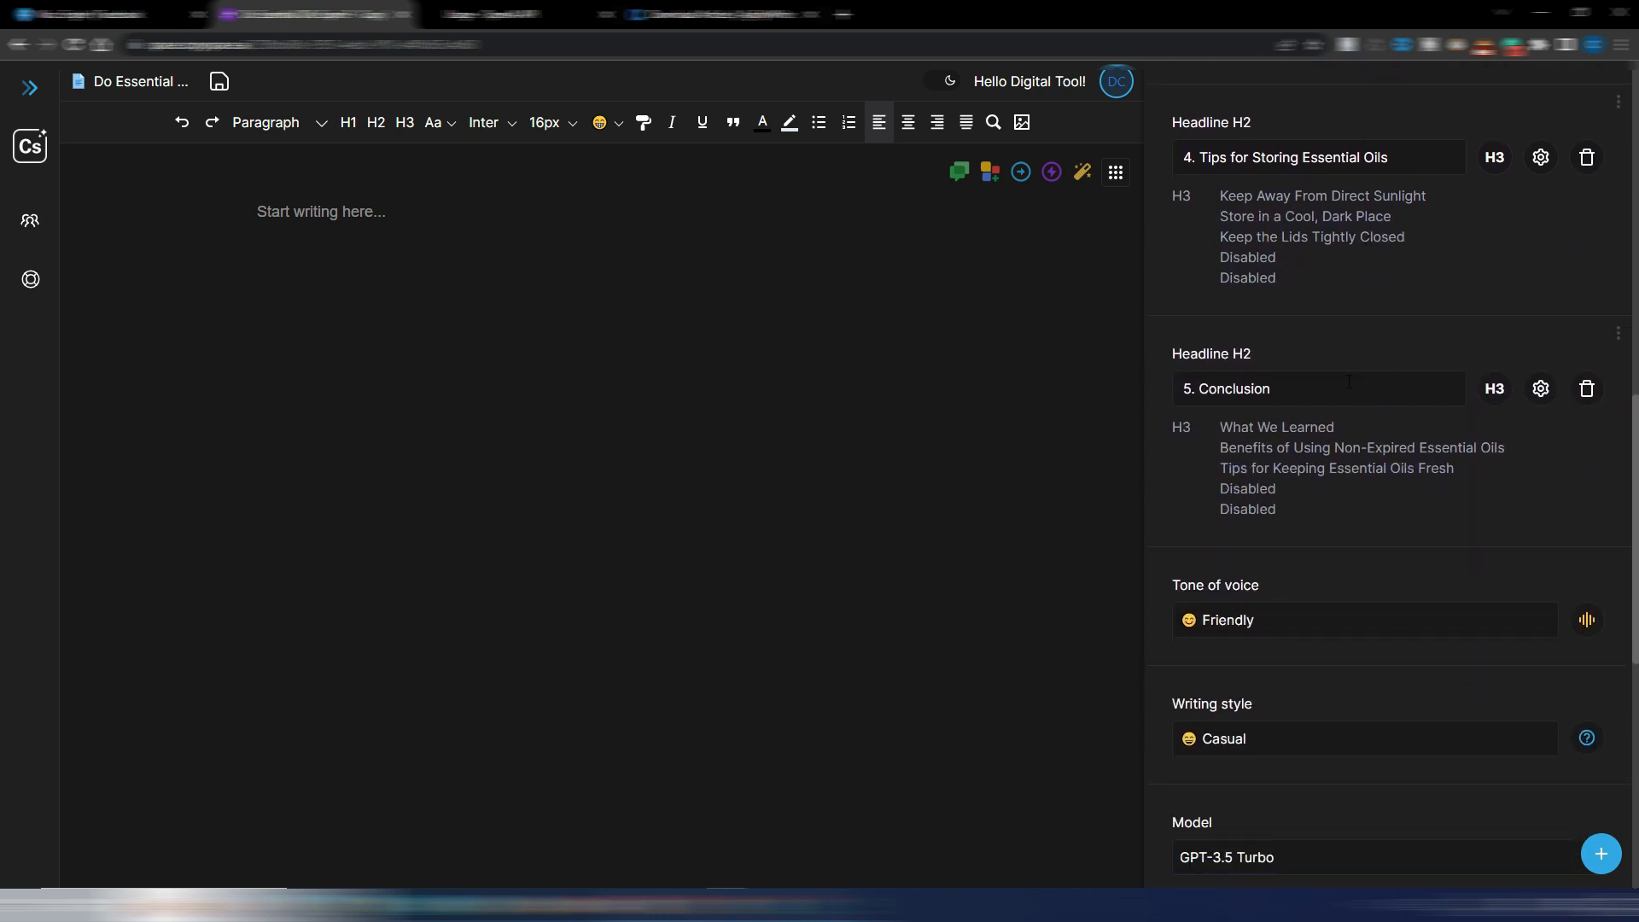
click(1494, 391)
click(1035, 500)
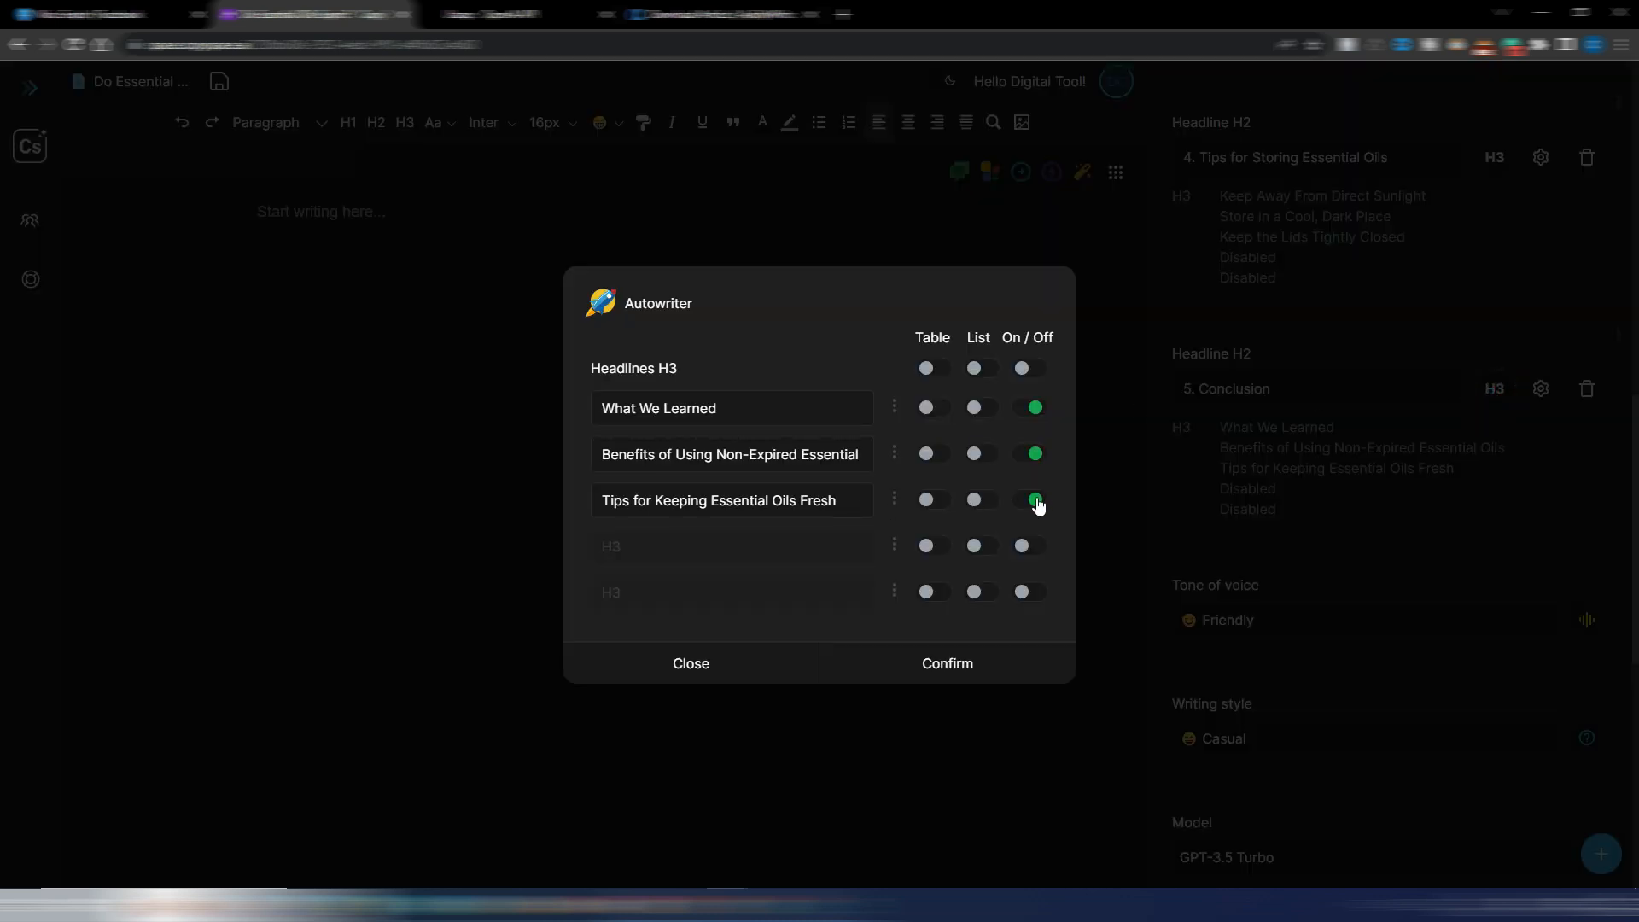
click(1035, 453)
click(1034, 408)
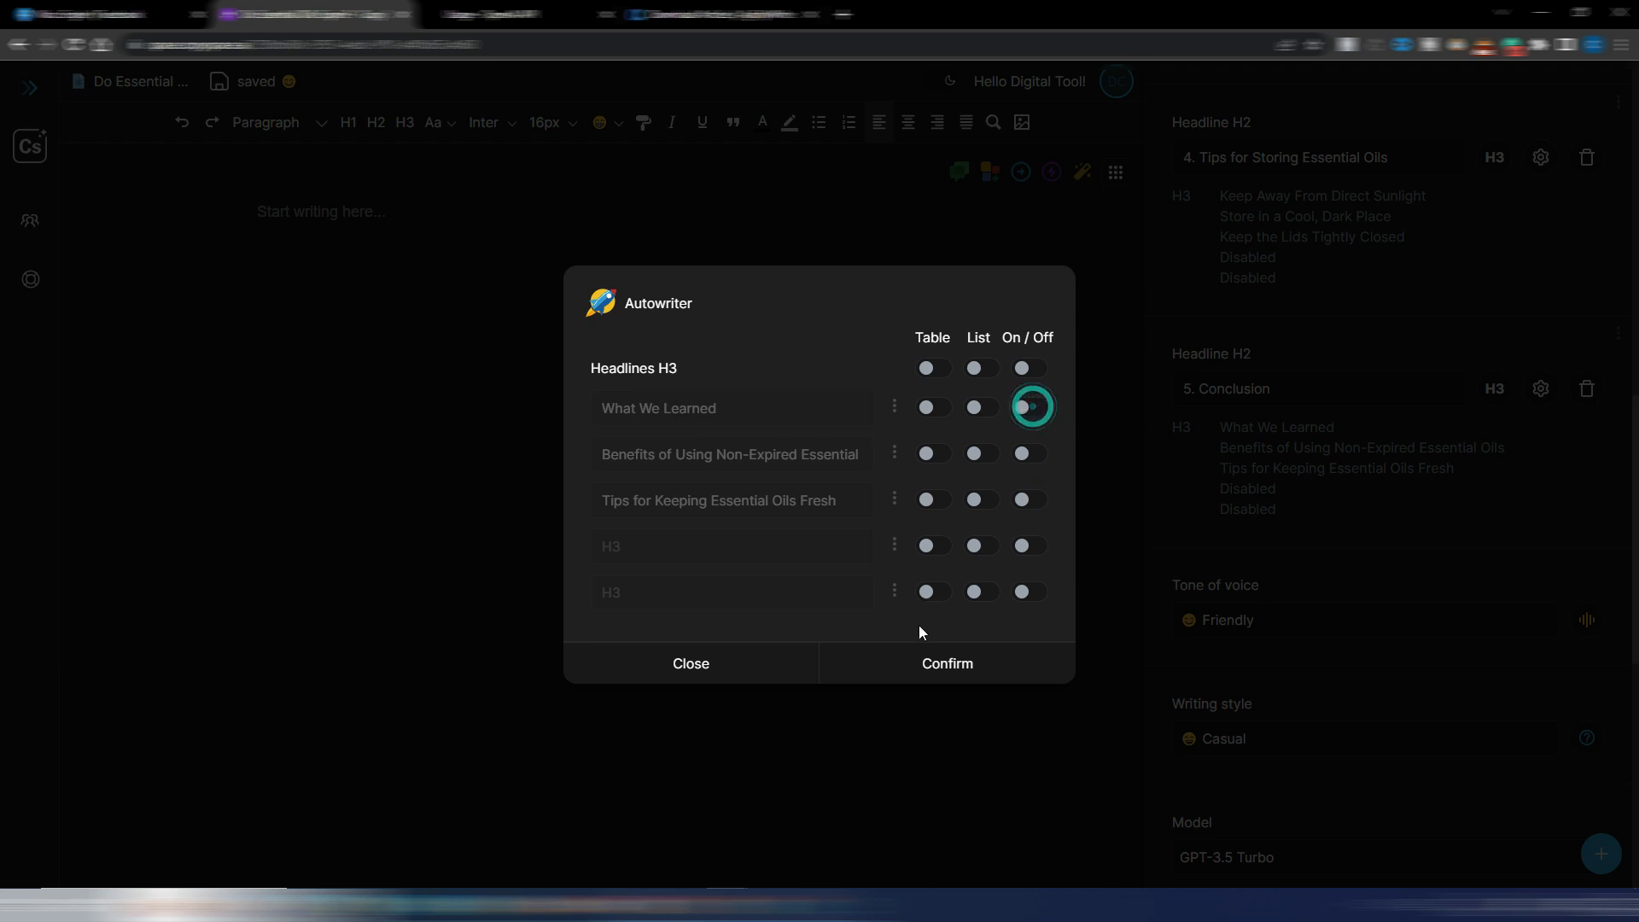
click(917, 683)
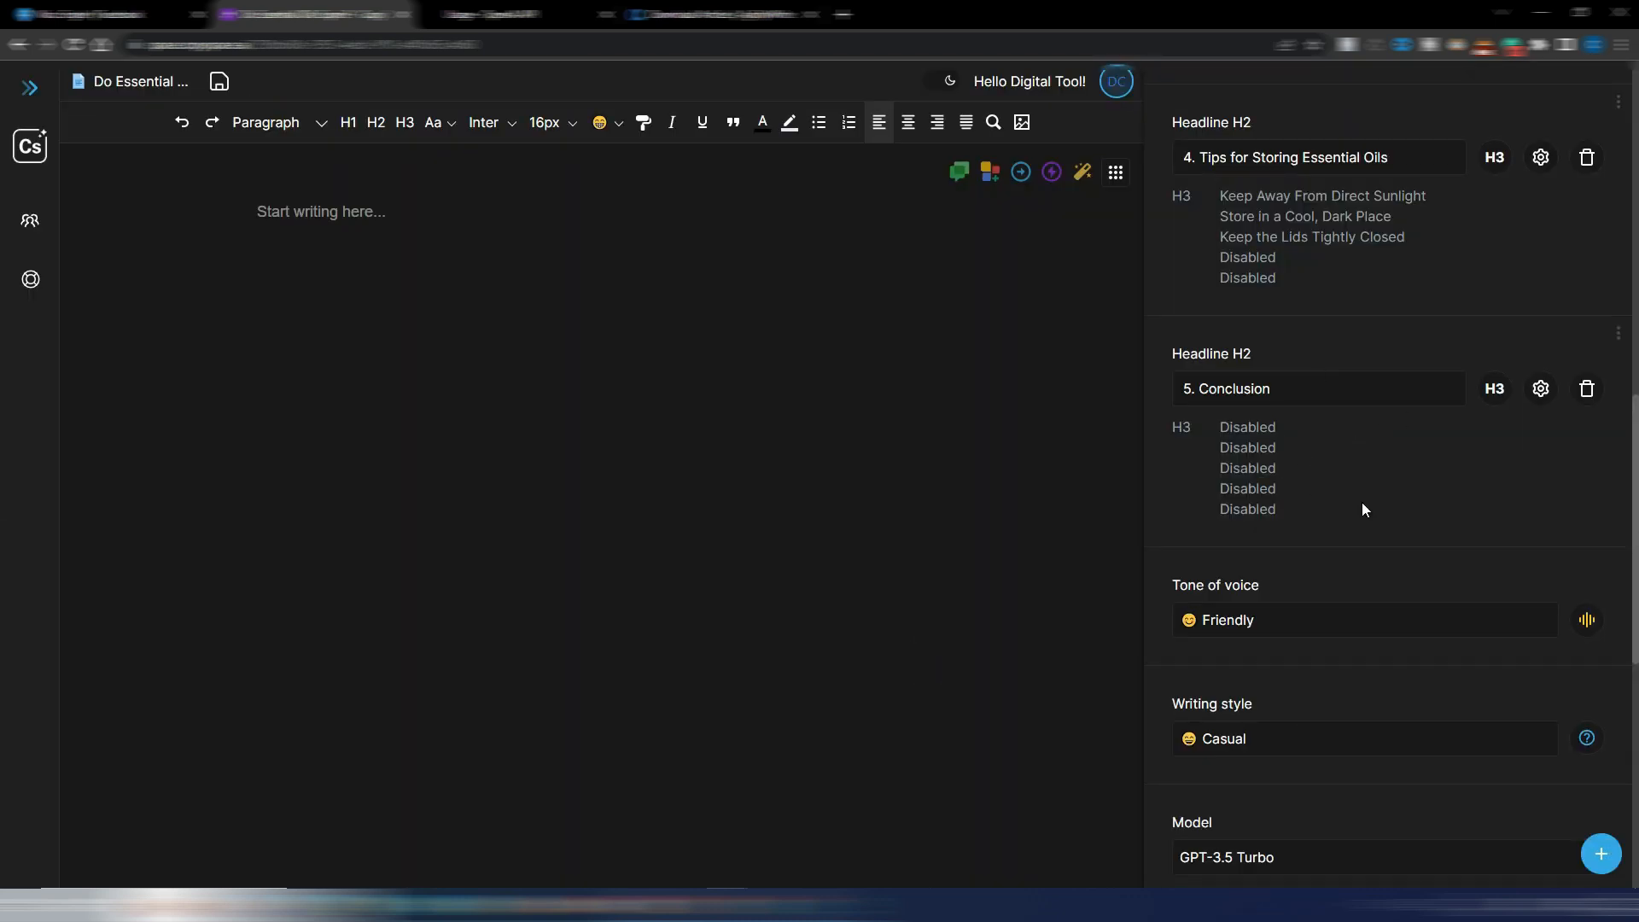
- Set the article's writing style to Descriptive
scroll(1363, 510, down, 3)
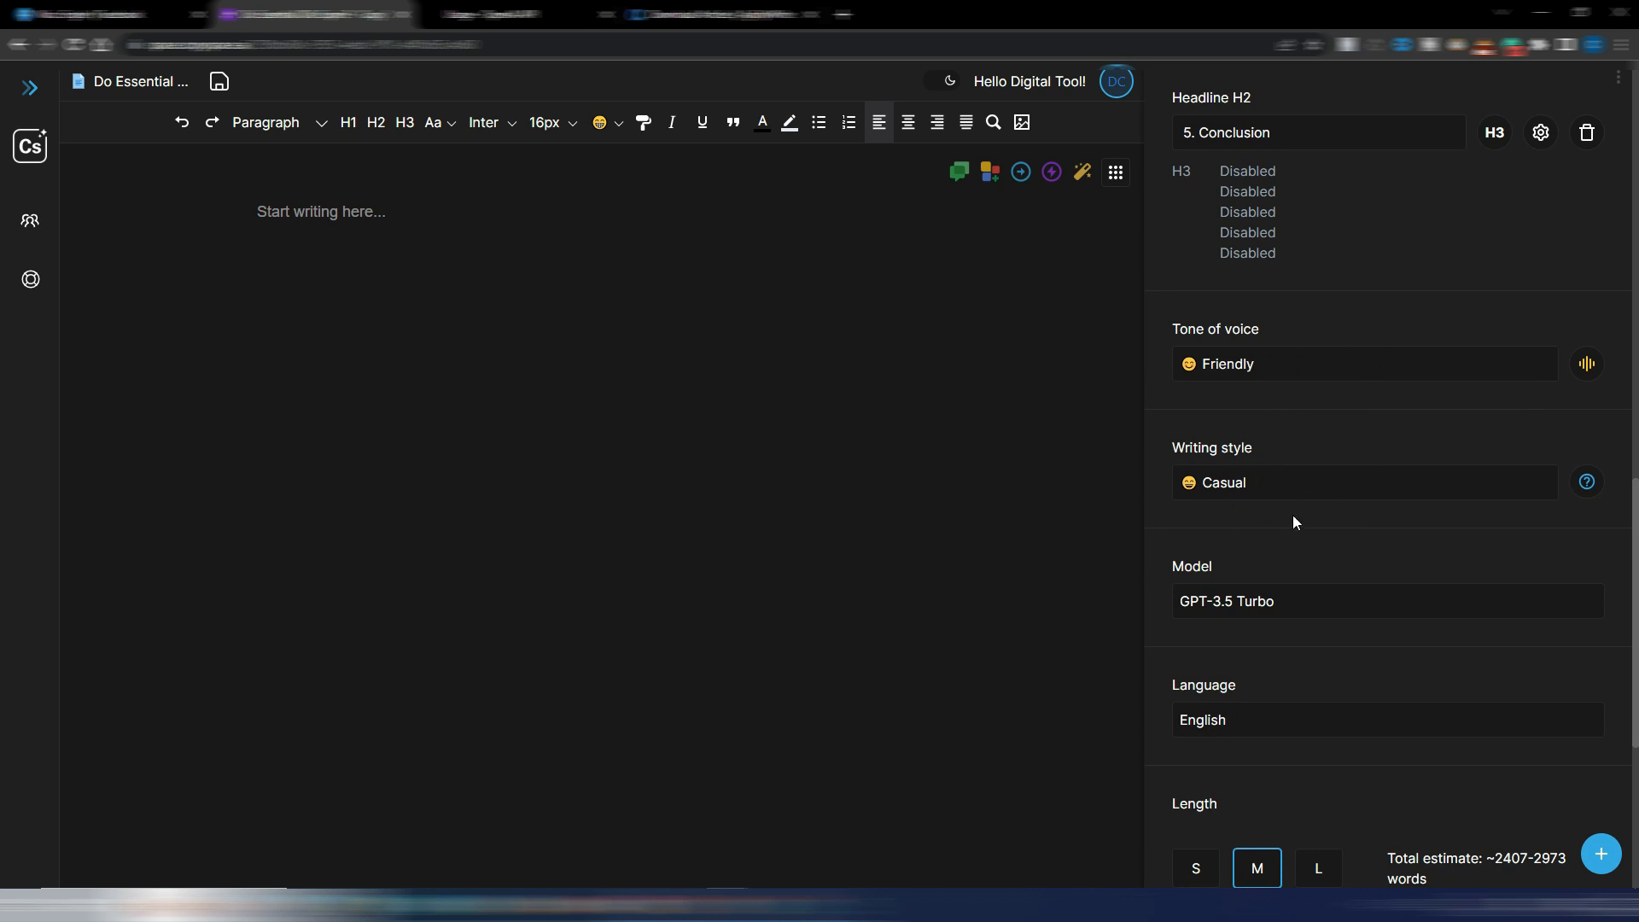
click(1302, 478)
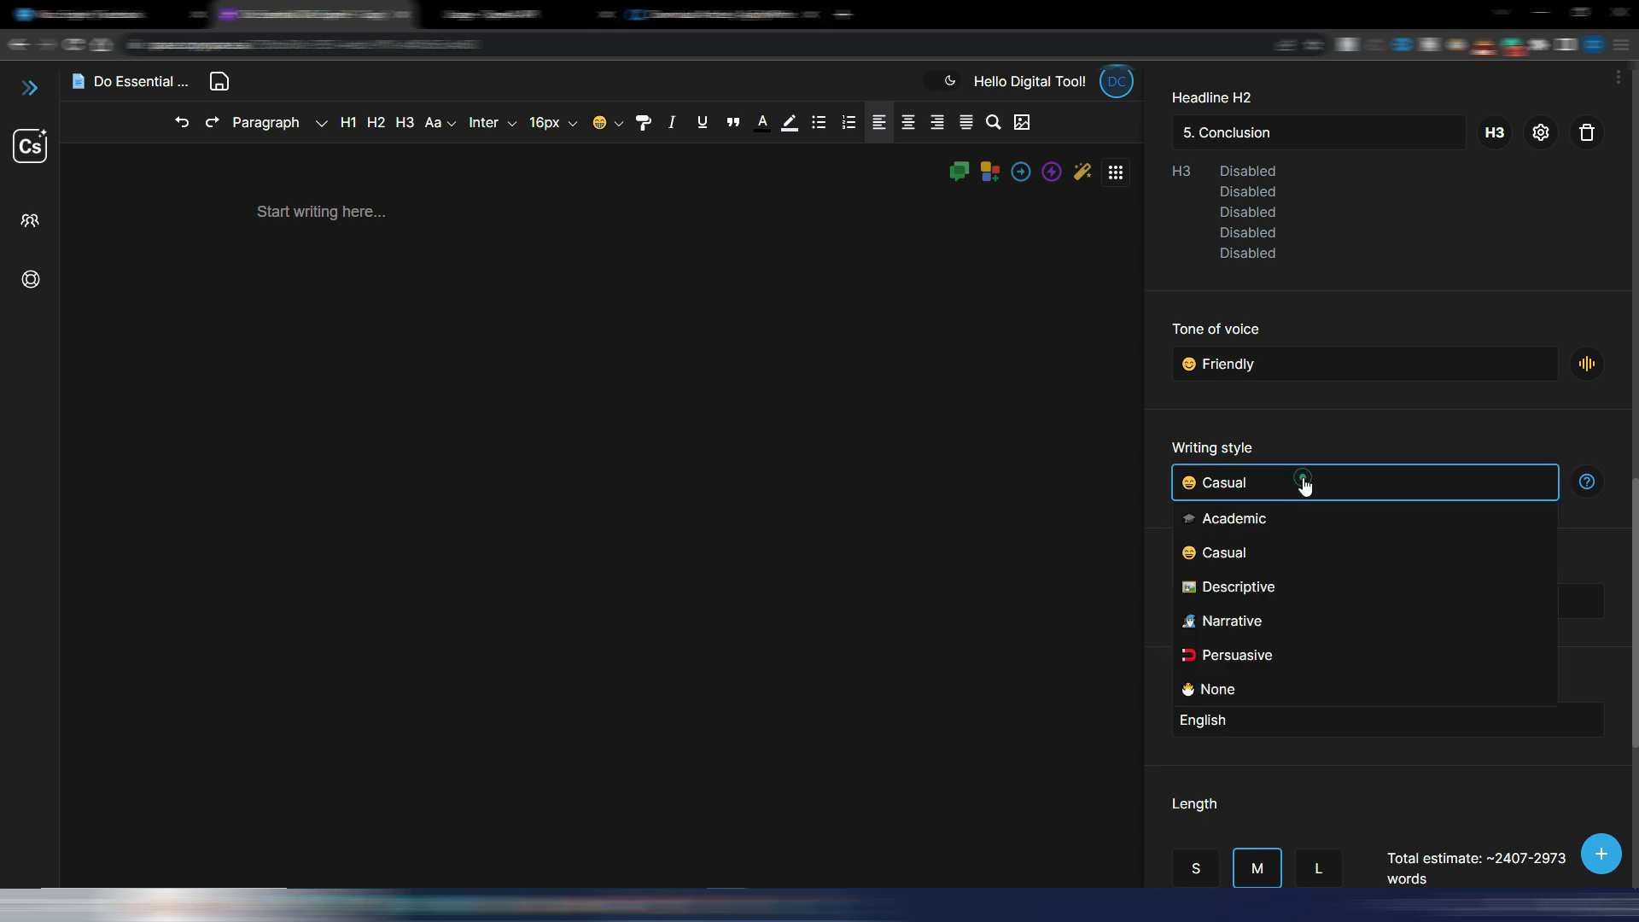
click(1246, 586)
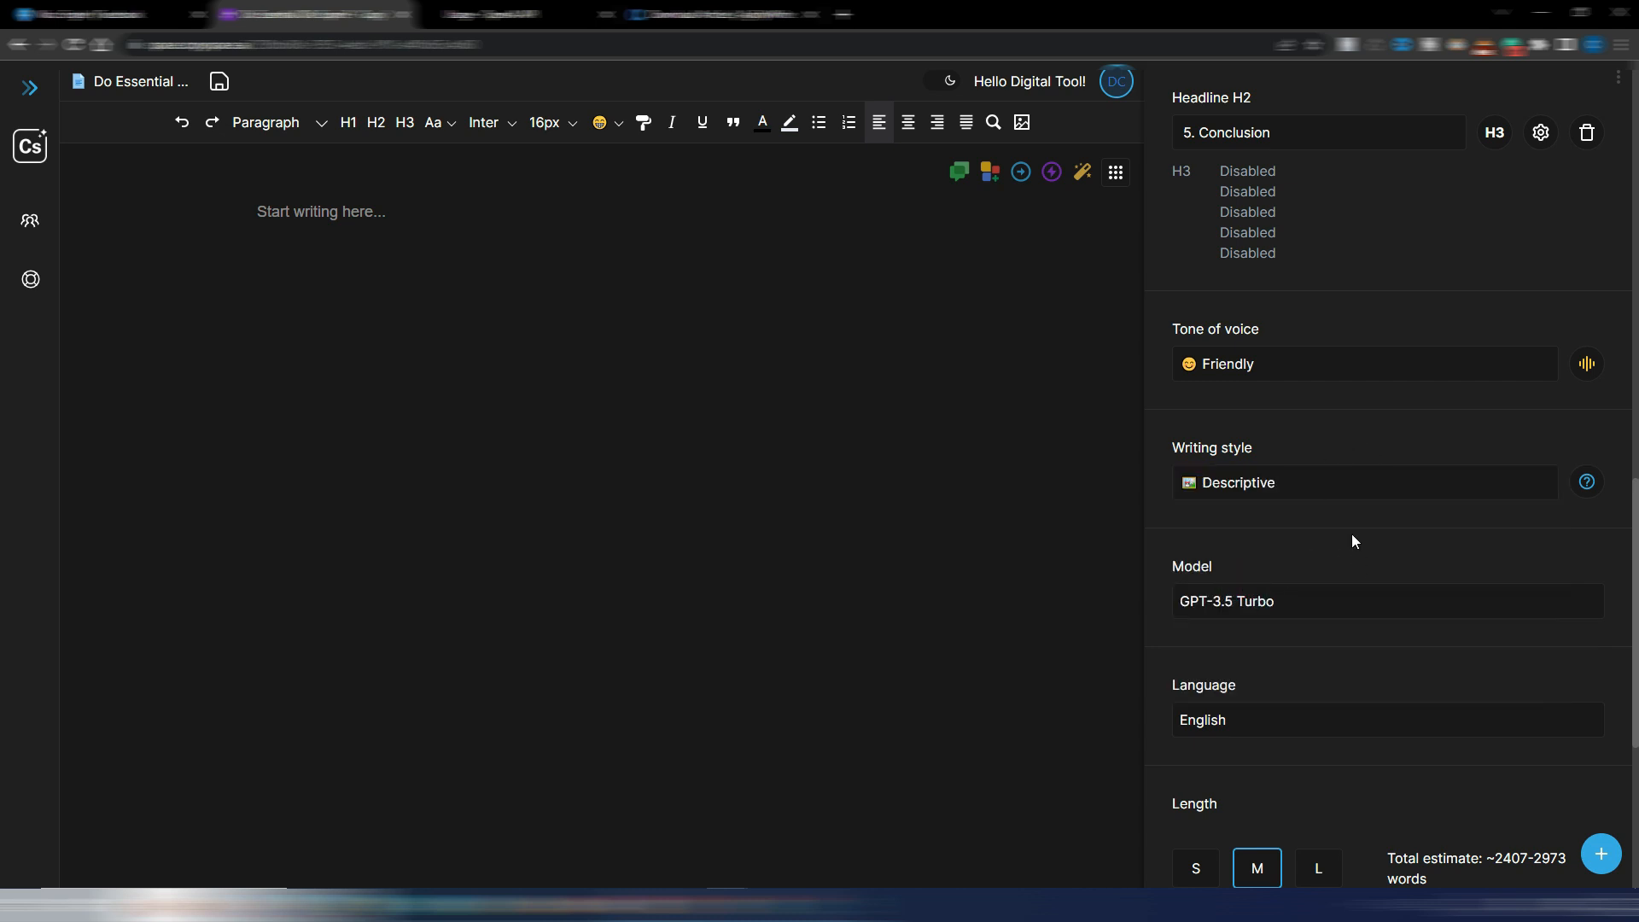
- Enable bold and italic formatting, the meta description and the hero image, and save the custom transitions dialog without entering any
scroll(1351, 534, down, 2)
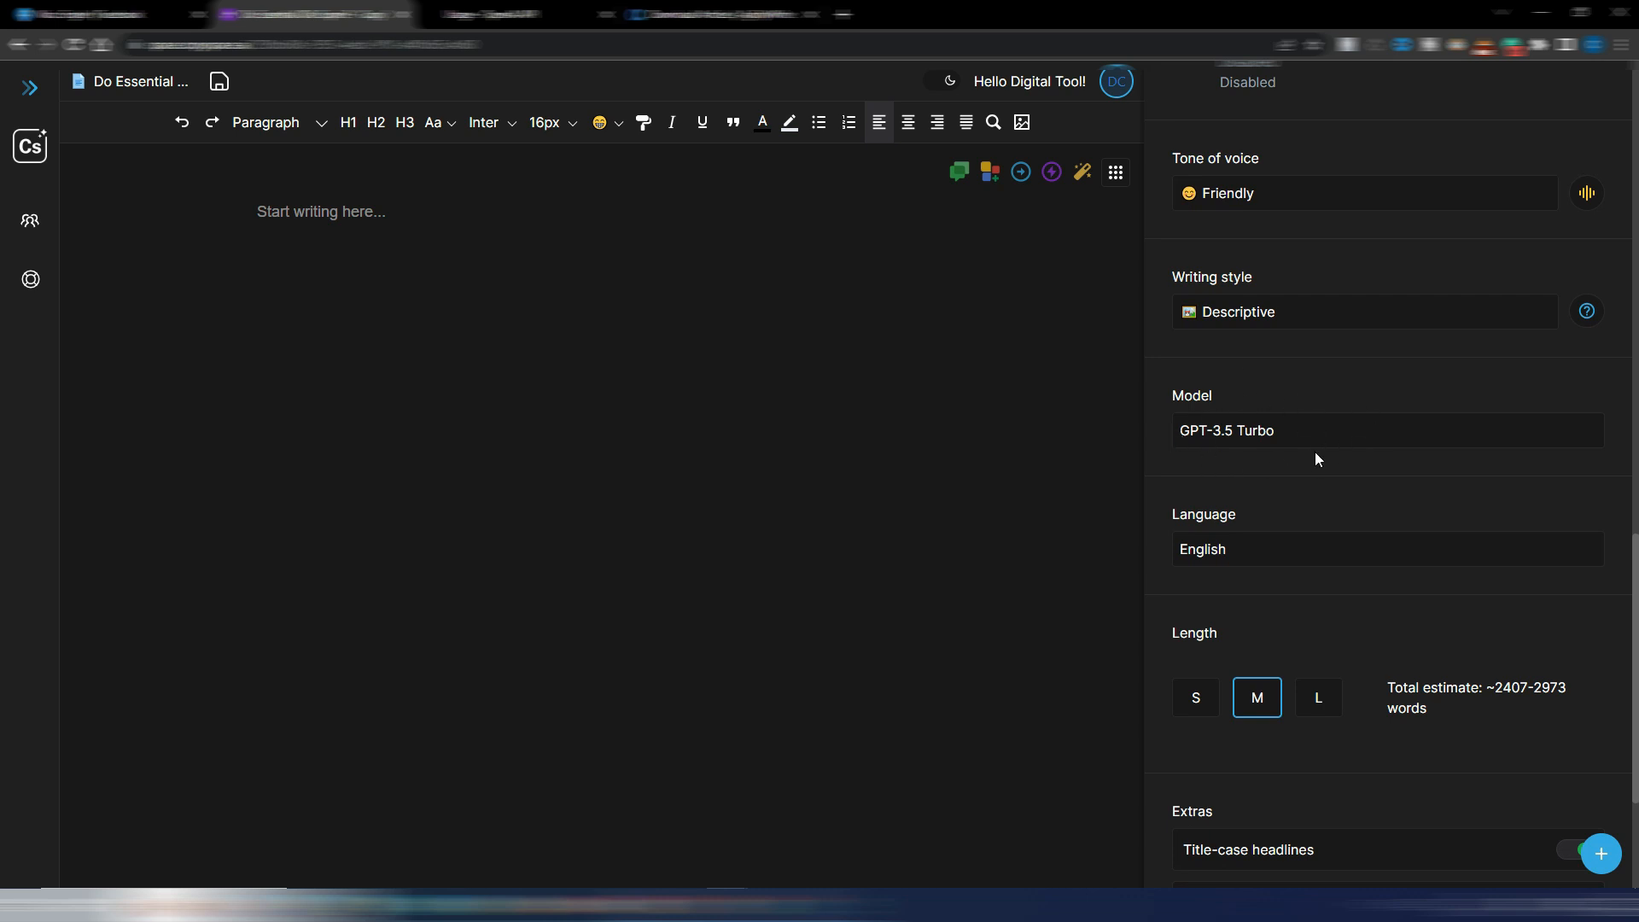
scroll(1314, 459, down, 1)
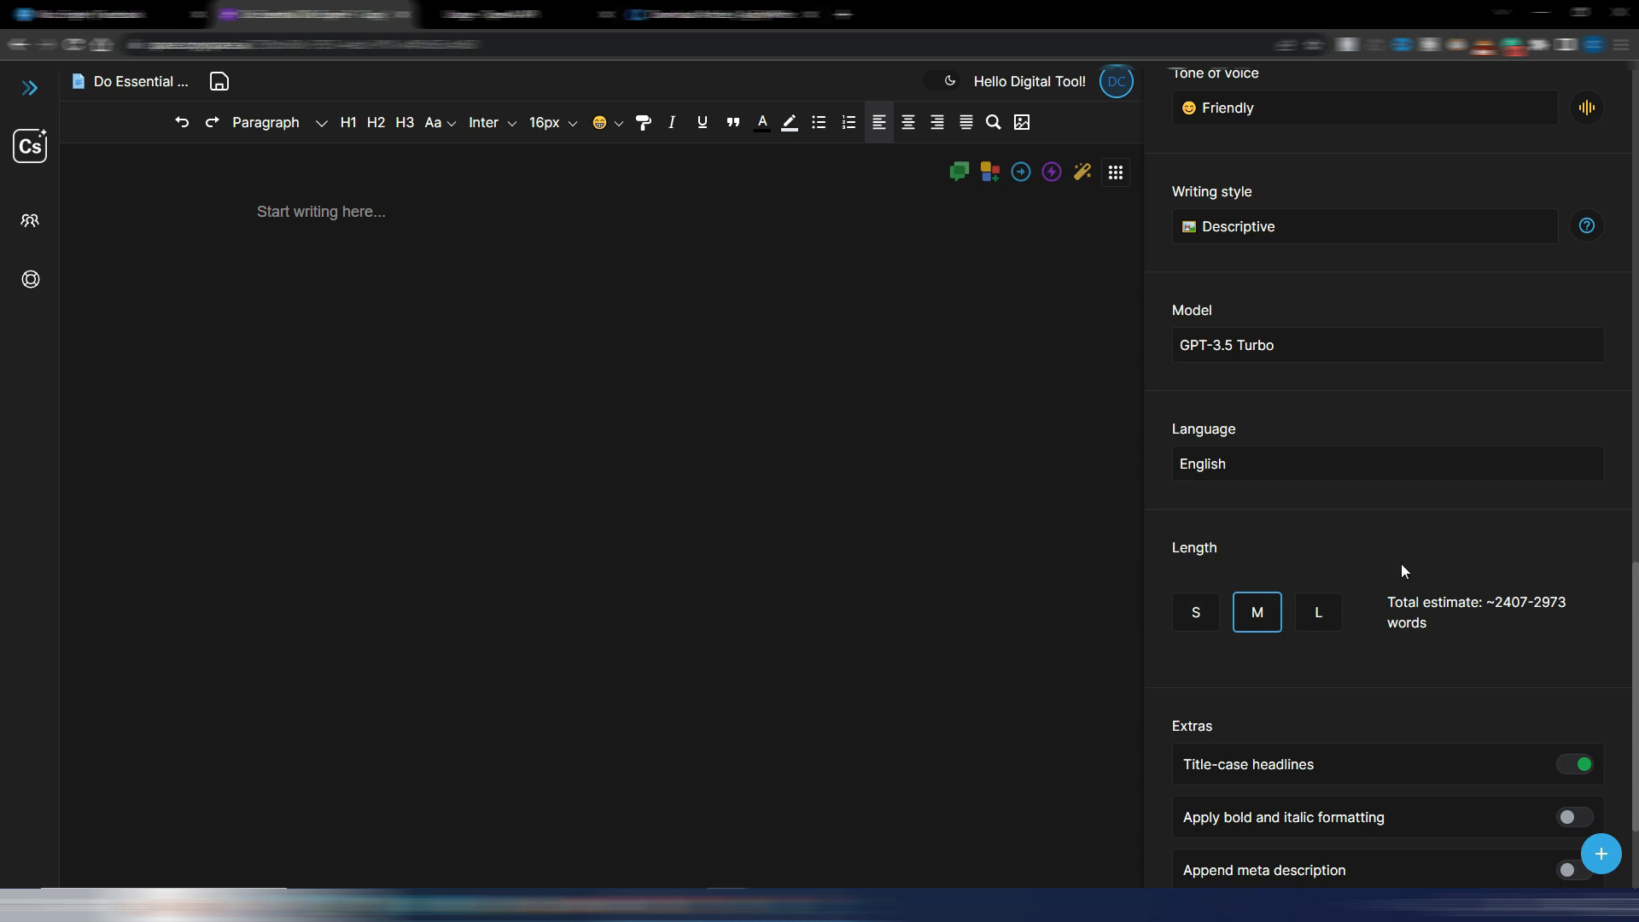
scroll(1495, 618, down, 2)
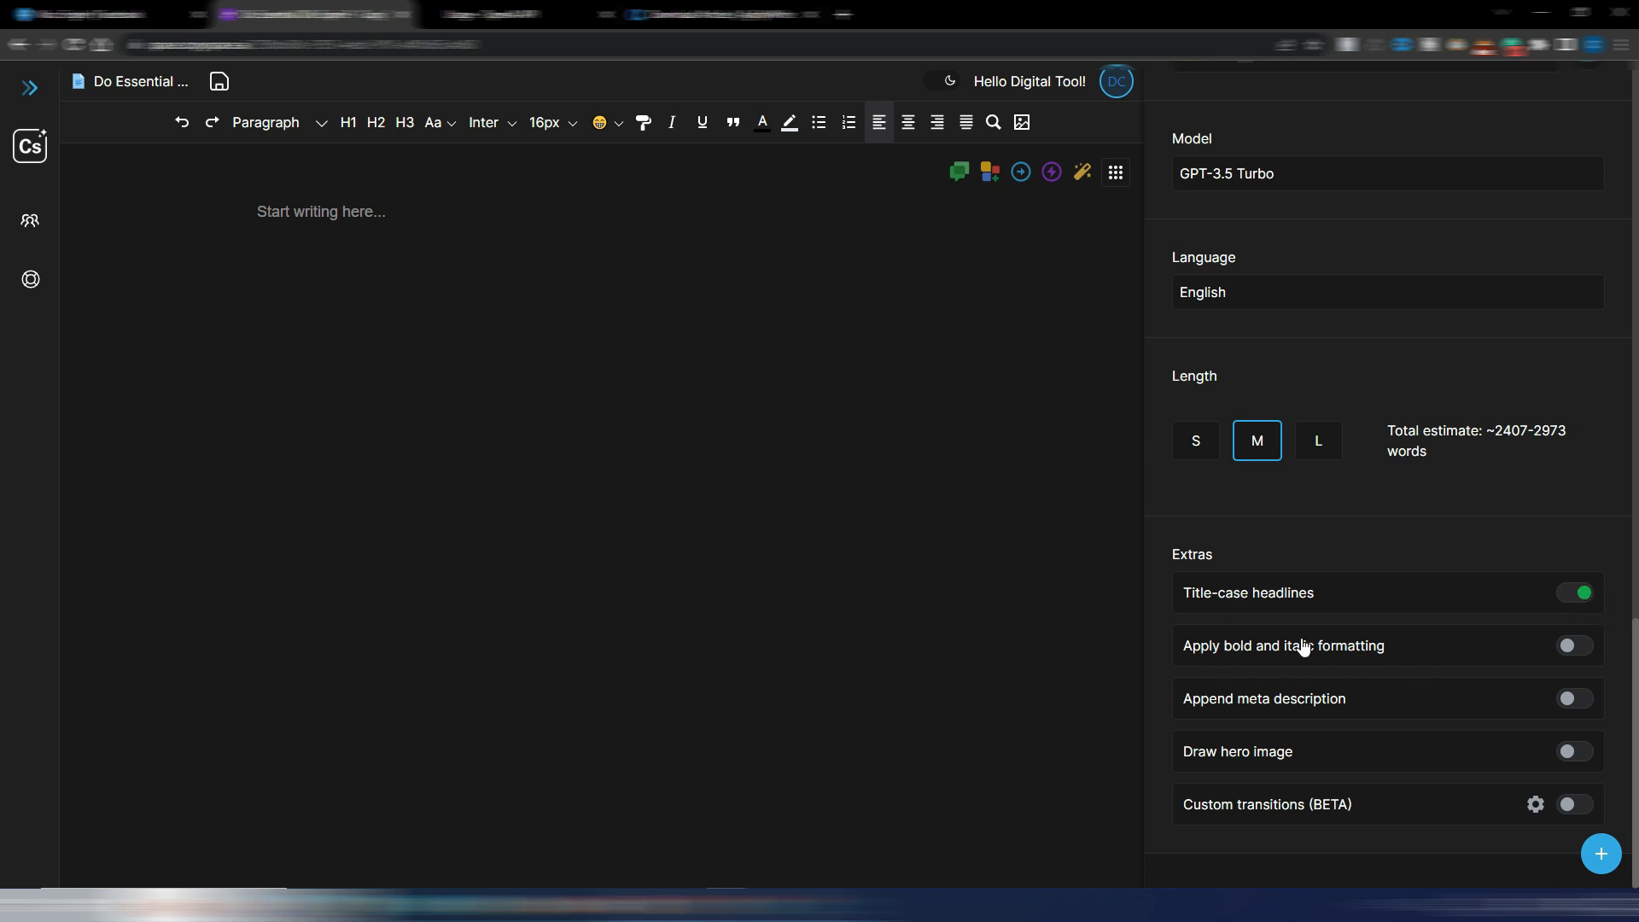
click(1574, 647)
click(1573, 700)
click(1571, 752)
click(1537, 805)
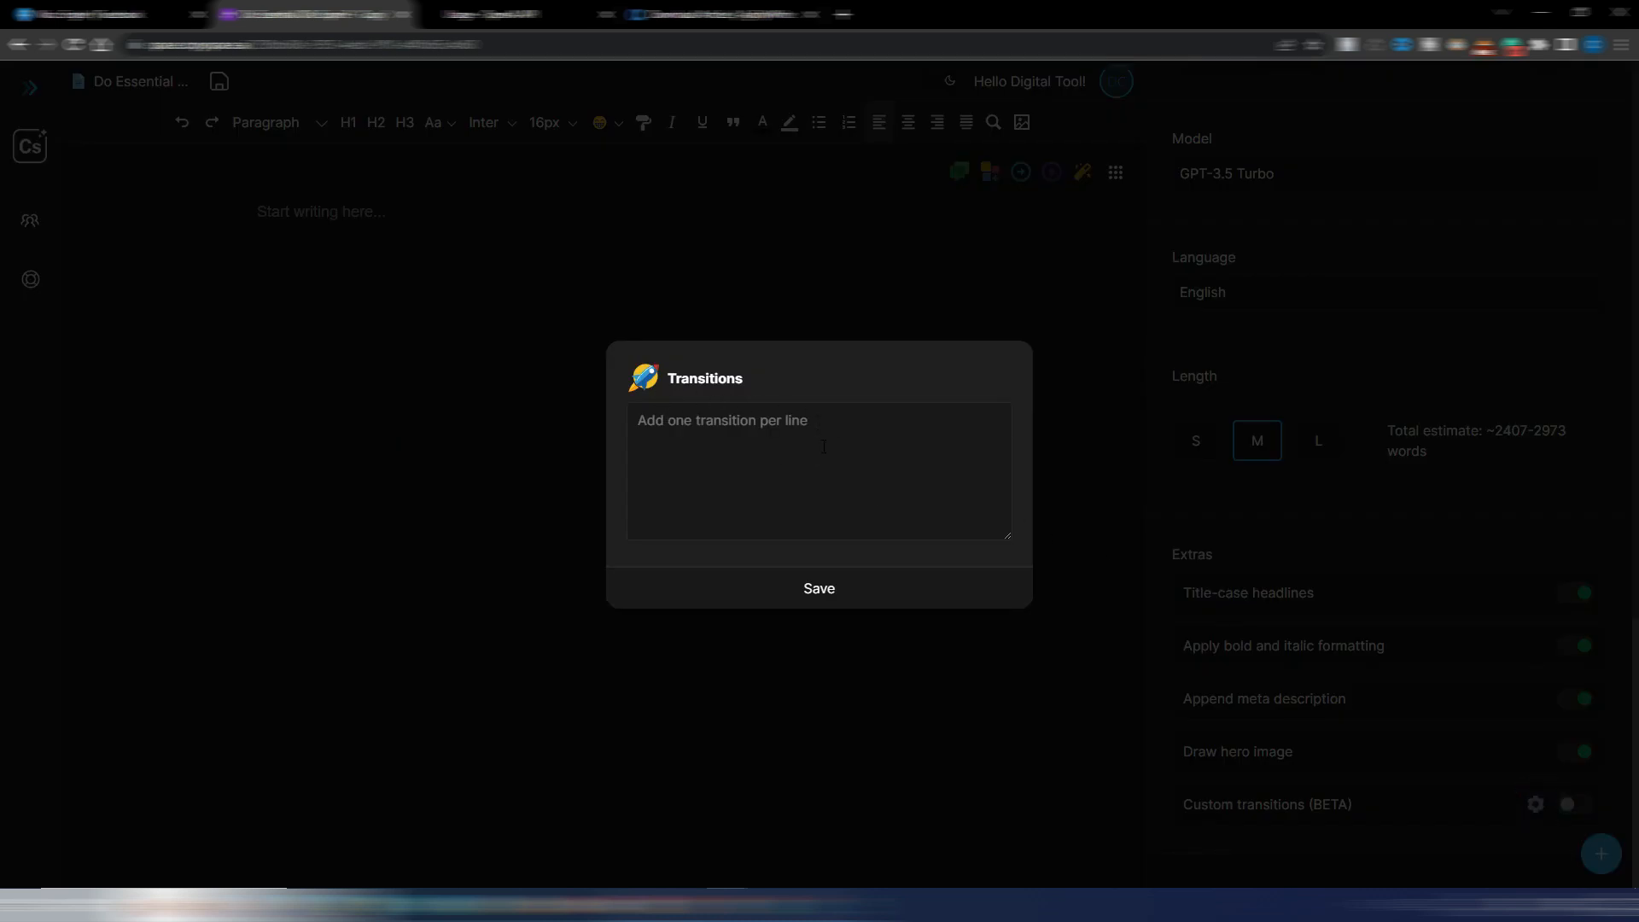
click(818, 594)
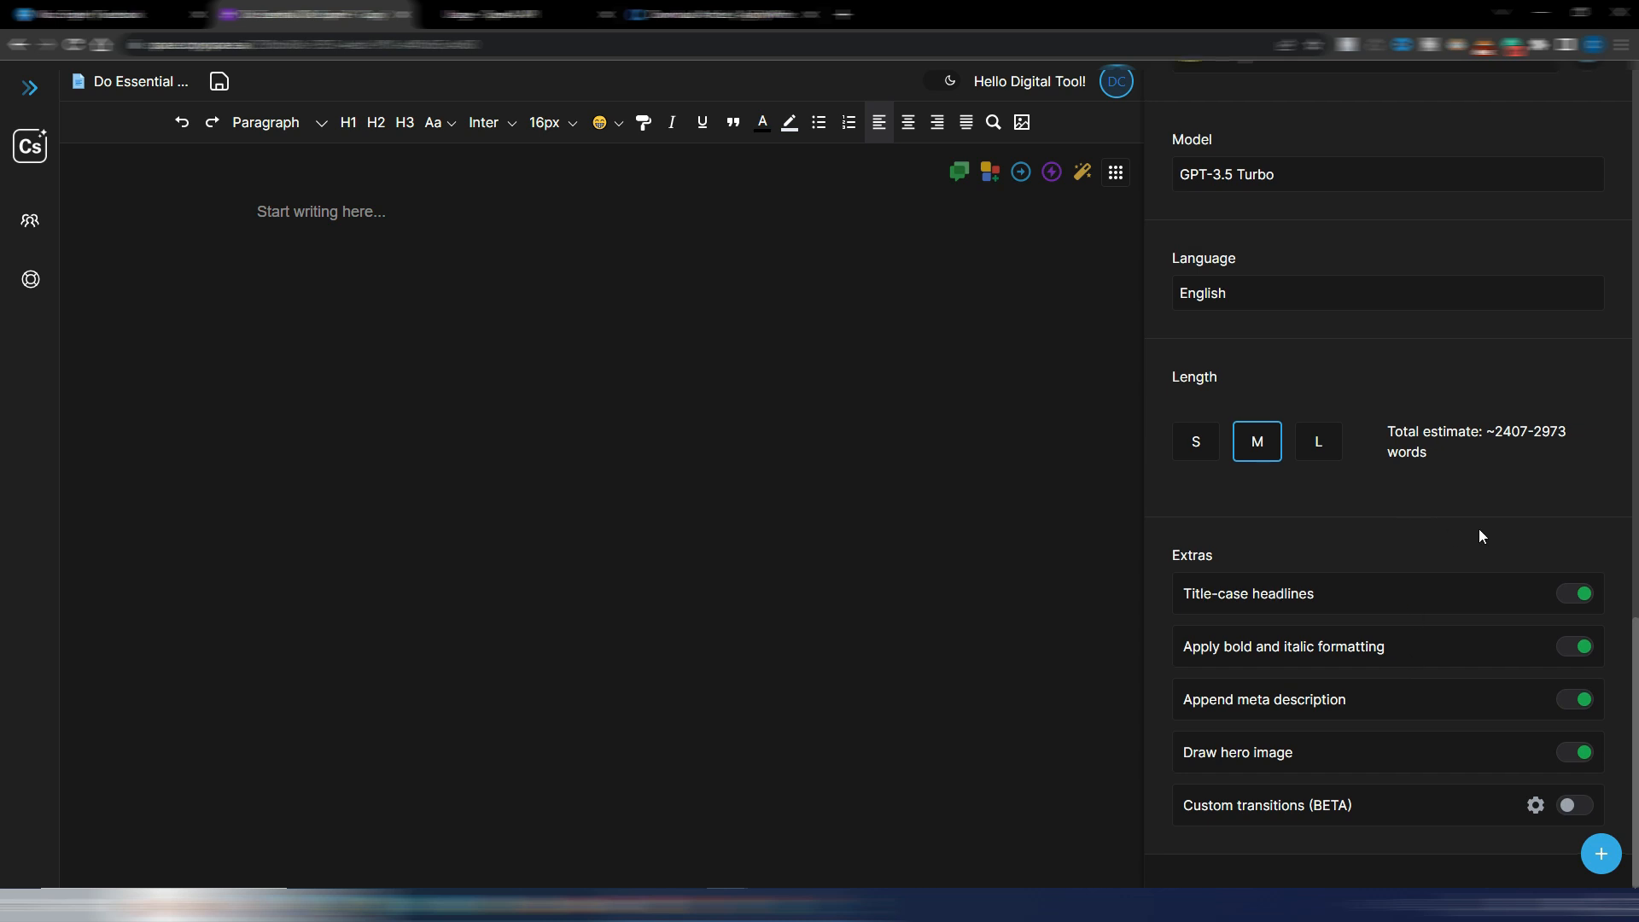
- Review the configured outline and settings, and have Autowriter write the full "Do Essential Oils Expire?" article
scroll(1479, 529, up, 8)
scroll(1478, 591, up, 12)
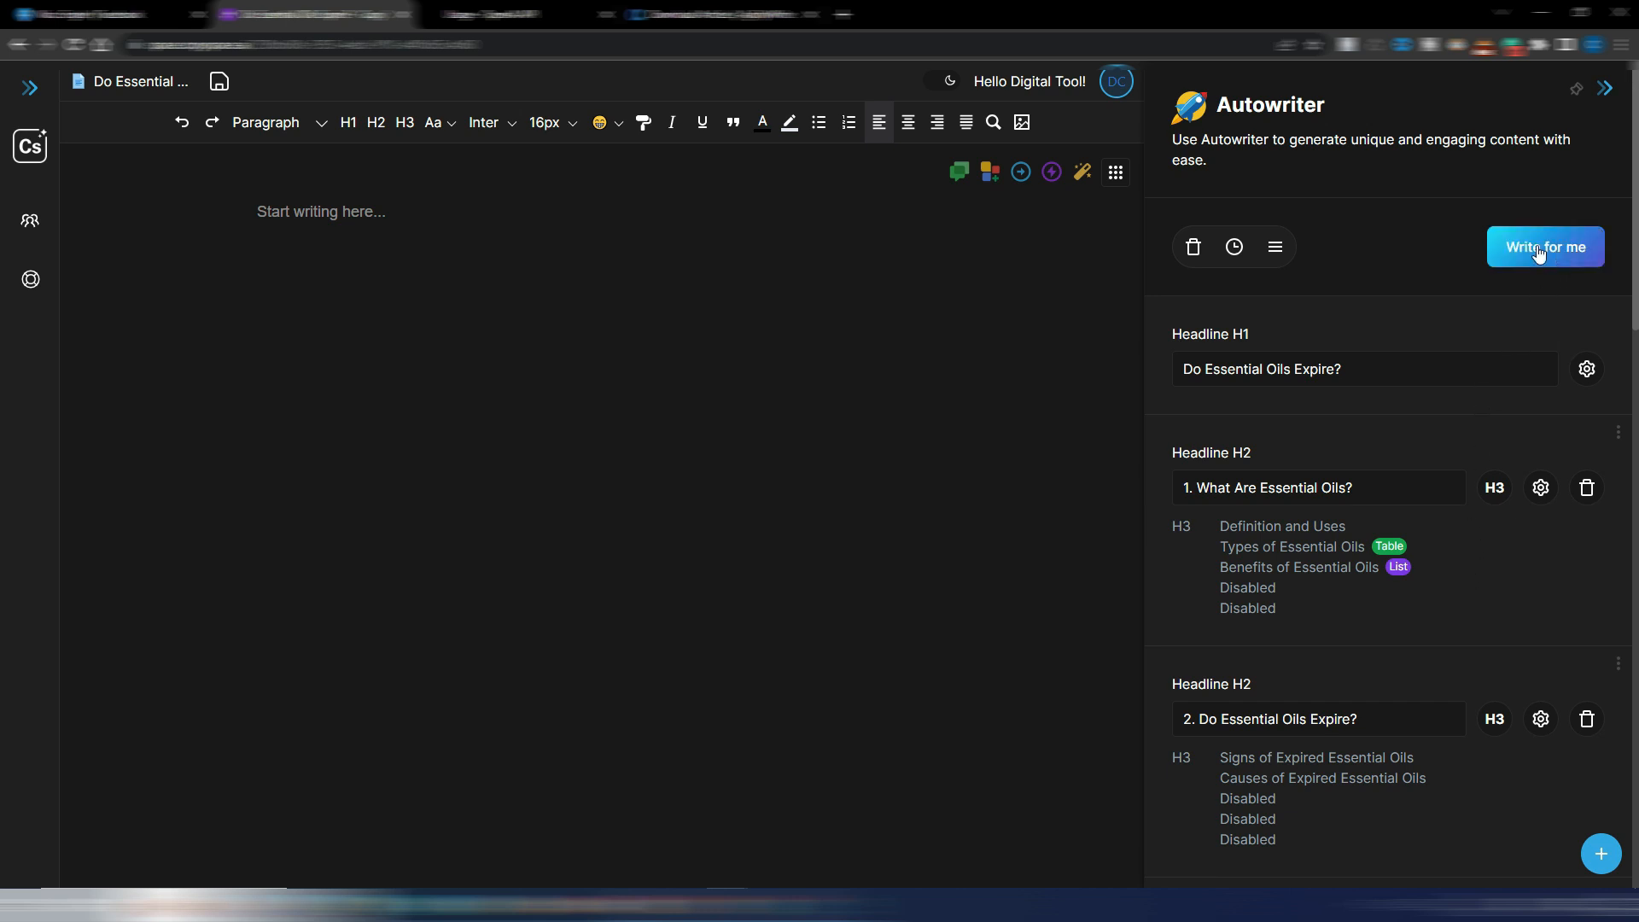
scroll(1397, 685, down, 12)
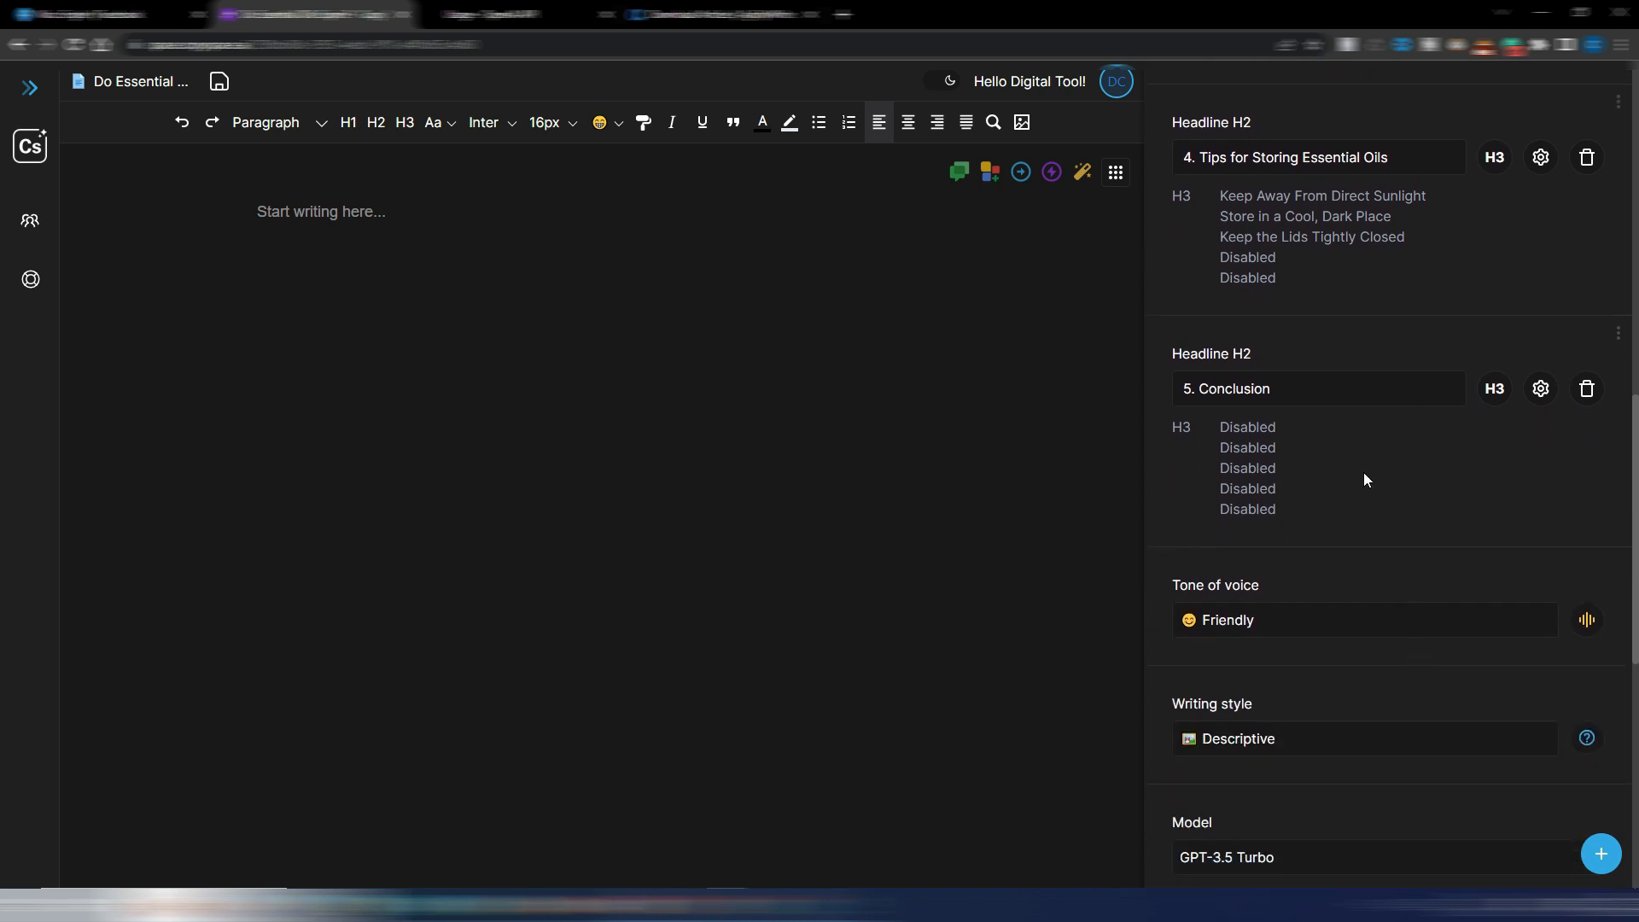
scroll(1322, 248, up, 2)
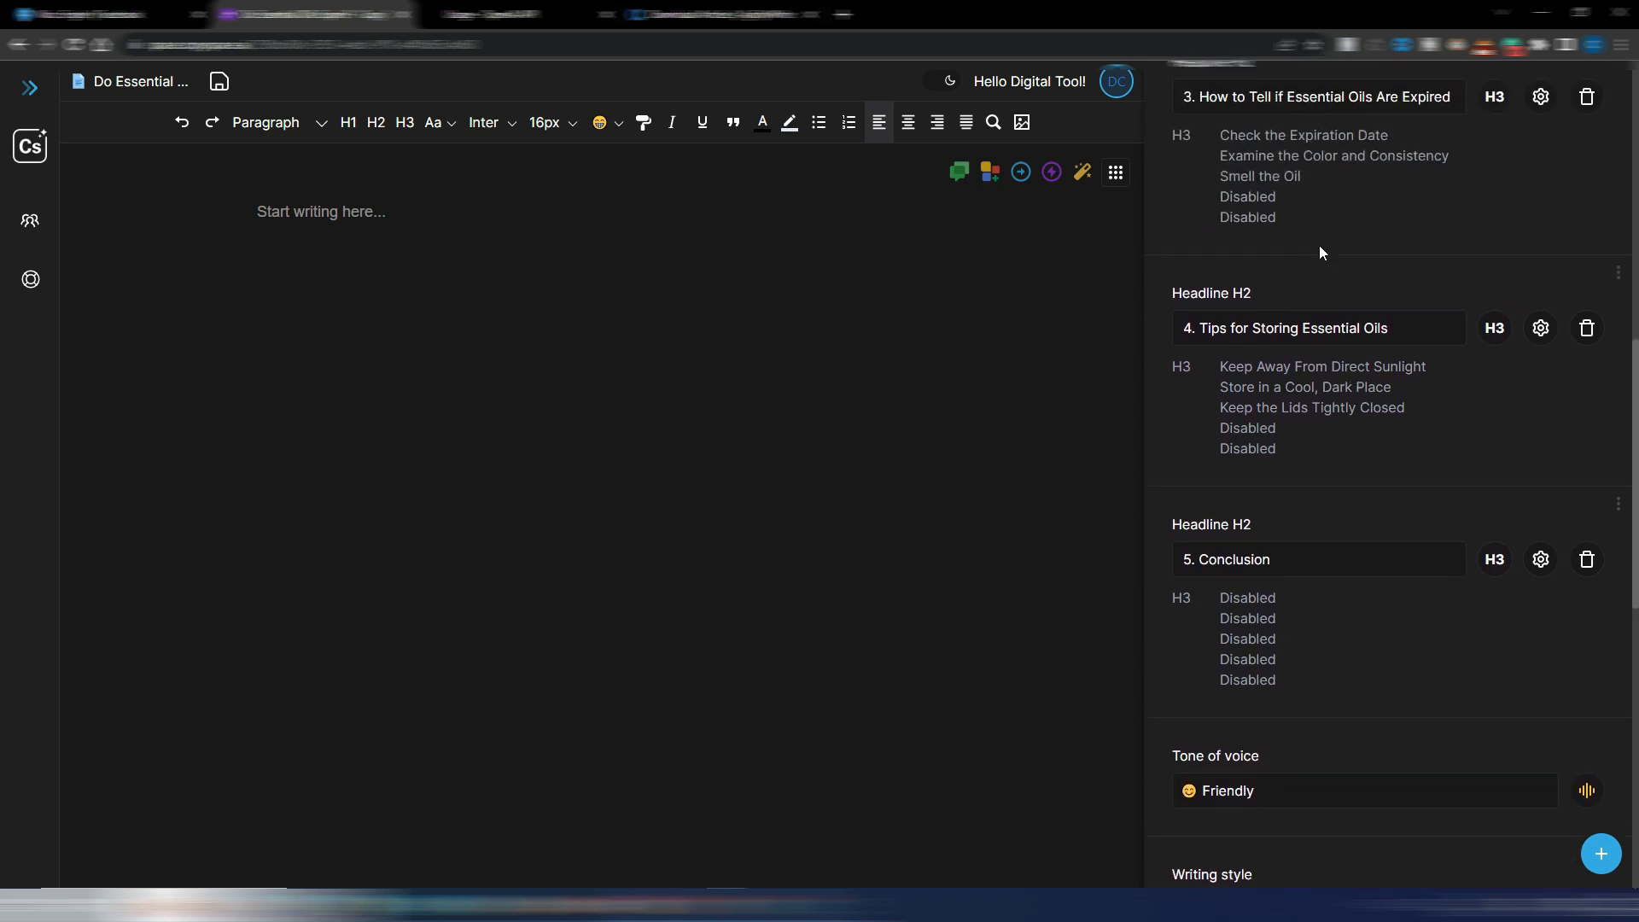
scroll(1366, 384, down, 3)
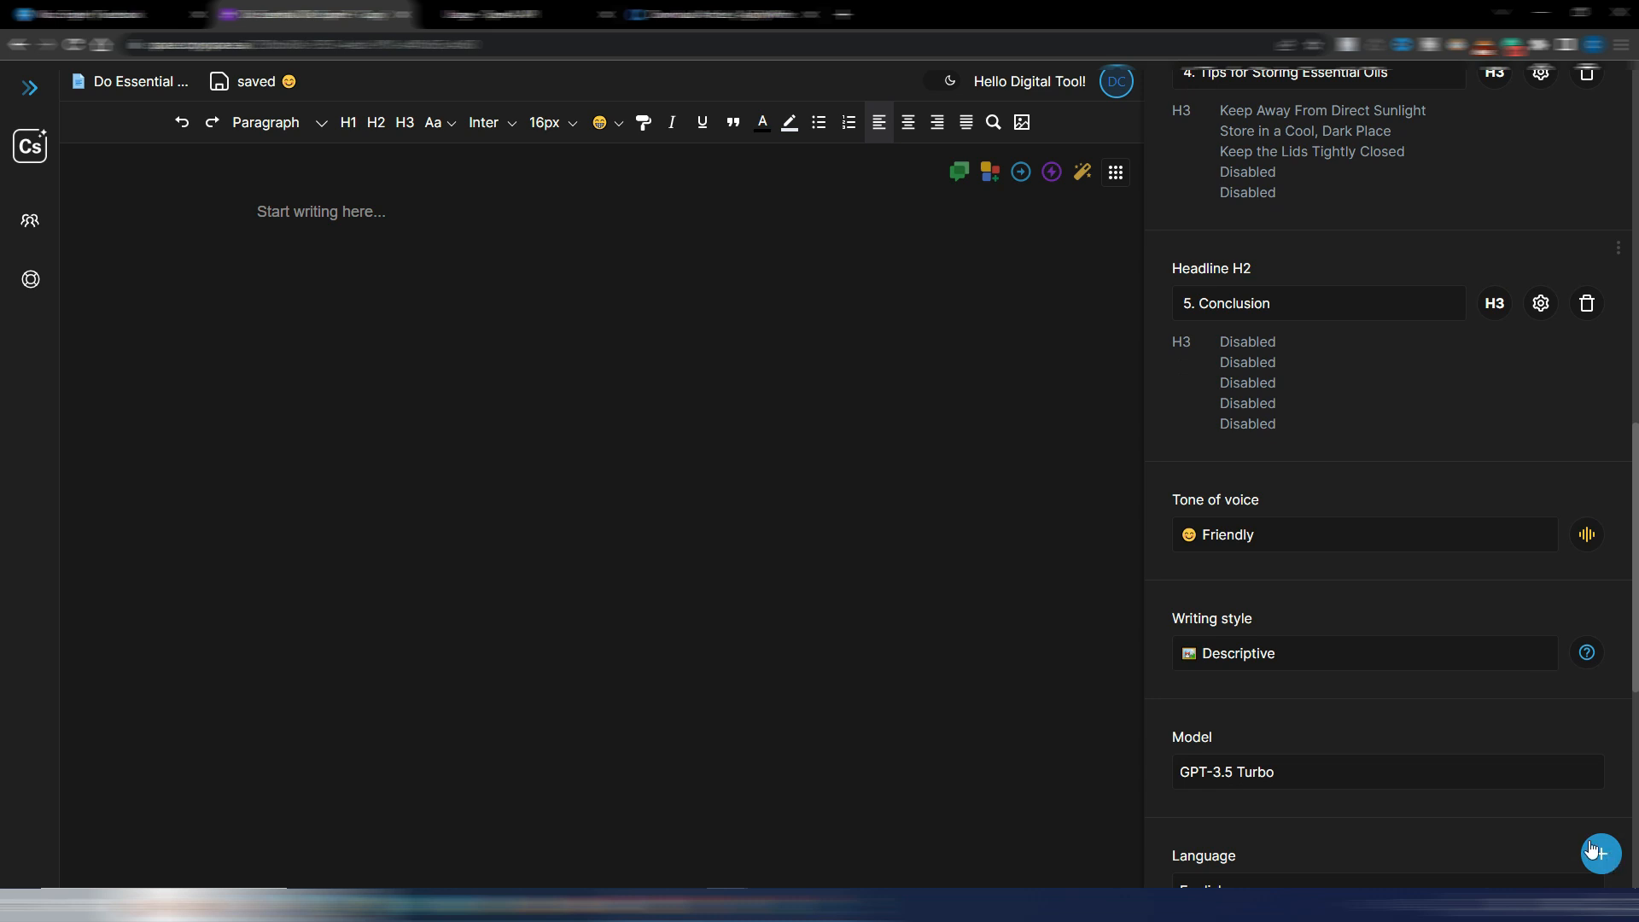
scroll(1506, 664, up, 8)
scroll(1493, 654, up, 5)
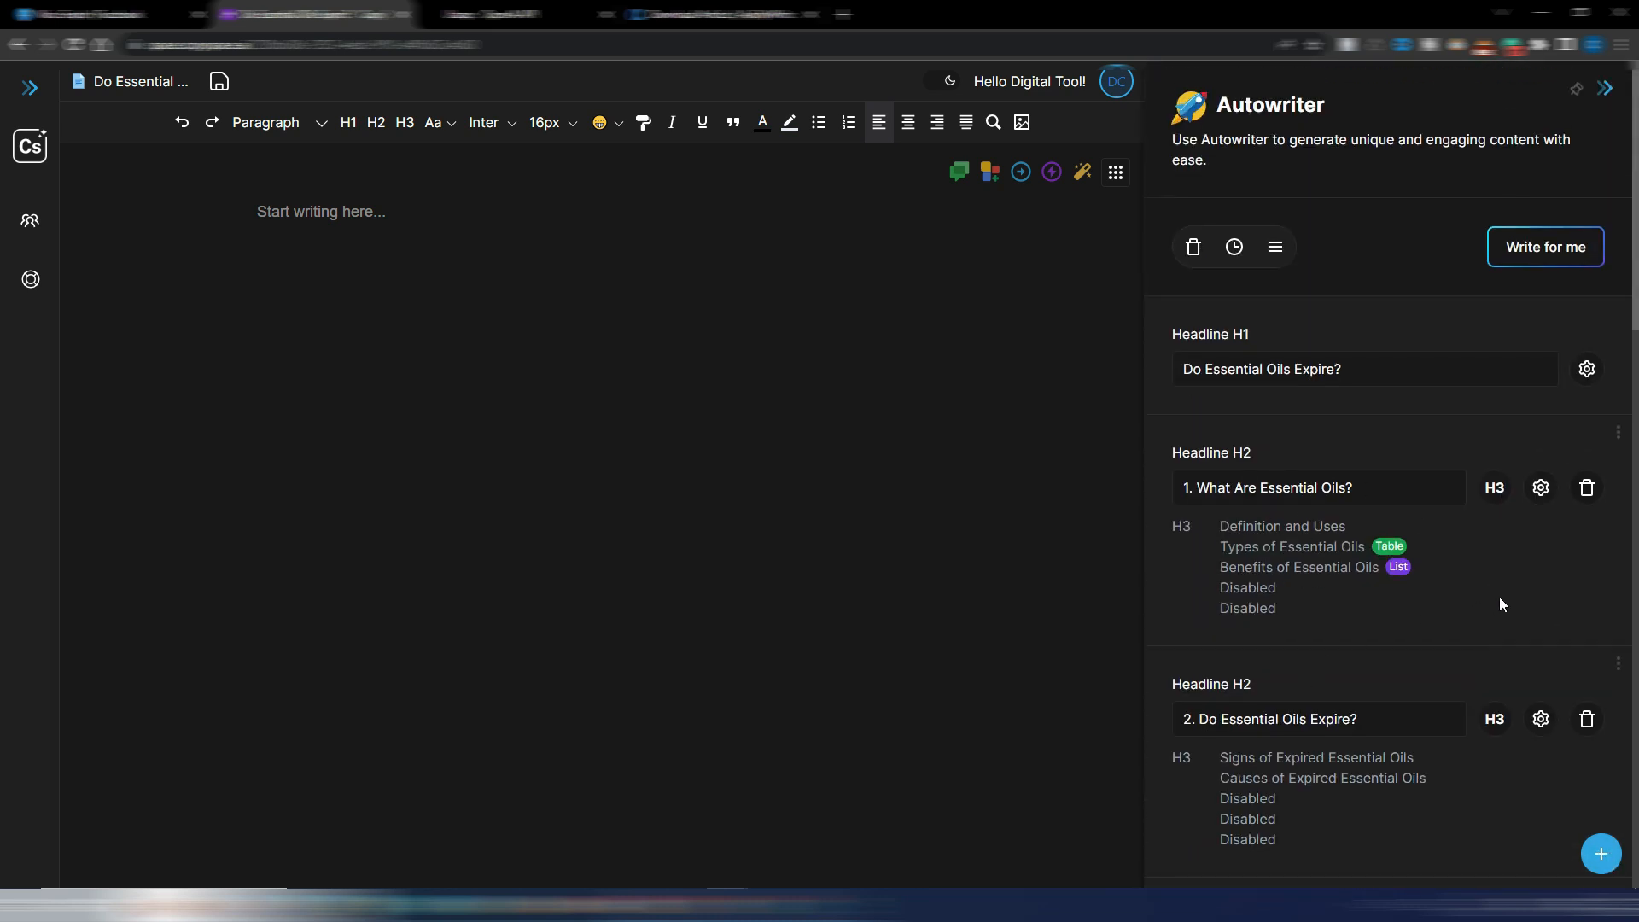
click(1536, 250)
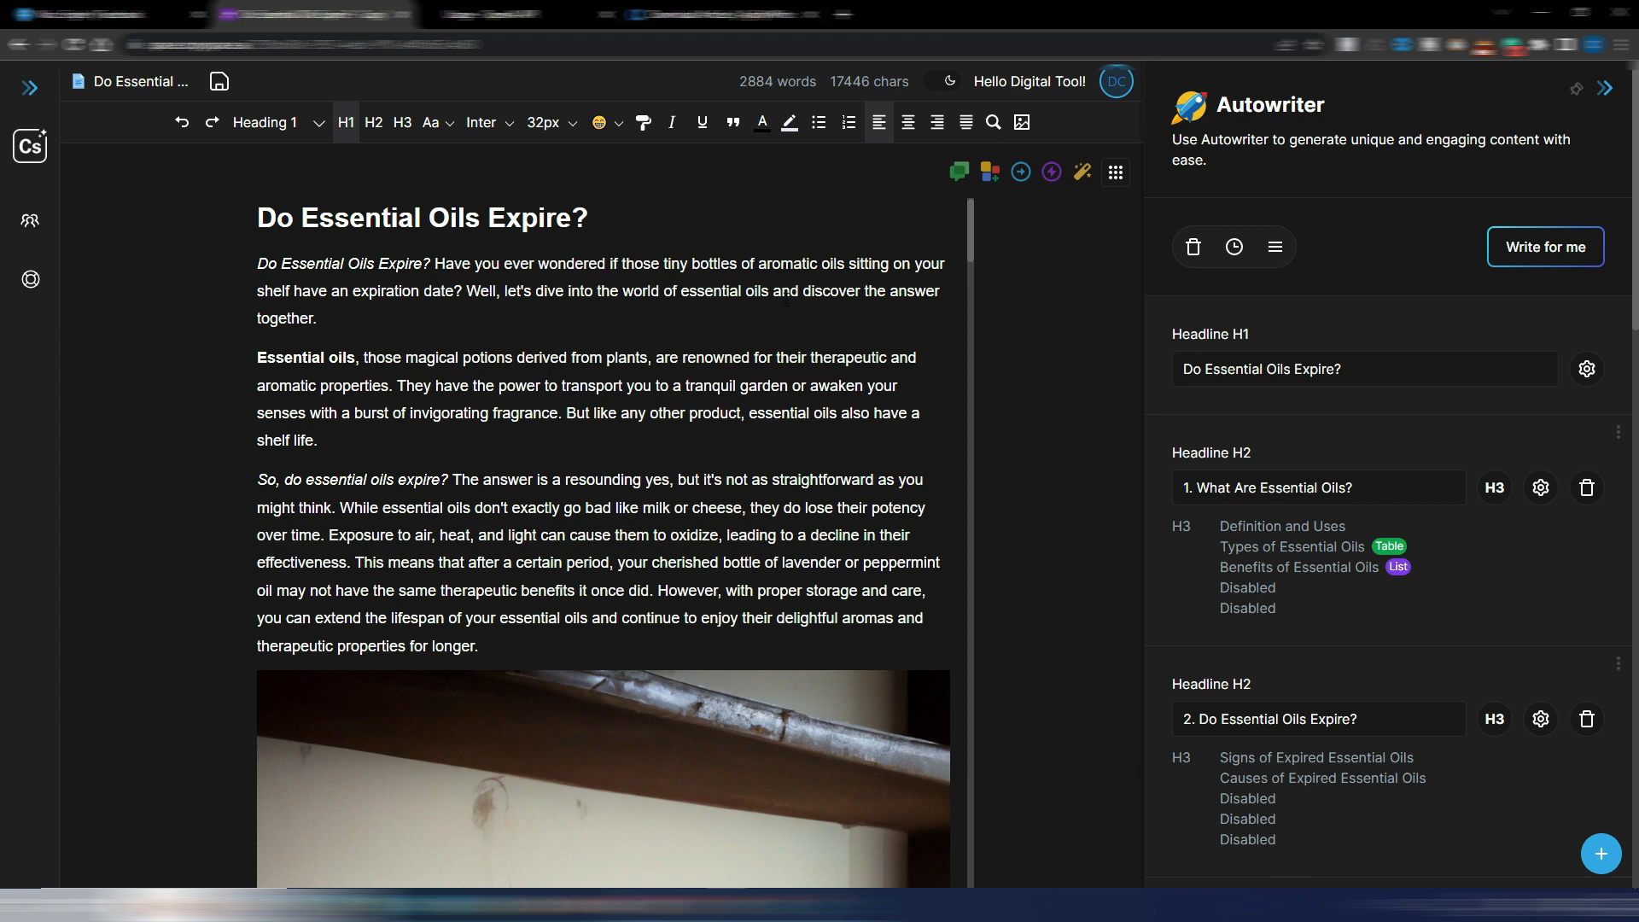
- Switch the editor to light mode and examine the bold and italic phrases in the article's introduction
click(516, 313)
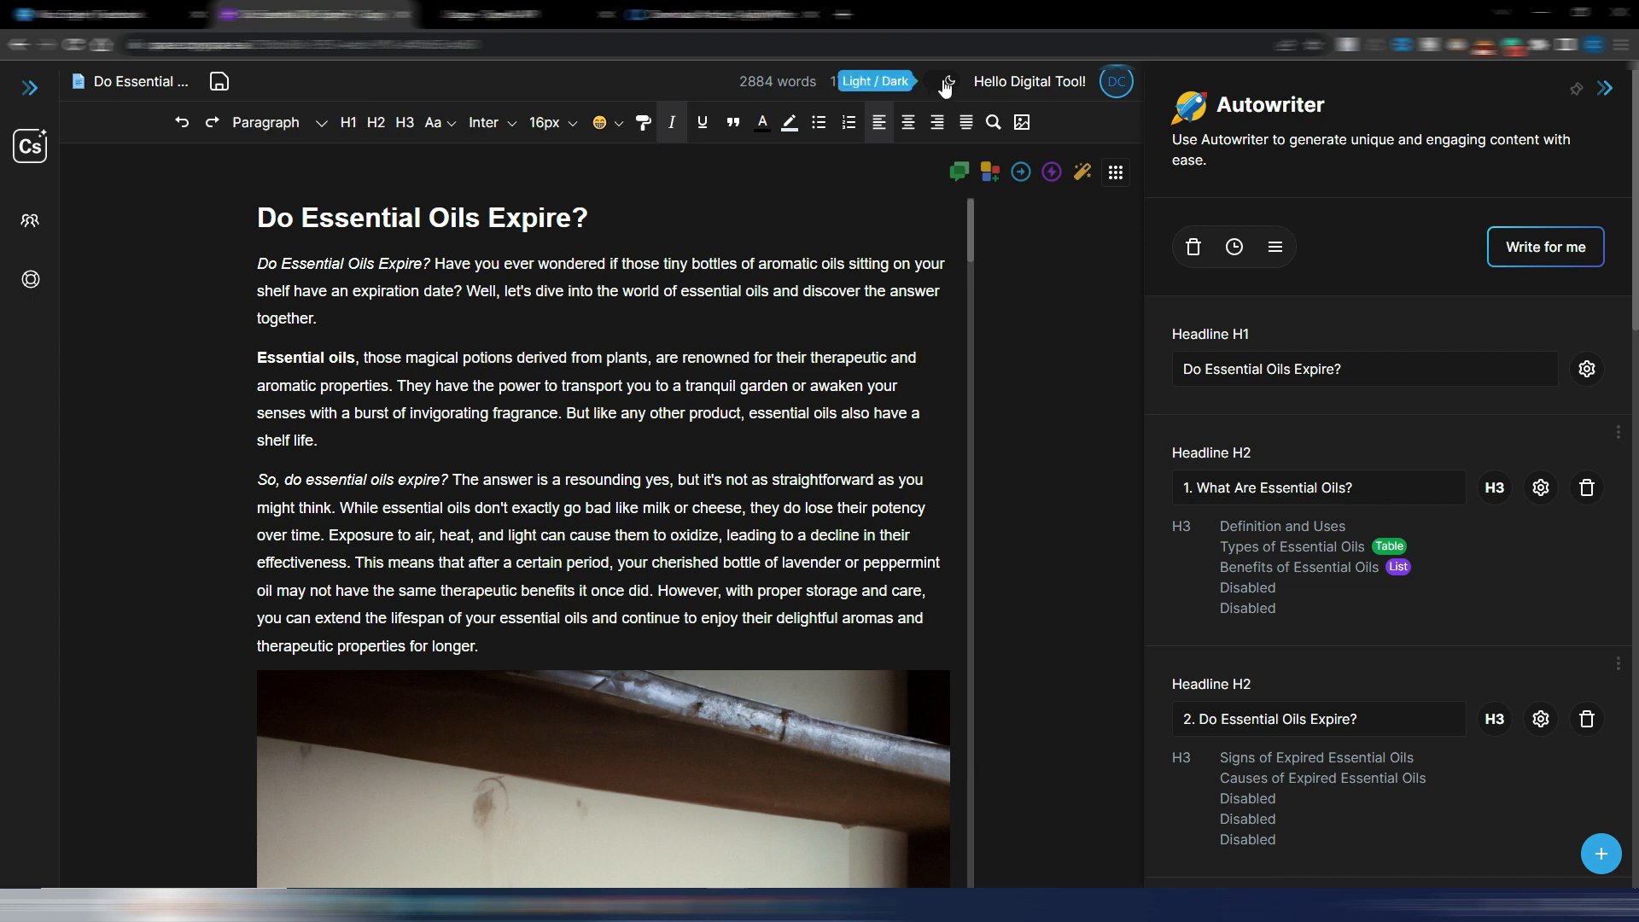
click(944, 80)
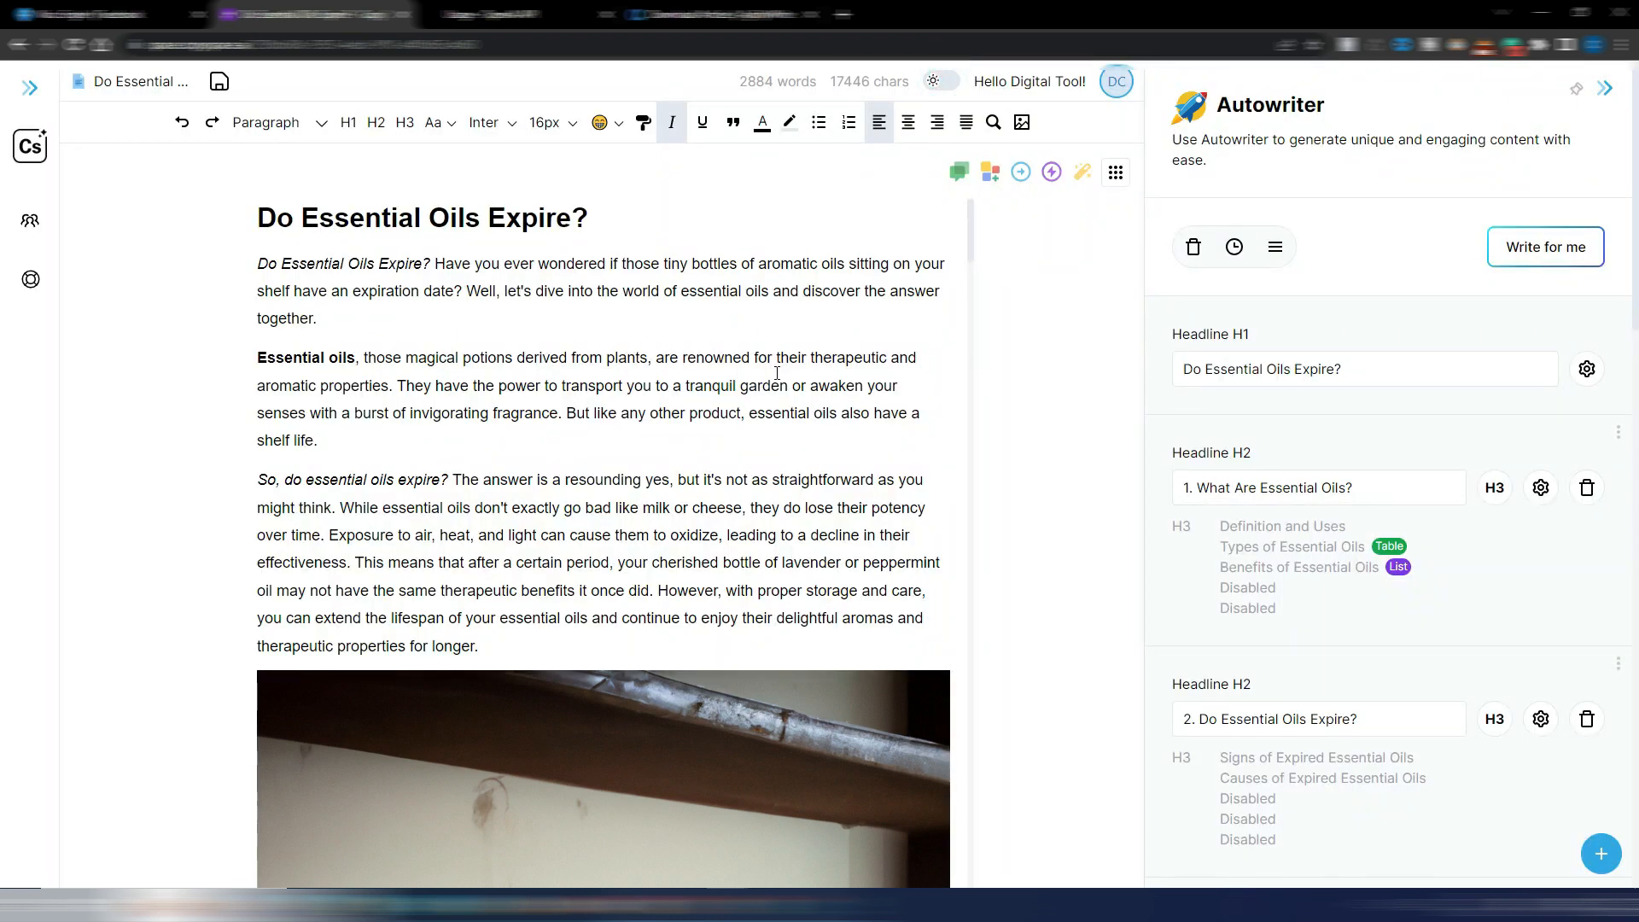
drag(258, 358, 355, 358)
key(ctrl+b)
click(399, 359)
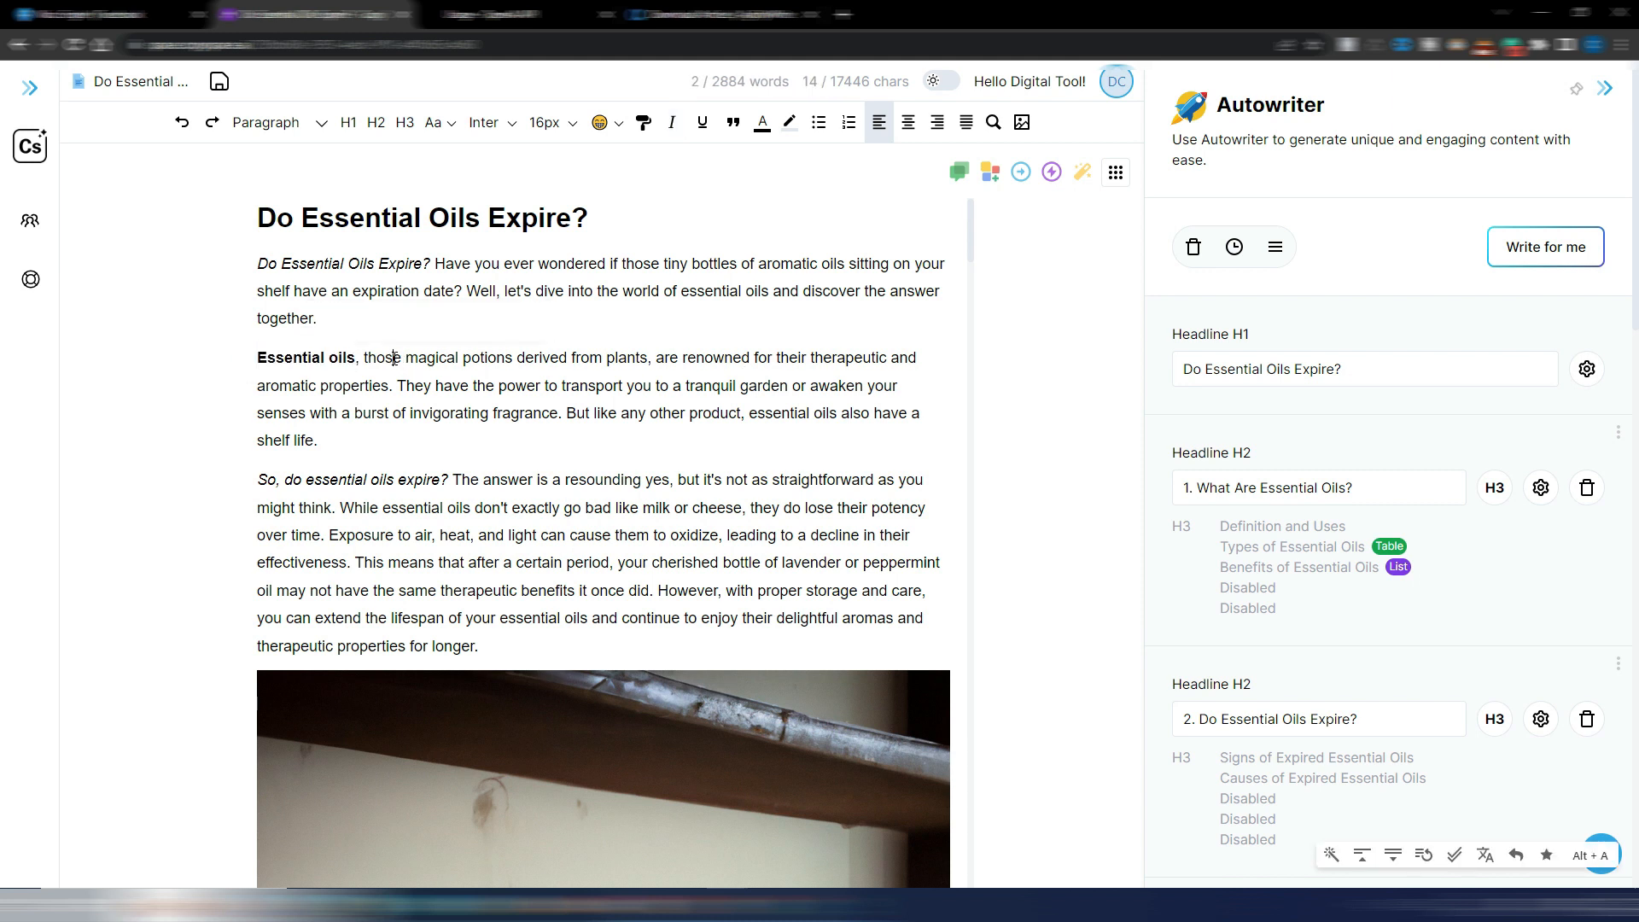
drag(282, 265, 421, 264)
click(615, 333)
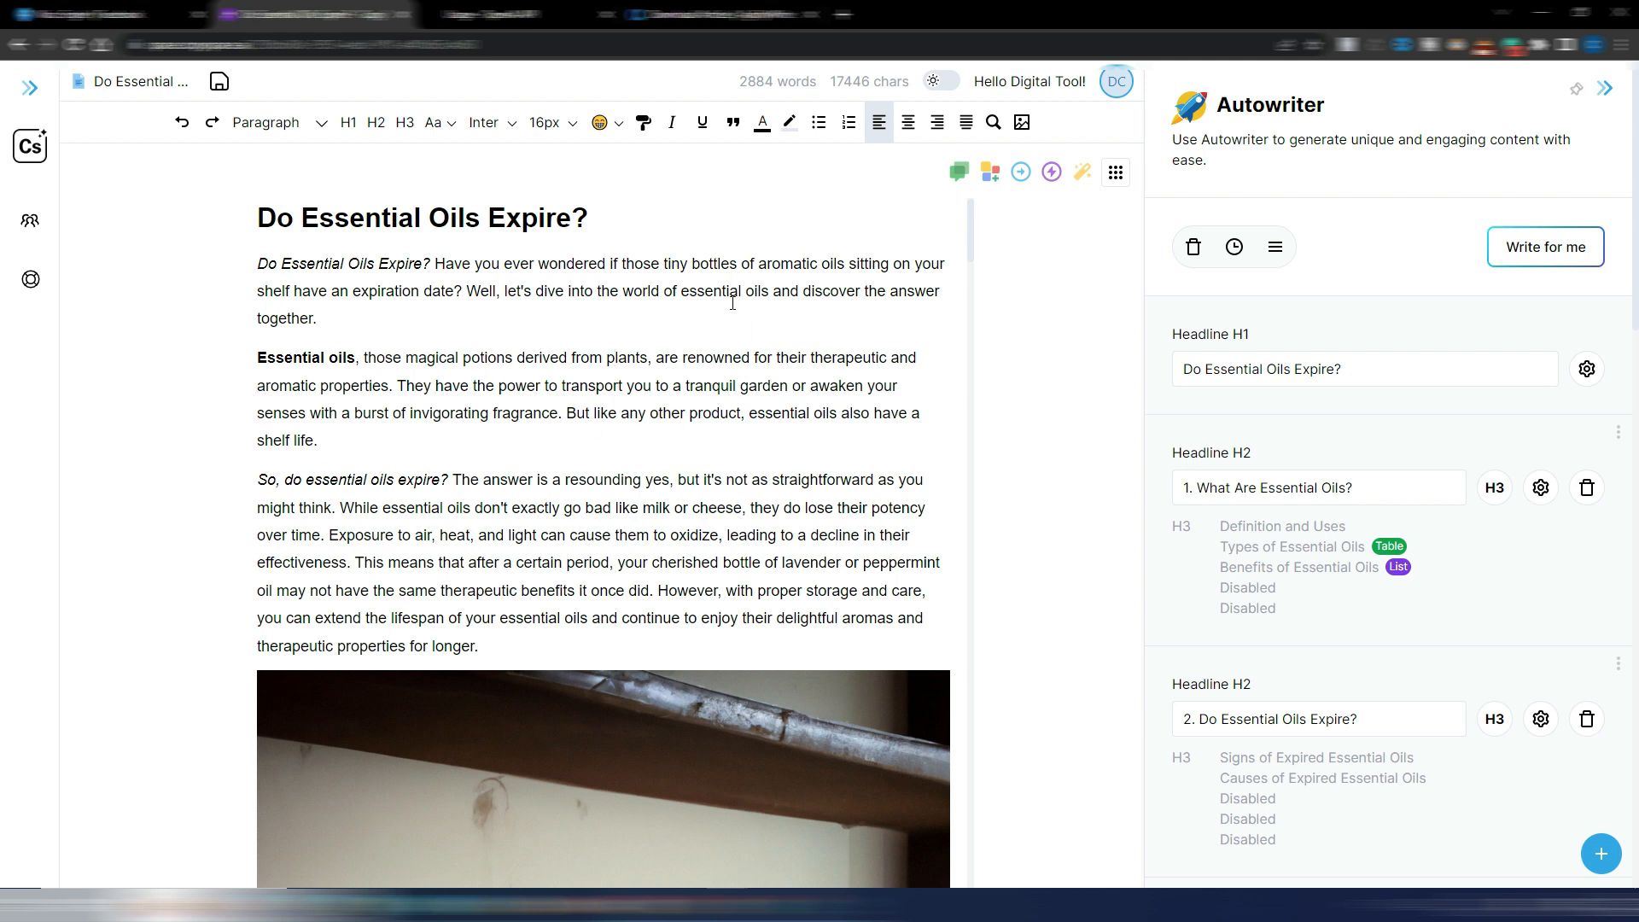
scroll(716, 252, down, 1)
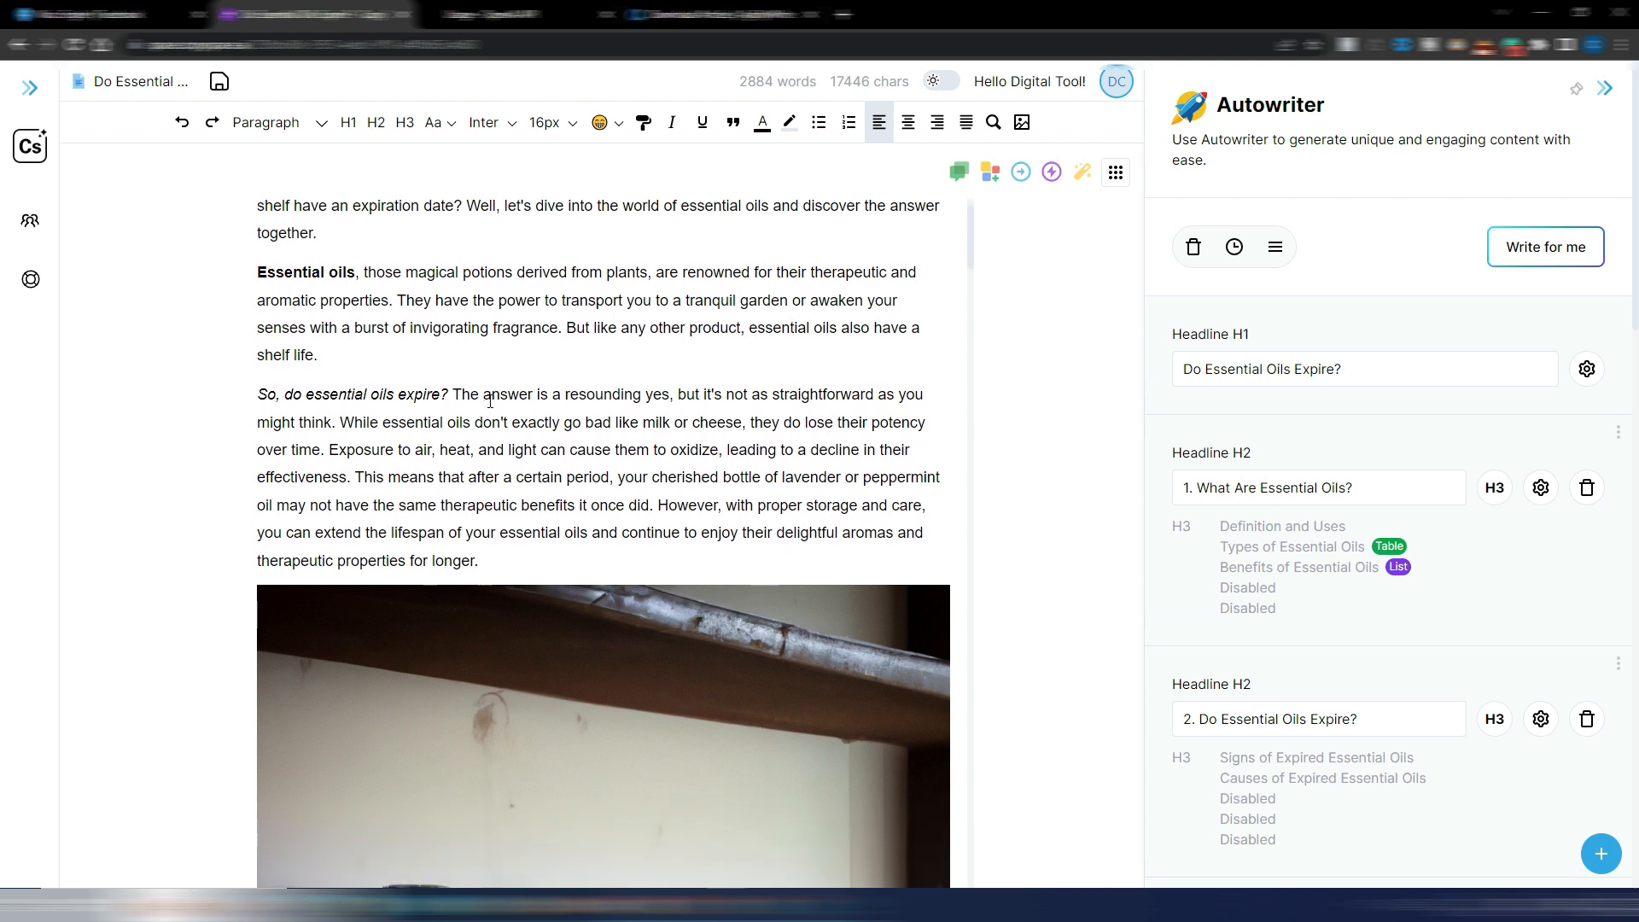
scroll(443, 423, up, 1)
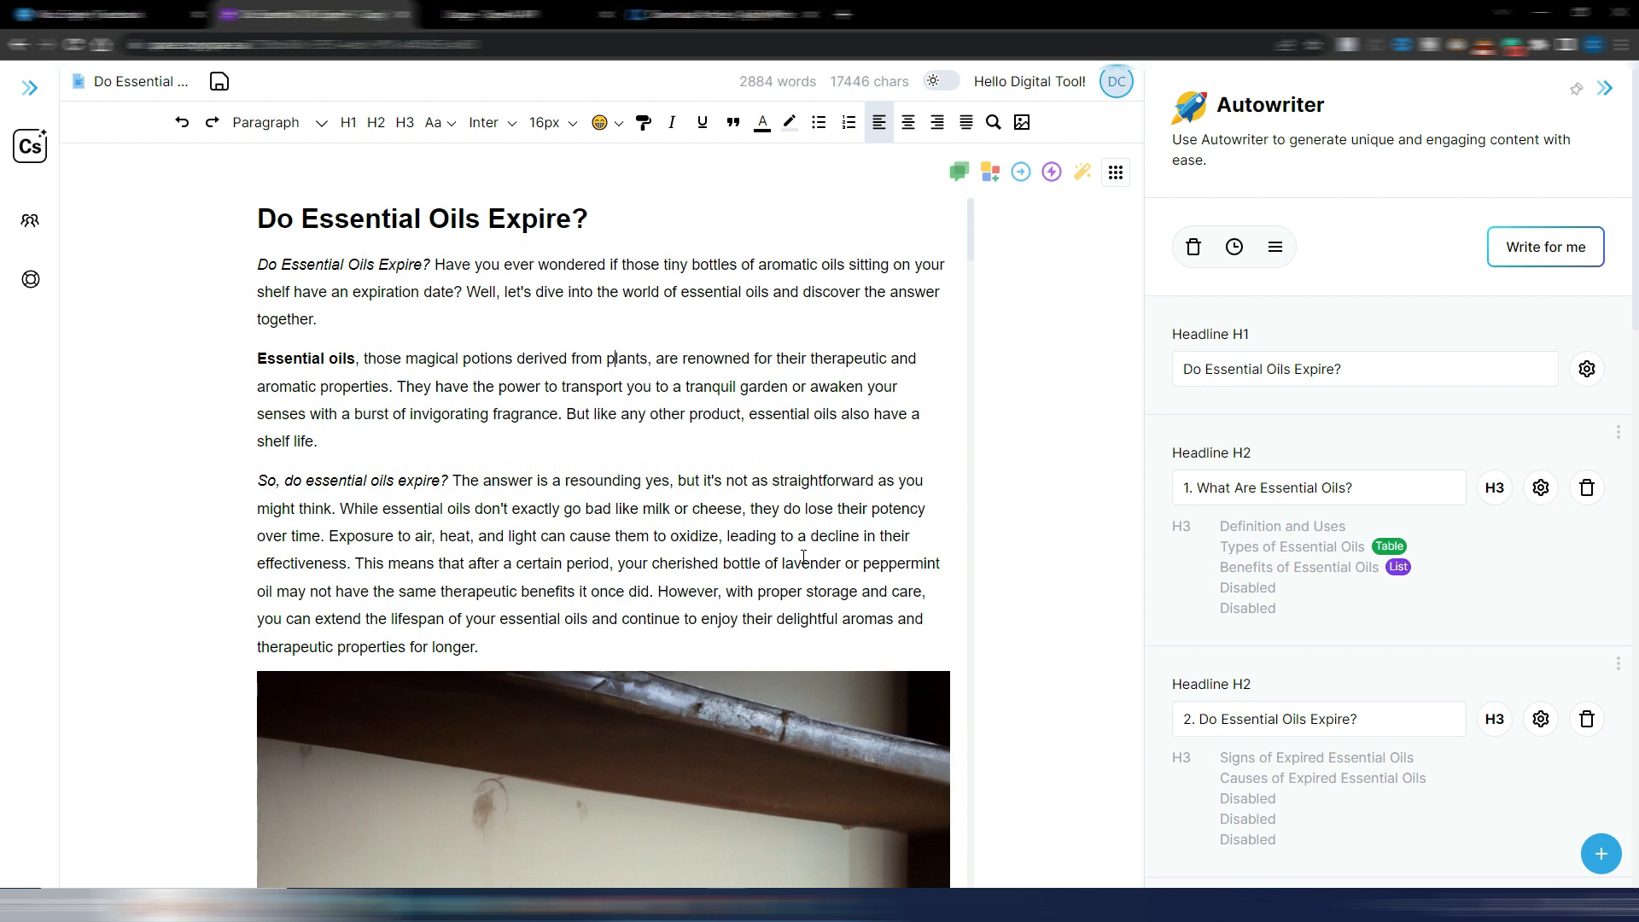
- Examine the generated hero image, its extras setting, and the "What Are Essential Oils?" section down to the table of oil types
scroll(974, 563, down, 5)
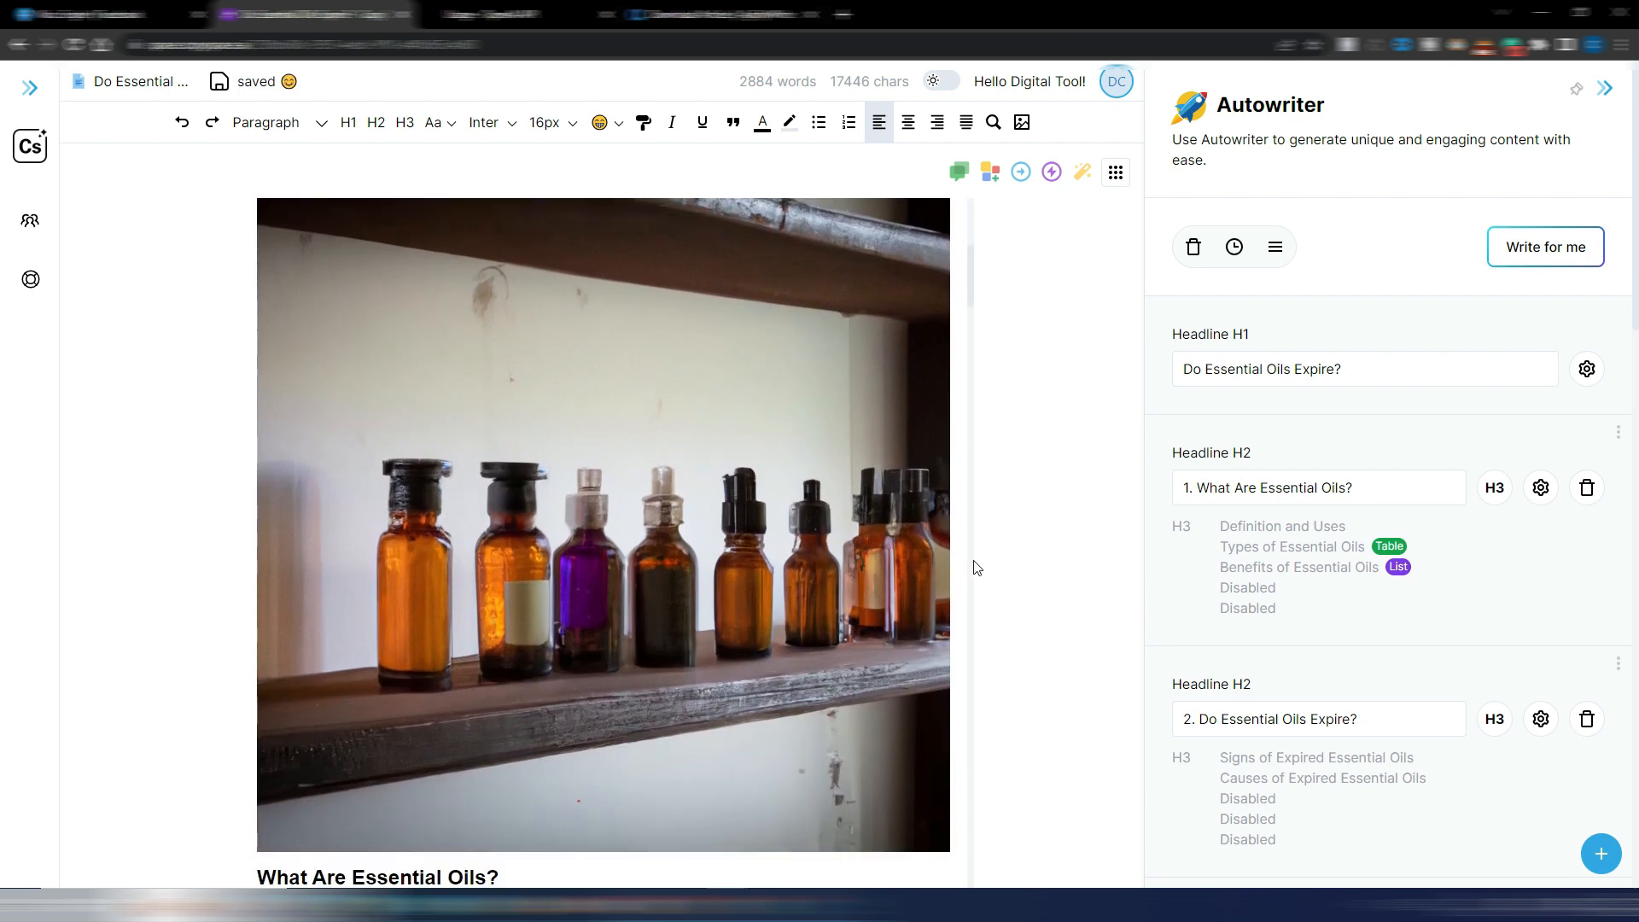
scroll(977, 568, down, 1)
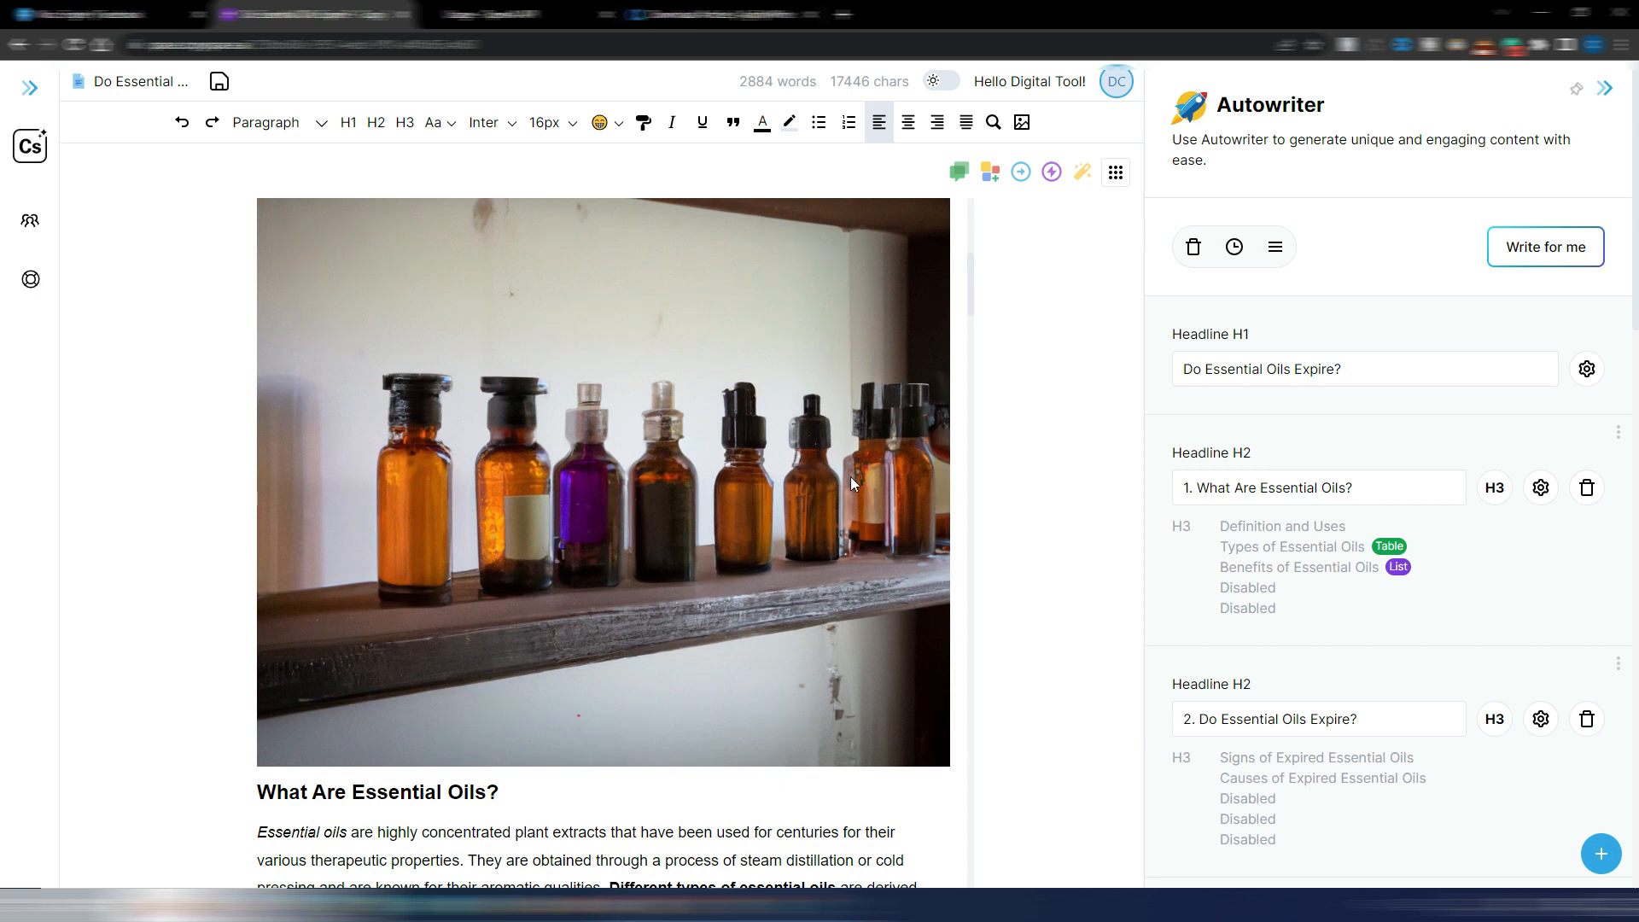
scroll(1329, 488, down, 15)
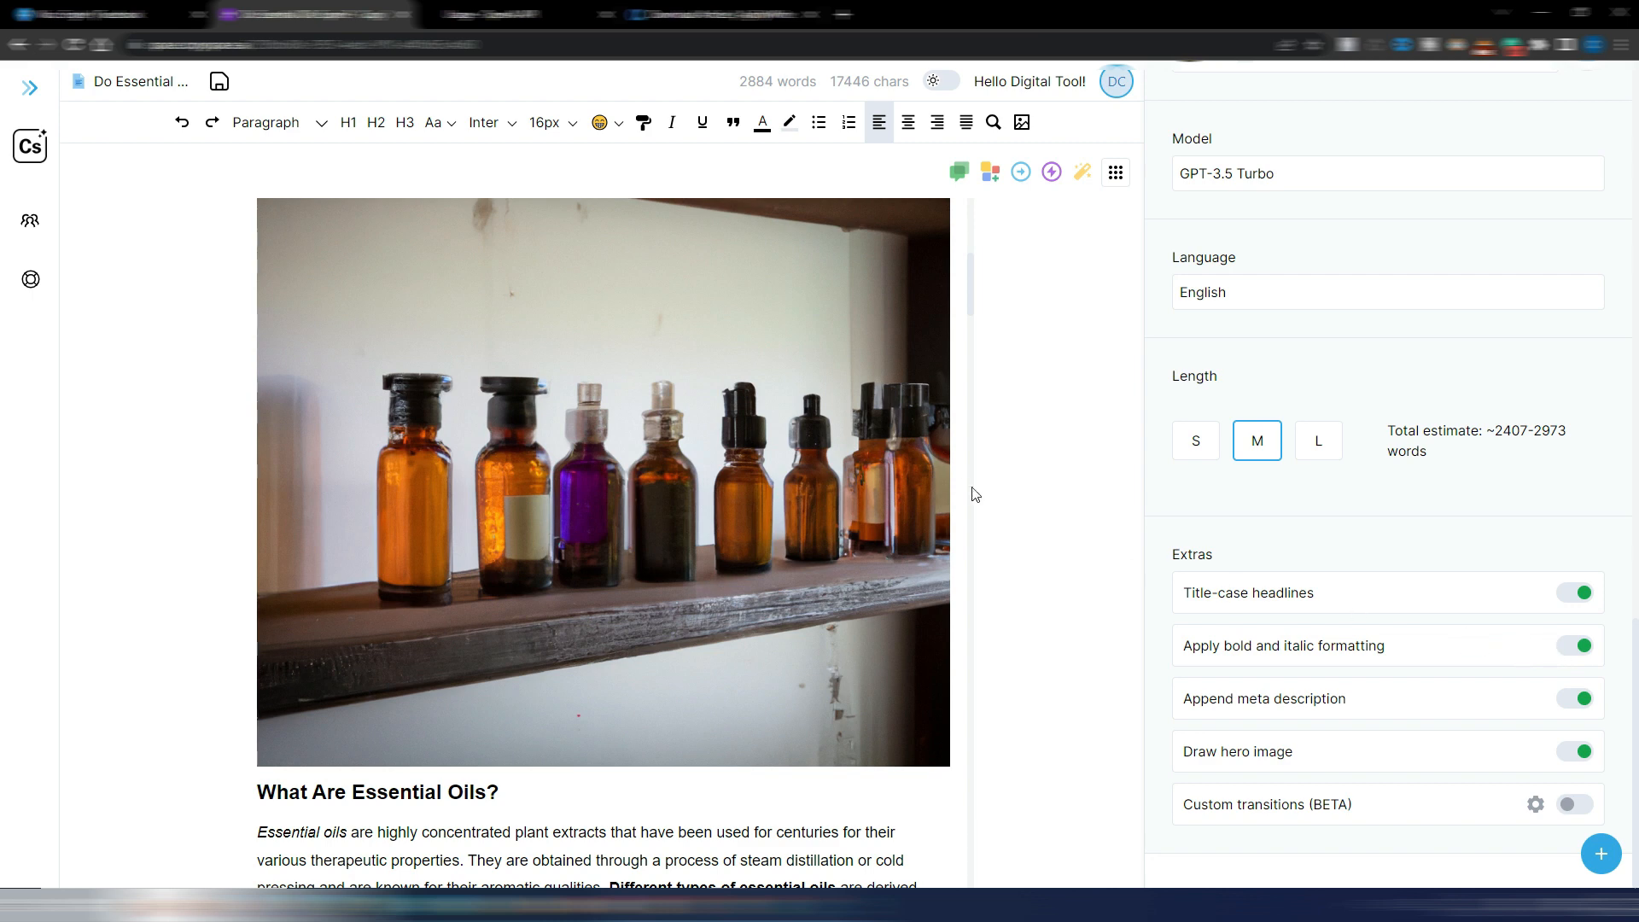
scroll(1083, 541, up, 5)
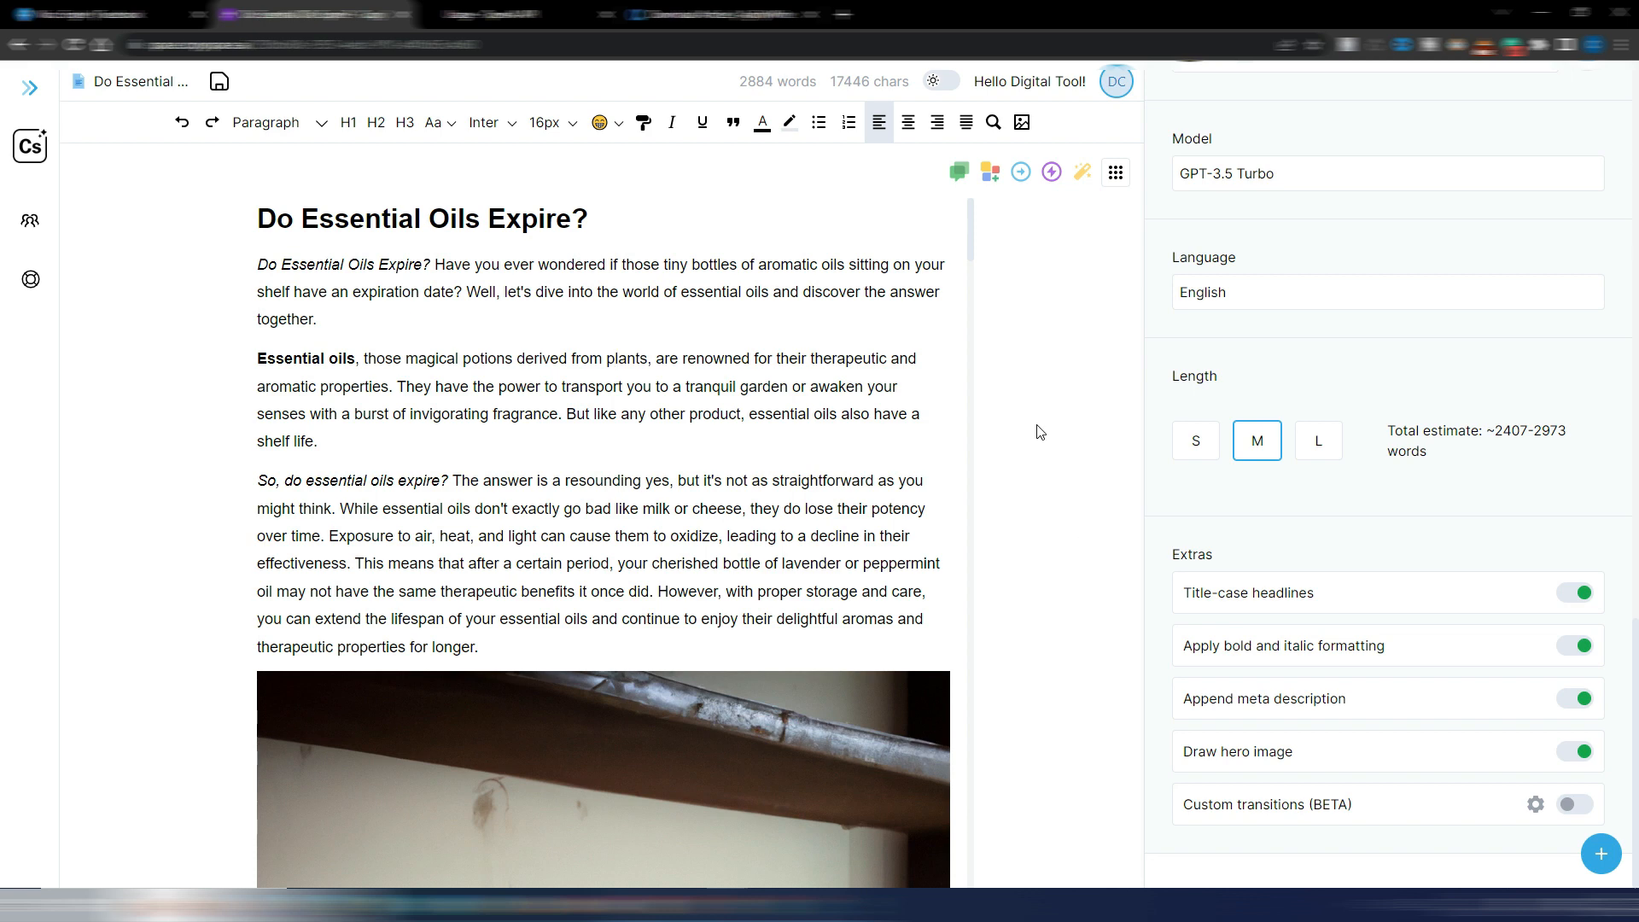
drag(971, 245, 978, 342)
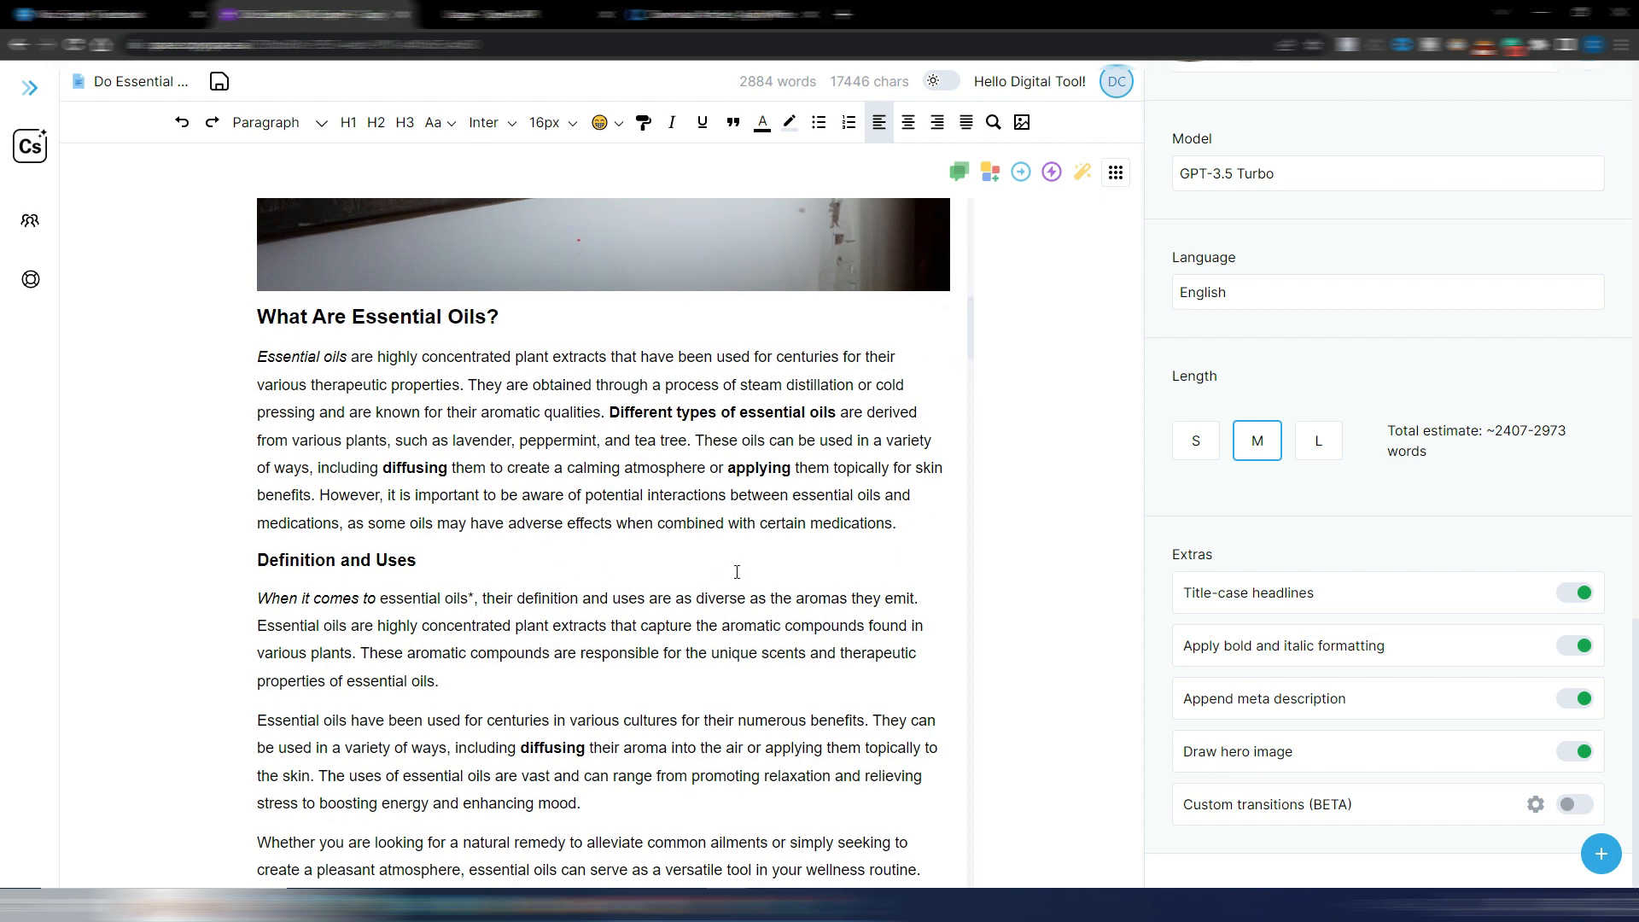
scroll(737, 571, down, 1)
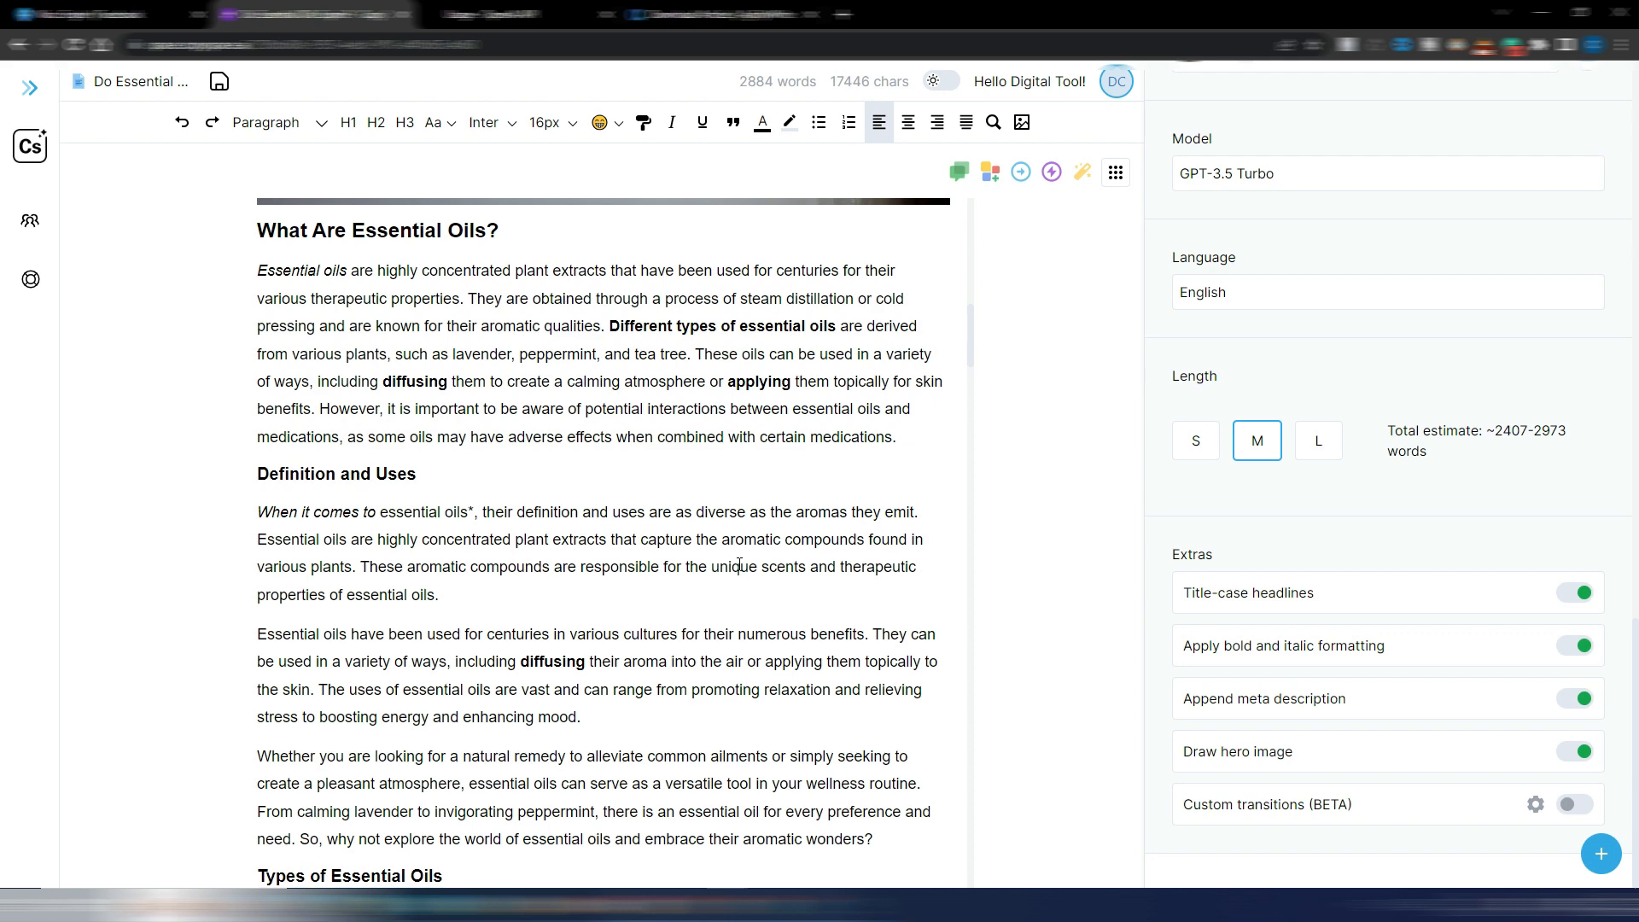
scroll(739, 565, down, 2)
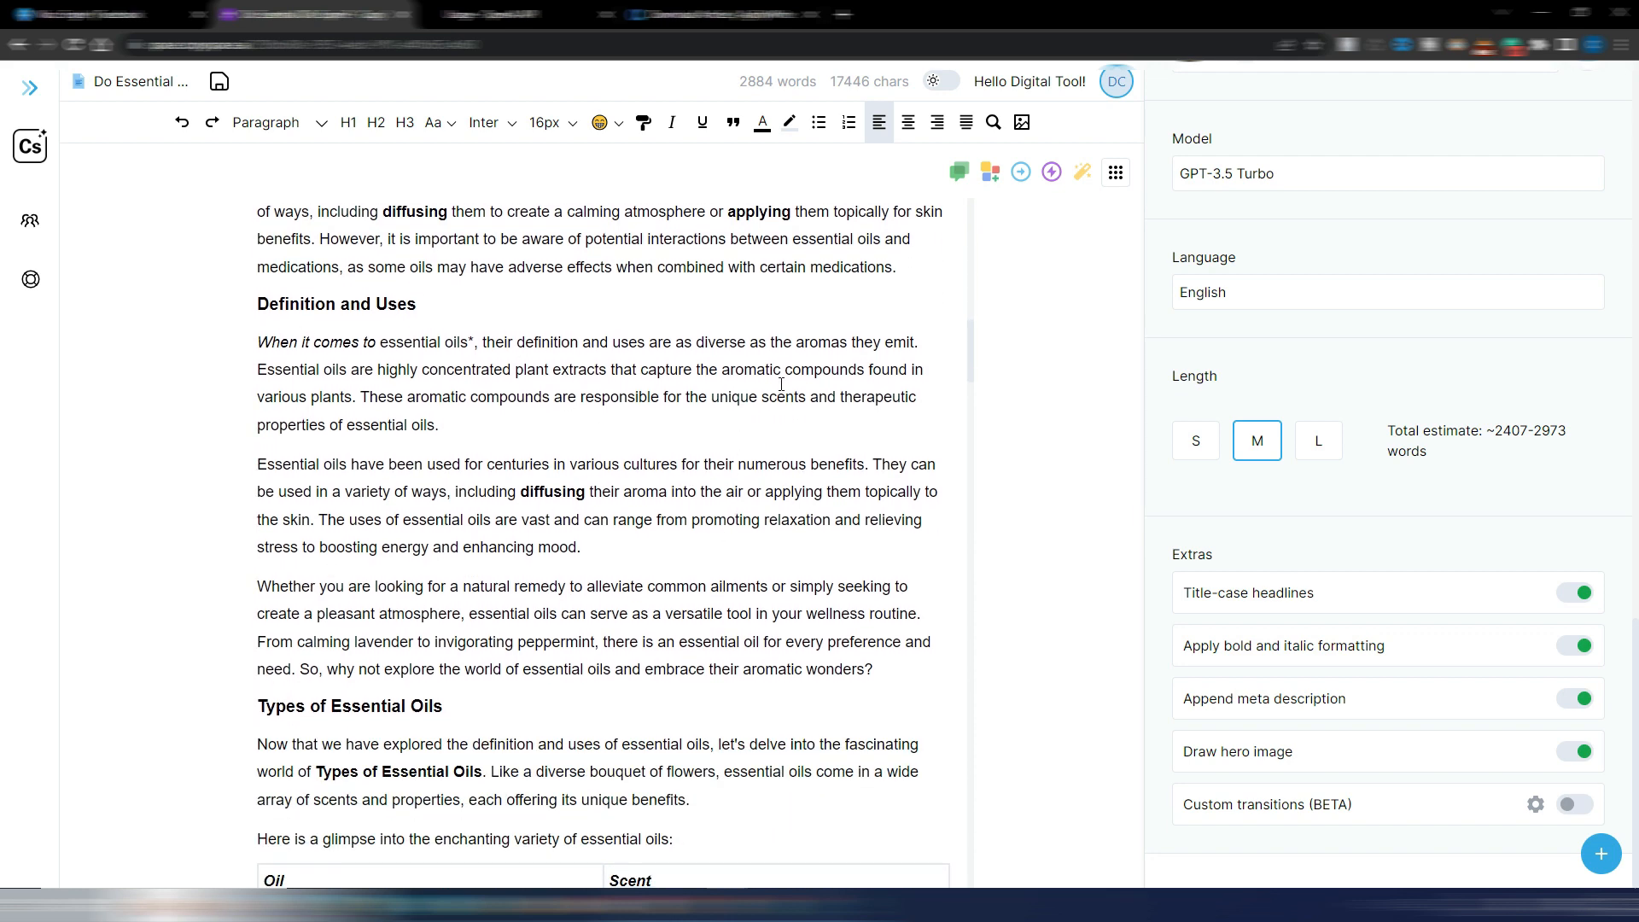
scroll(781, 385, down, 4)
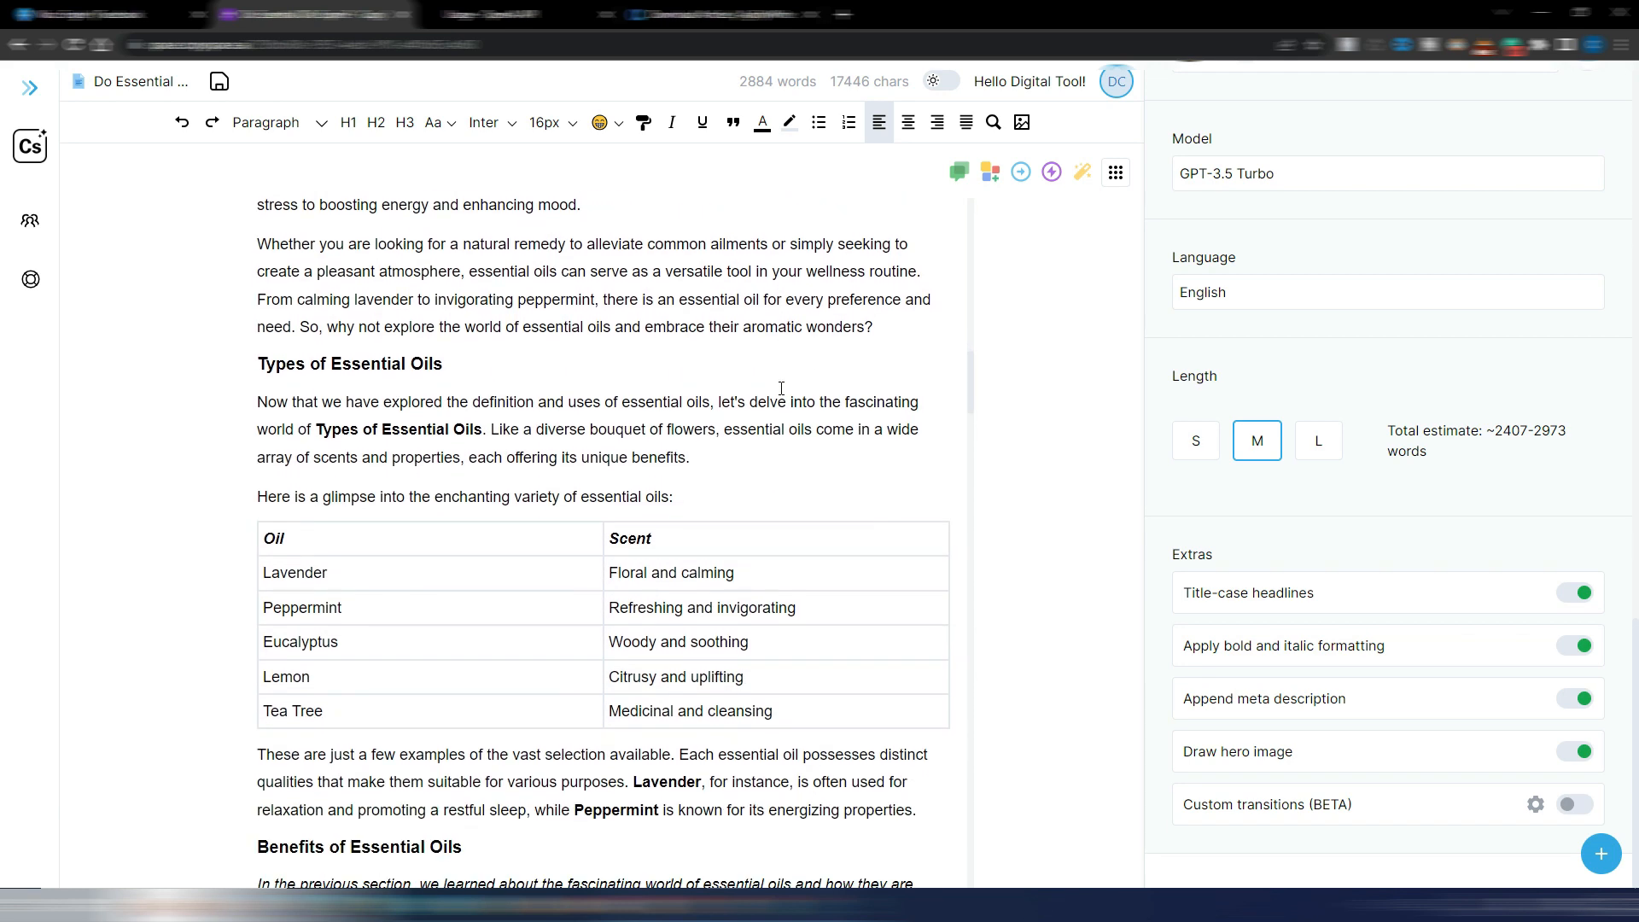
scroll(782, 388, down, 1)
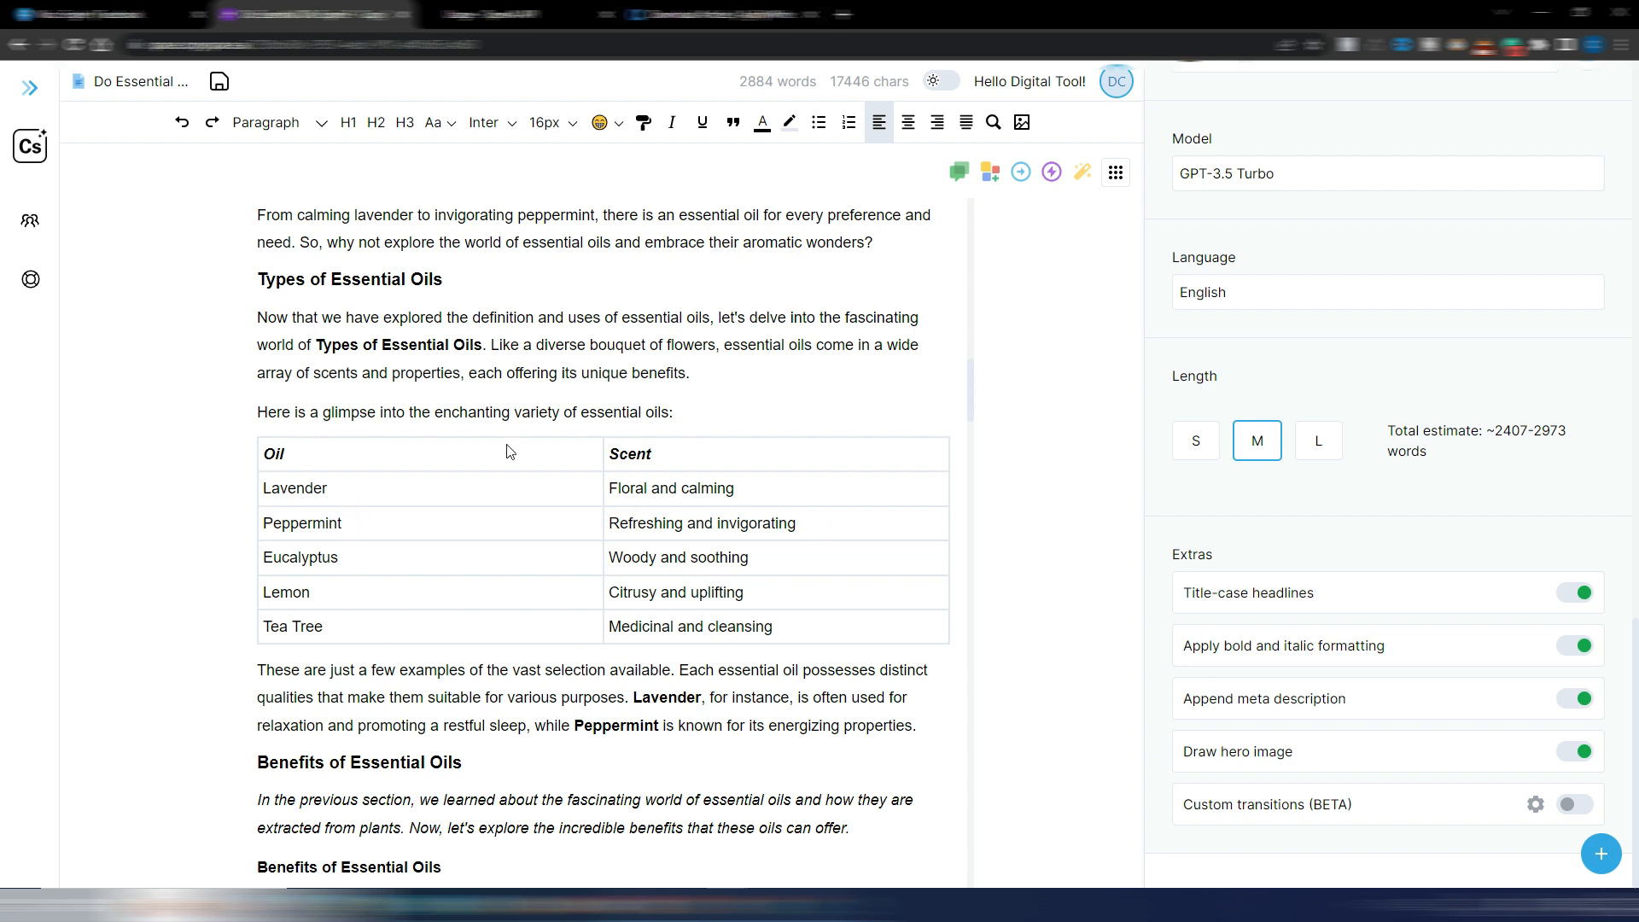
- Examine the Benefits of Essential Oils list against the outline, and read through the sections on expired oils and storage tips
scroll(940, 389, down, 6)
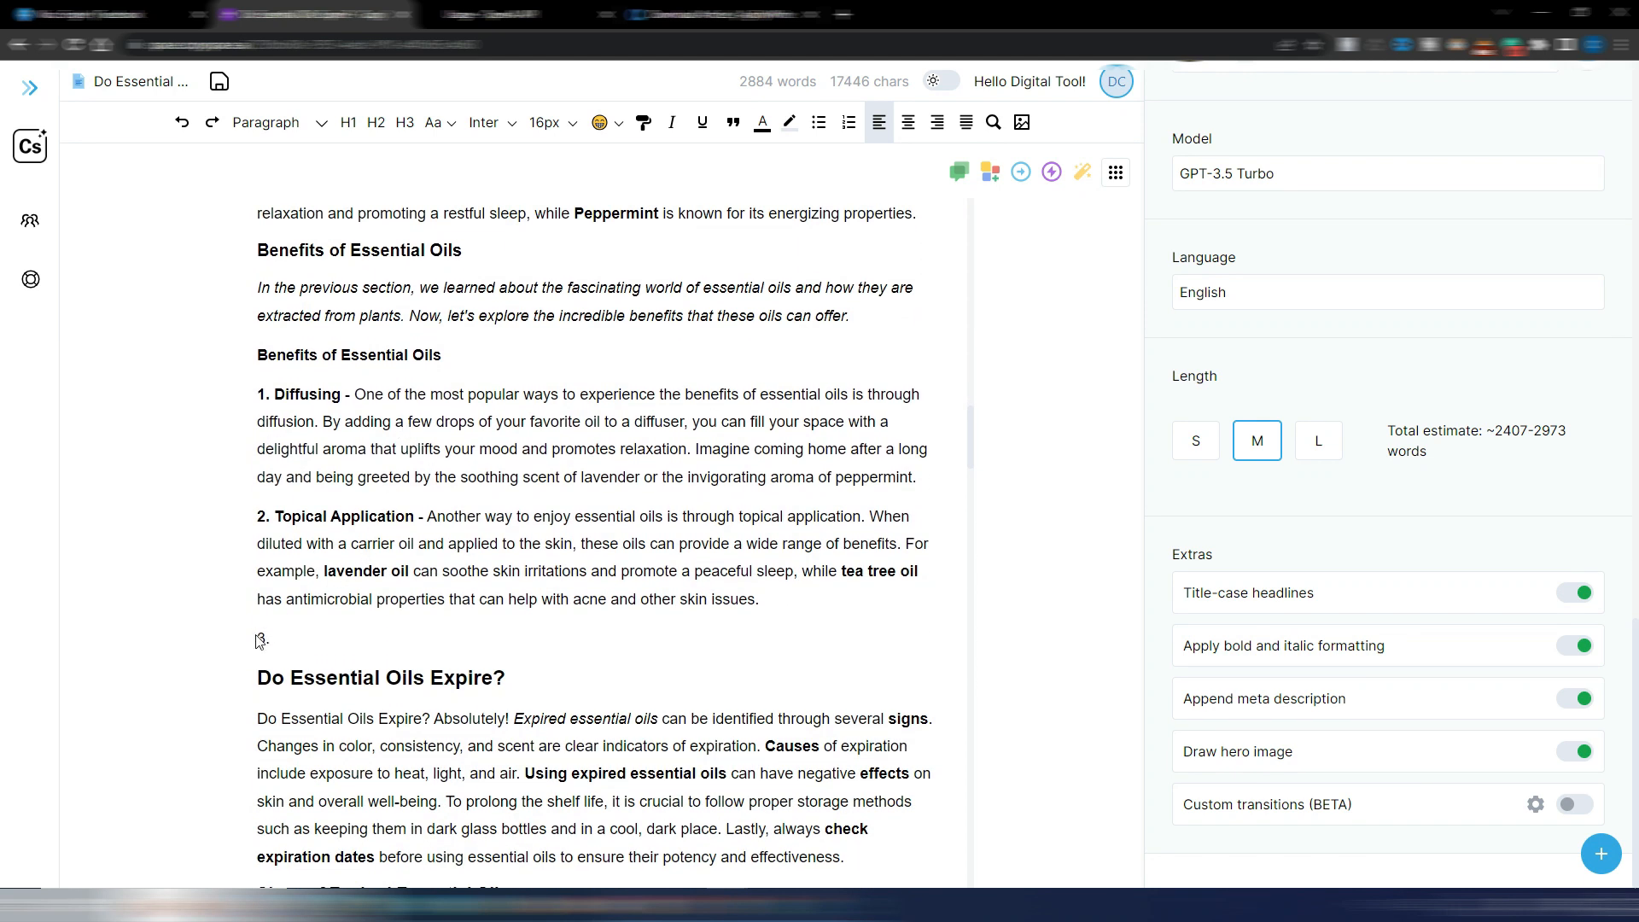
drag(289, 639, 244, 643)
click(301, 640)
scroll(1332, 436, up, 15)
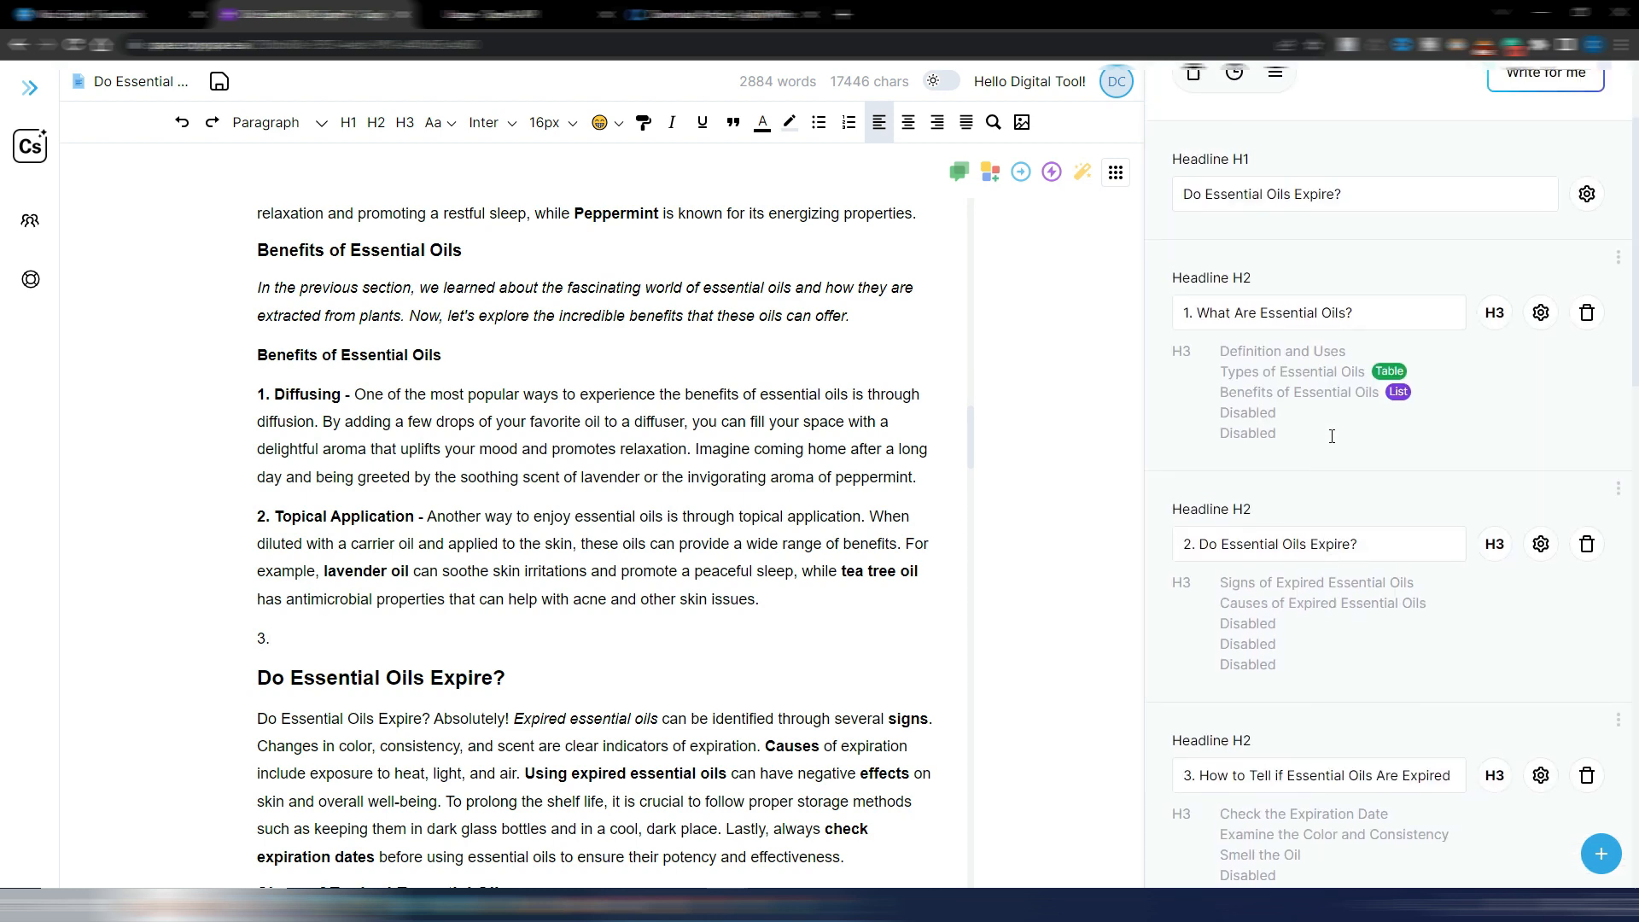
scroll(1332, 436, up, 2)
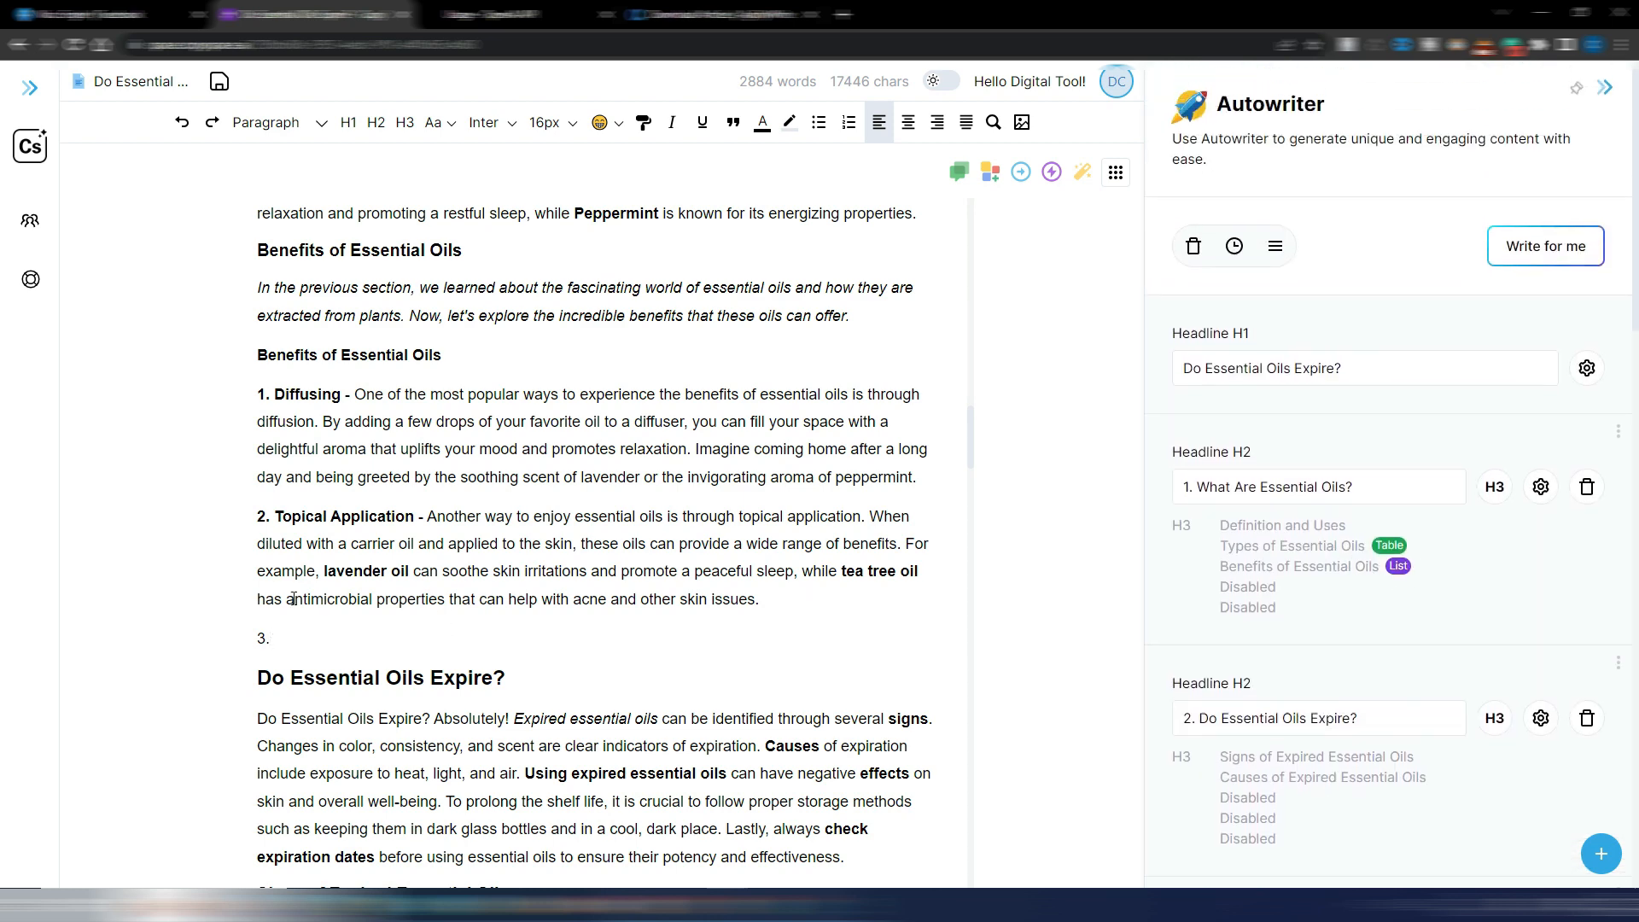
scroll(353, 624, down, 6)
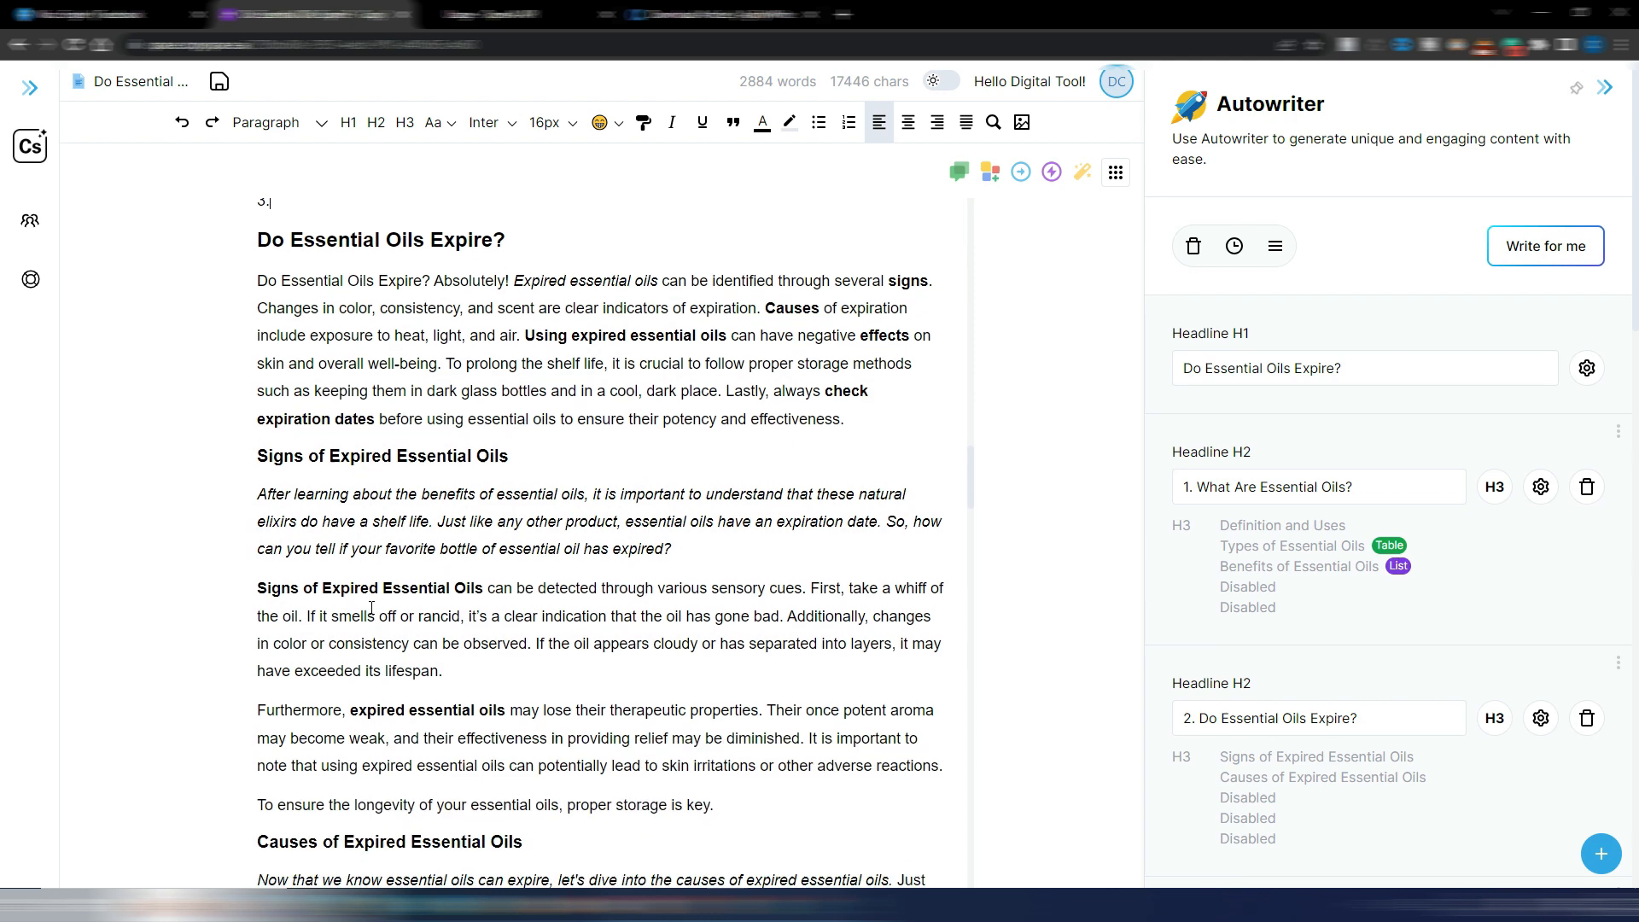
scroll(744, 510, down, 3)
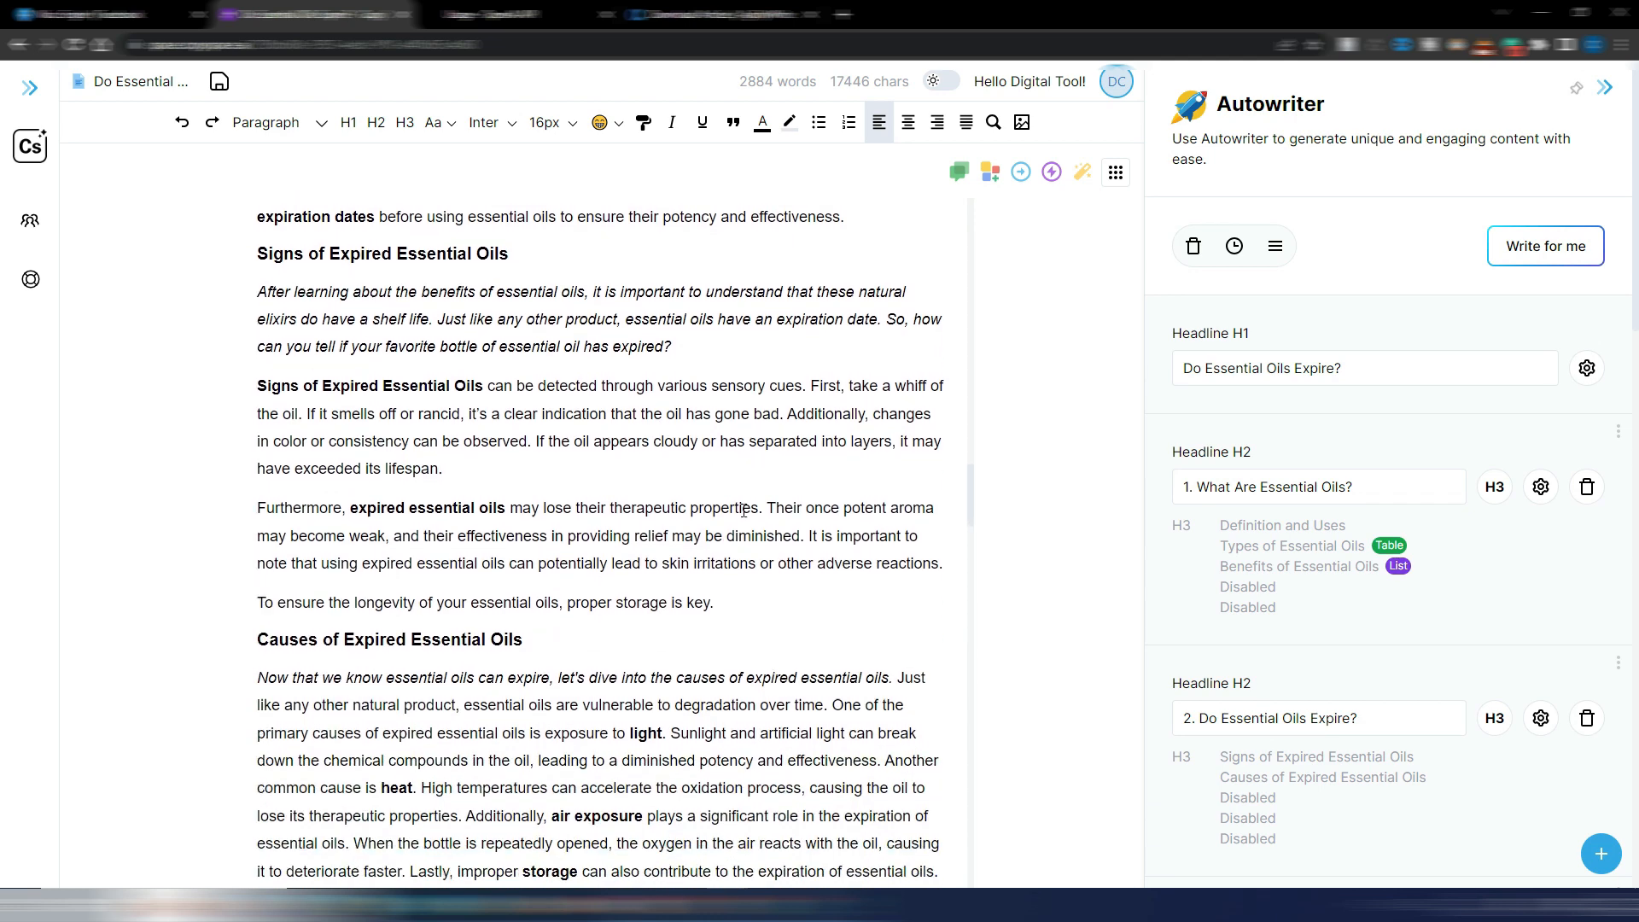
scroll(744, 511, down, 4)
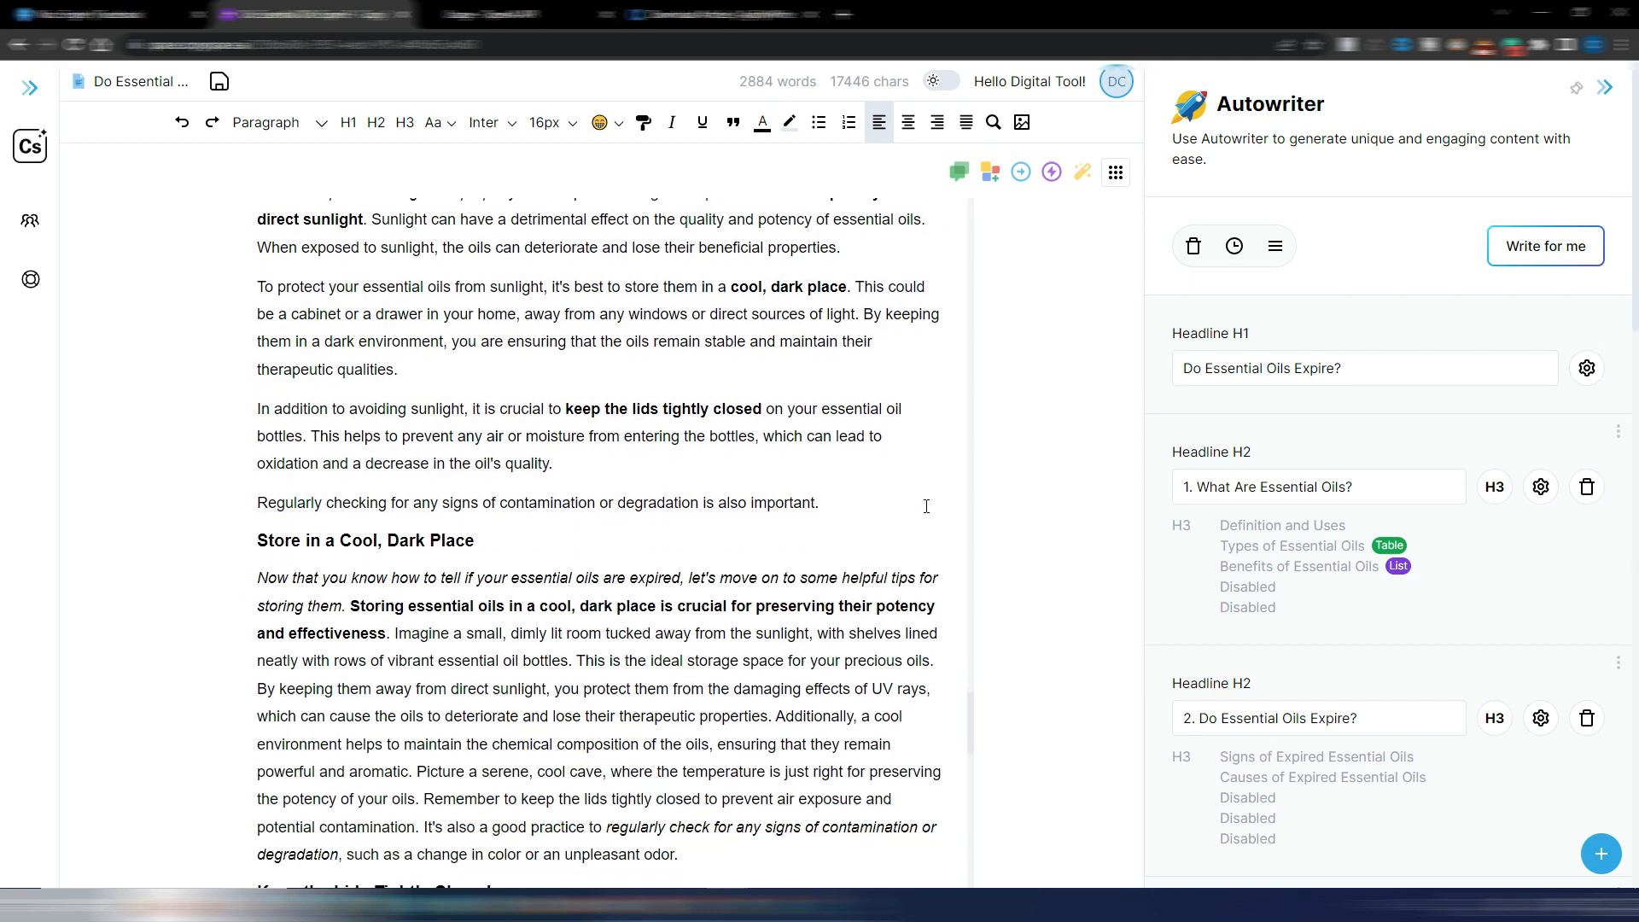
- Read the remaining storage tips, both Conclusion sections and the closing meta description, comparing them with the Autowriter outline
scroll(926, 507, down, 2)
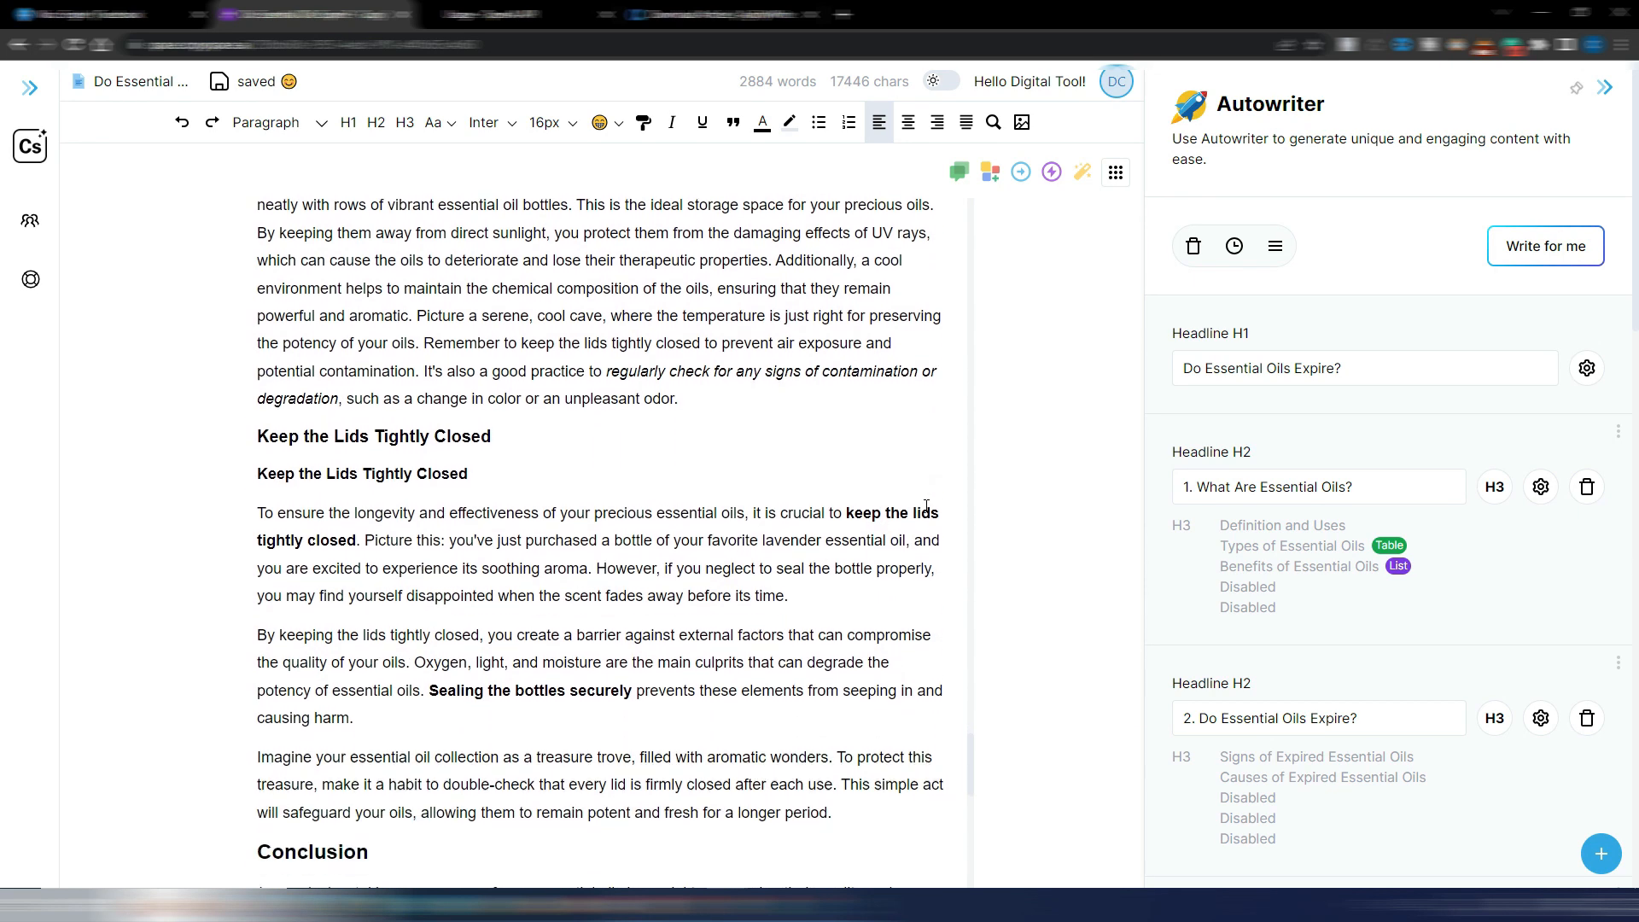
scroll(927, 507, down, 3)
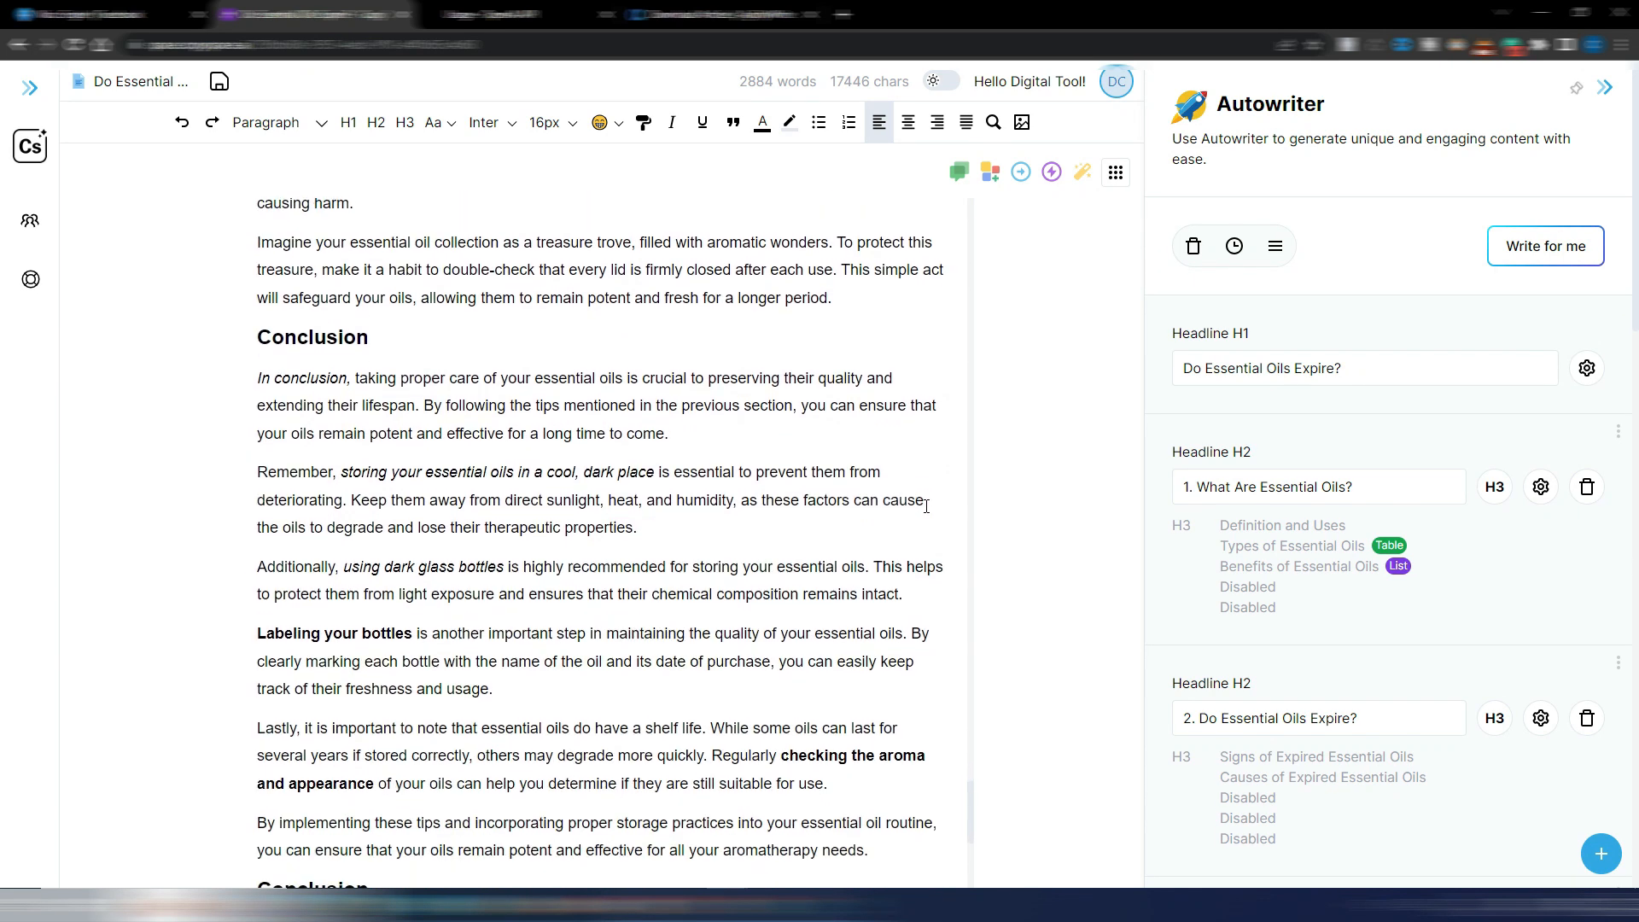
scroll(927, 506, down, 5)
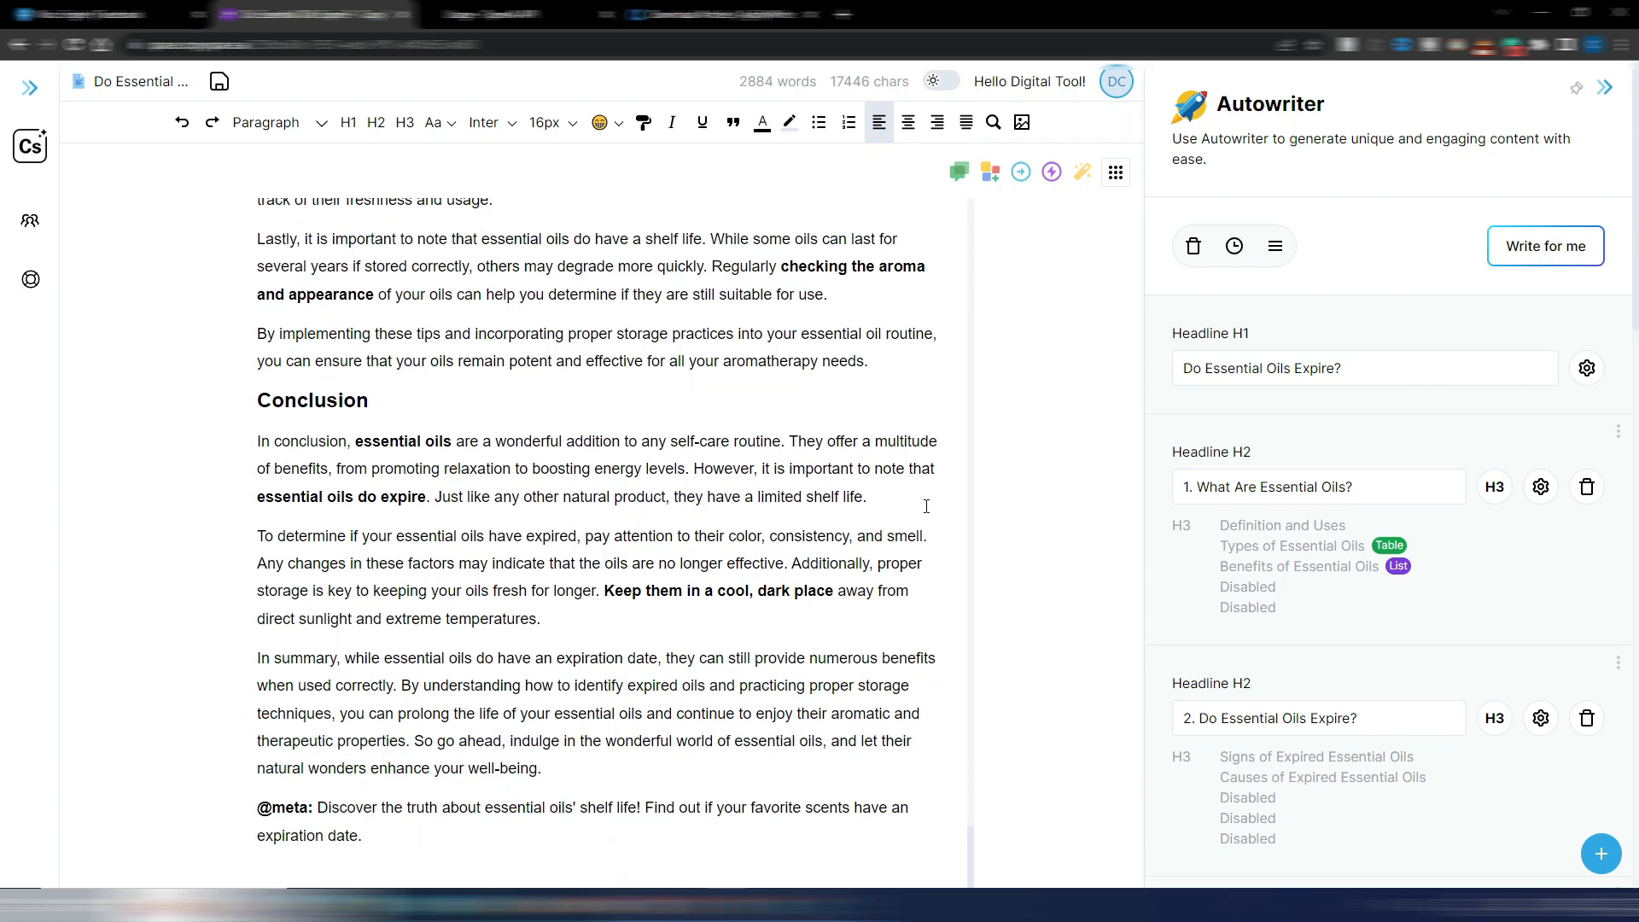
scroll(926, 507, up, 5)
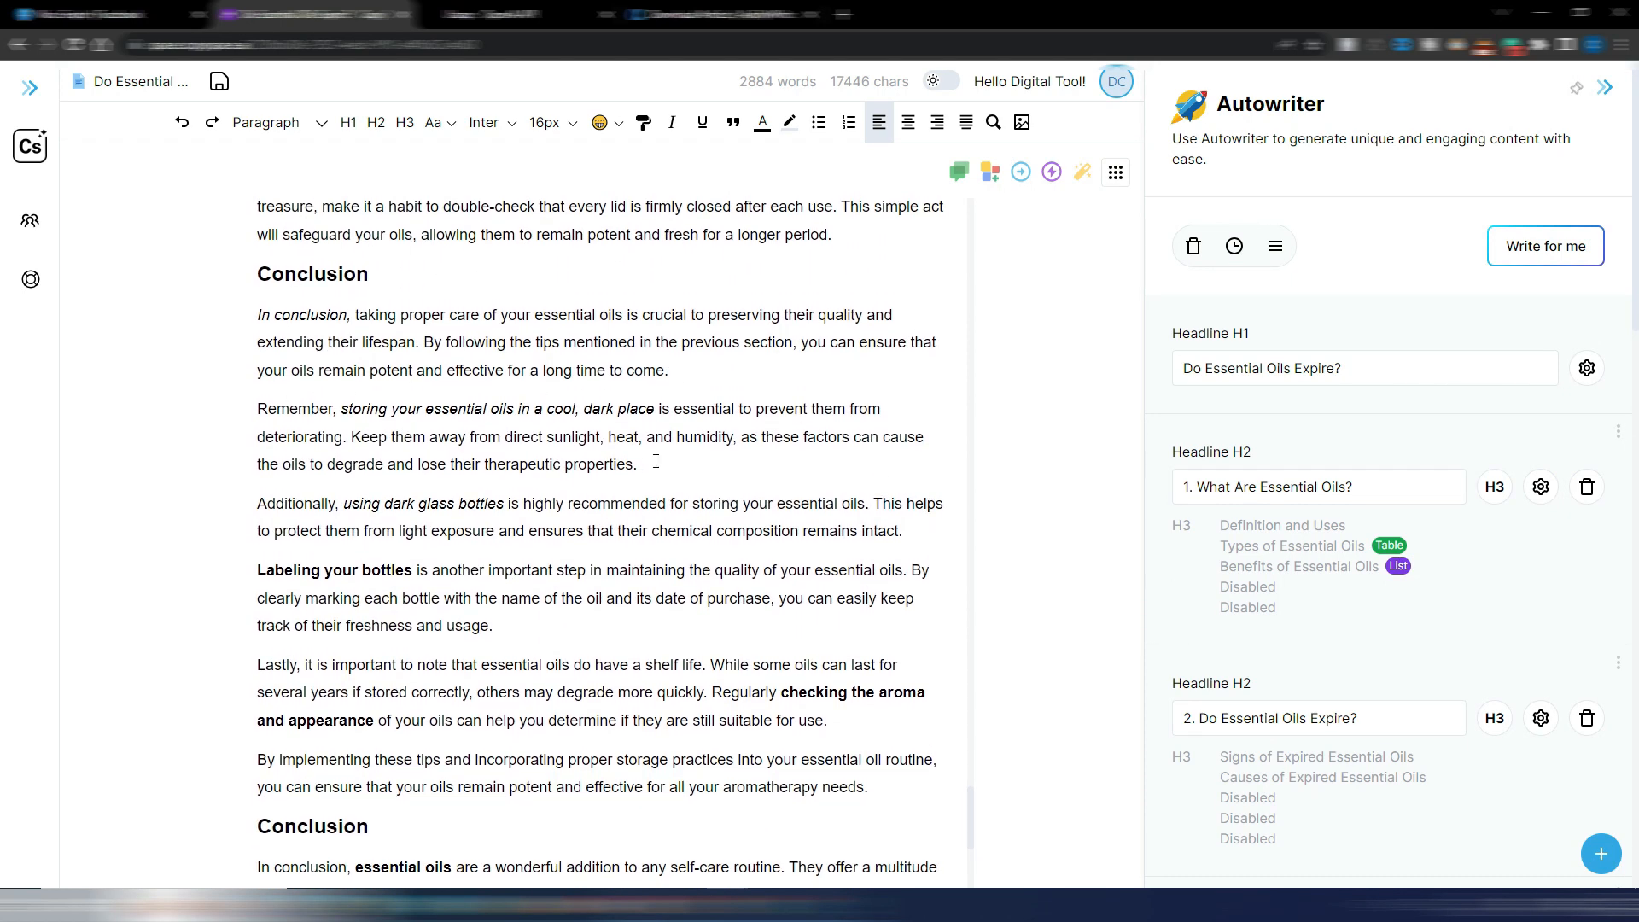
scroll(655, 465, down, 3)
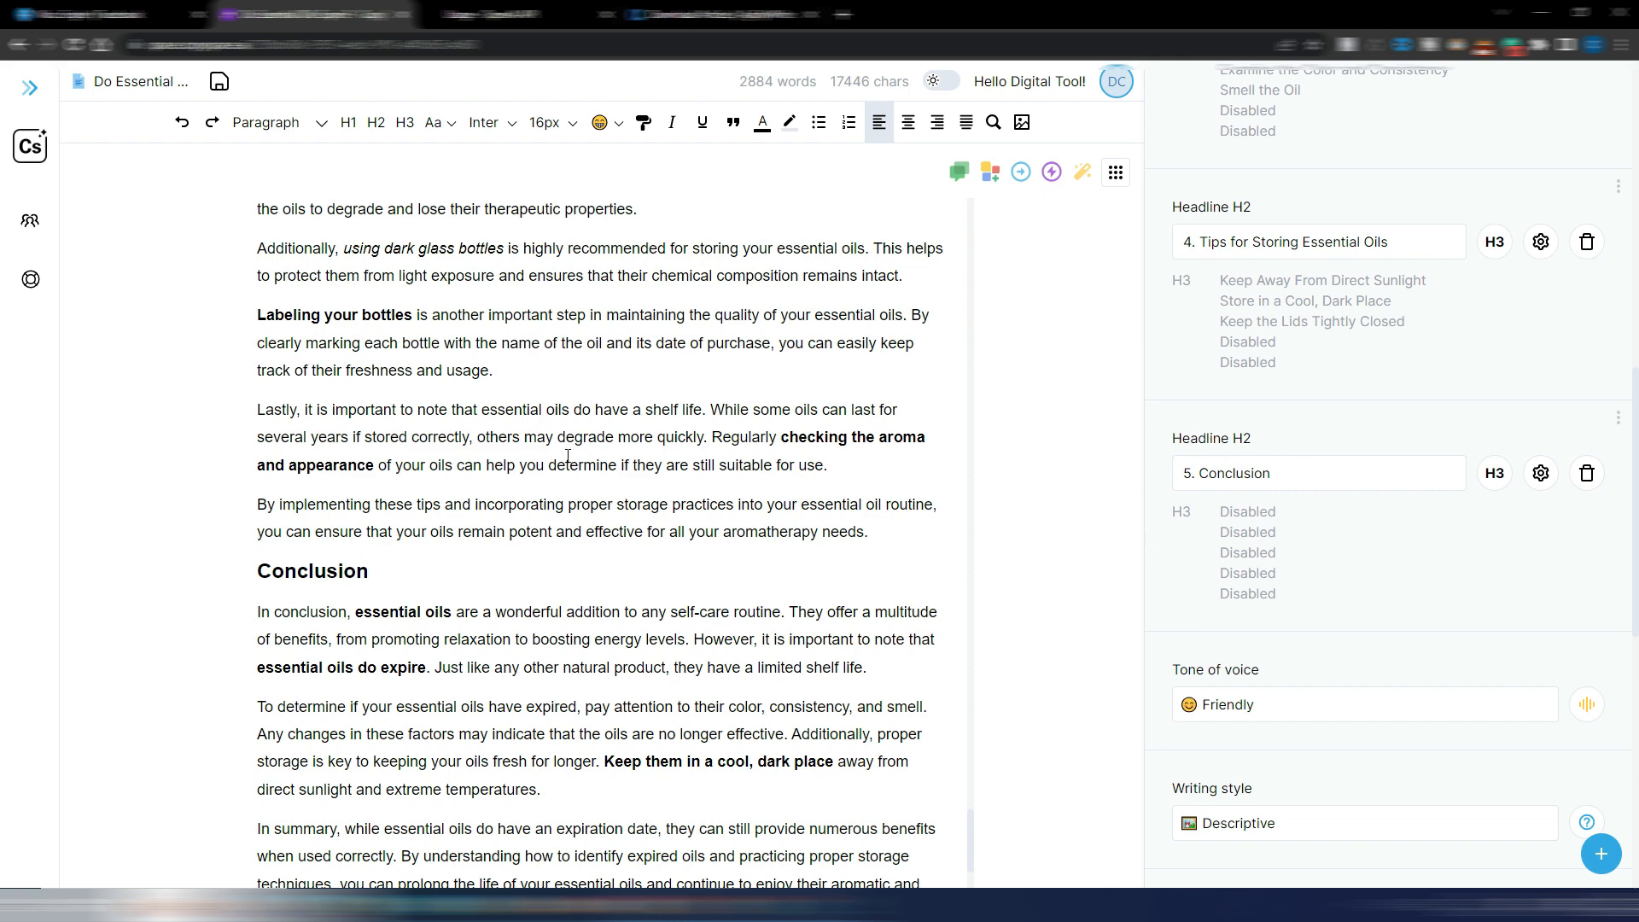
scroll(568, 456, down, 2)
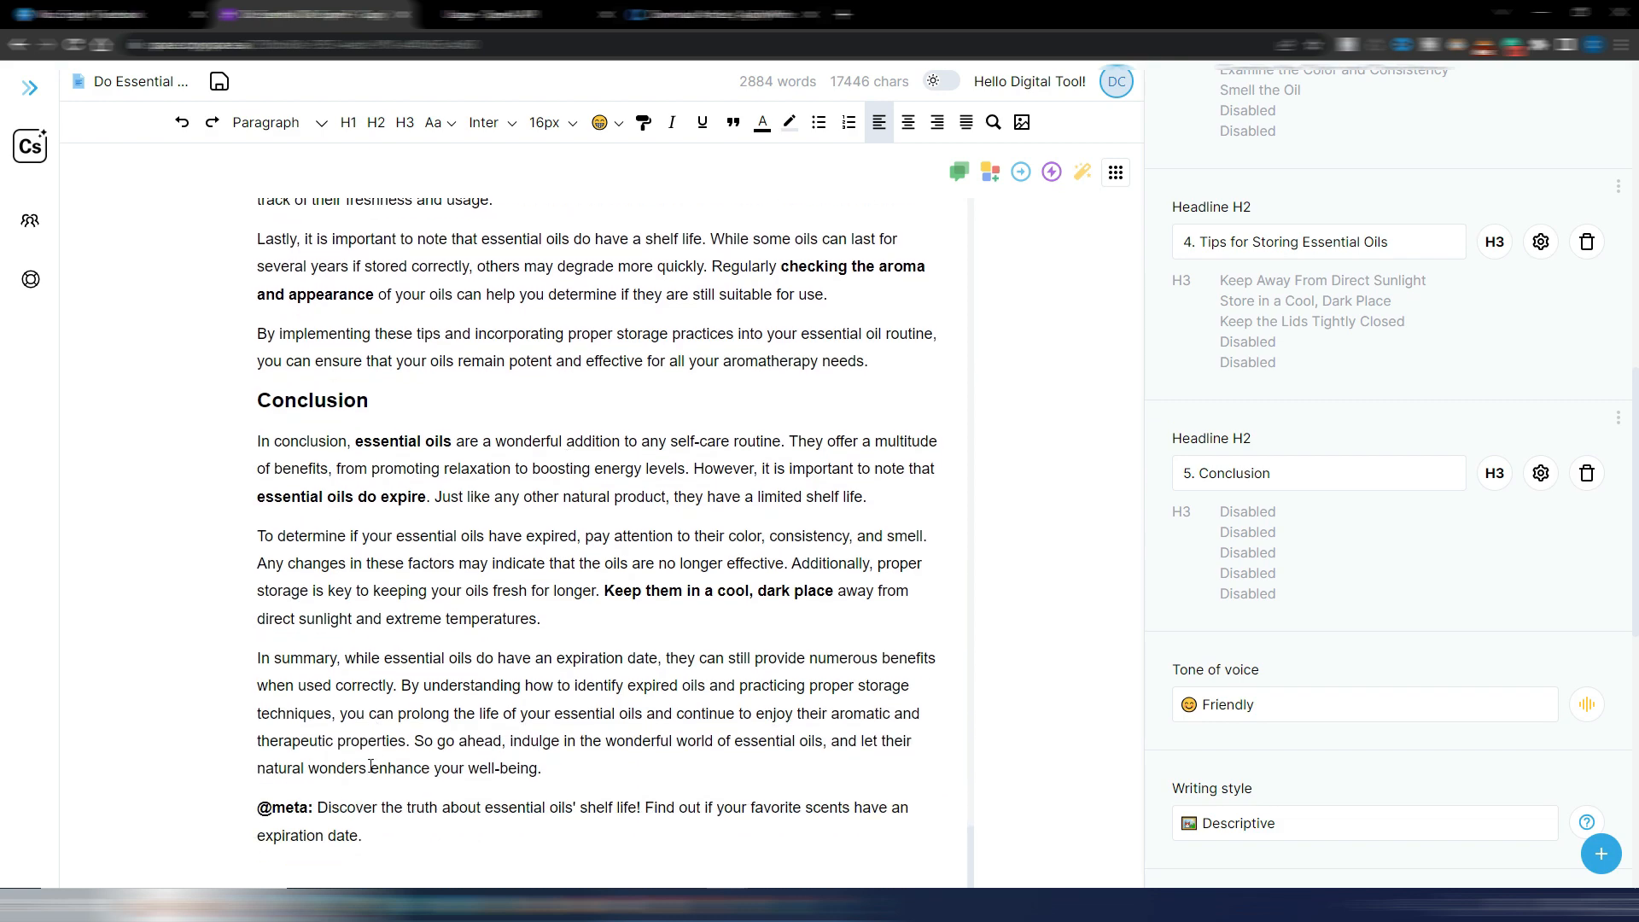
- Inspect the background information and keywords settings of the "What Are Essential Oils?" heading, close them, and revisit the Benefits of Essential Oils list
scroll(648, 794, up, 15)
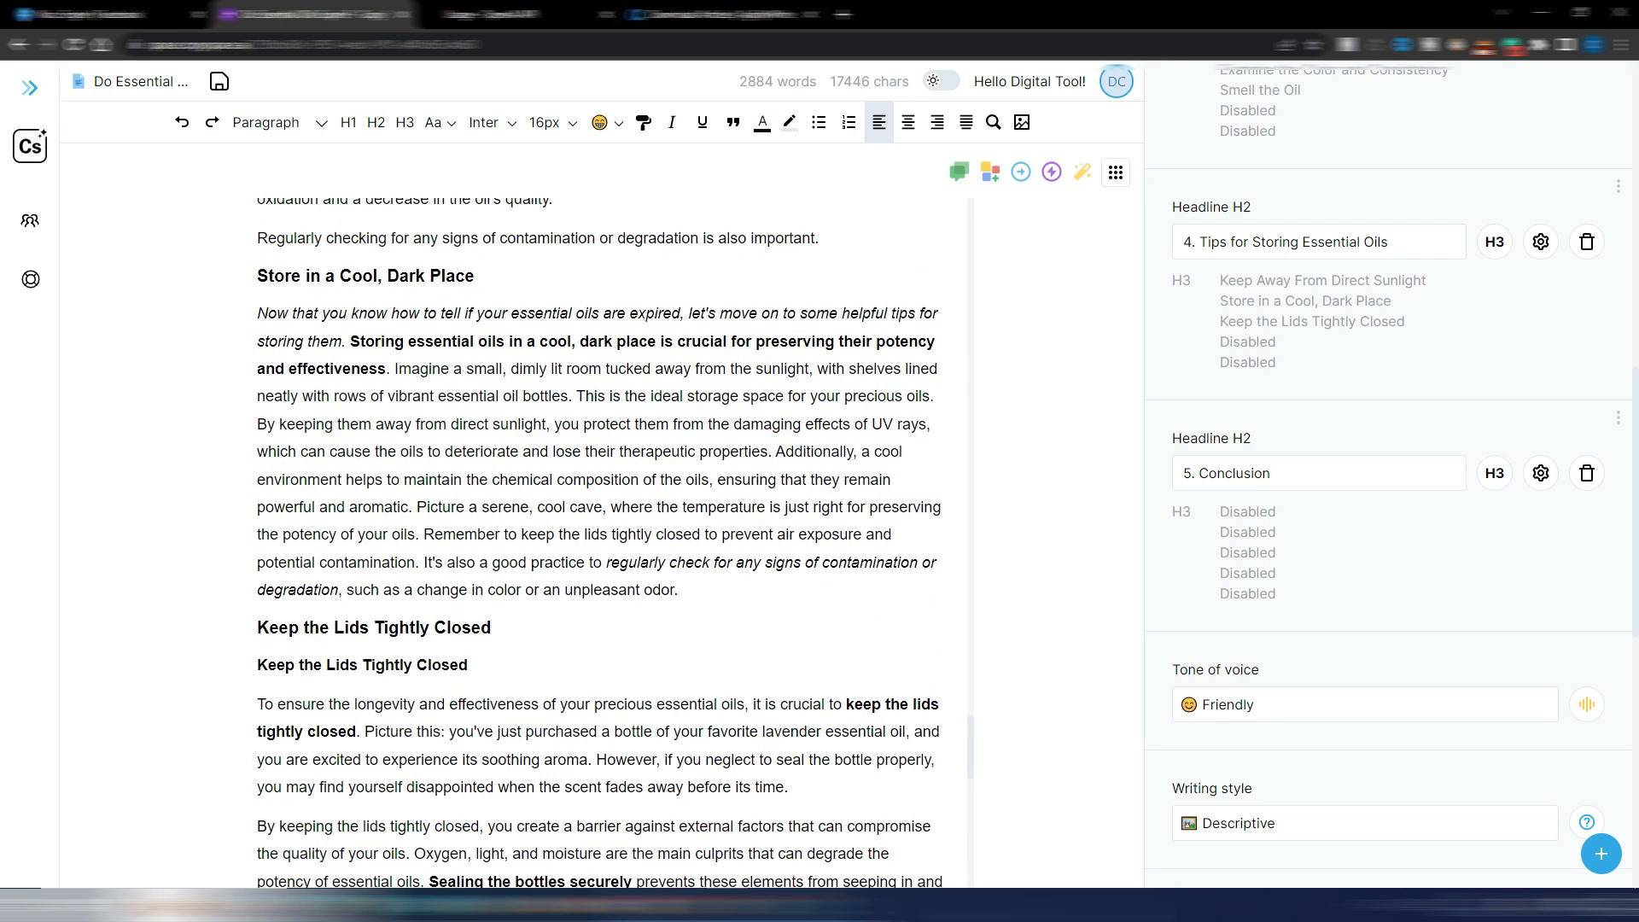
scroll(982, 700, up, 7)
drag(990, 630, 980, 220)
scroll(1408, 367, up, 10)
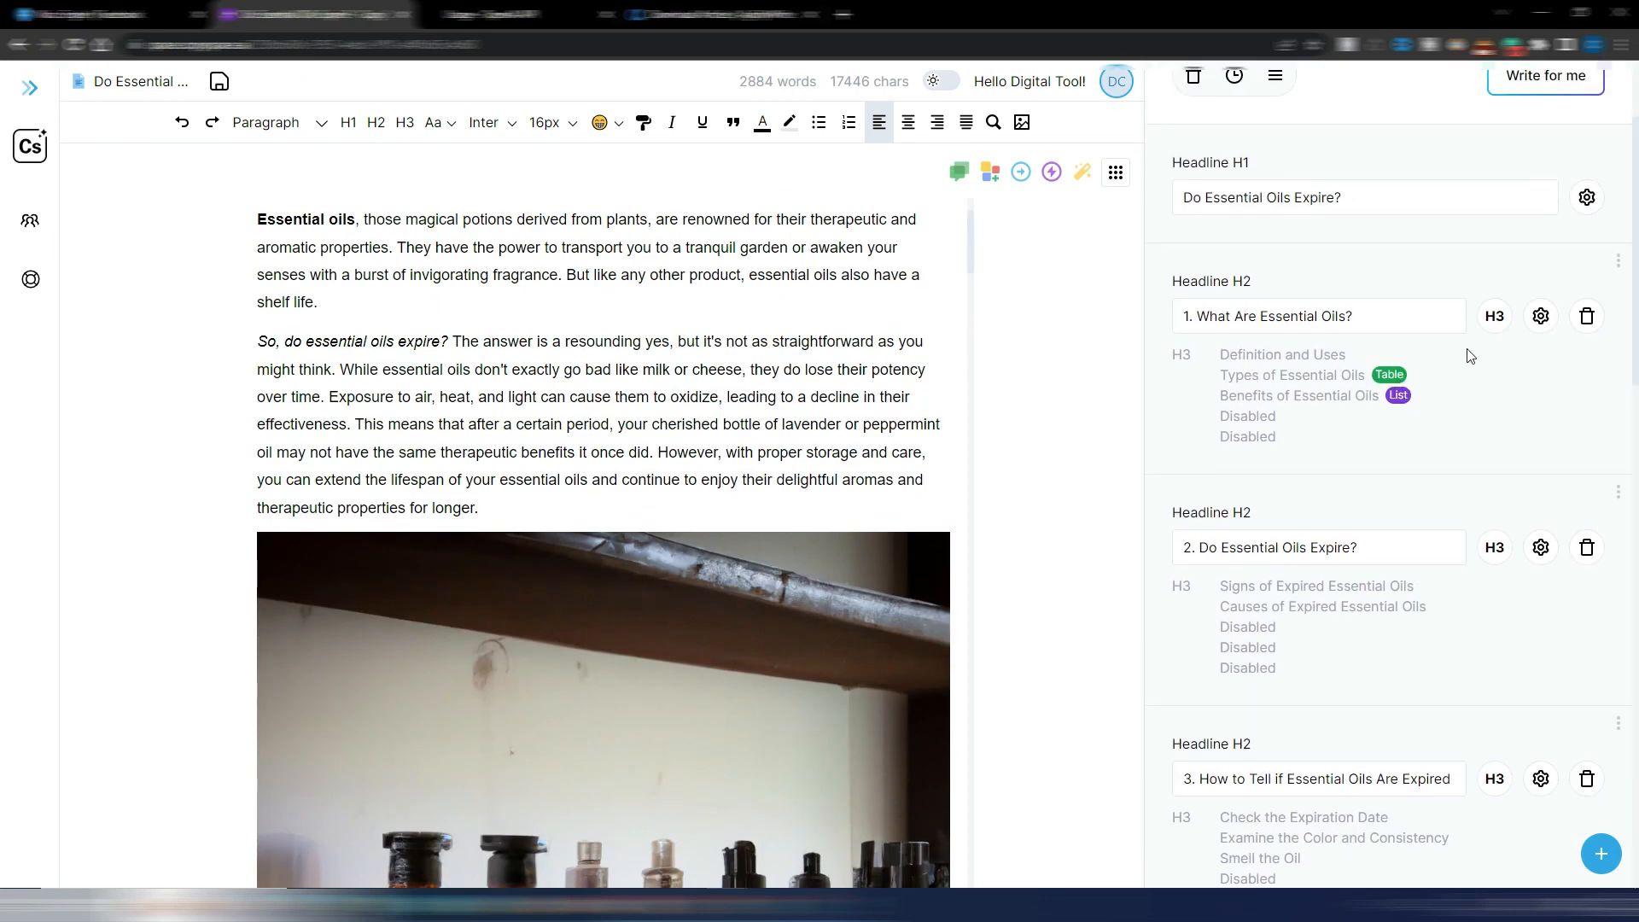
click(1541, 316)
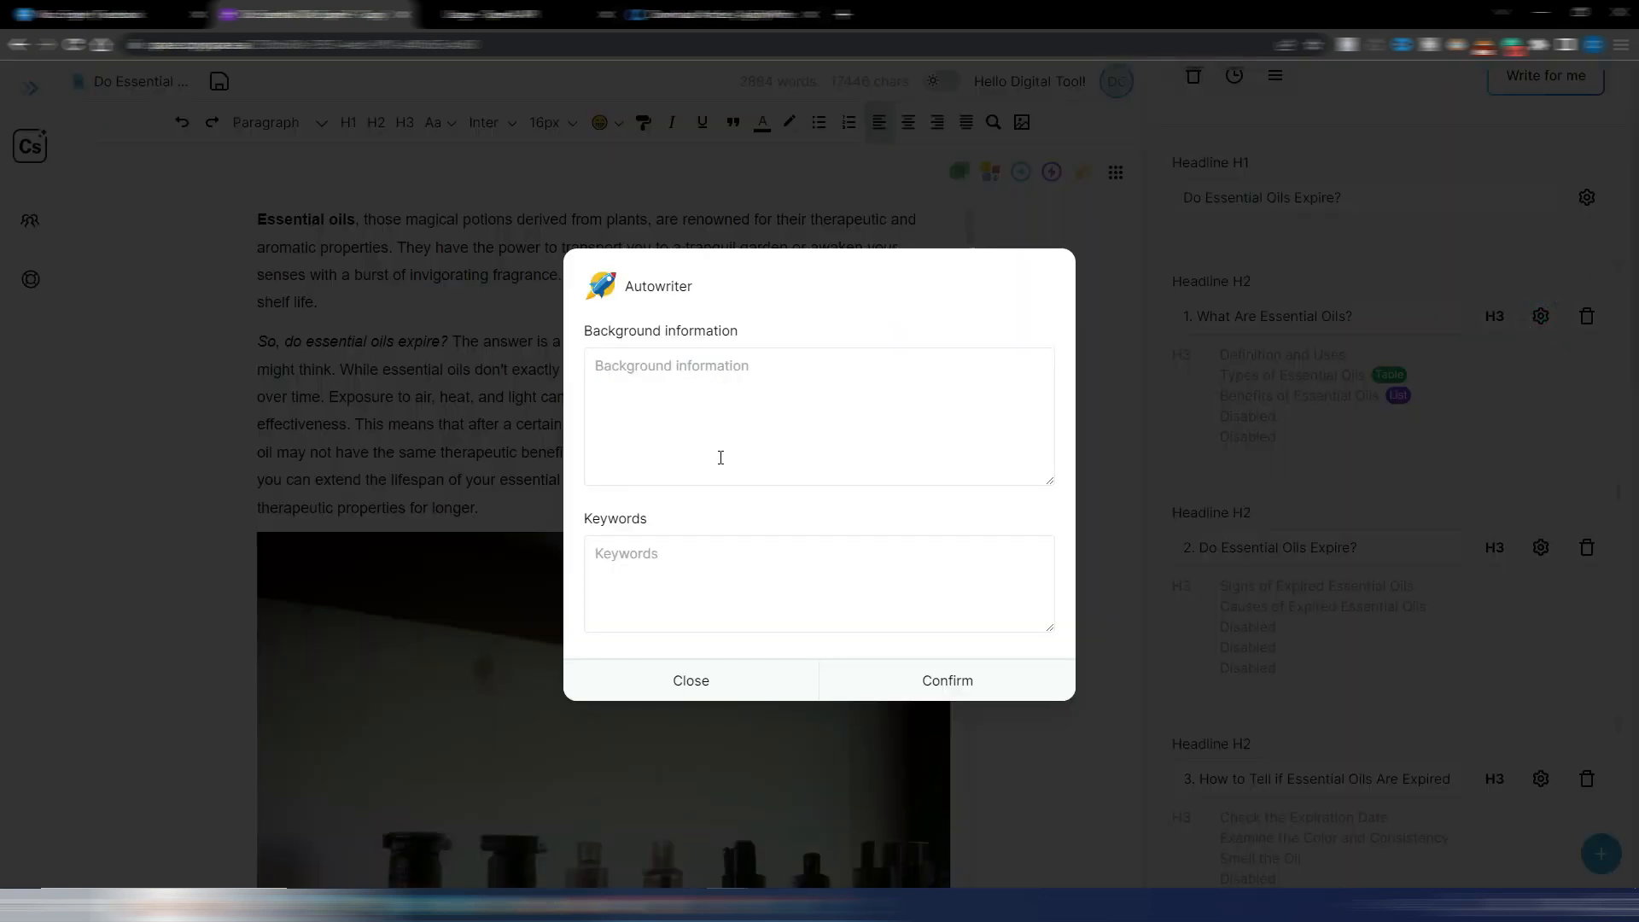
click(730, 681)
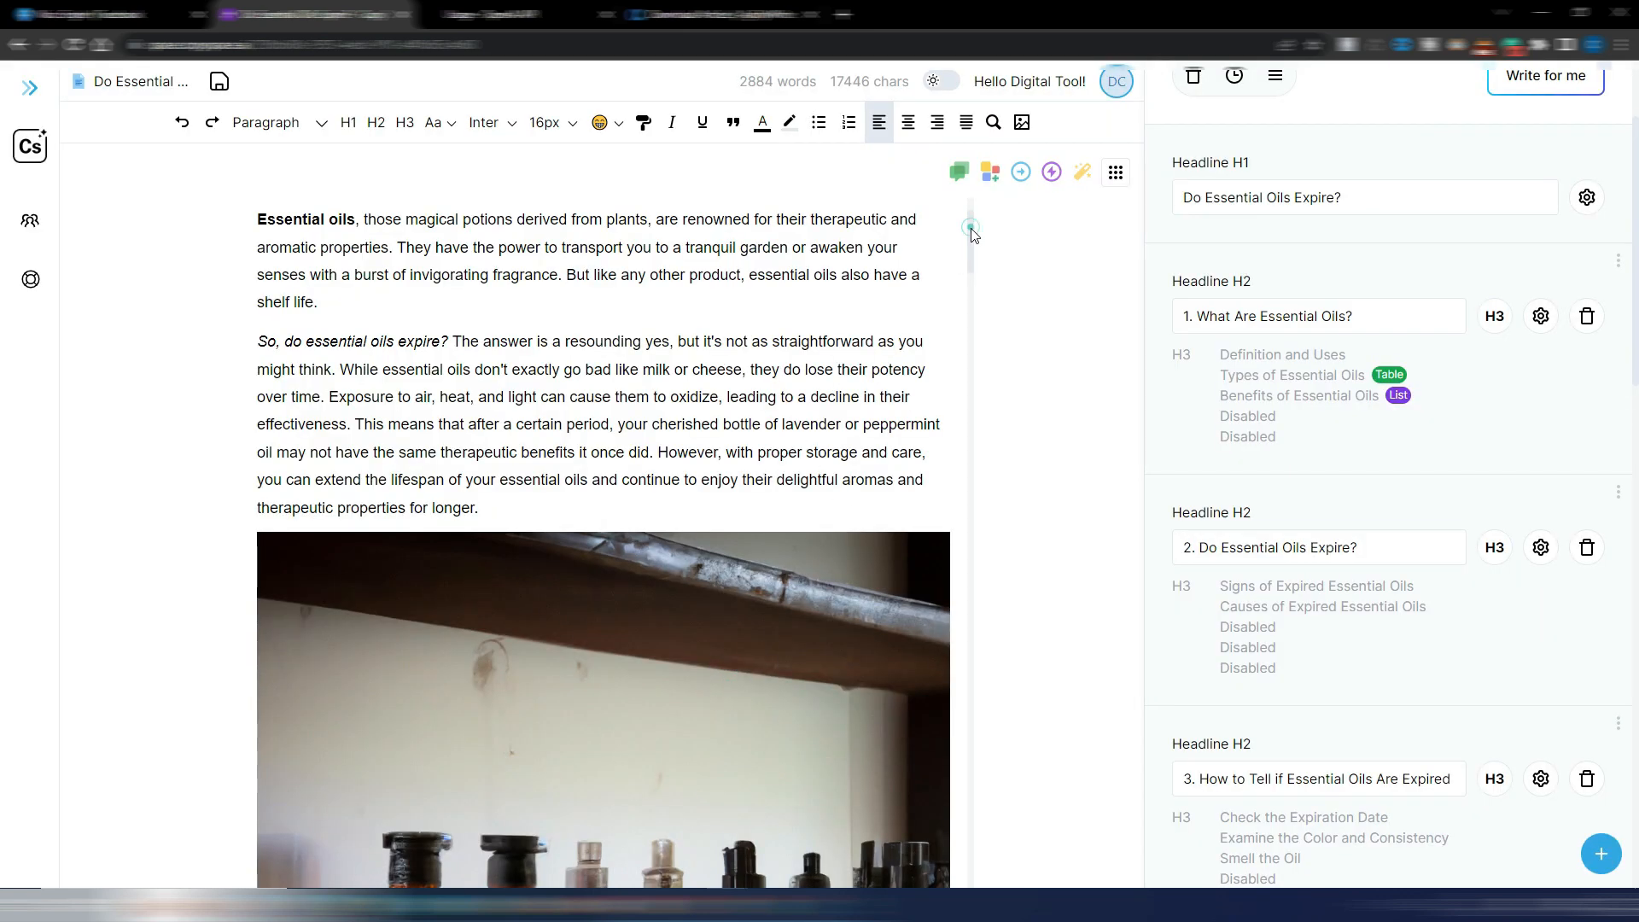
drag(970, 228, 979, 435)
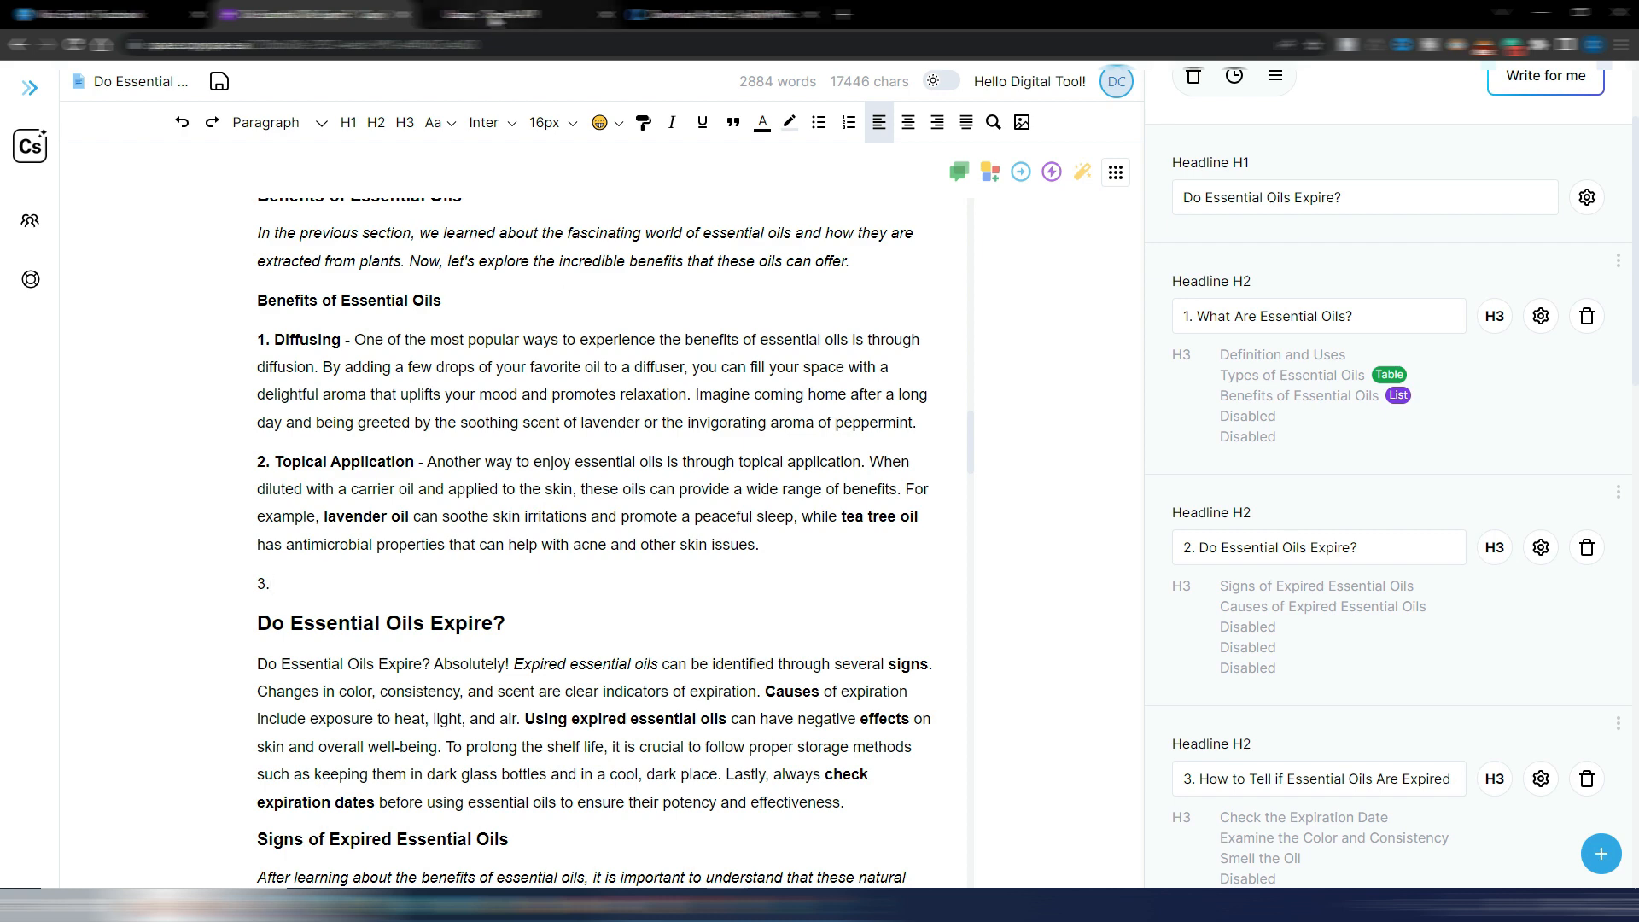
- Switch to OpenAI's Usage page to check the daily cost for 25 July, comparing it with the generated article in CopySpace
click(496, 17)
click(75, 44)
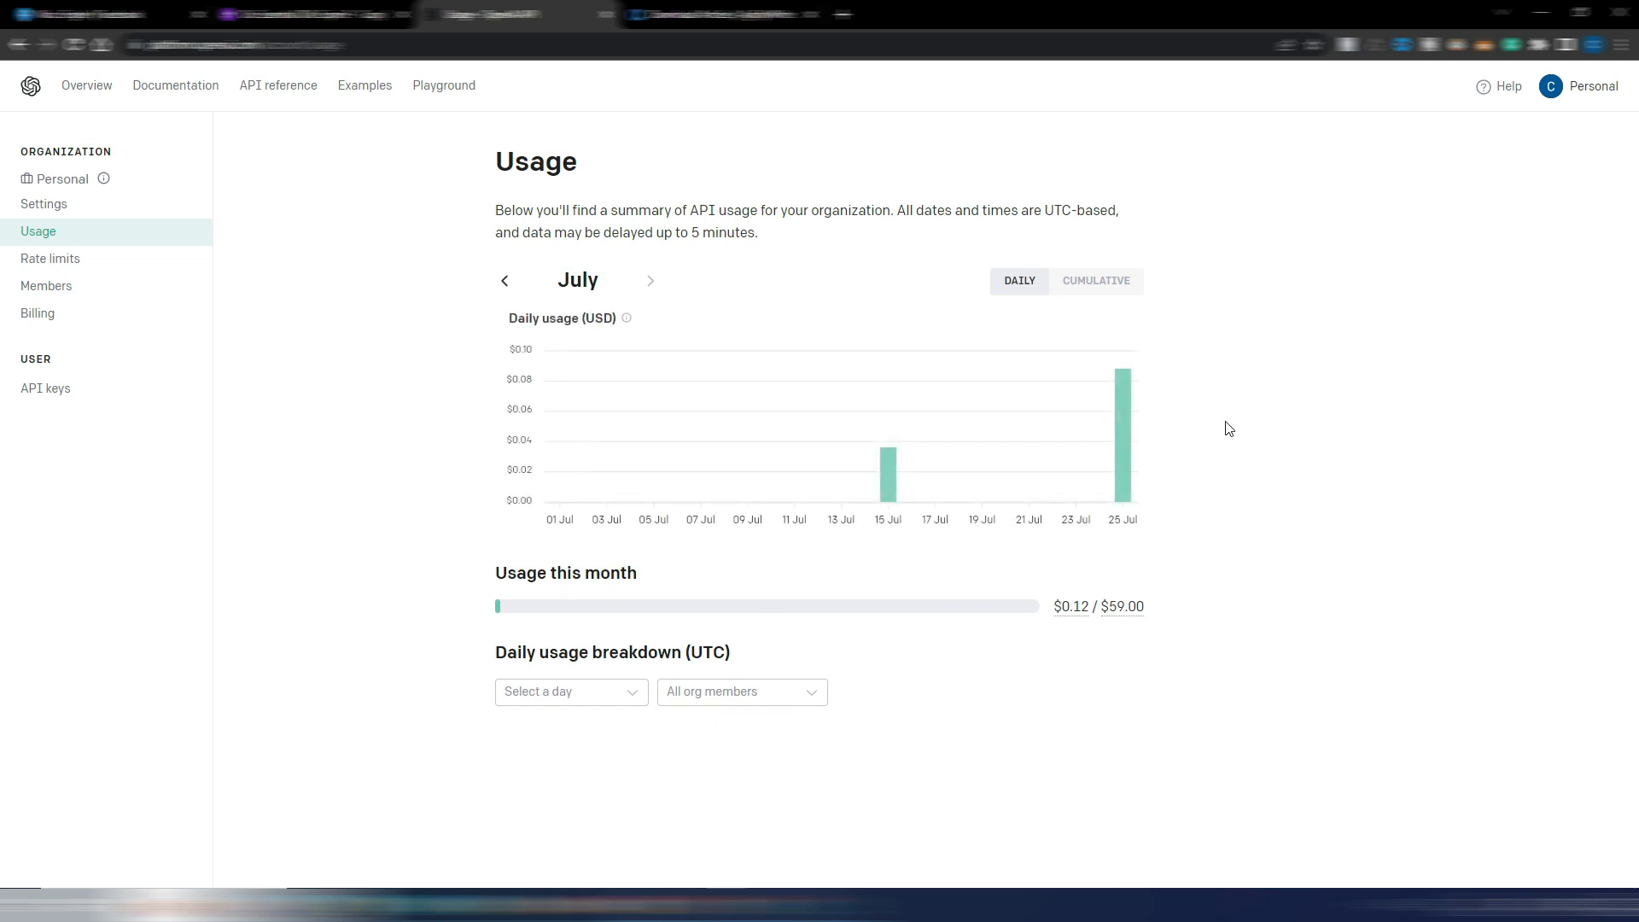
mouse_move(1123, 413)
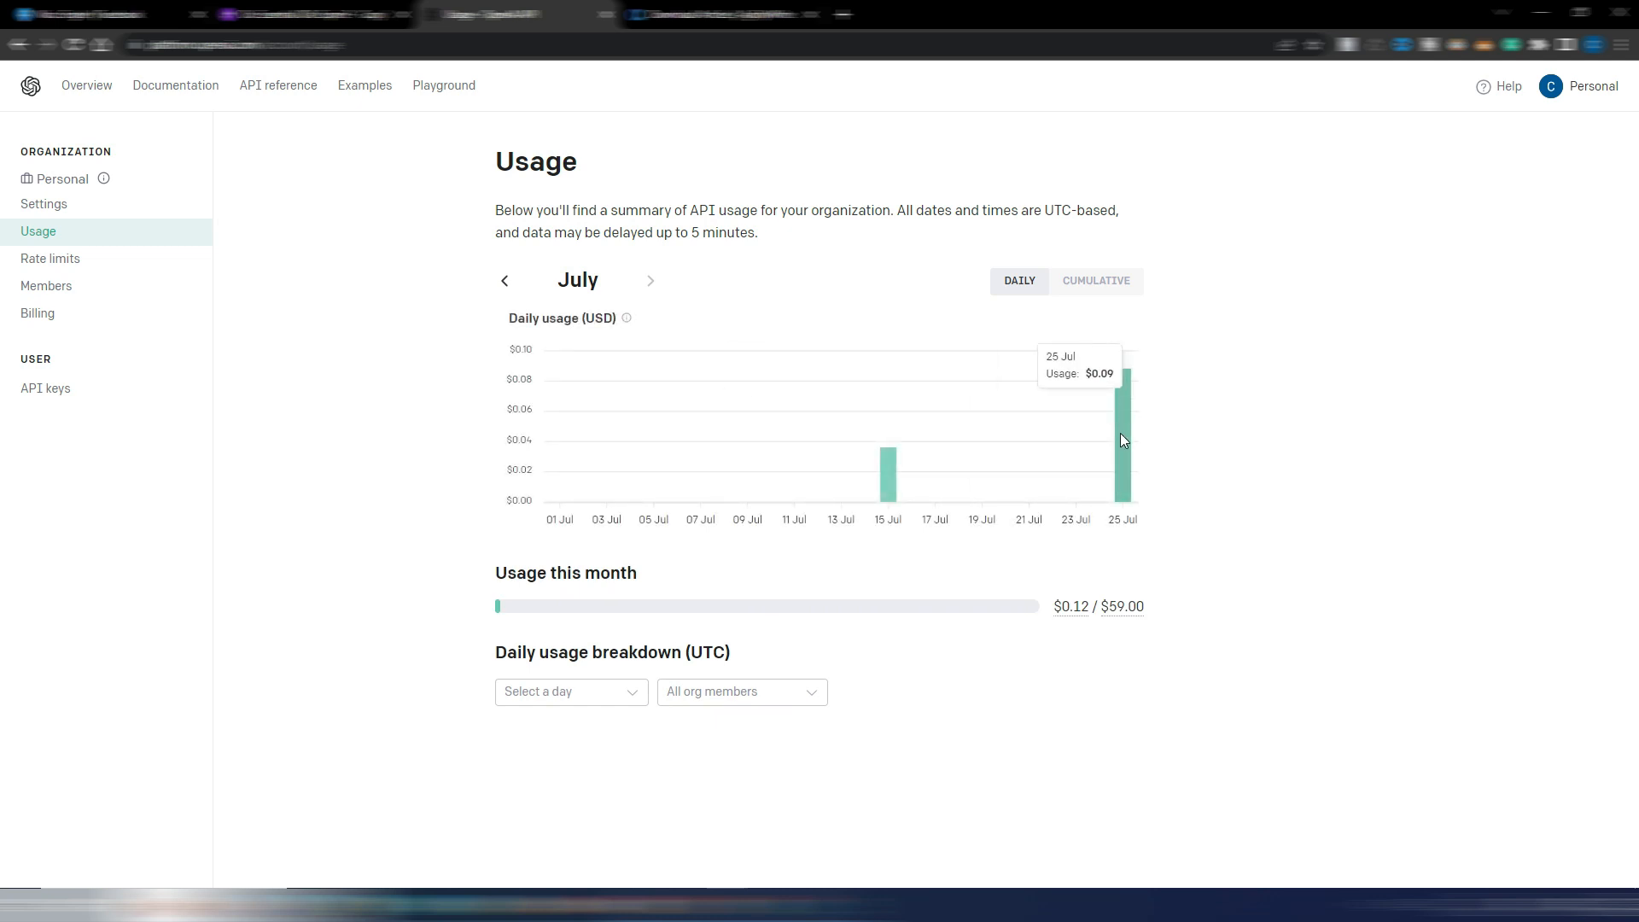
click(341, 15)
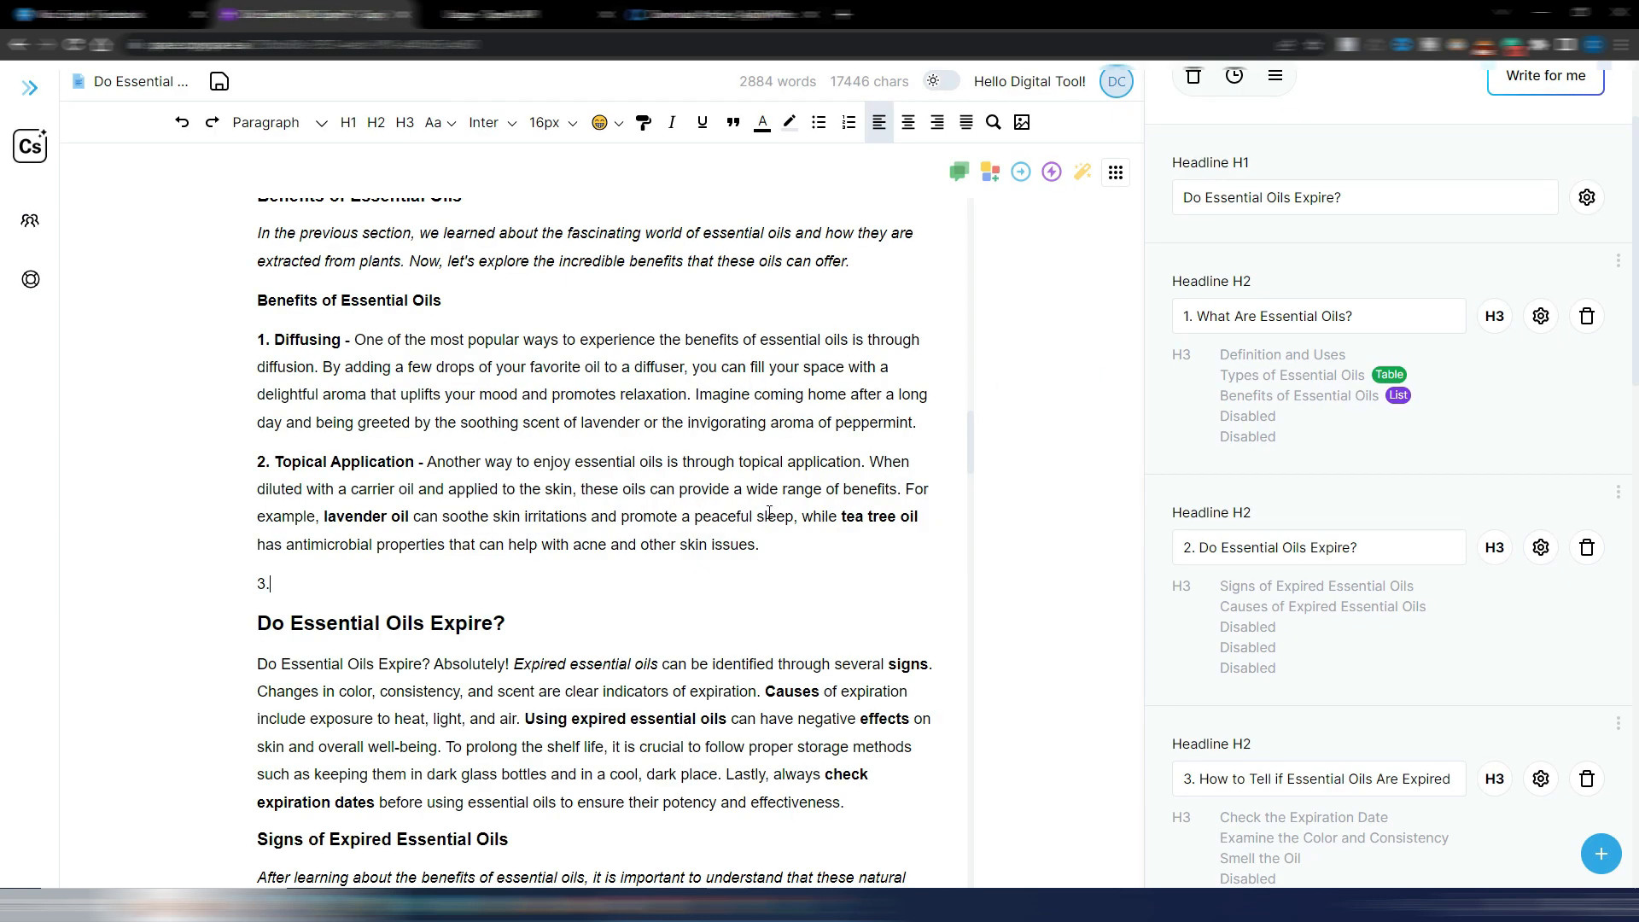
drag(968, 442, 976, 273)
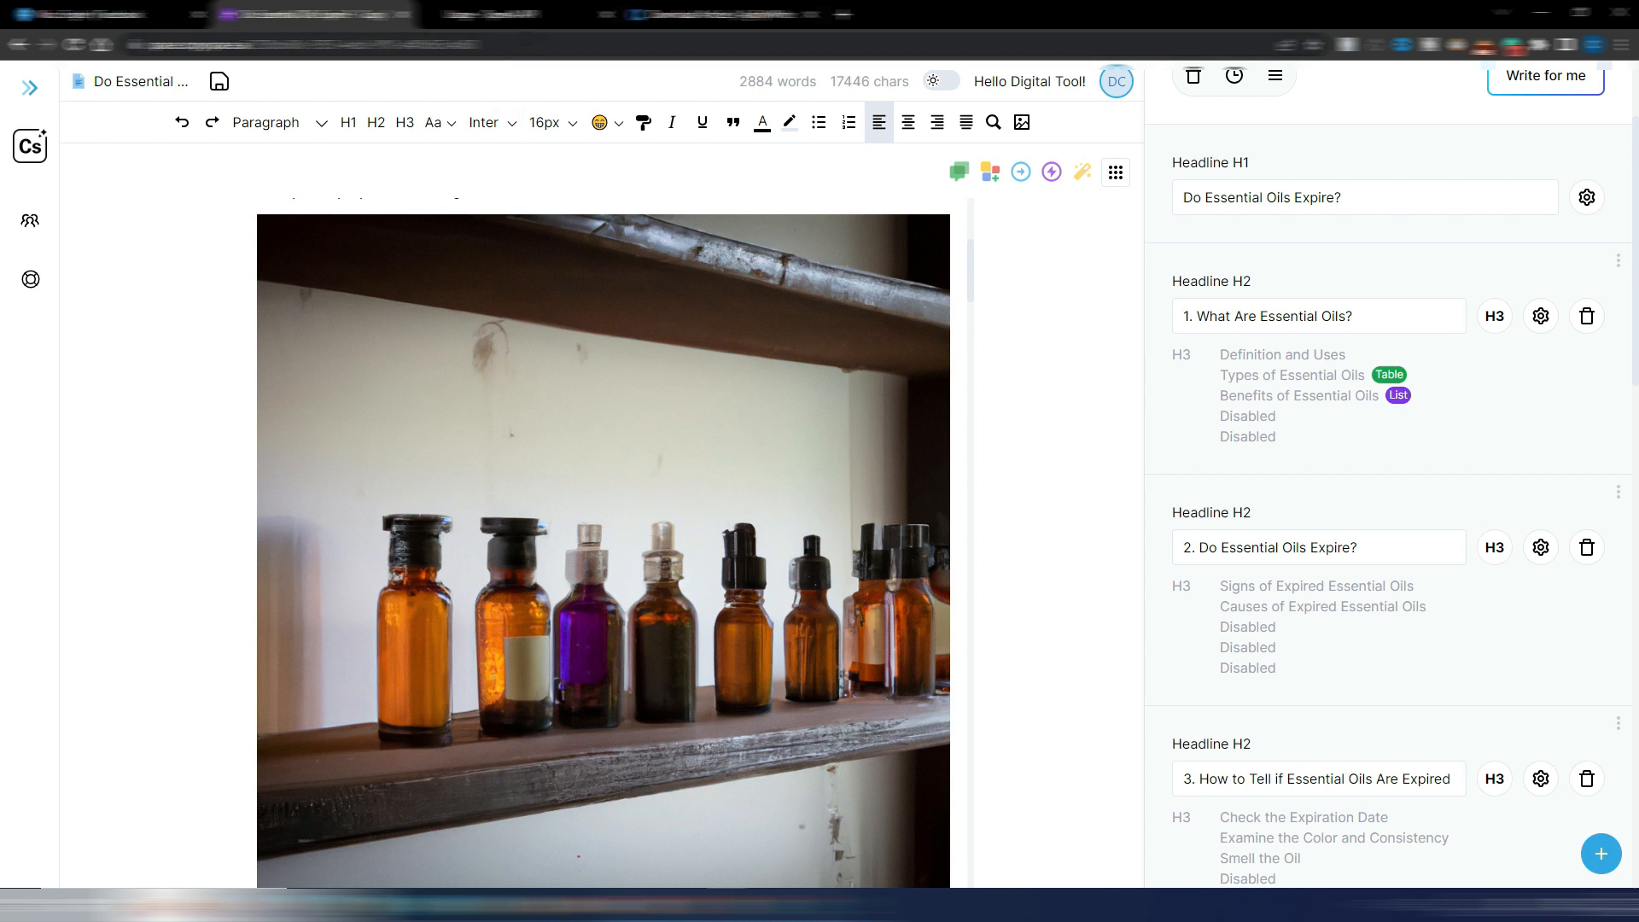
click(512, 14)
mouse_move(1122, 420)
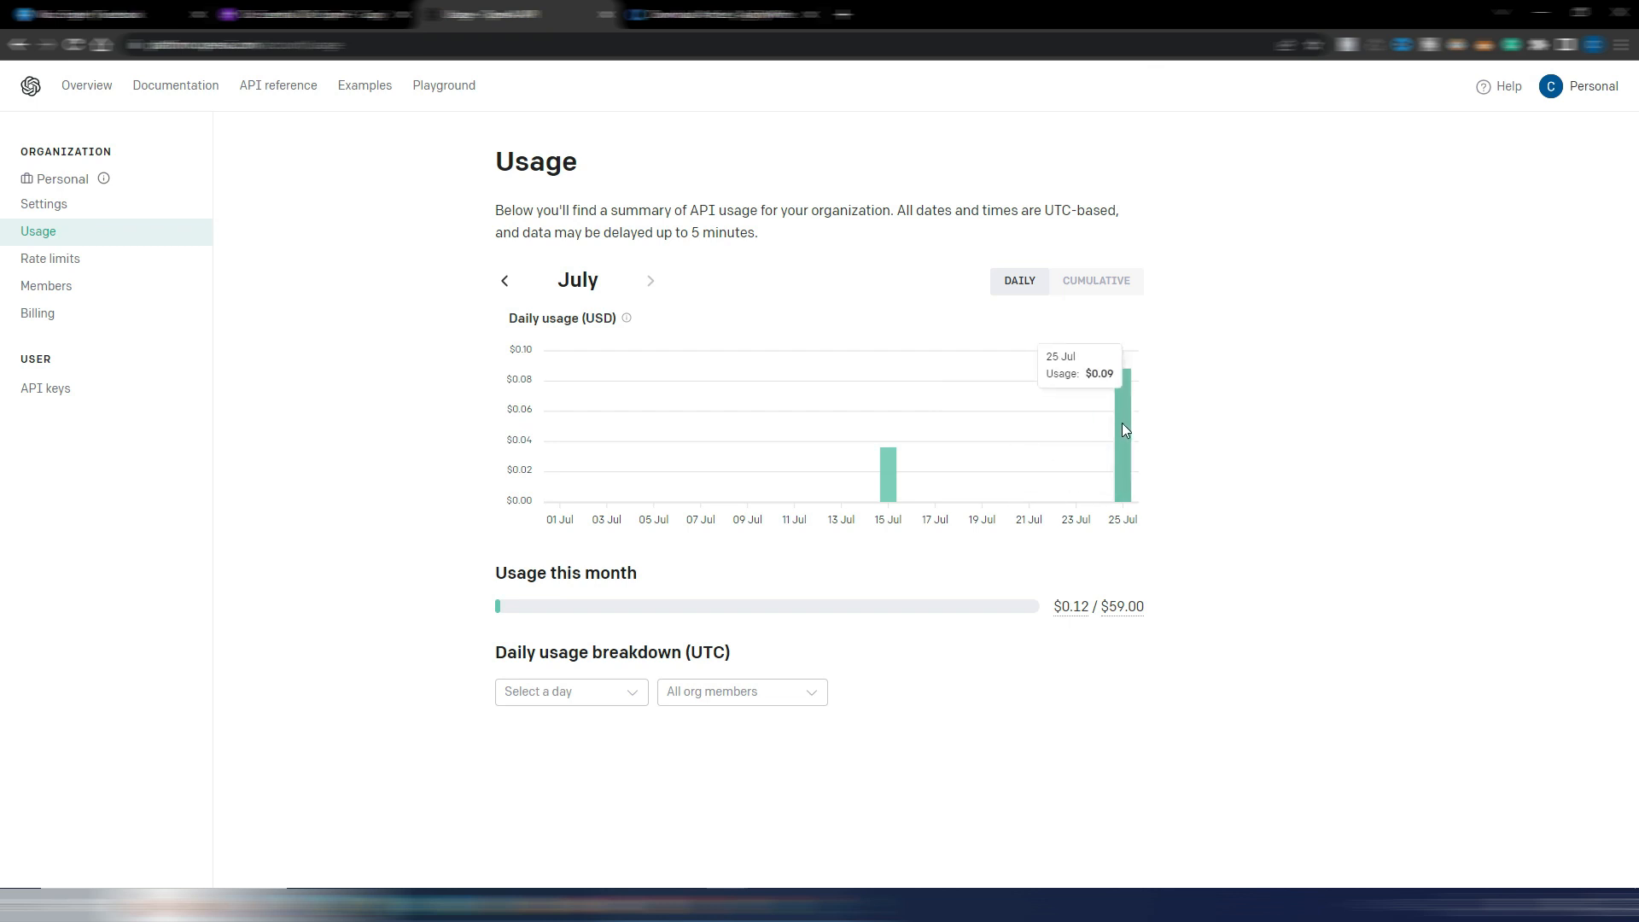
click(333, 14)
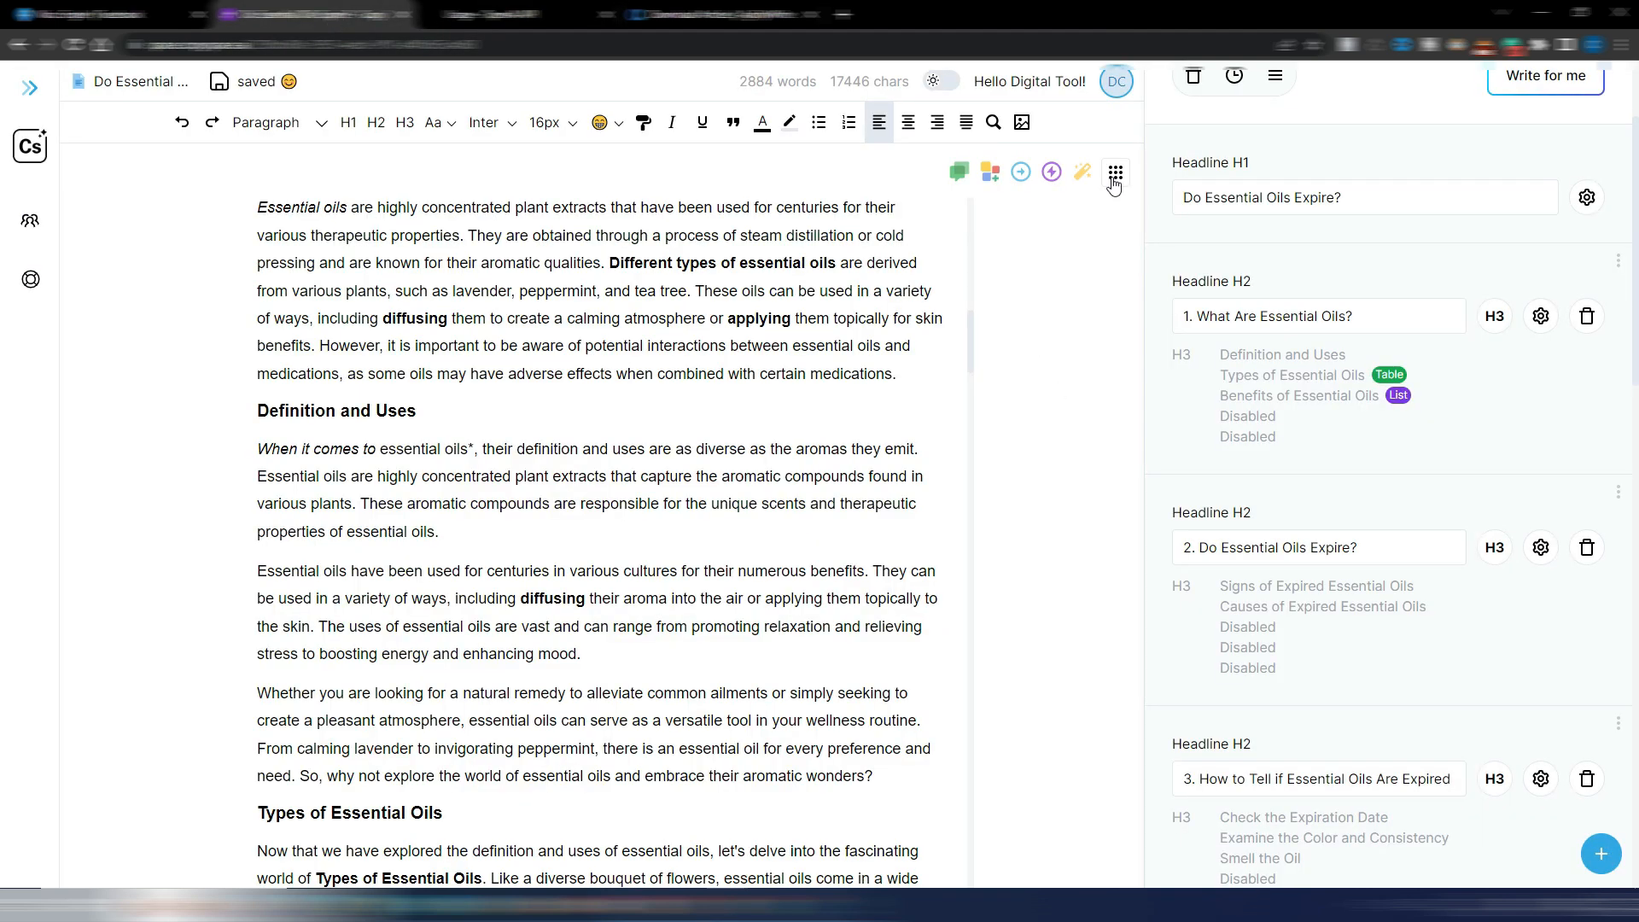
- Open the Stealth tool from the editor's full set of tools
click(1115, 173)
scroll(845, 384, down, 3)
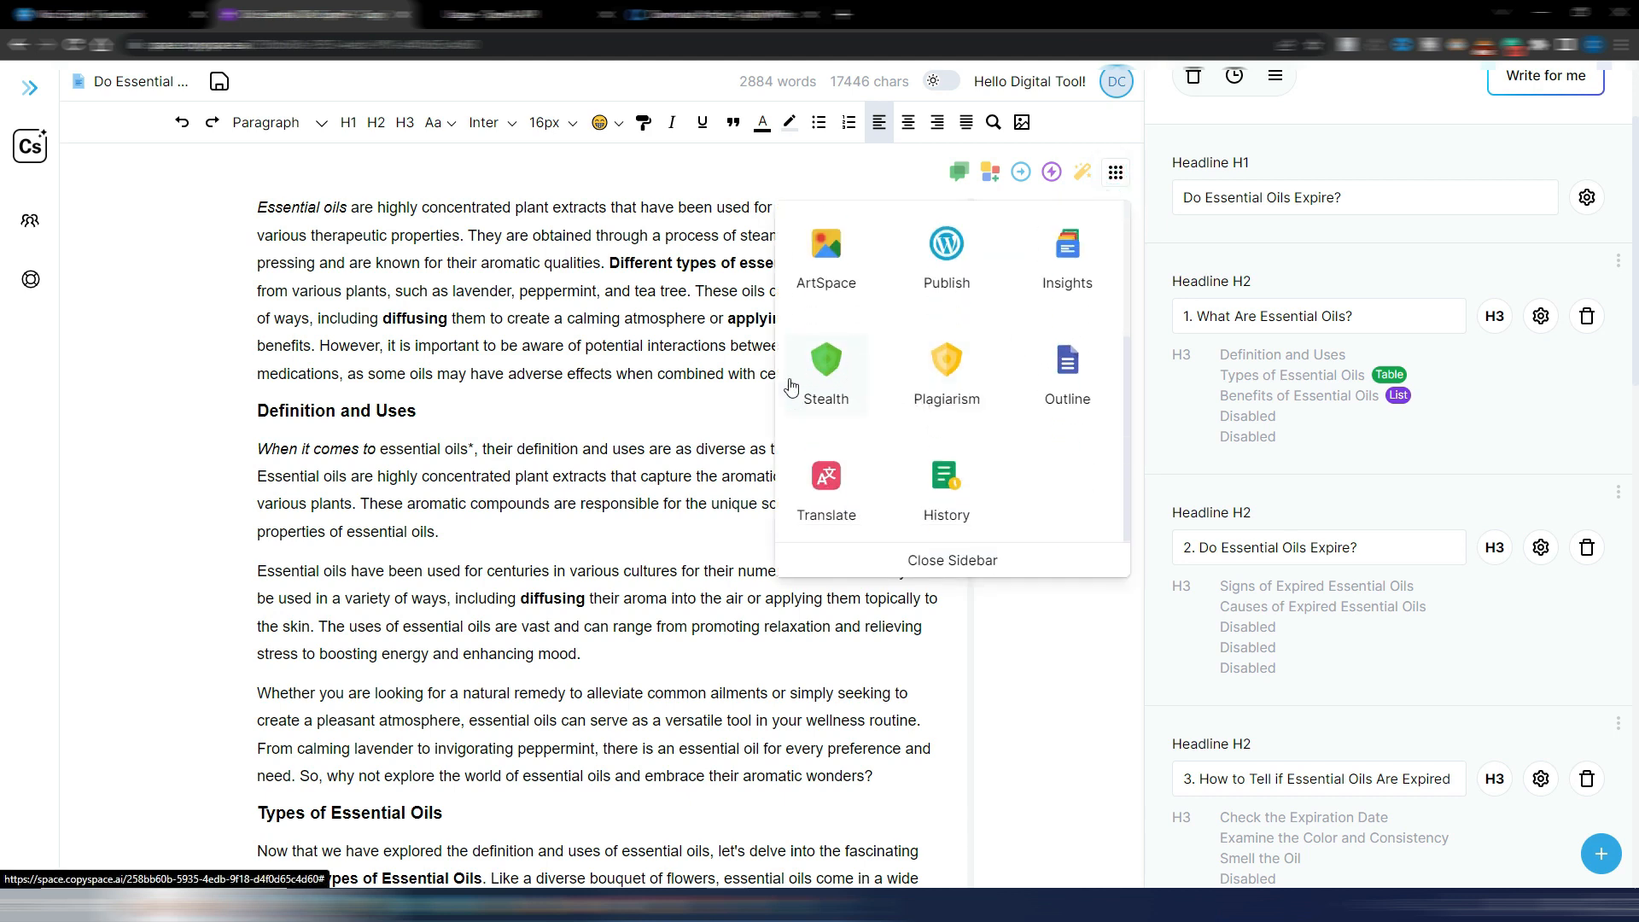
click(474, 437)
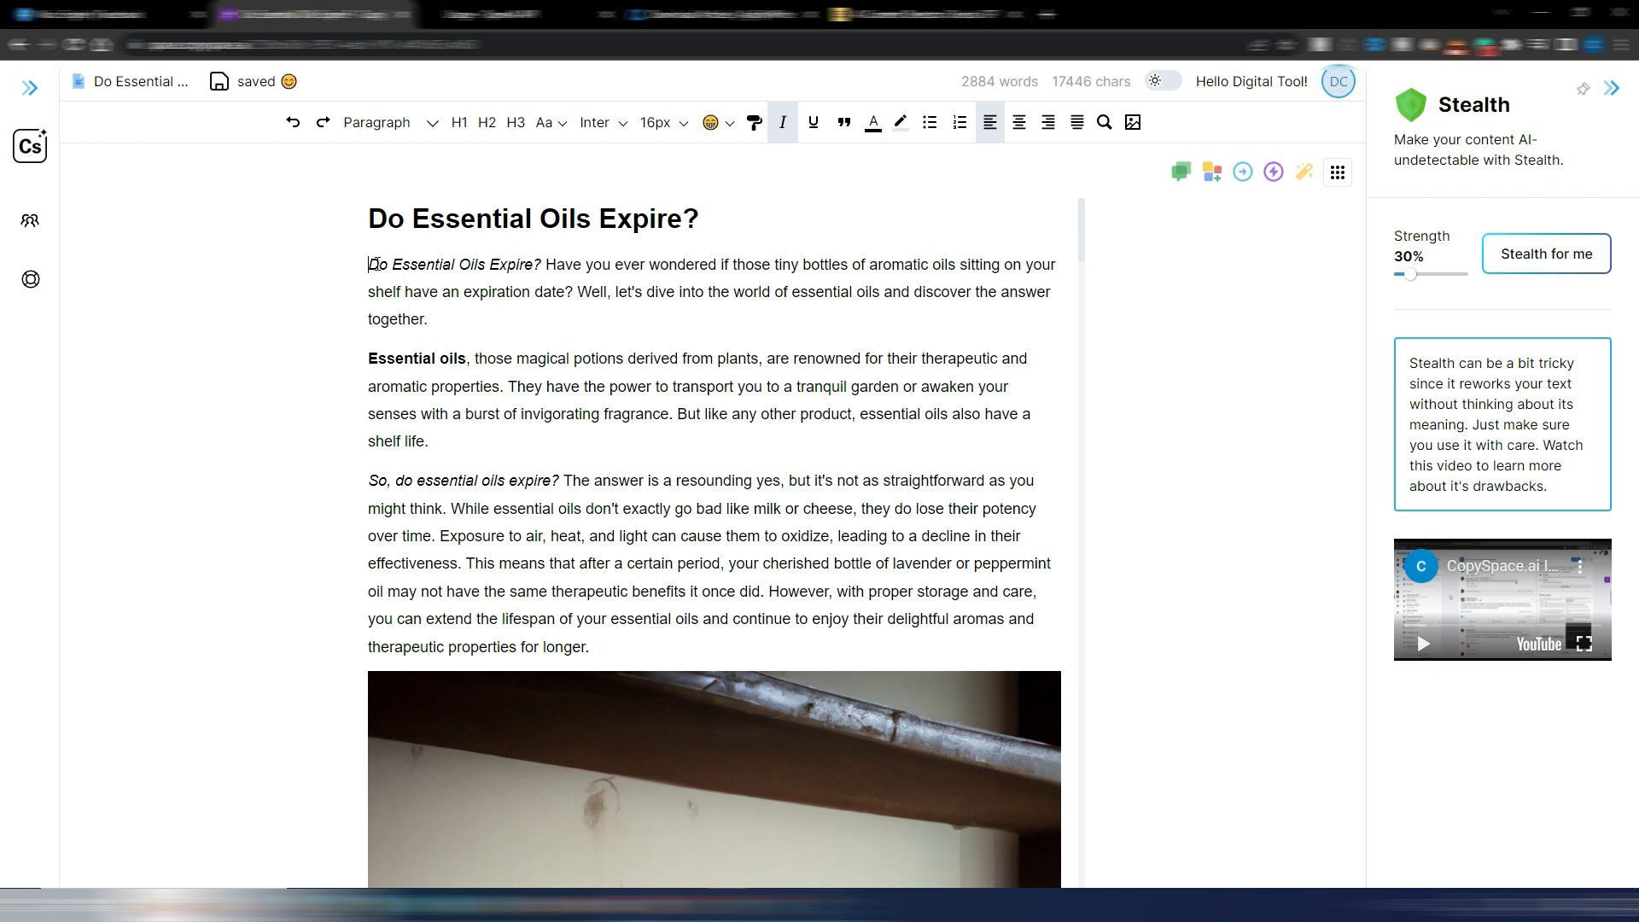
- Copy the three introductory paragraphs between the article title and the hero image
drag(368, 265, 634, 639)
key(ctrl+c)
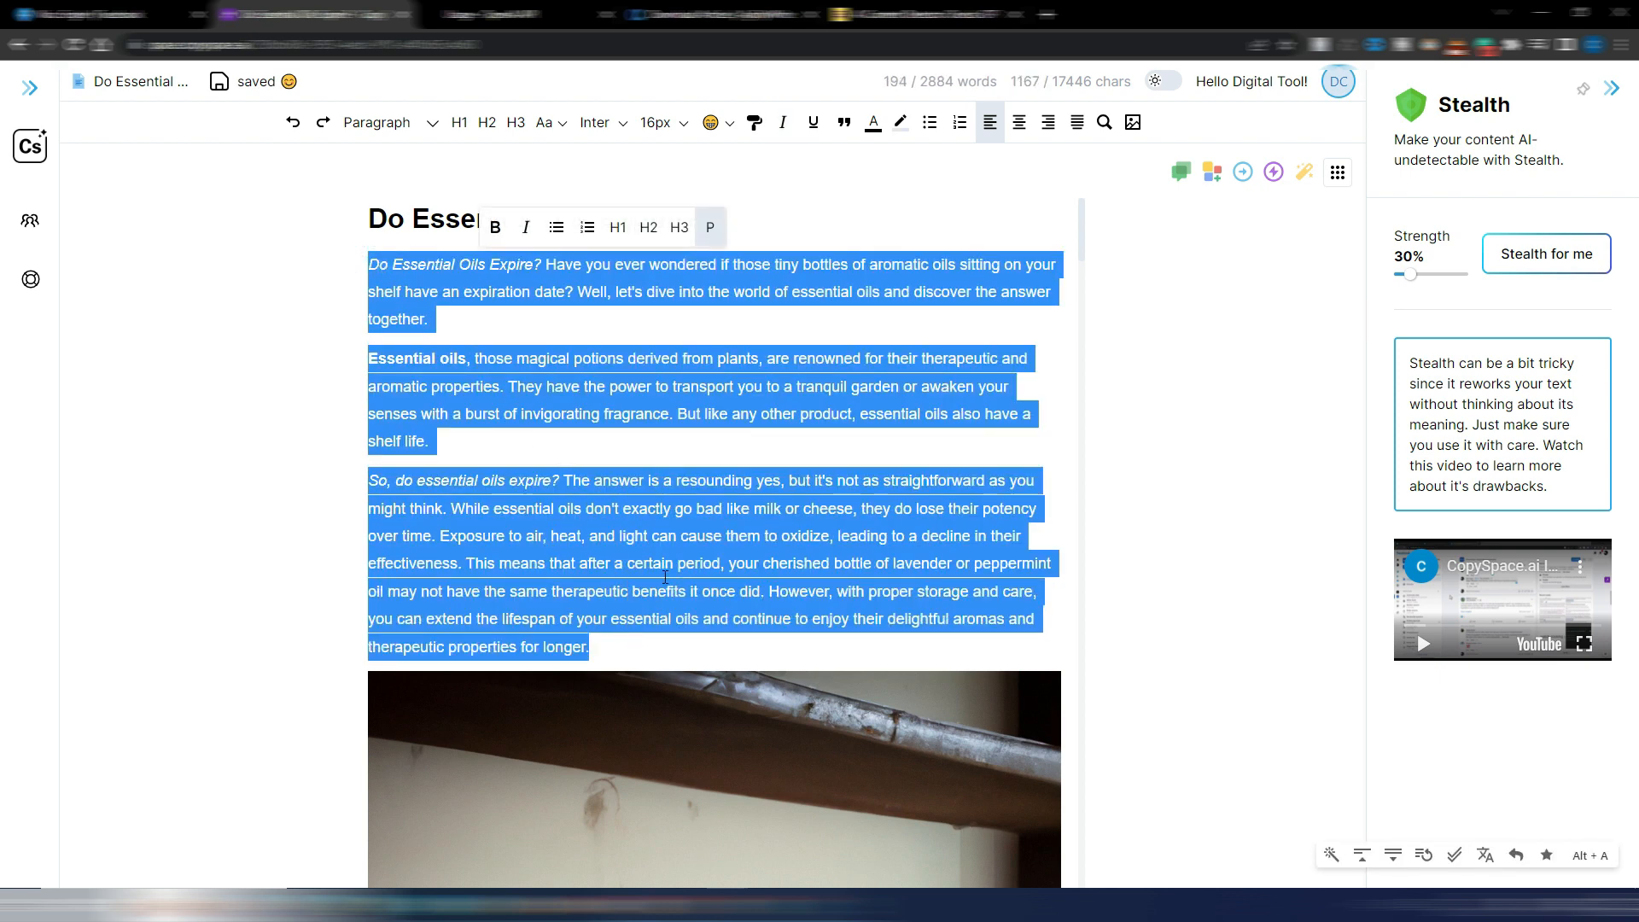
right_click(667, 561)
click(736, 631)
- Switch to the Content at Scale AI Detector, paste in the article's introduction, and check it for AI content
click(922, 13)
click(655, 177)
scroll(636, 205, up, 3)
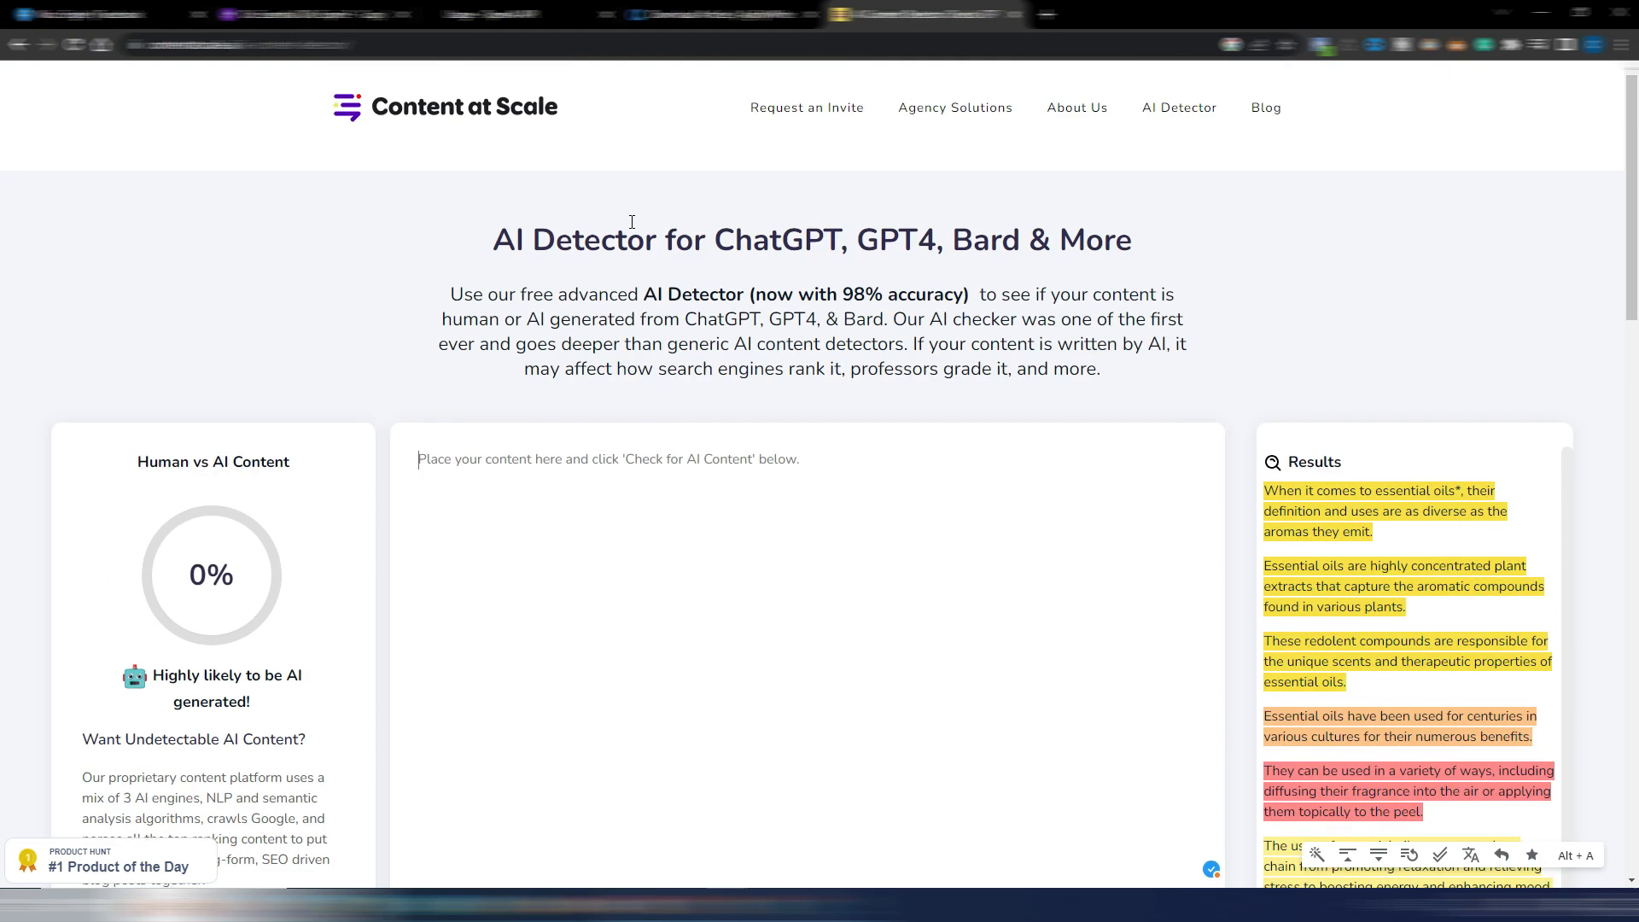
click(616, 462)
key(ctrl+v)
scroll(651, 619, down, 3)
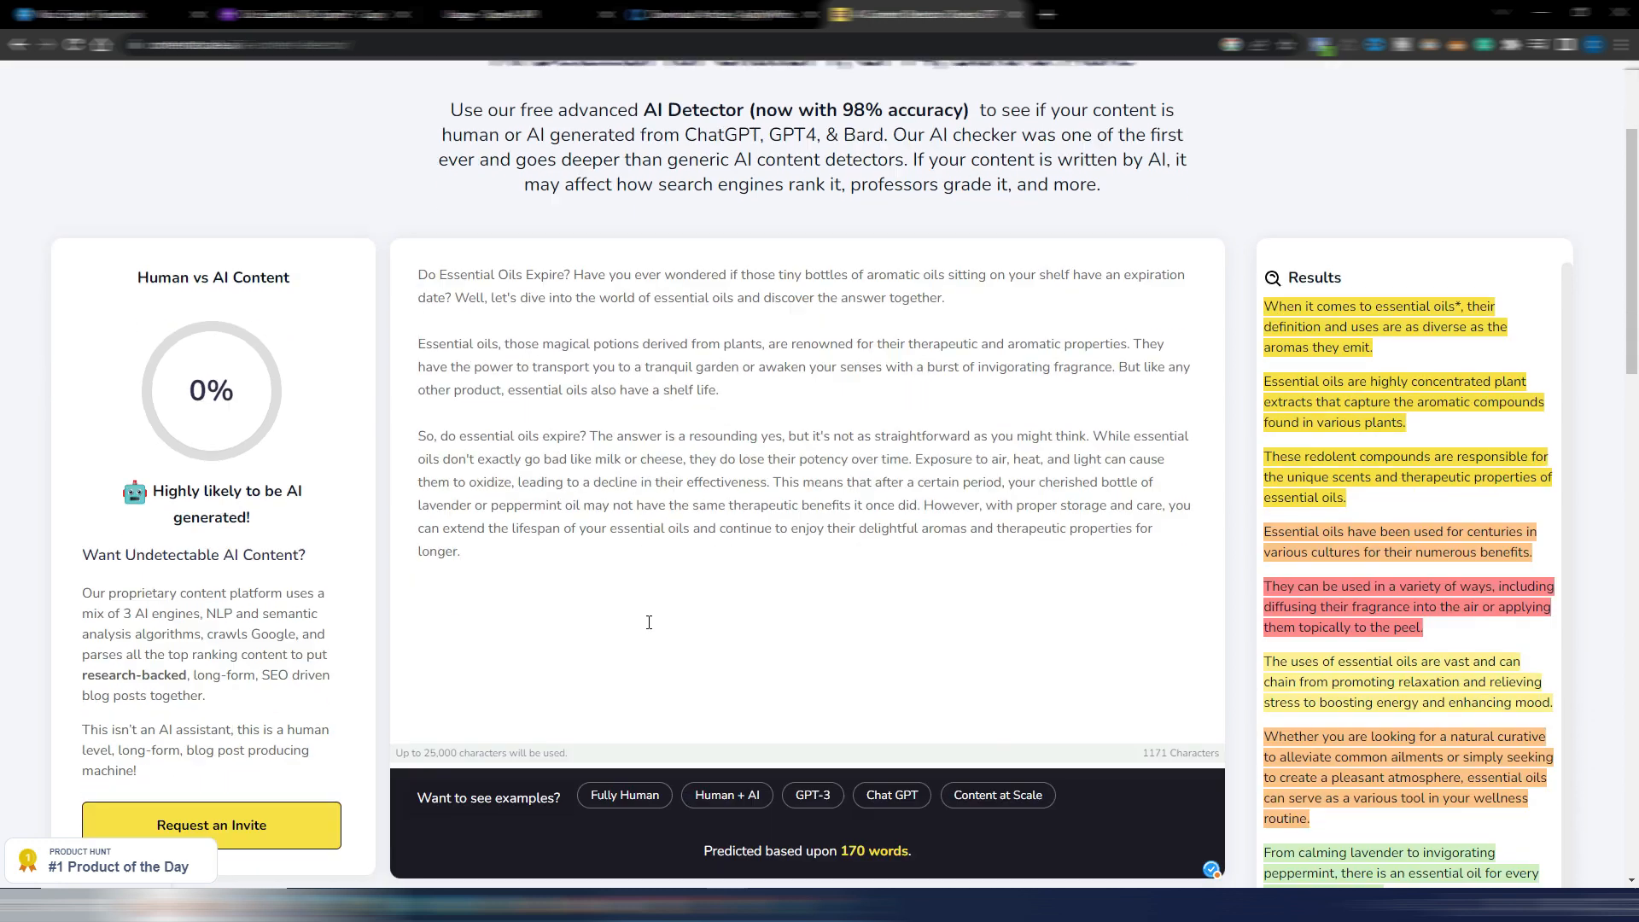
click(830, 879)
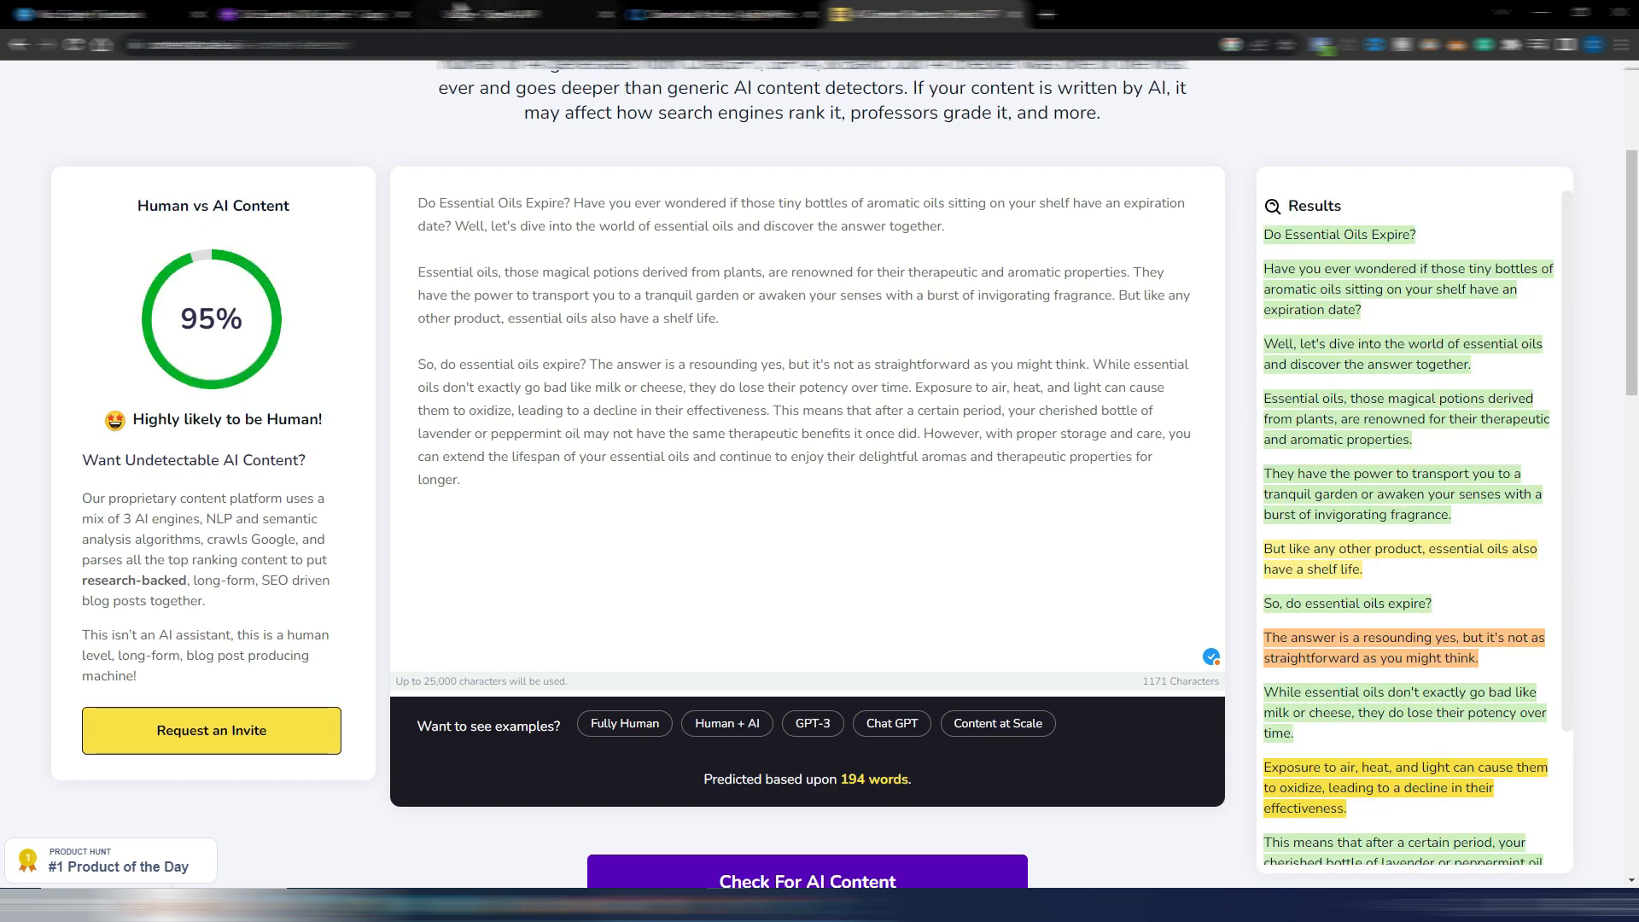
- Return to the CopySpace article, copy the three "Definition and Uses" paragraphs, and check them for AI content in the Content at Scale detector
click(273, 15)
scroll(743, 370, down, 5)
scroll(743, 370, down, 8)
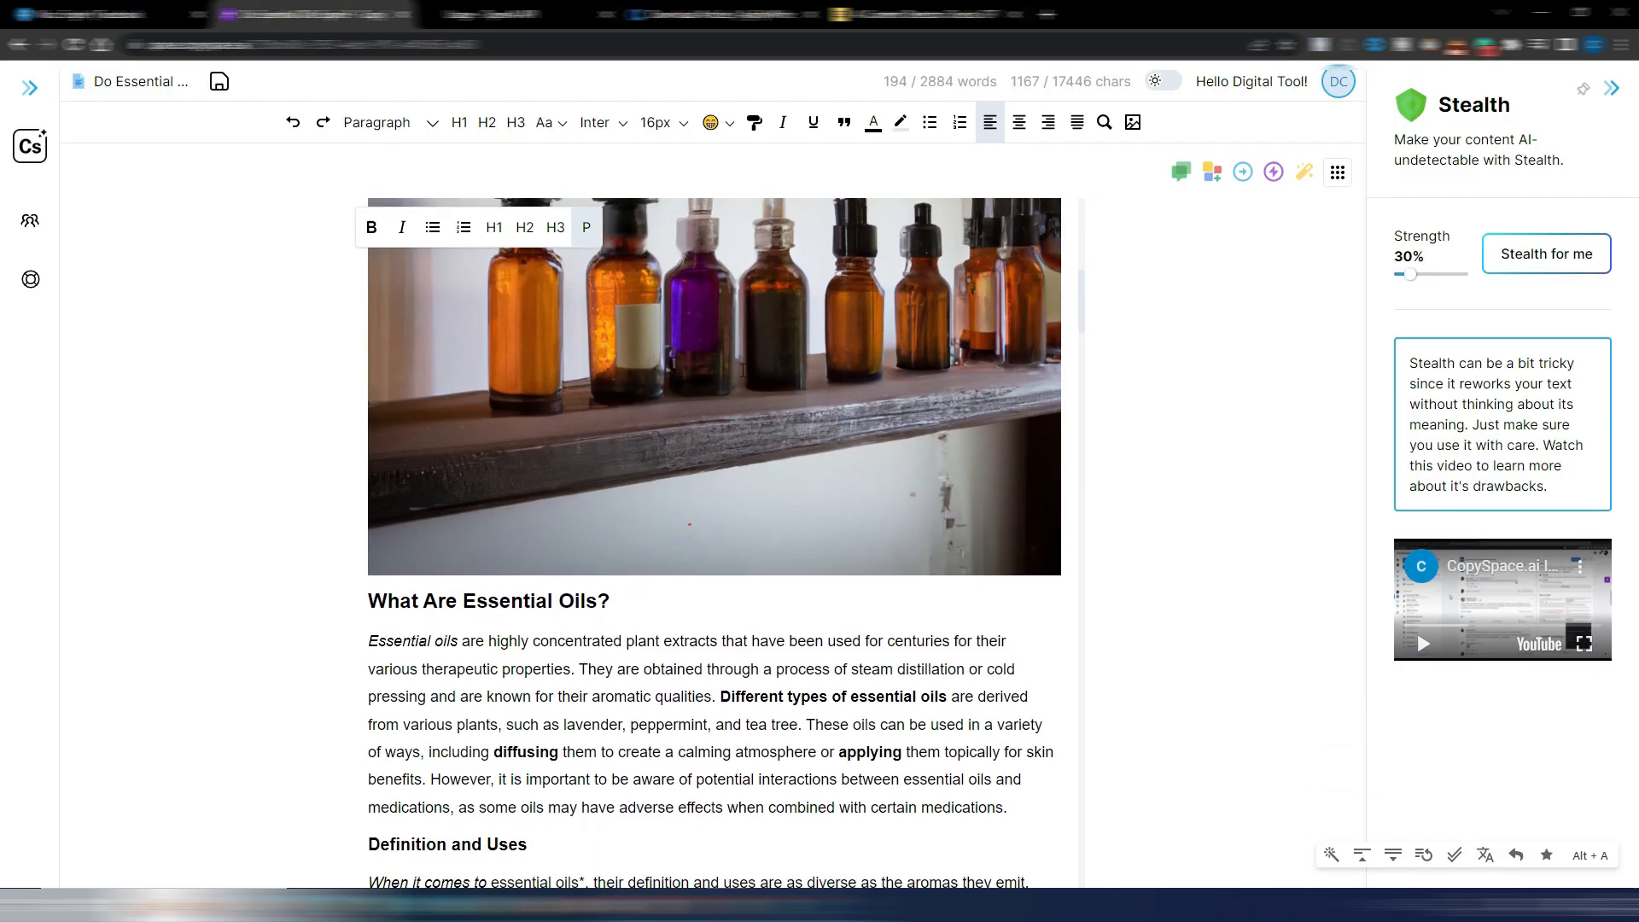
click(358, 319)
scroll(385, 412, down, 2)
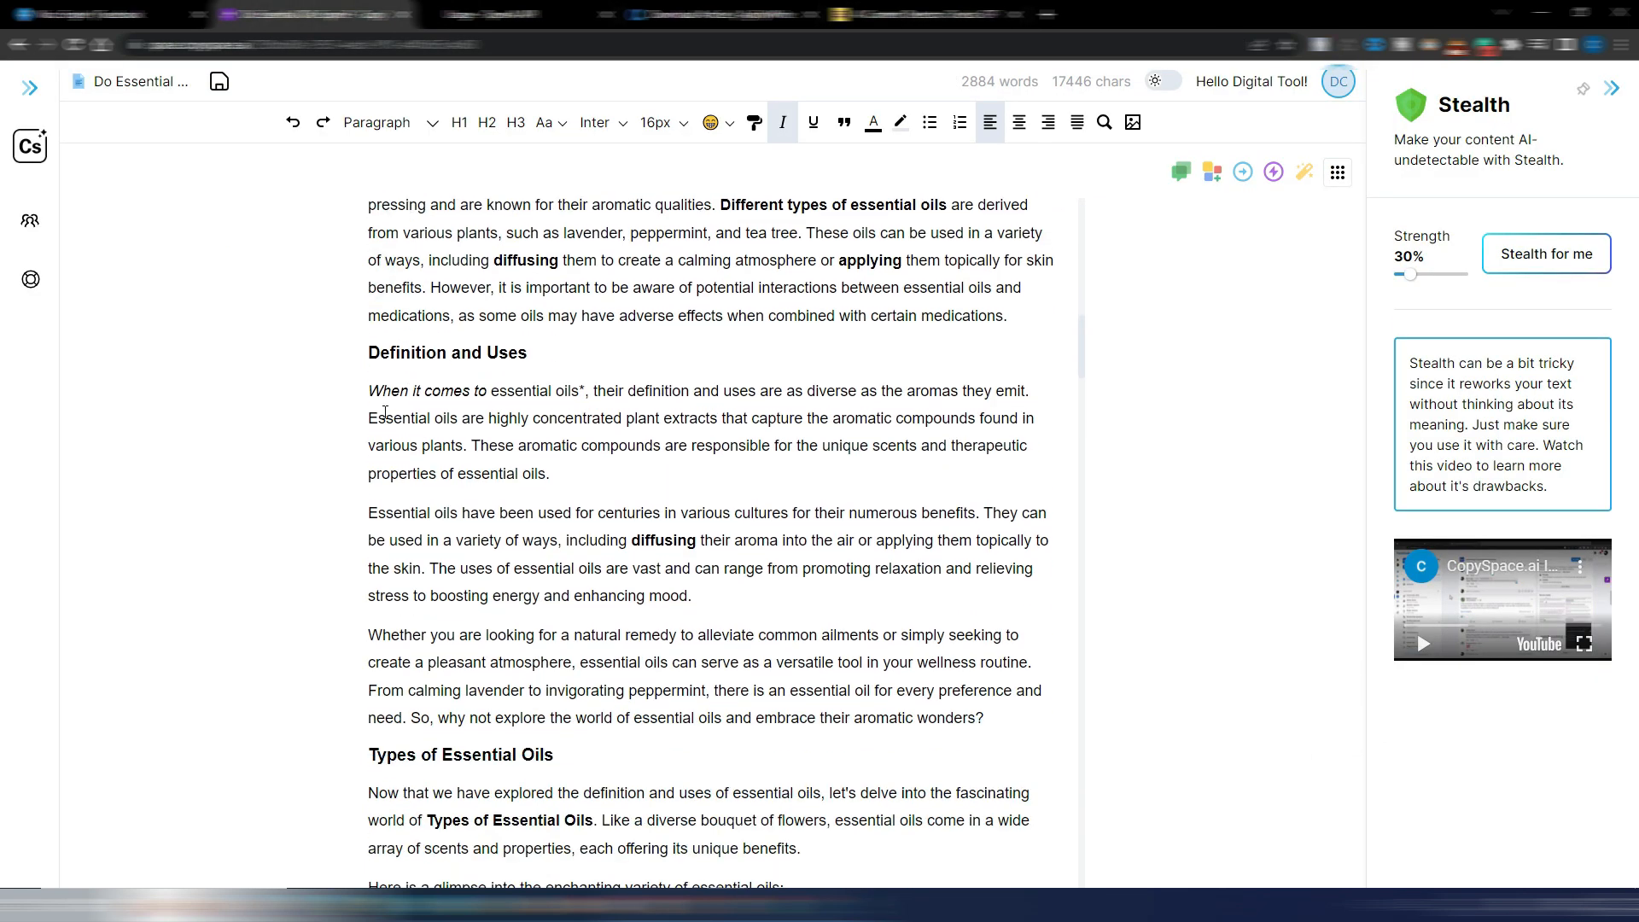
drag(369, 390, 986, 717)
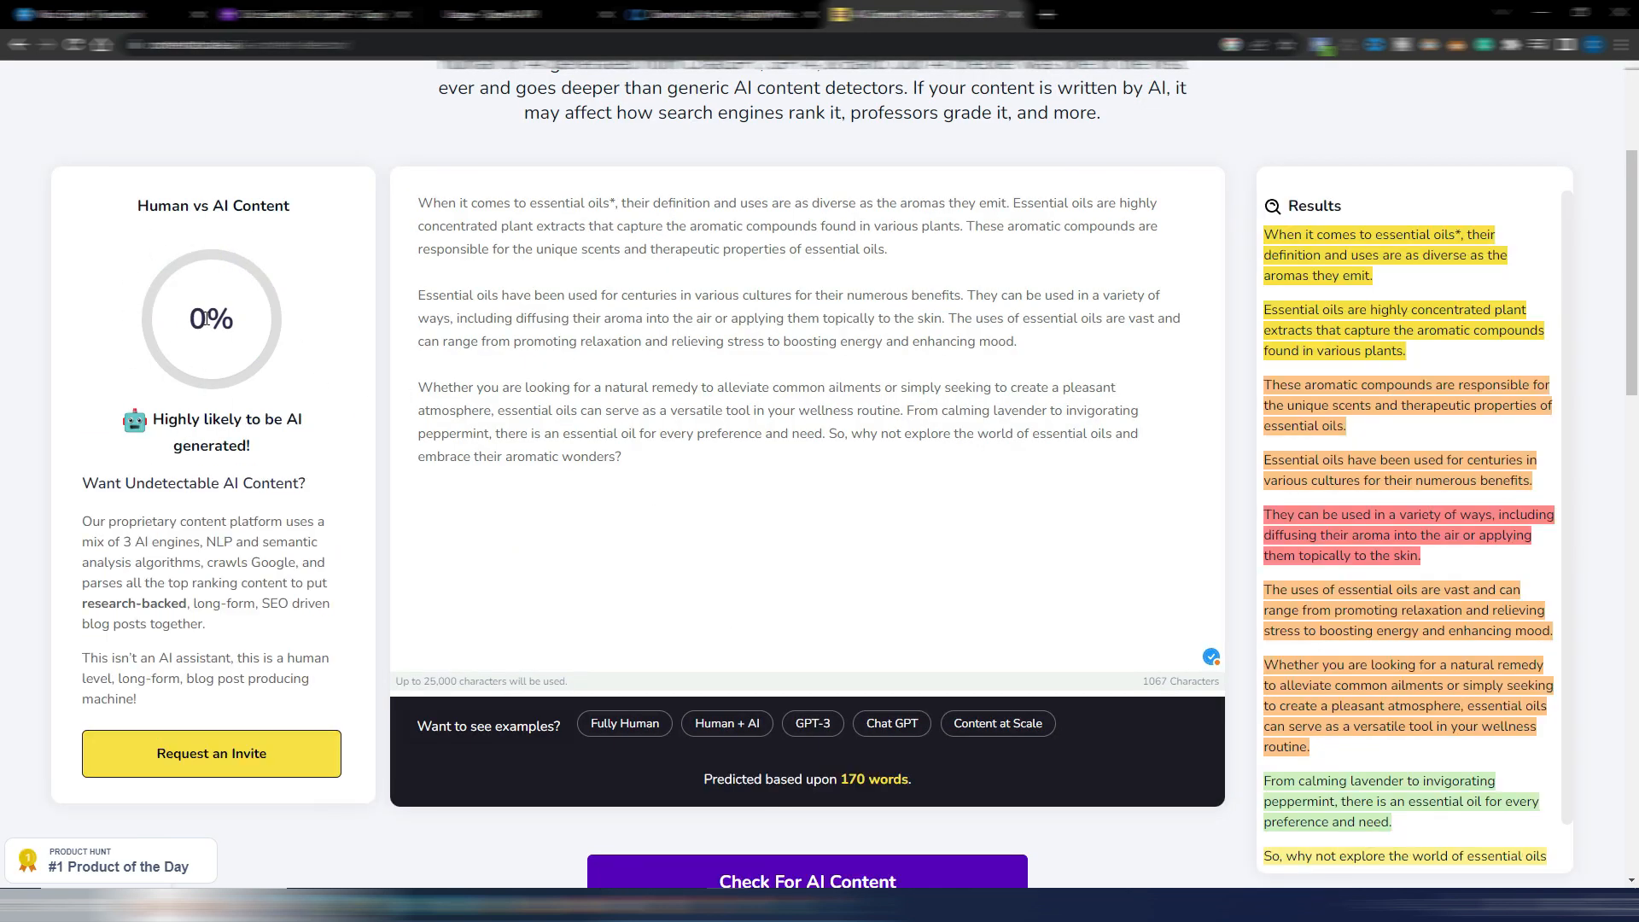
- Switch back to CopySpace and insert a copy of the "Definition and Uses" paragraphs directly beneath the article title, separated from the introduction
click(316, 14)
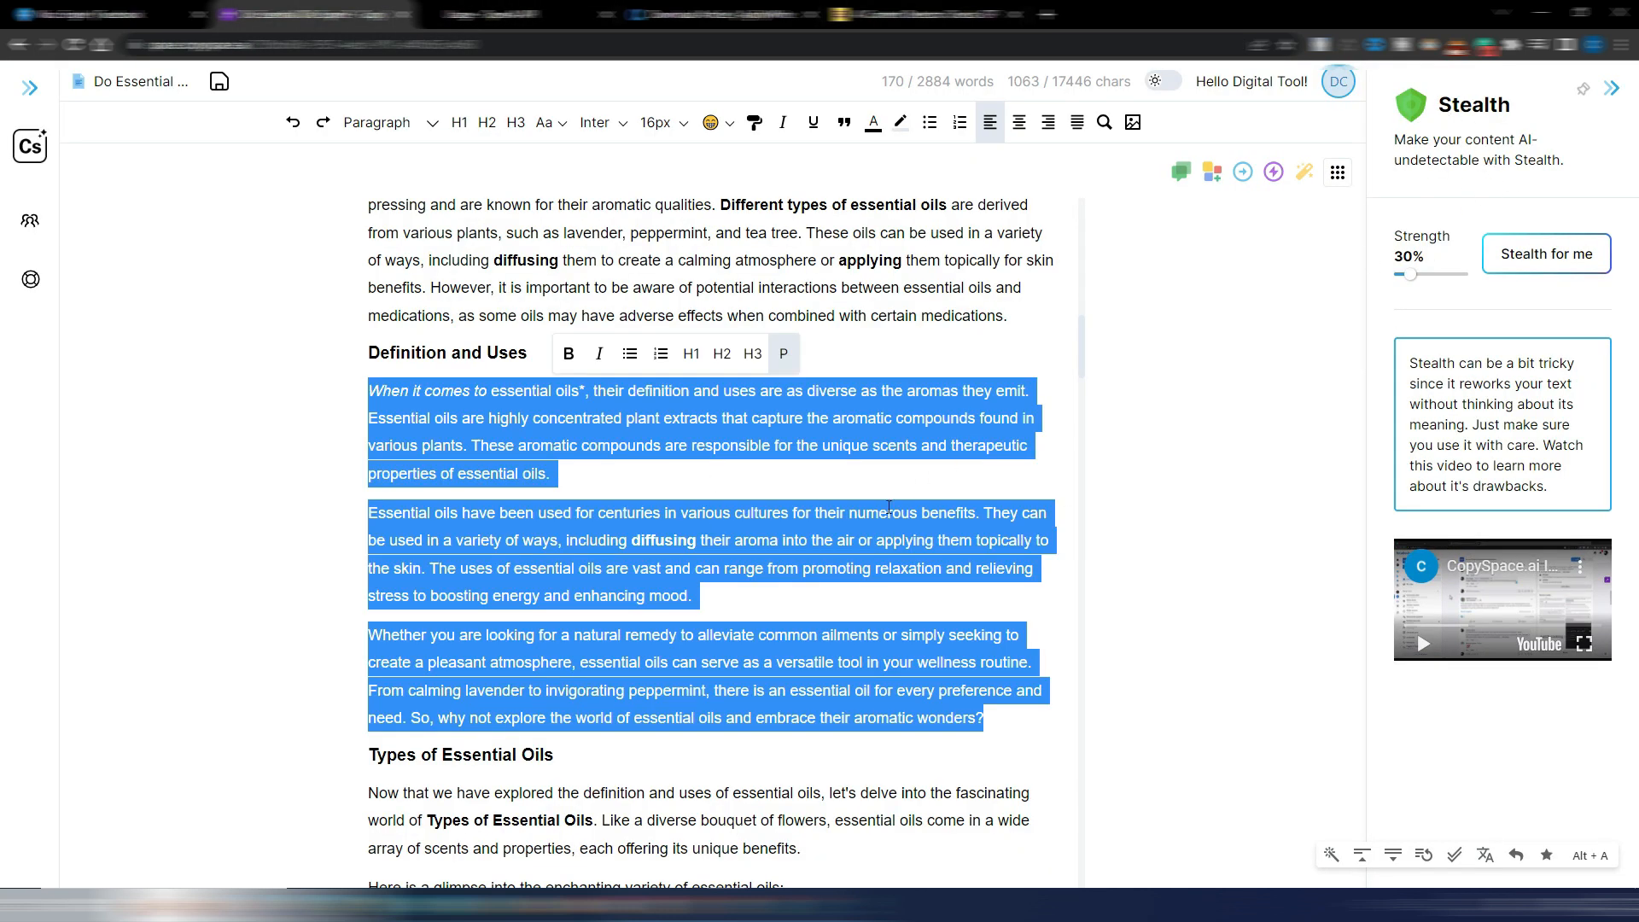
right_click(423, 399)
click(467, 469)
scroll(576, 491, up, 15)
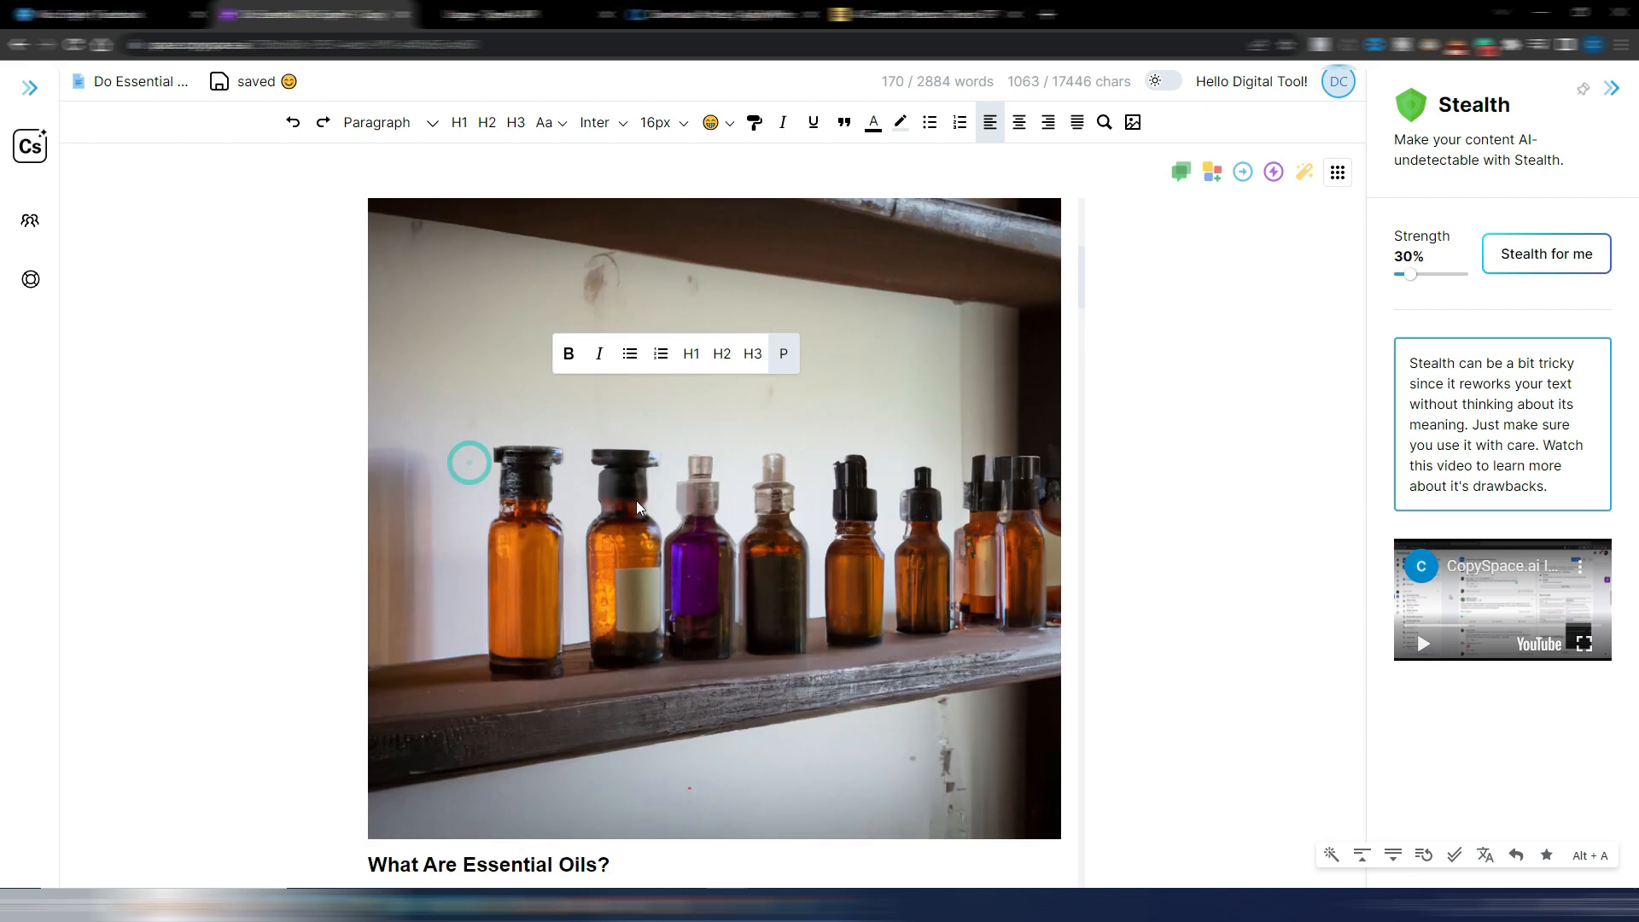
click(373, 270)
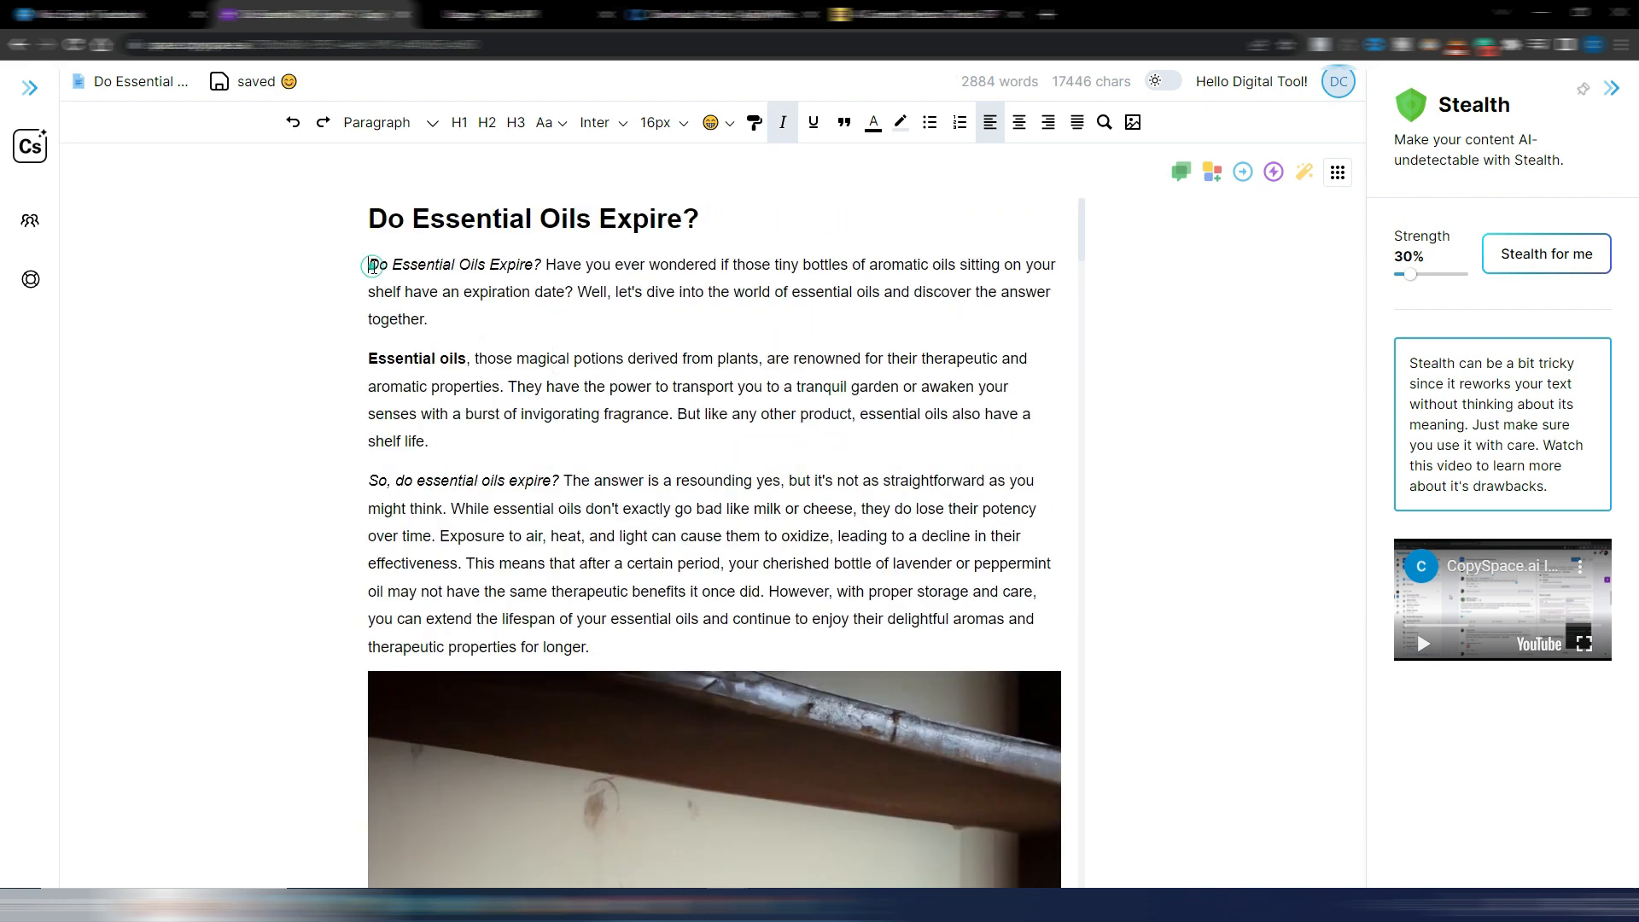
key(ctrl+v)
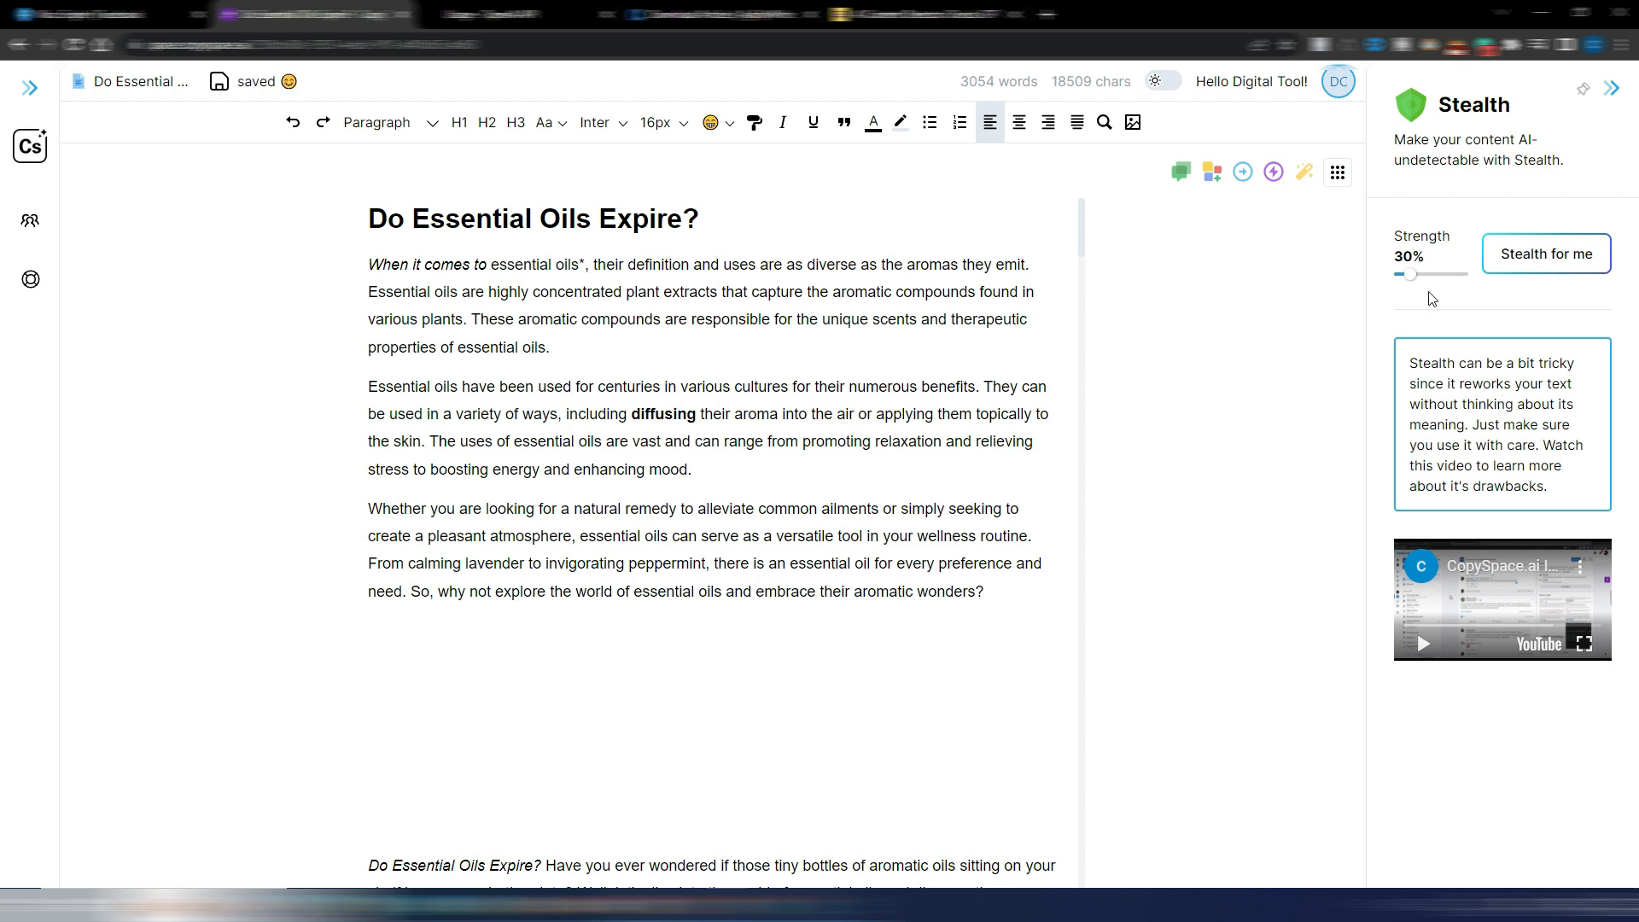
click(393, 630)
- Set the Stealth strength to 80% and run Stealth with the three paragraphs under the title selected
mouse_move(1414, 284)
drag(1415, 284, 1454, 286)
drag(370, 262, 1025, 611)
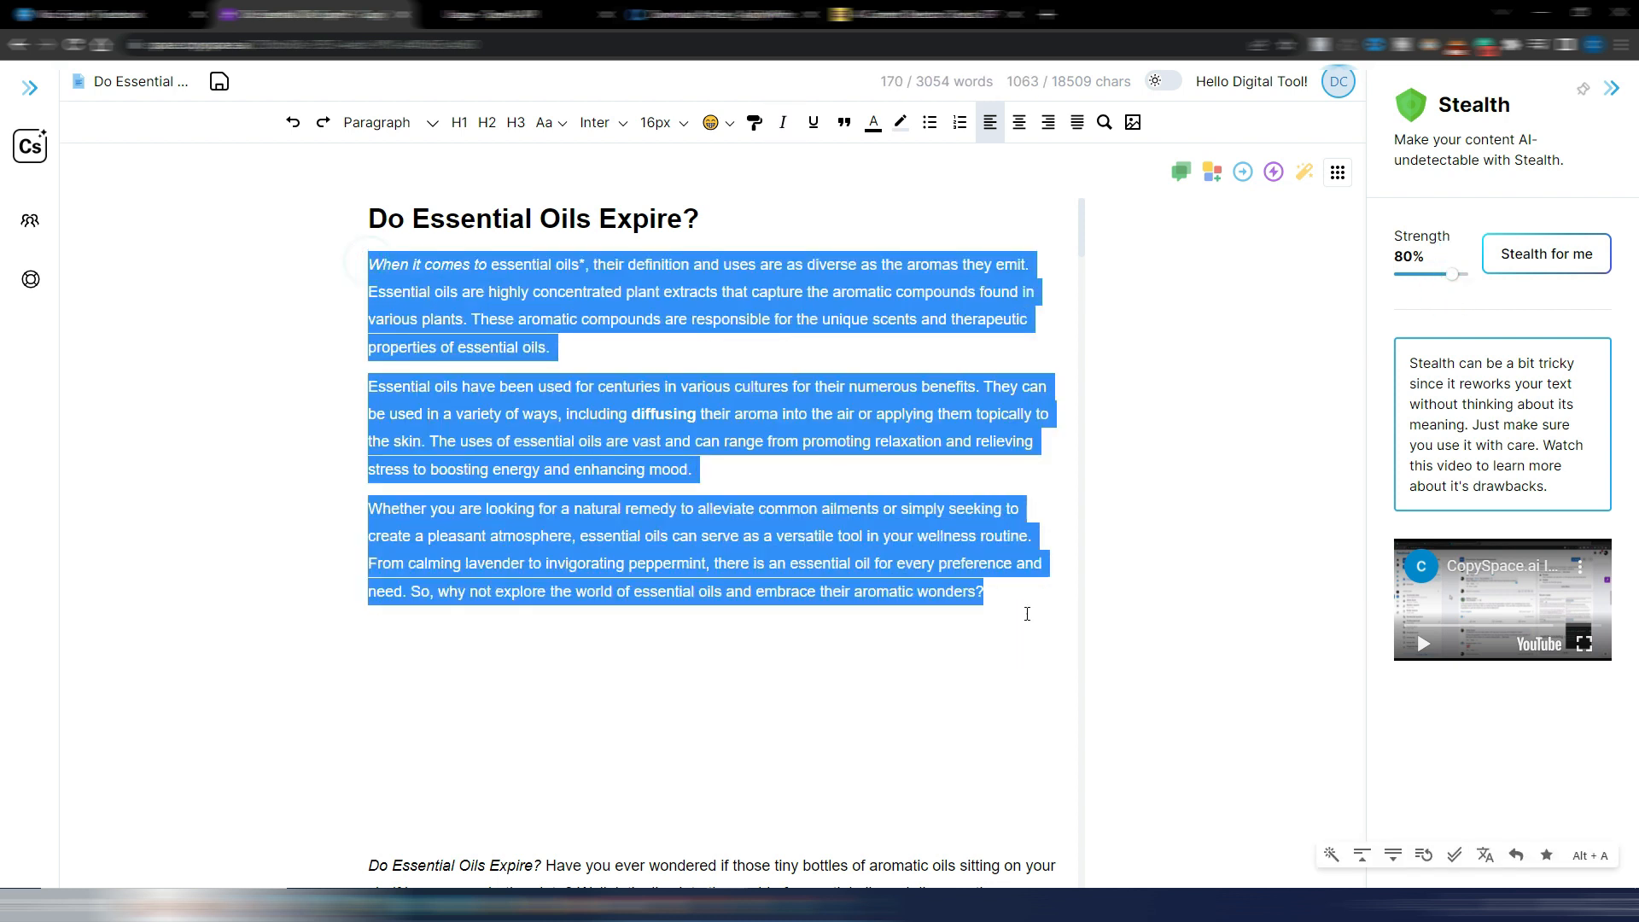
click(1528, 265)
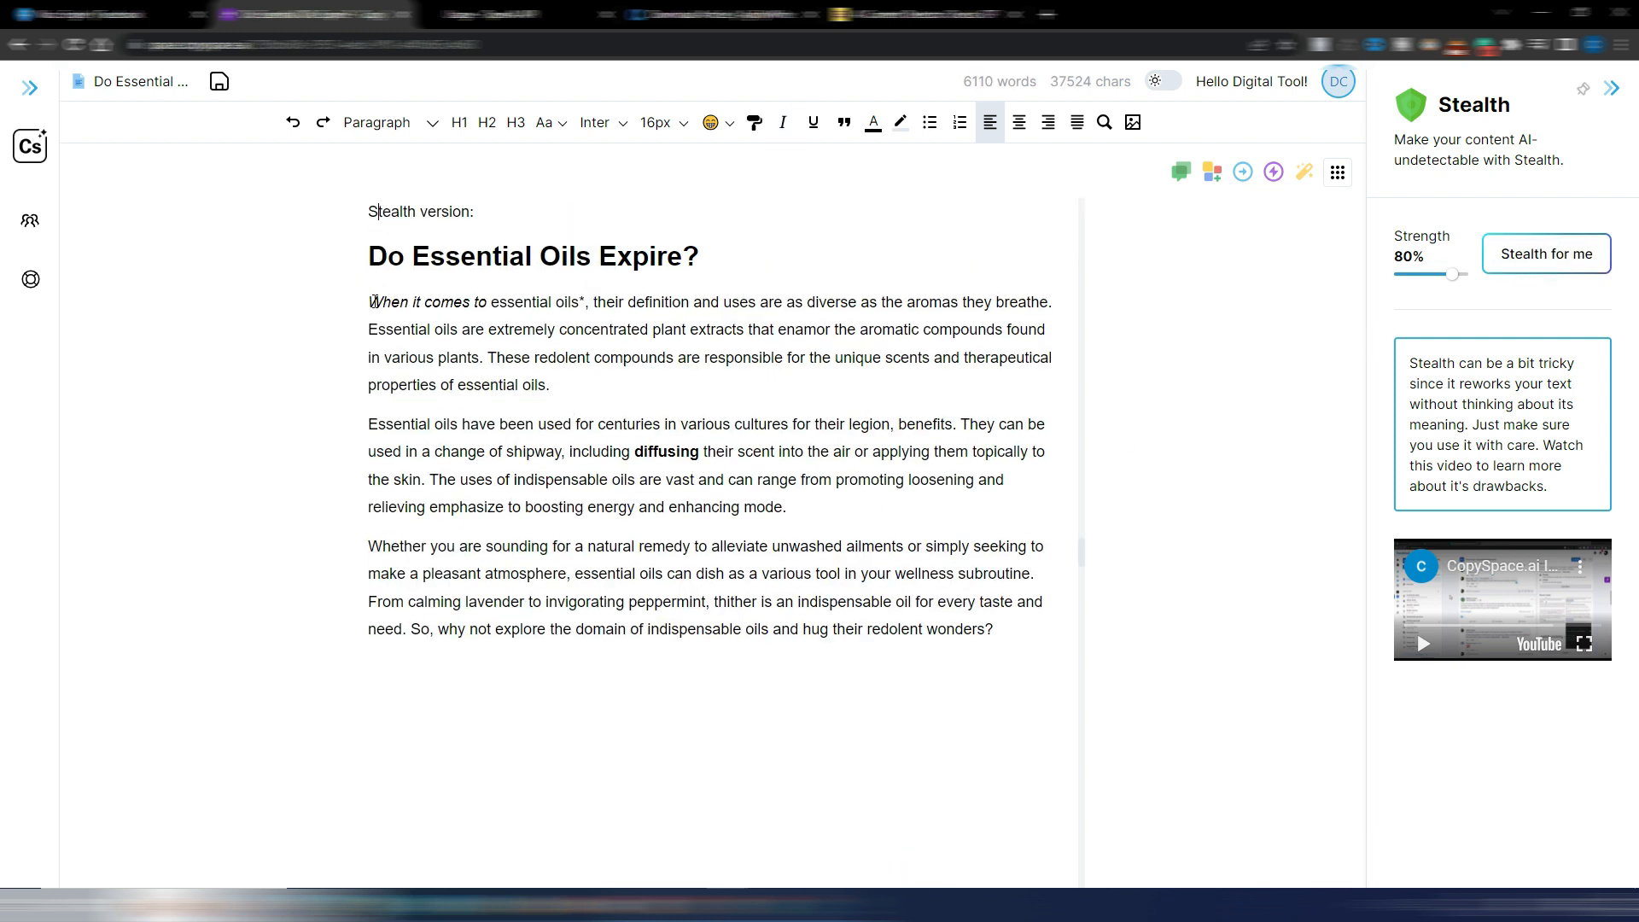
- Copy the three paragraphs of the stealth version and check them for AI content in the Content at Scale detector
drag(374, 302, 990, 629)
right_click(936, 600)
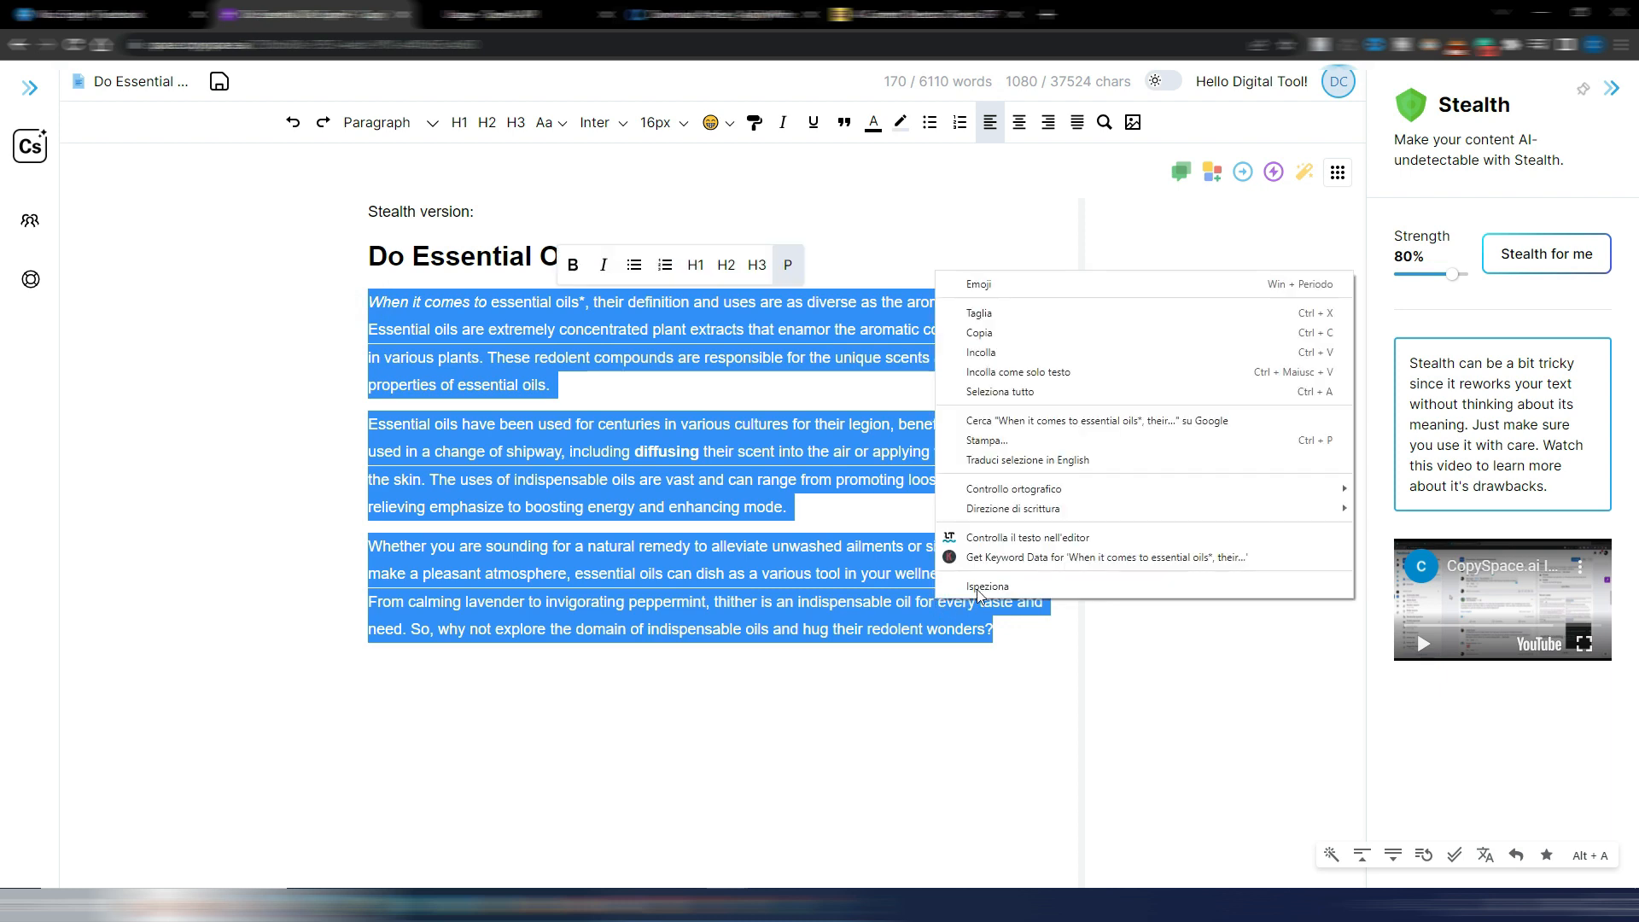
click(1010, 333)
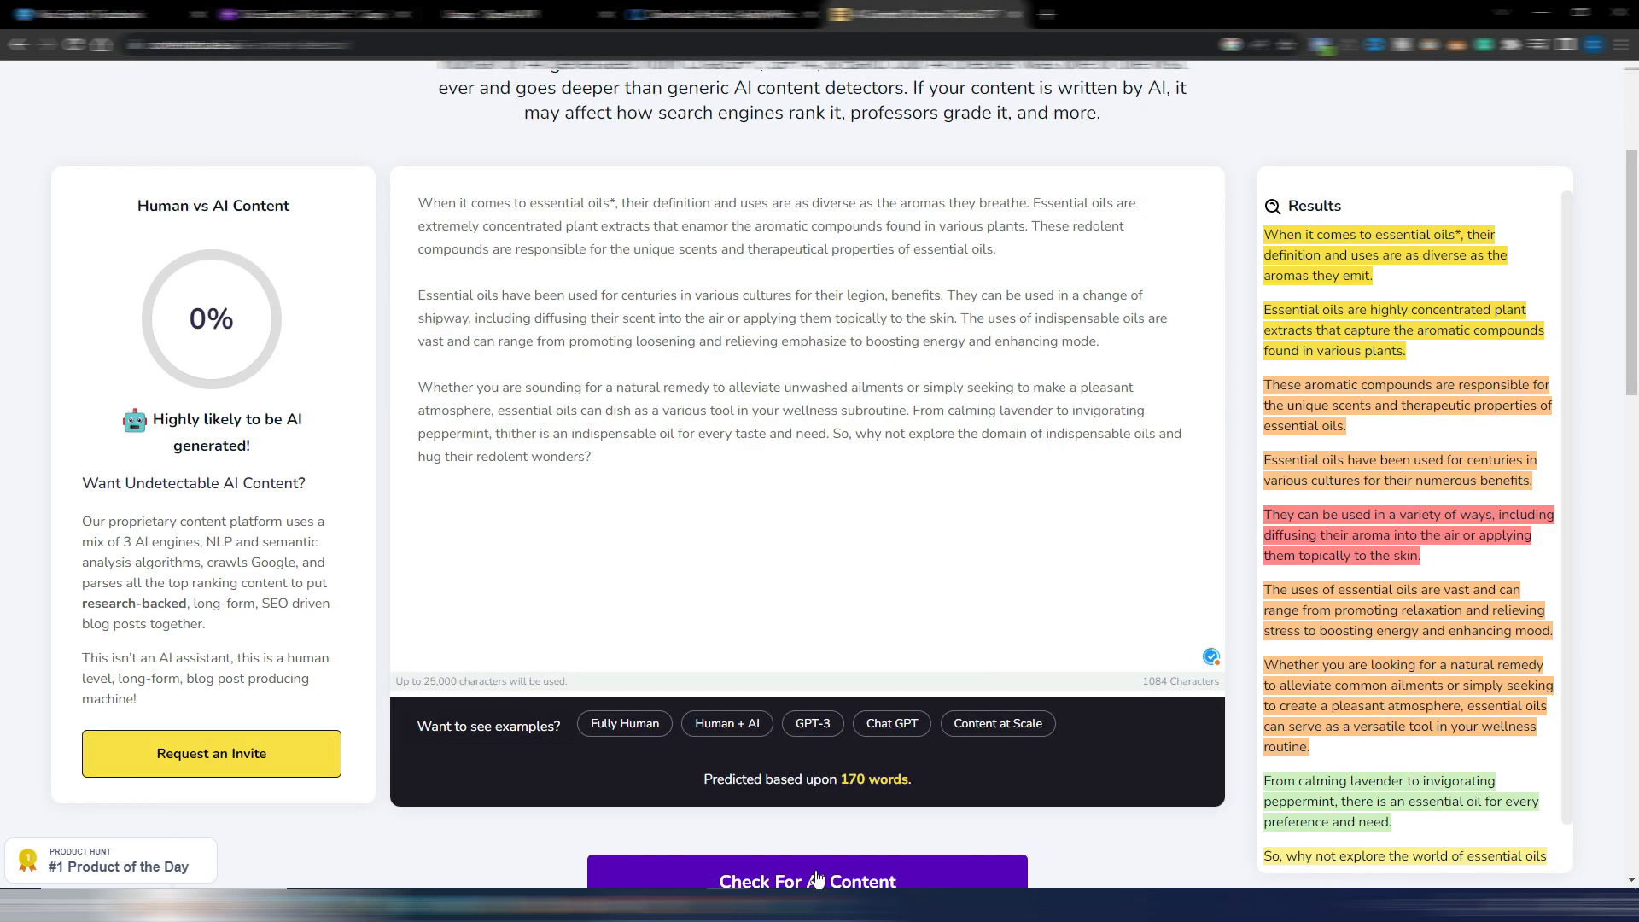
click(819, 875)
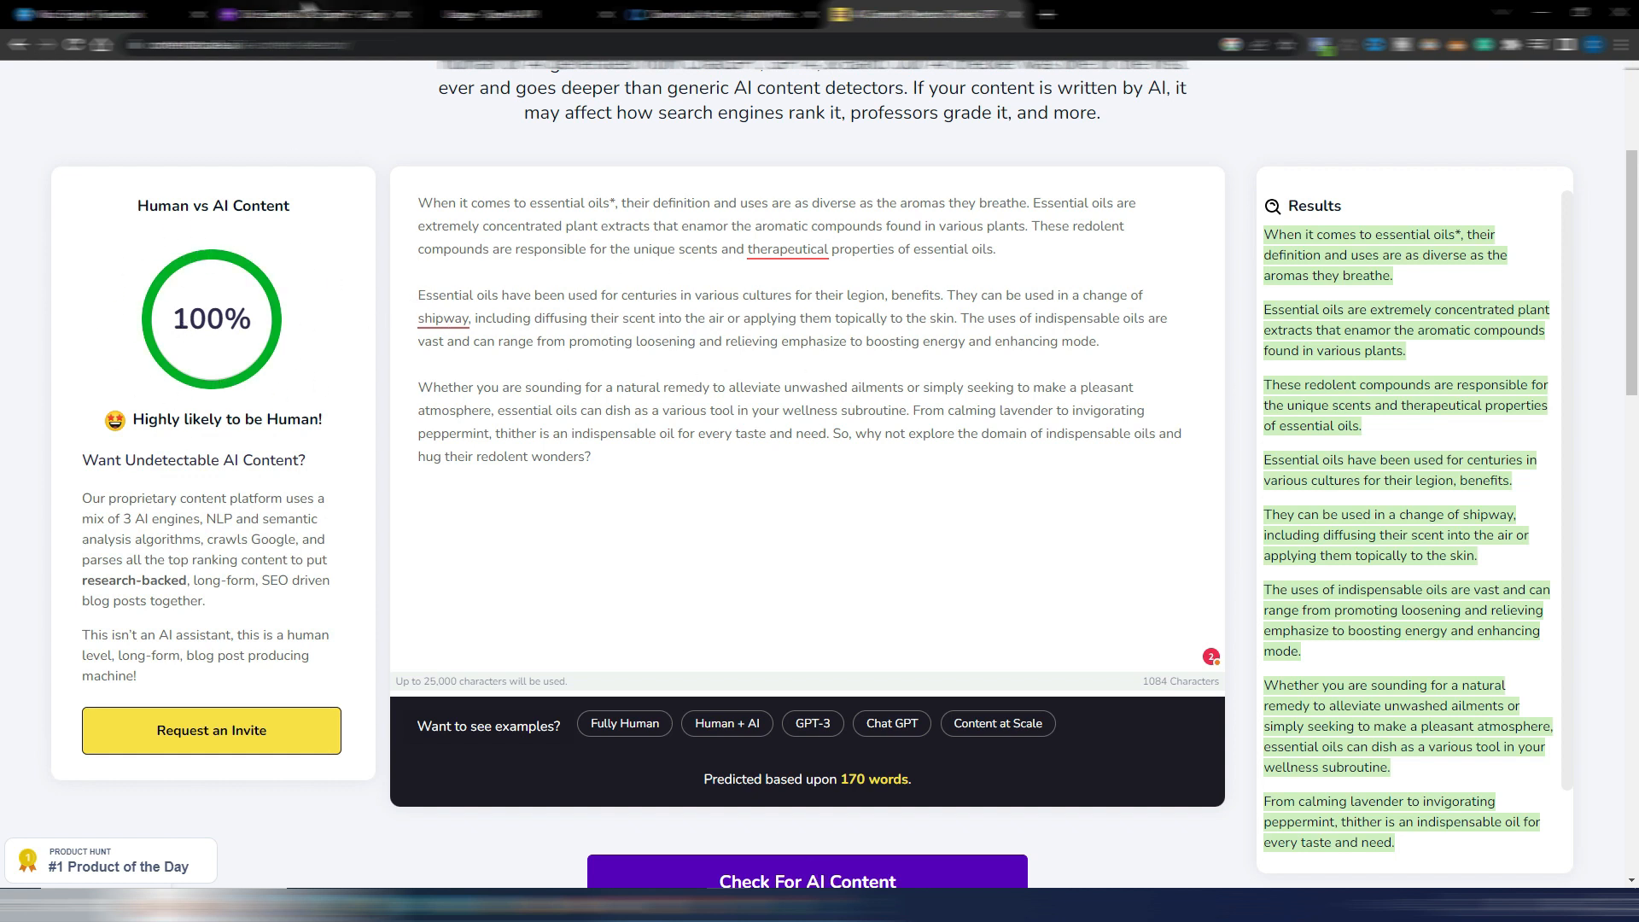
- Return to the CopySpace article and paste a copy of the three stealth-version paragraphs beneath the original paragraphs under the title
click(316, 15)
drag(1004, 630, 374, 307)
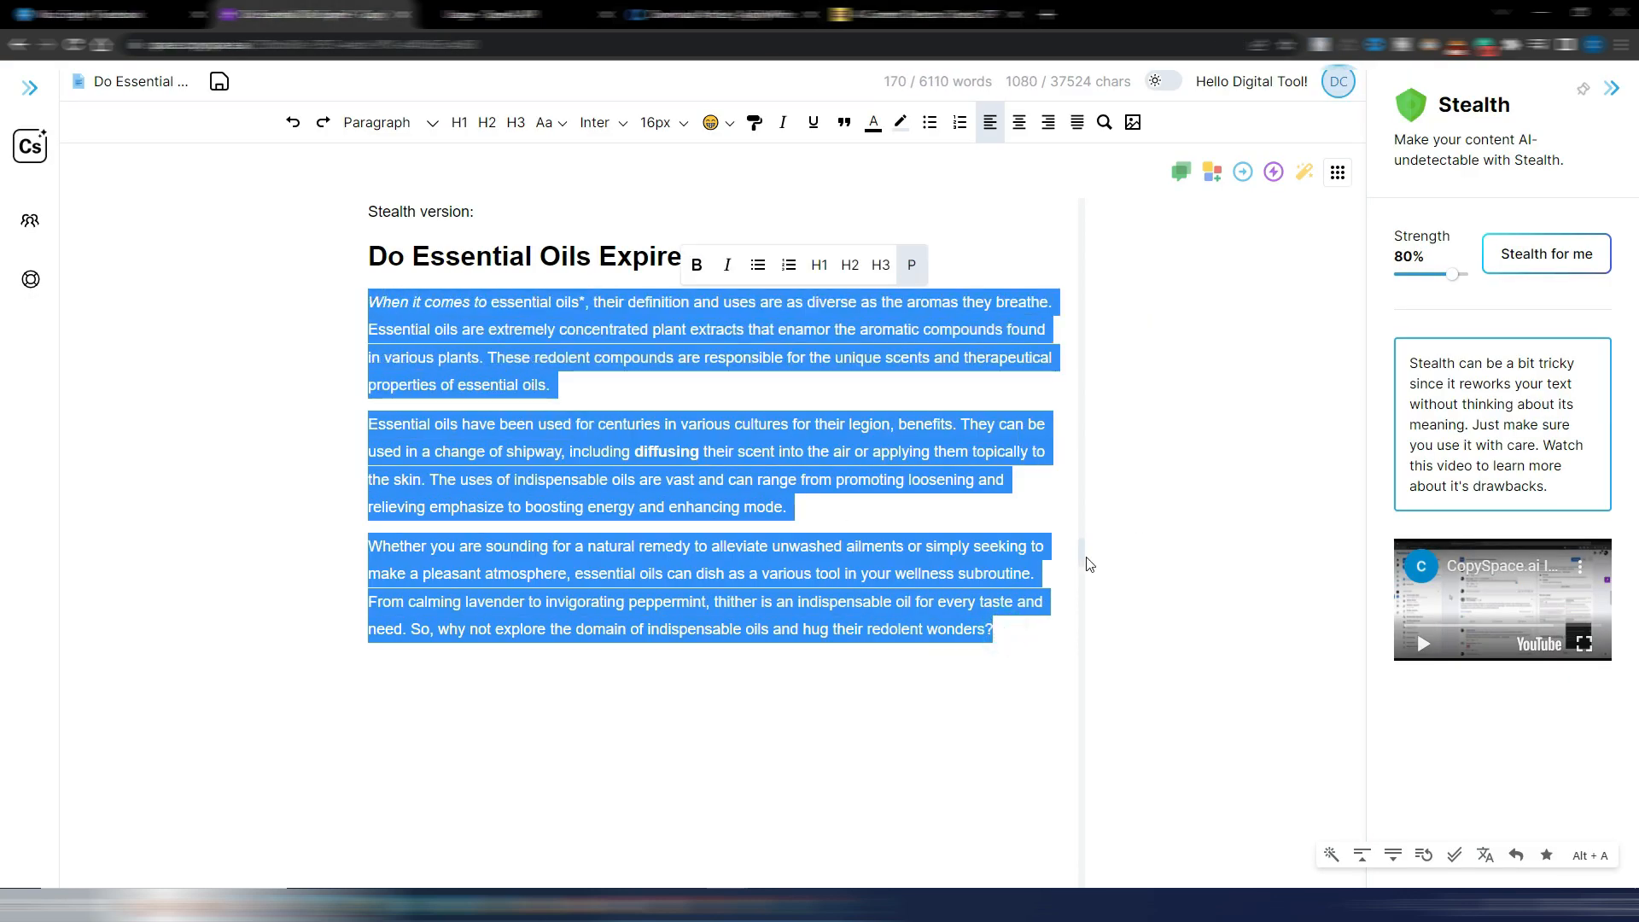
drag(1083, 560, 1085, 191)
click(385, 650)
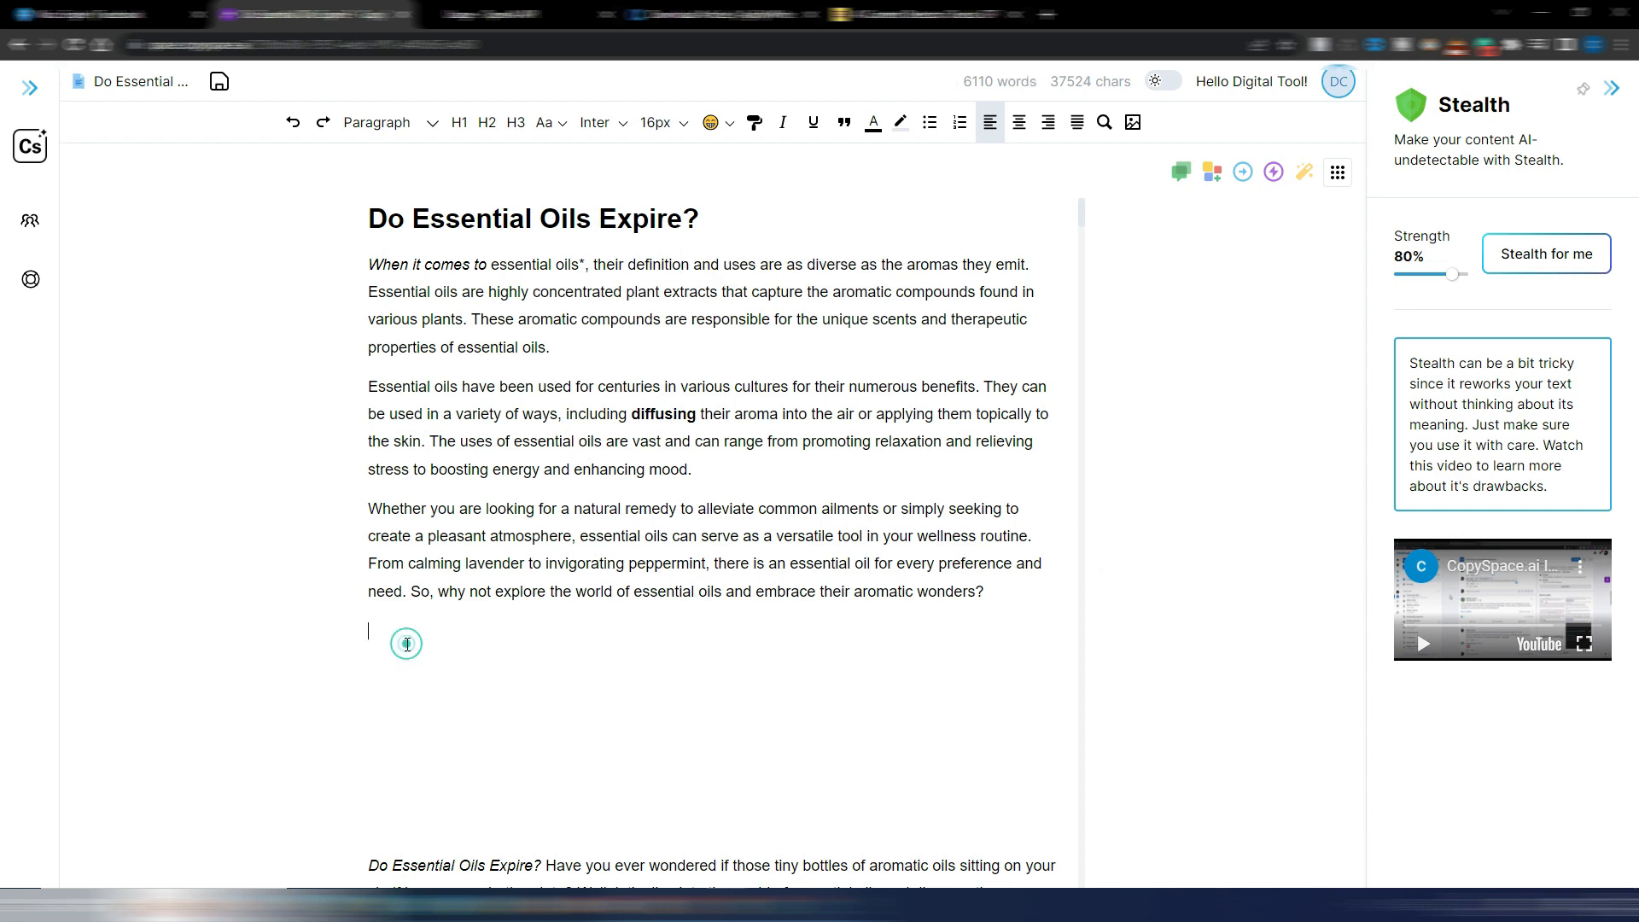
key(ctrl+v)
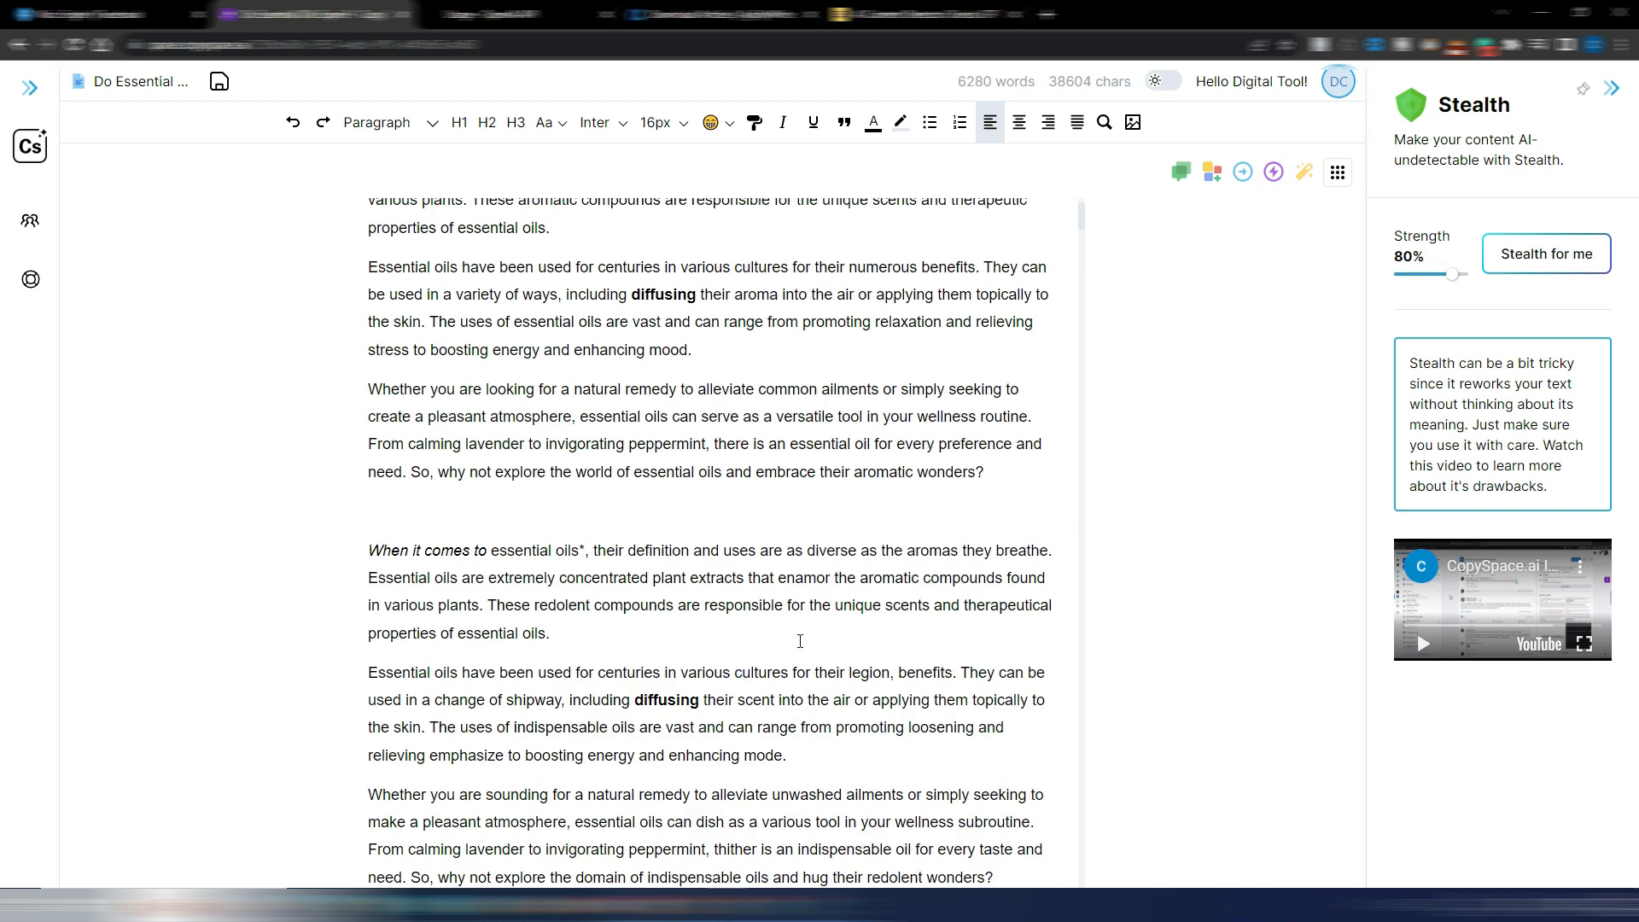
- Compare the original and stealth paragraphs, highlighting "in various cultures for their numerous benefits." and its rewritten counterpart in the second paragraph of each version
scroll(801, 641, up, 2)
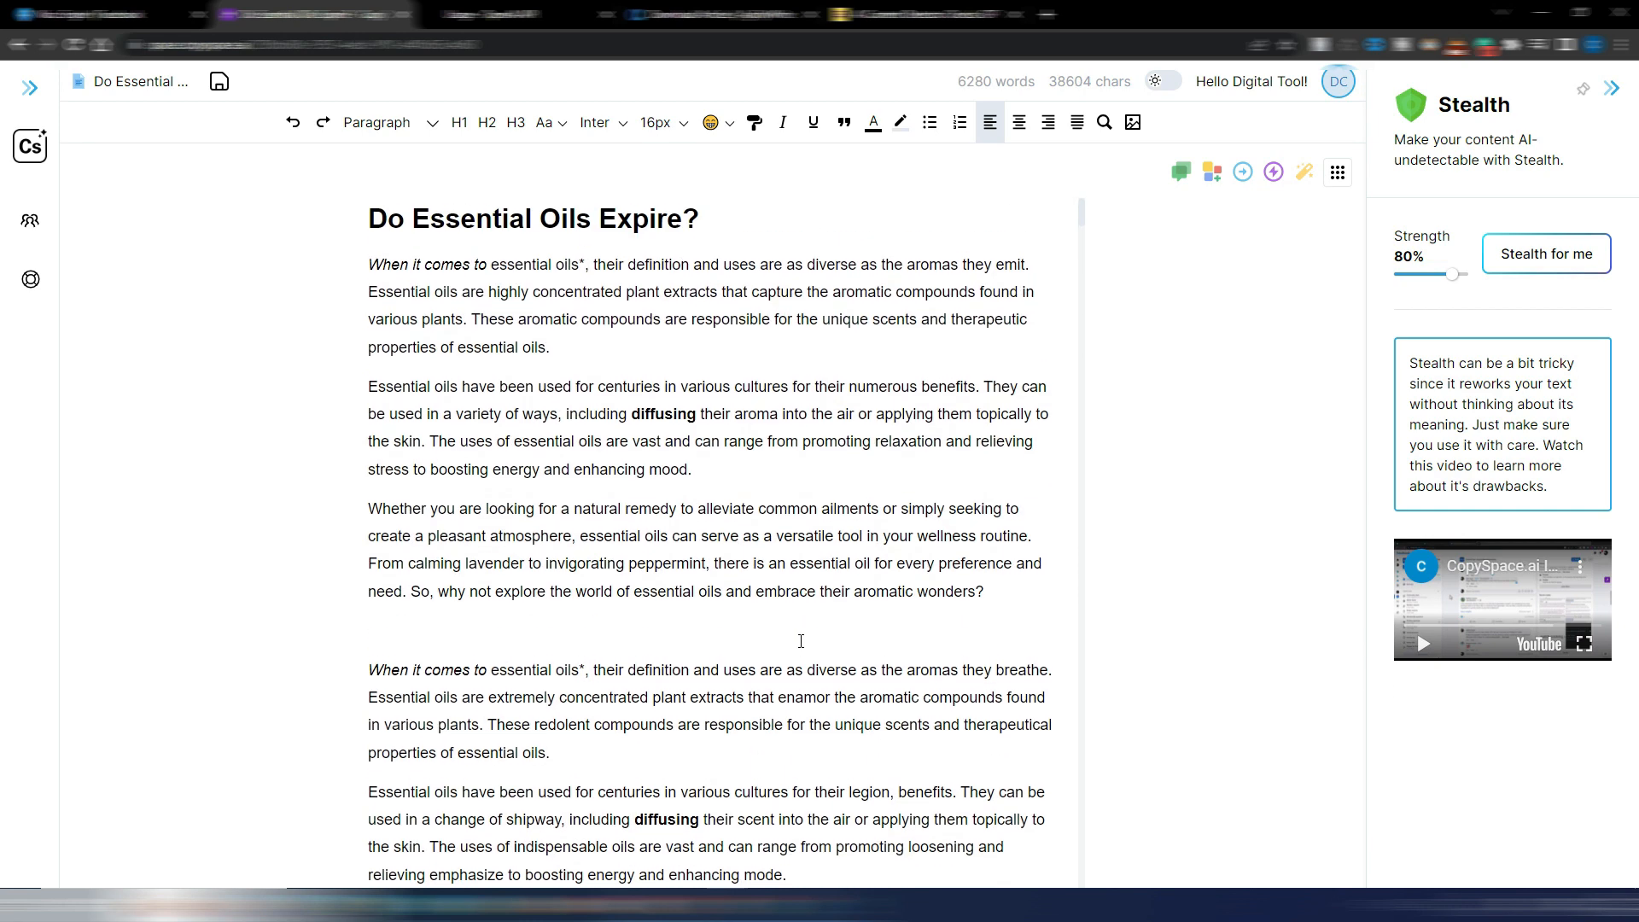
click(1082, 215)
scroll(963, 637, down, 2)
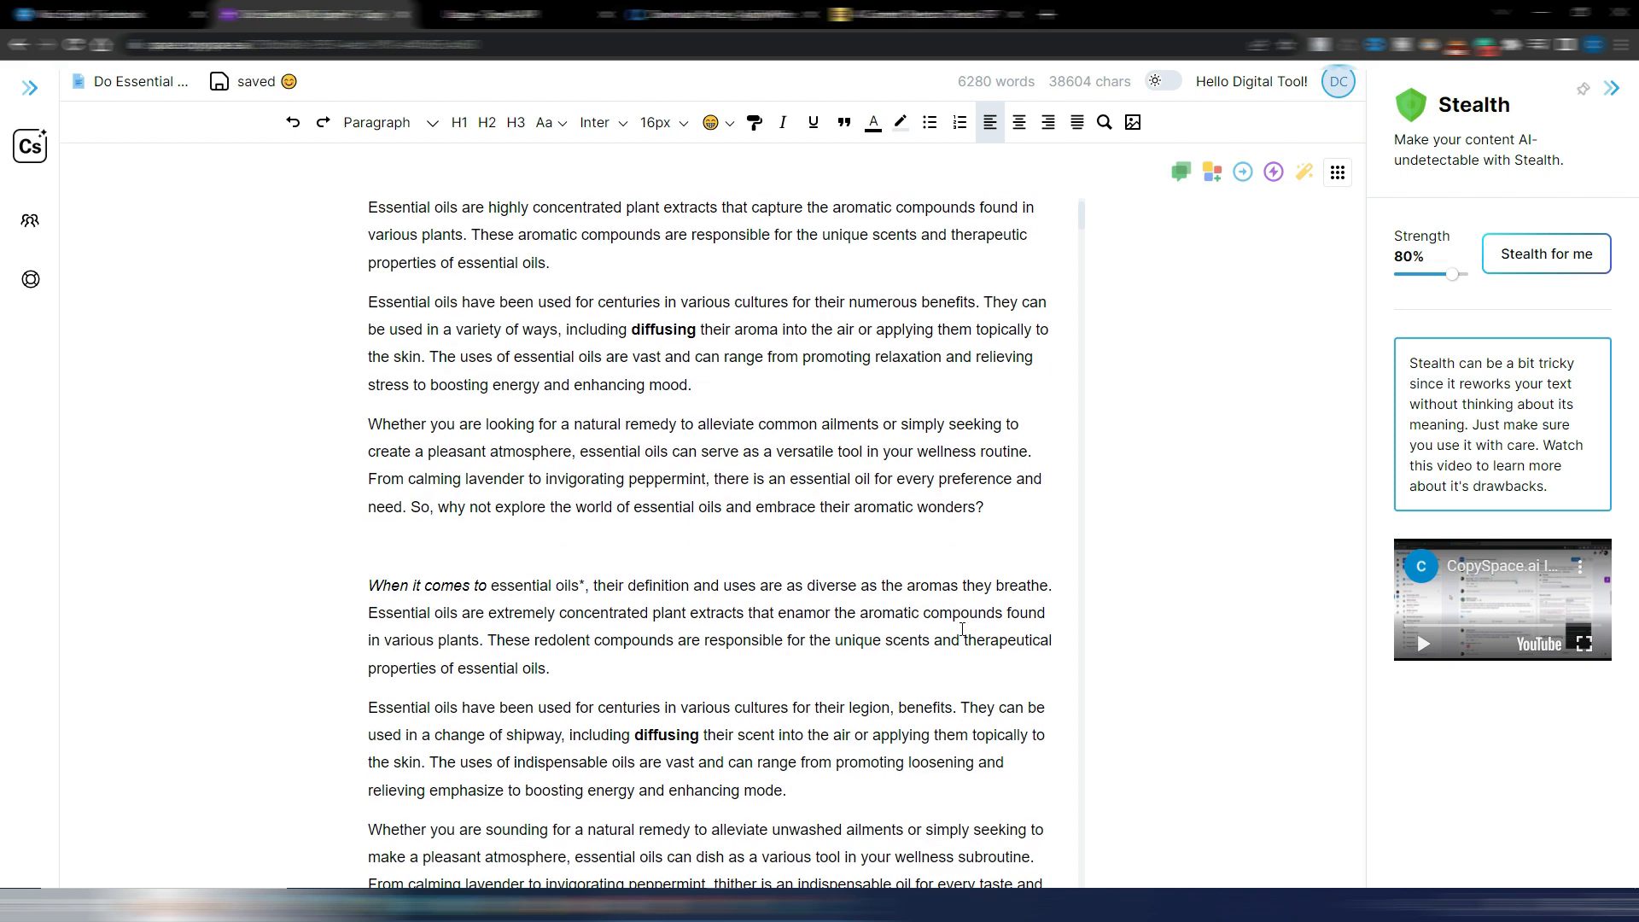
scroll(923, 654, up, 2)
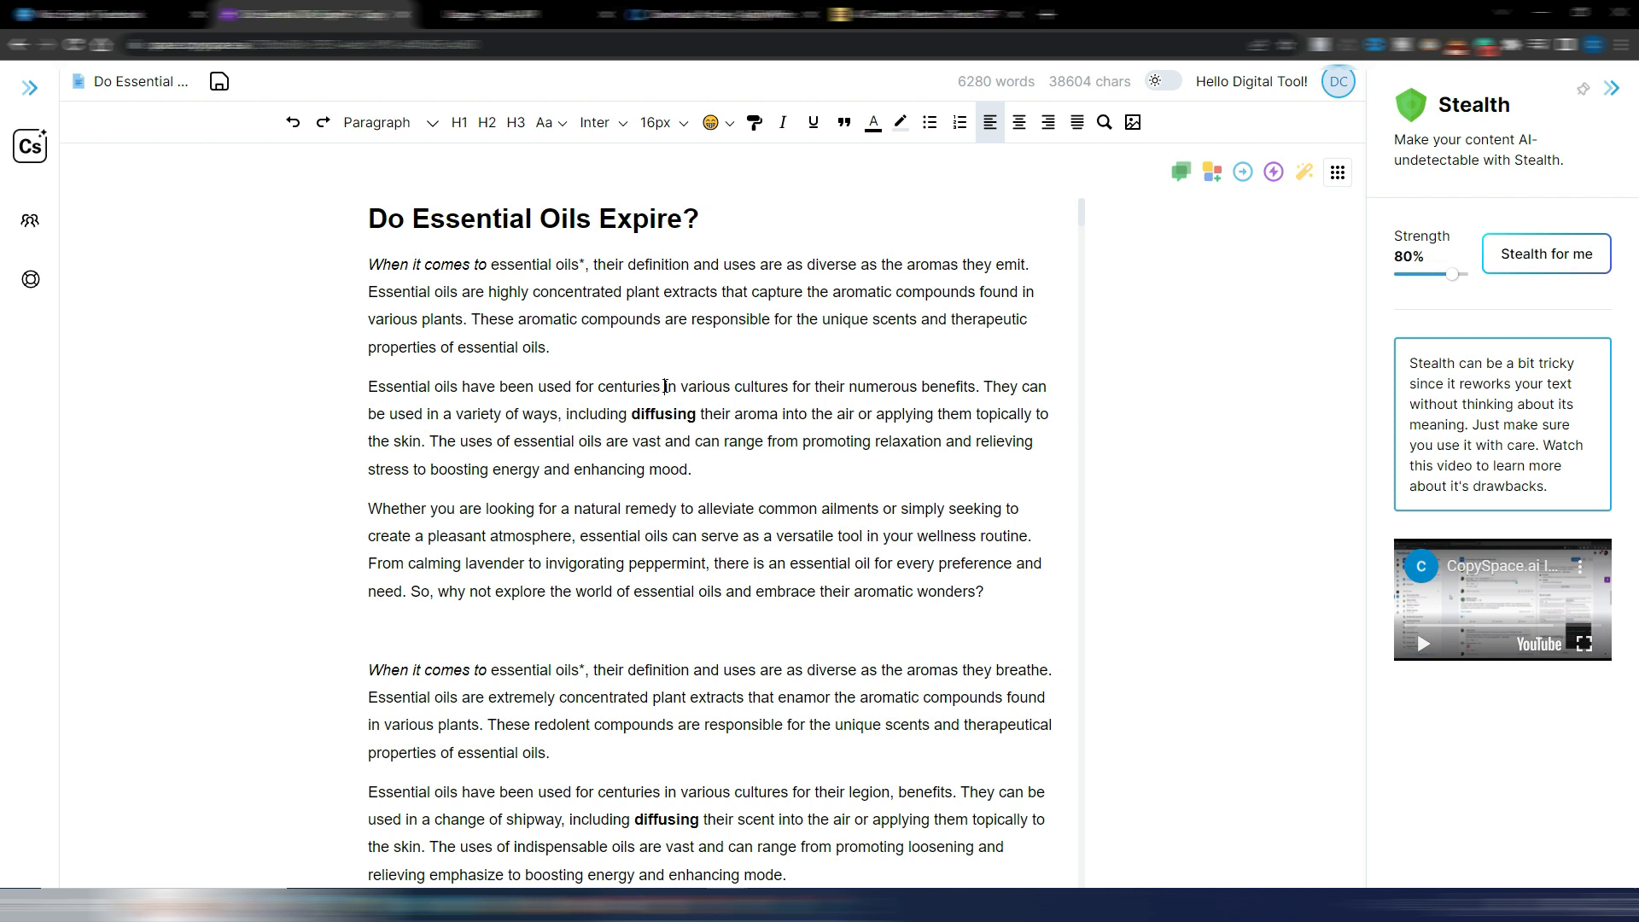
drag(665, 386, 982, 386)
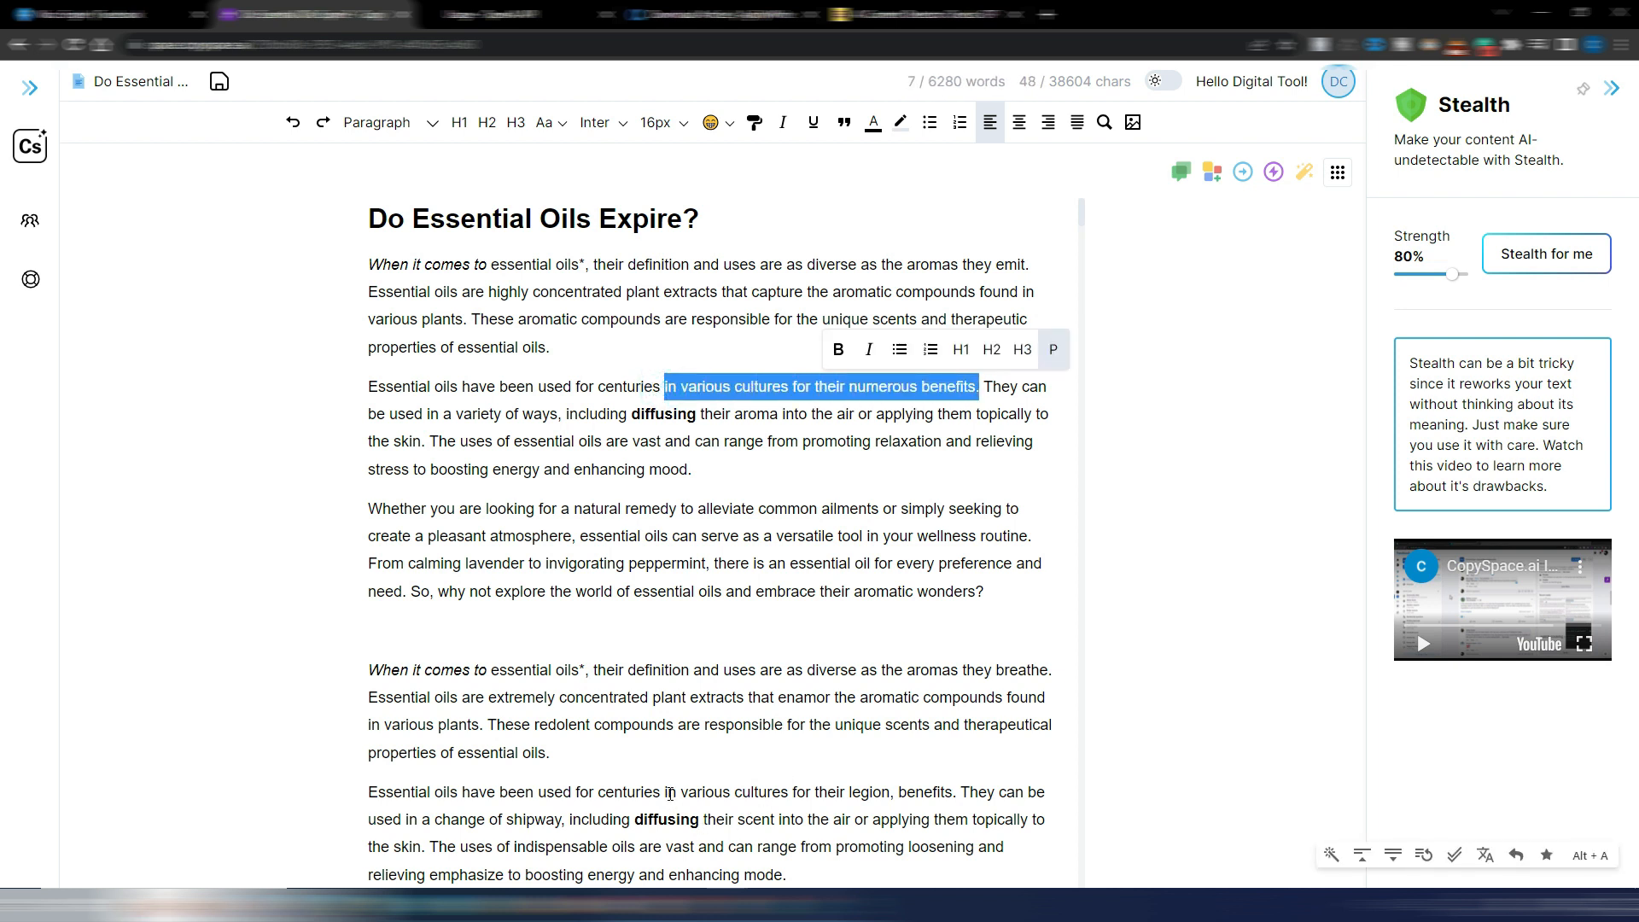
drag(666, 793, 957, 788)
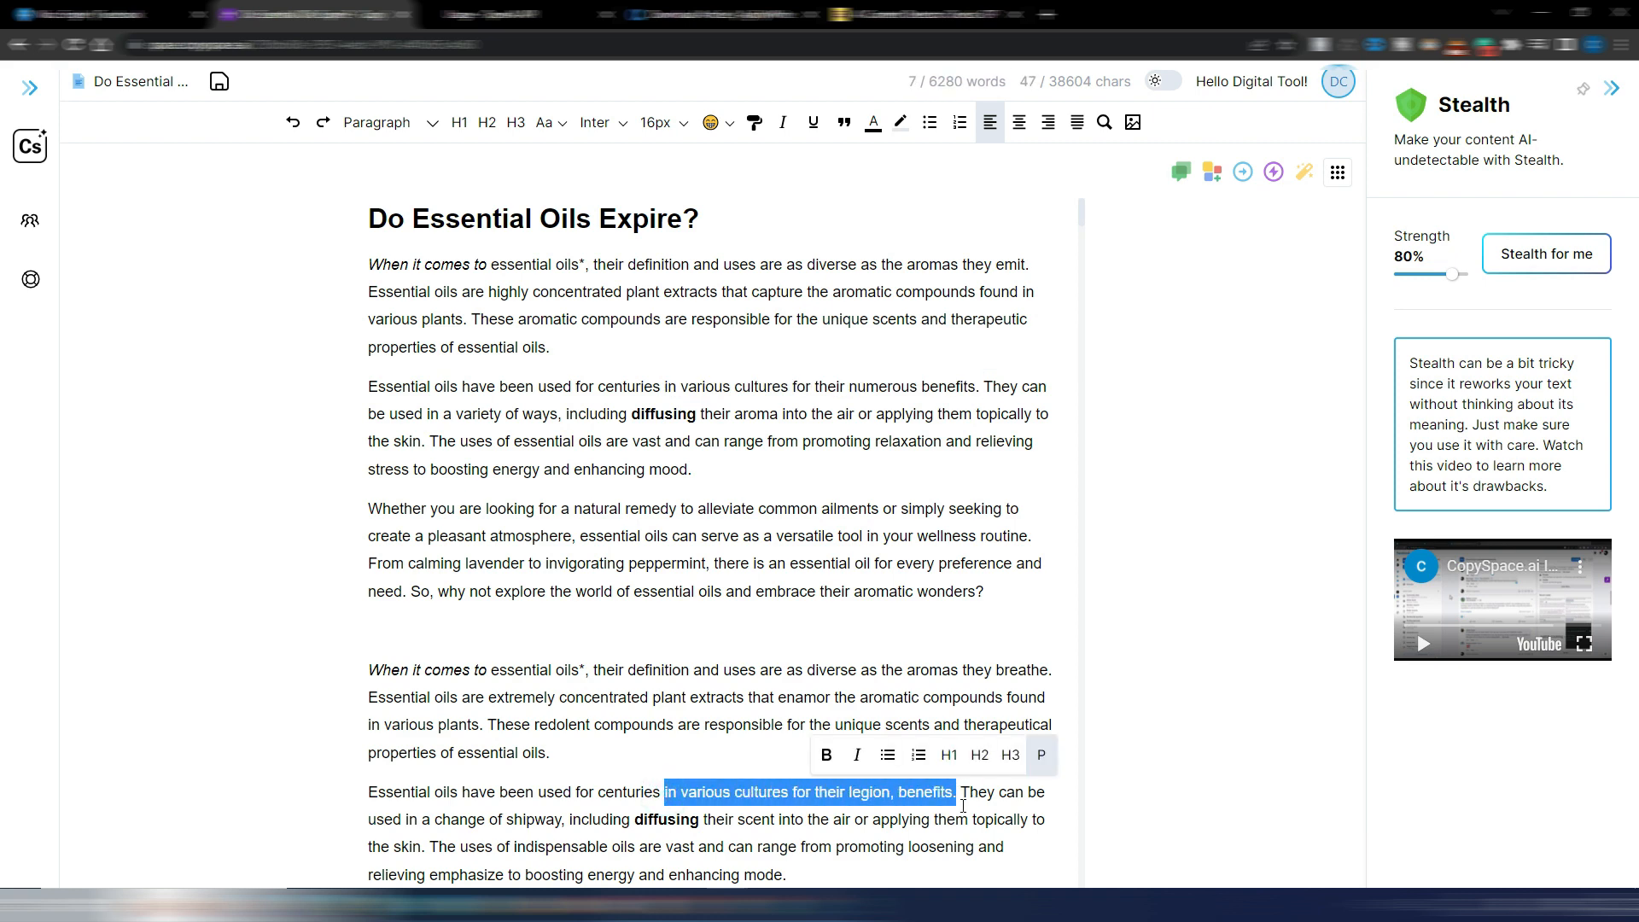
click(963, 805)
scroll(947, 783, down, 1)
- Review the AI detector results for the stealth text, then return to the CopySpace article and select the rewritten paragraphs
click(917, 15)
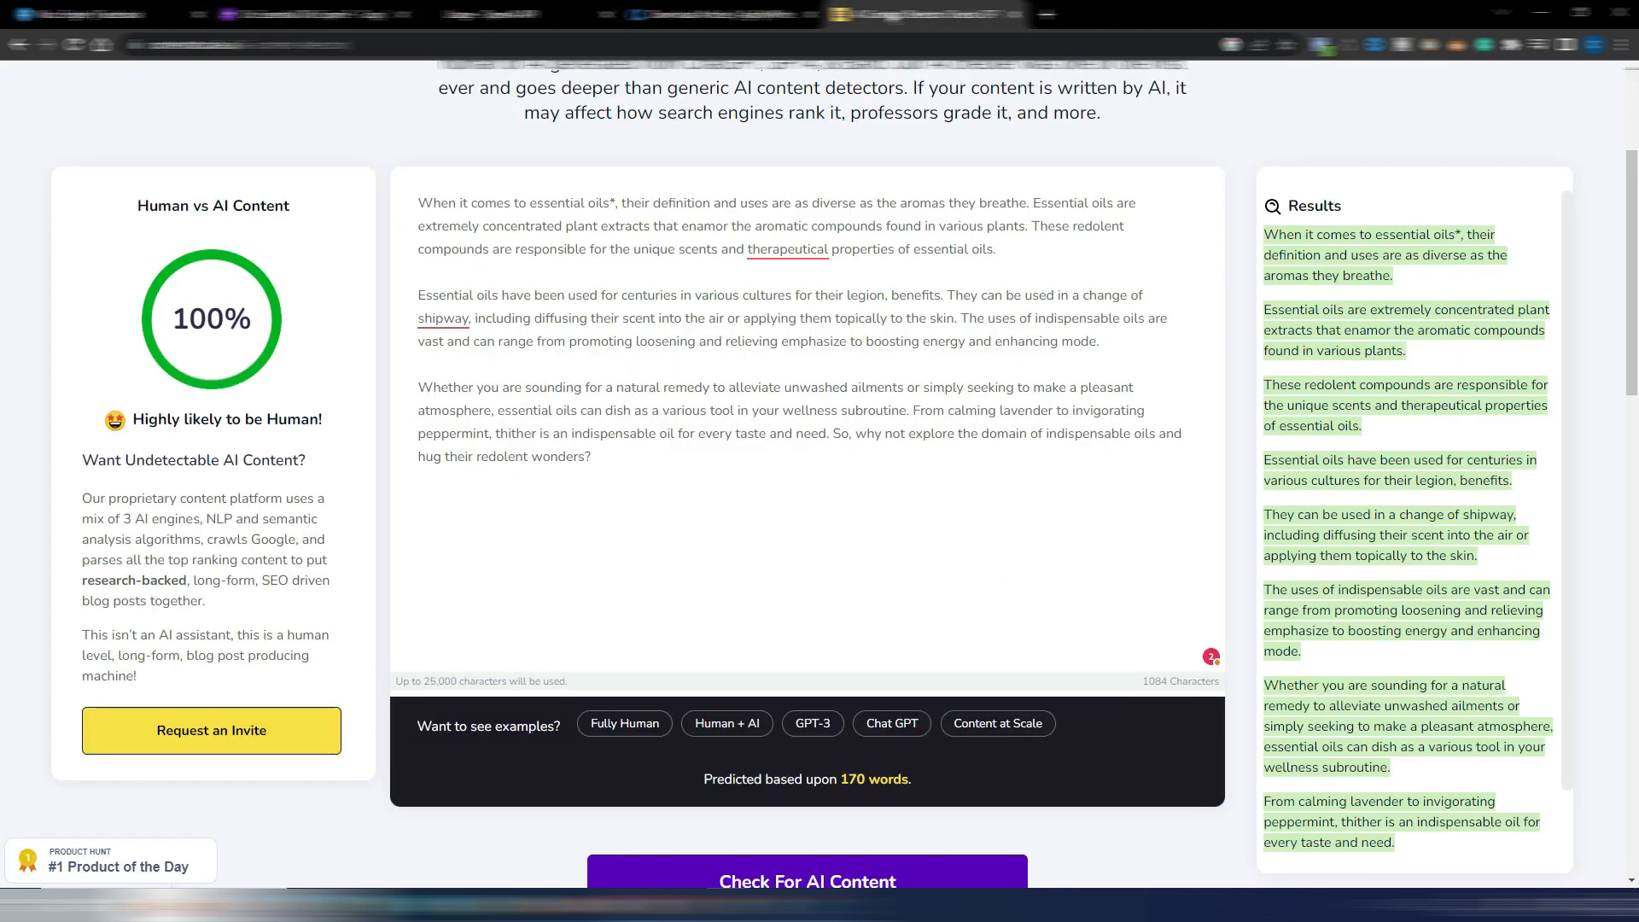
click(294, 16)
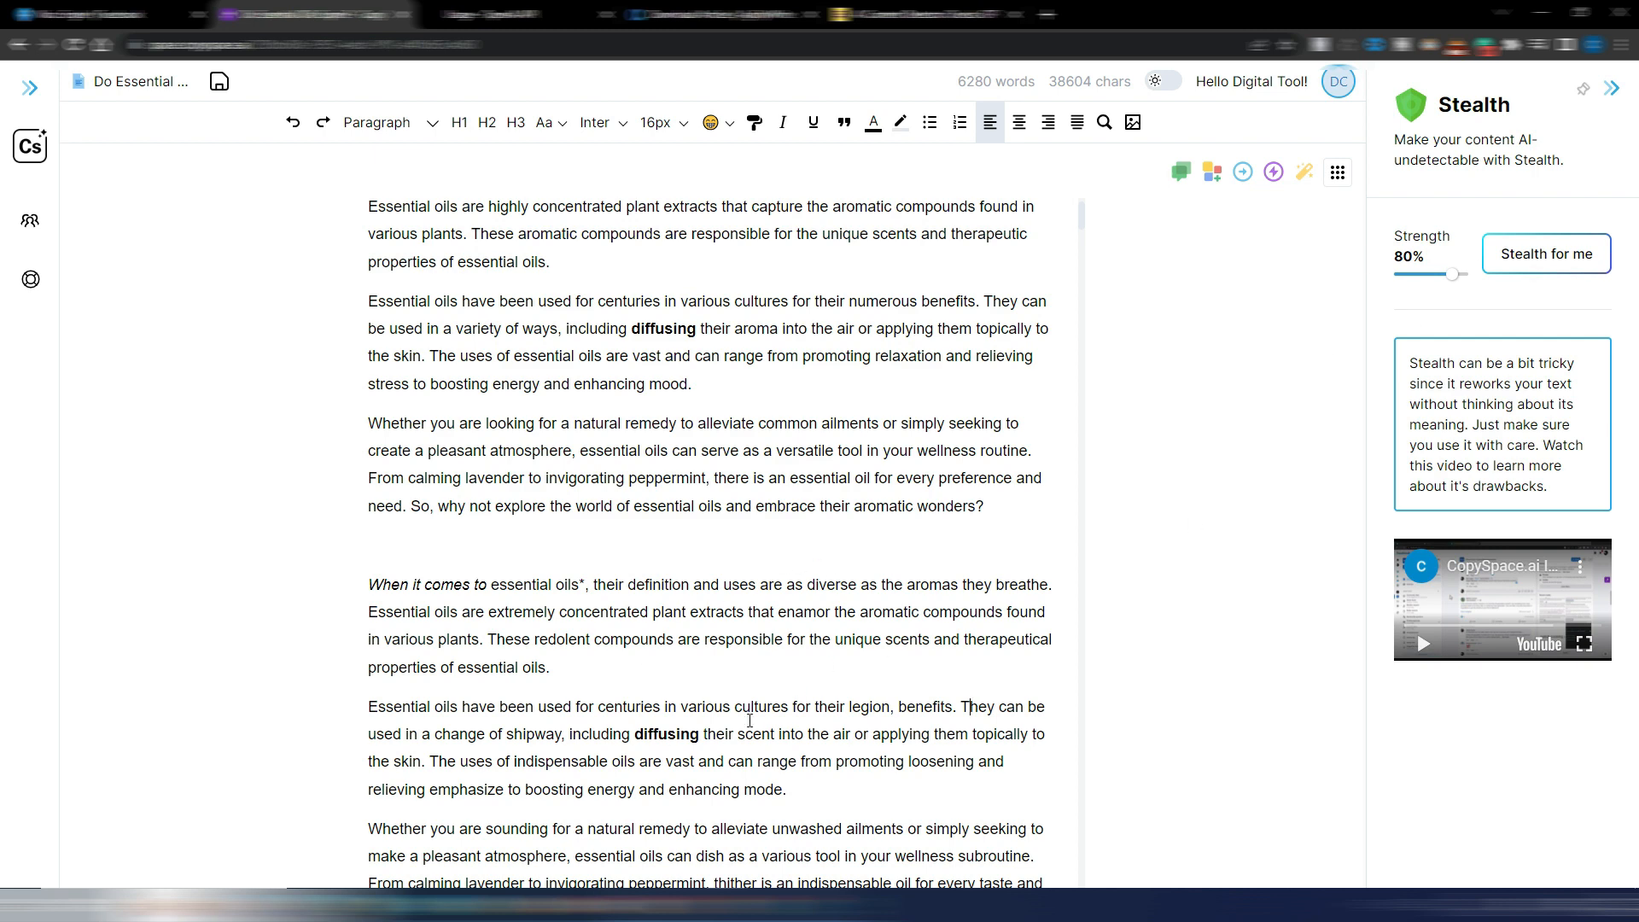
scroll(755, 702, down, 1)
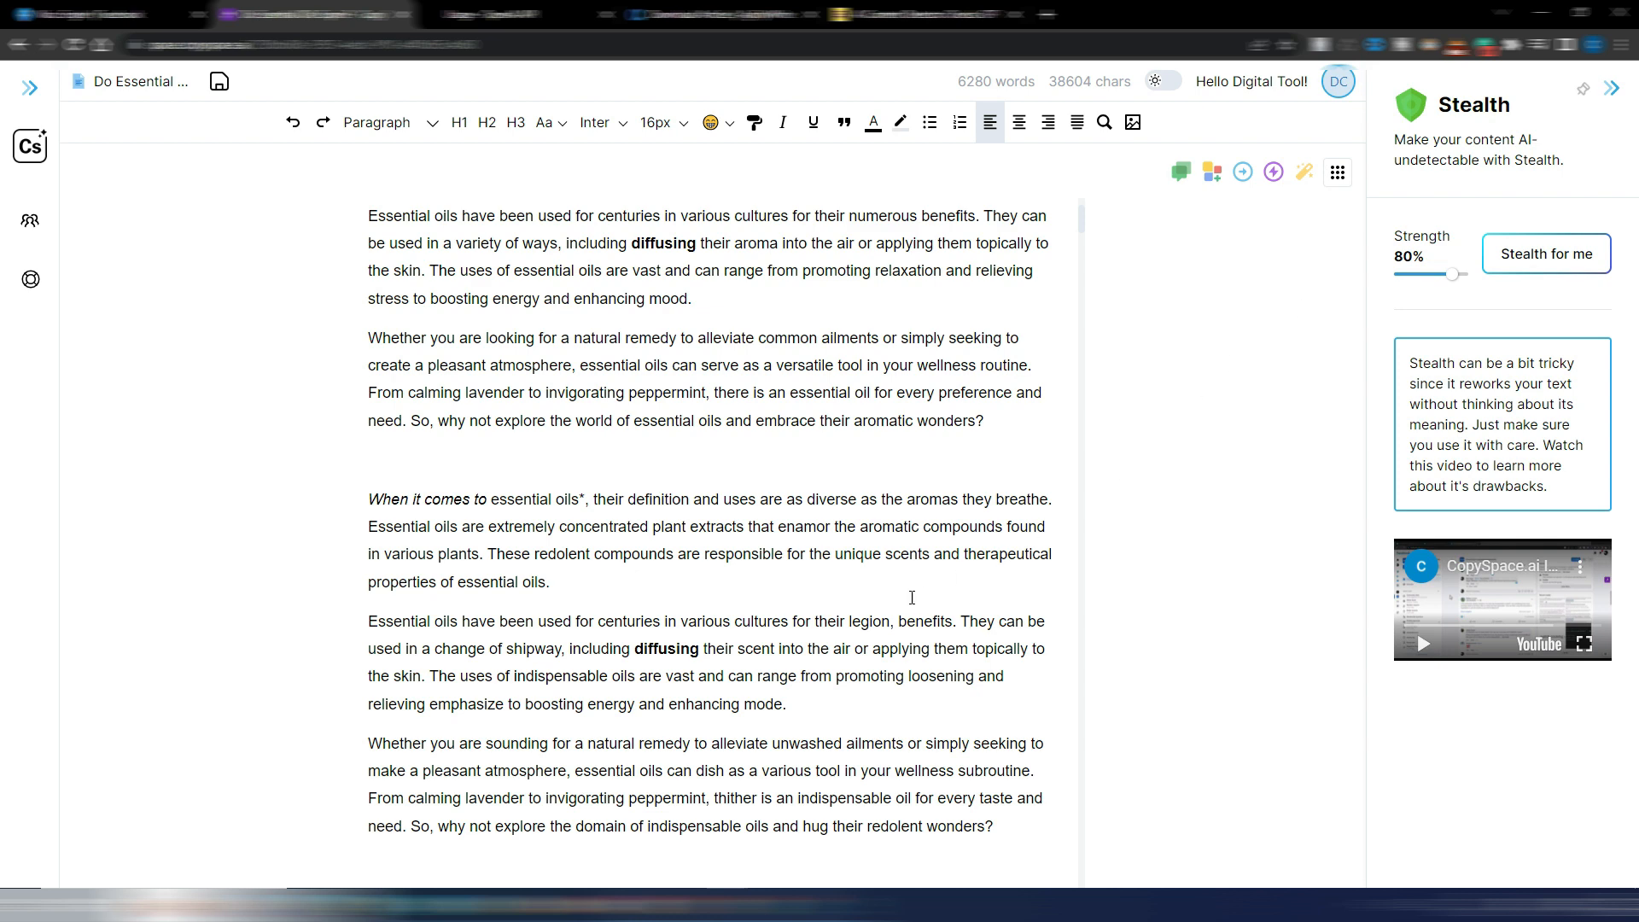
scroll(1008, 766, down, 1)
drag(995, 743, 323, 293)
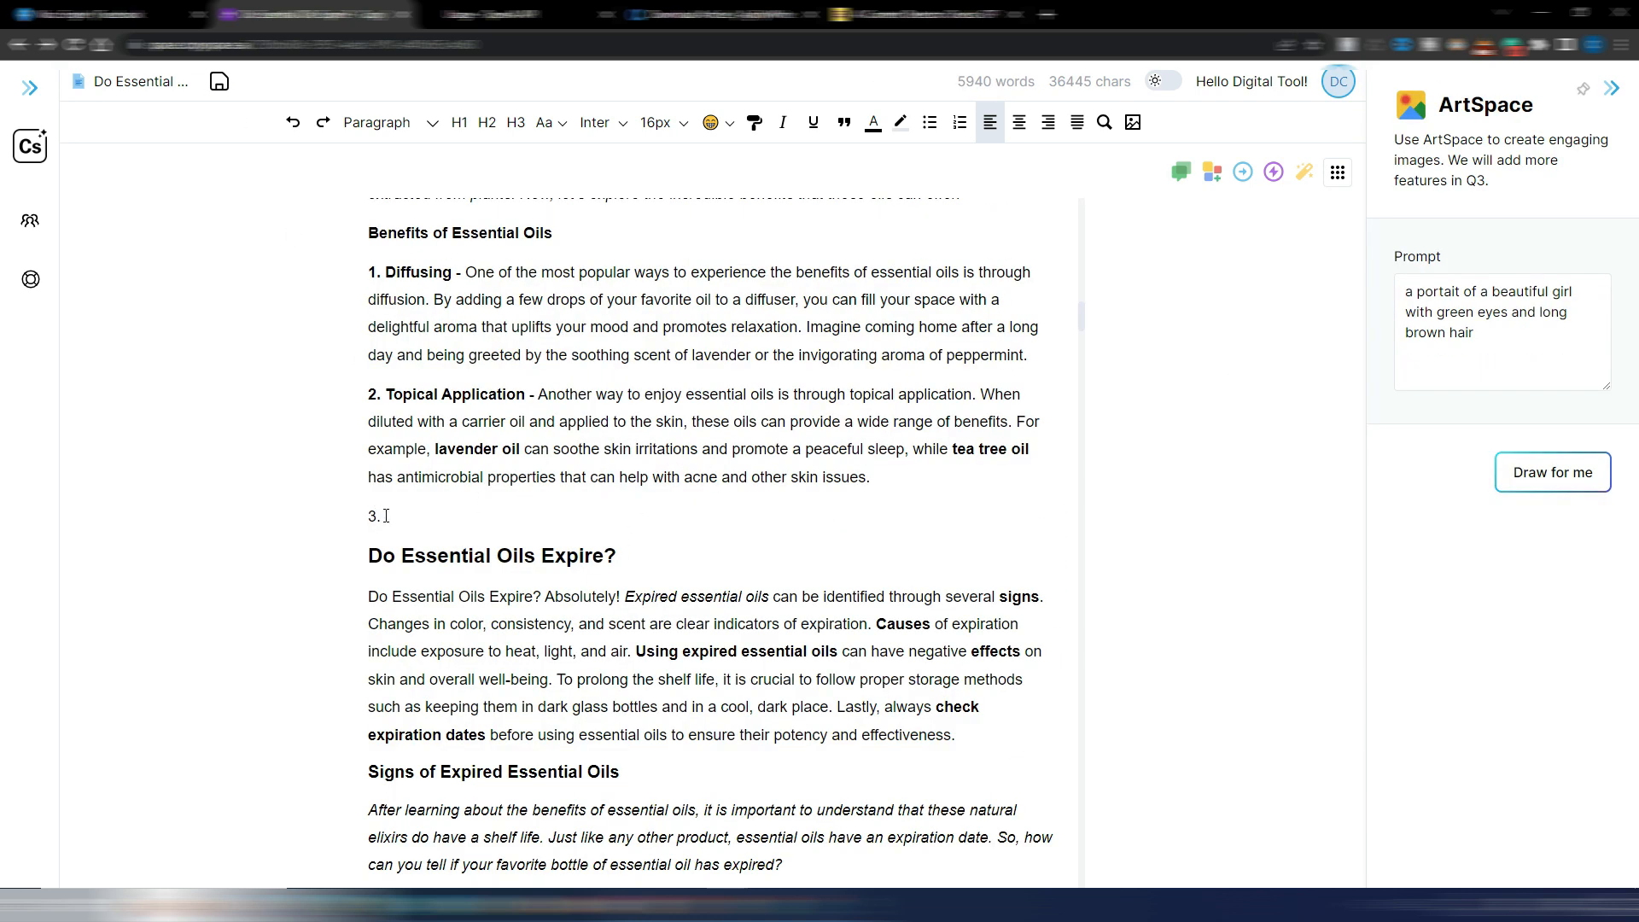
- Open the Magic command dialog and look through its available AI models, keeping GPT-4
click(1304, 172)
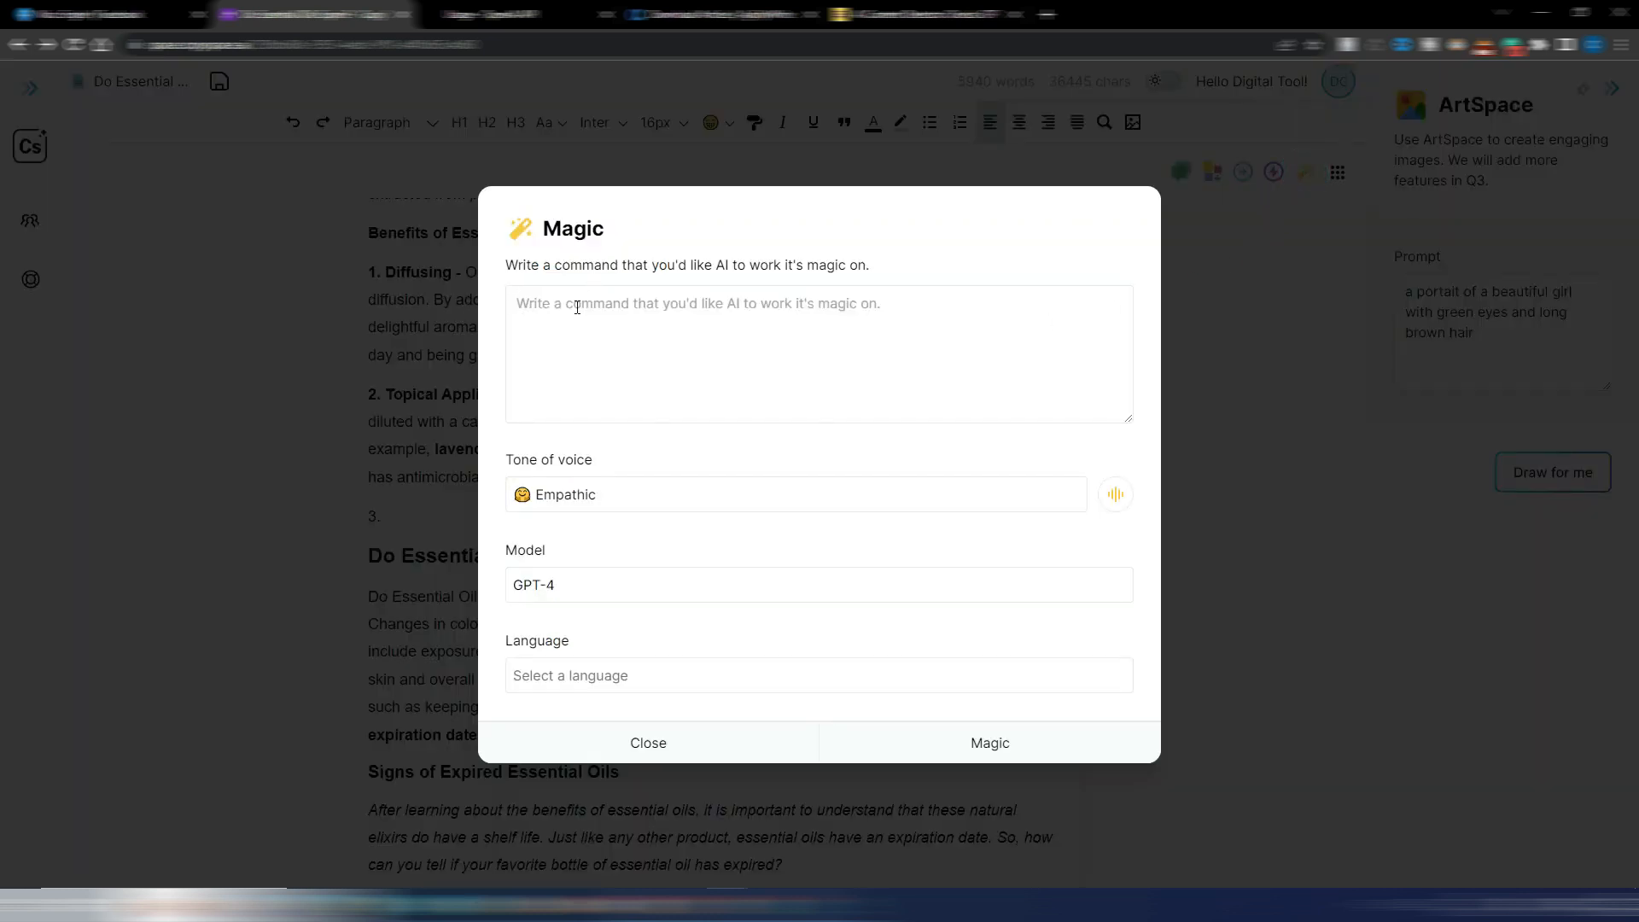
click(604, 593)
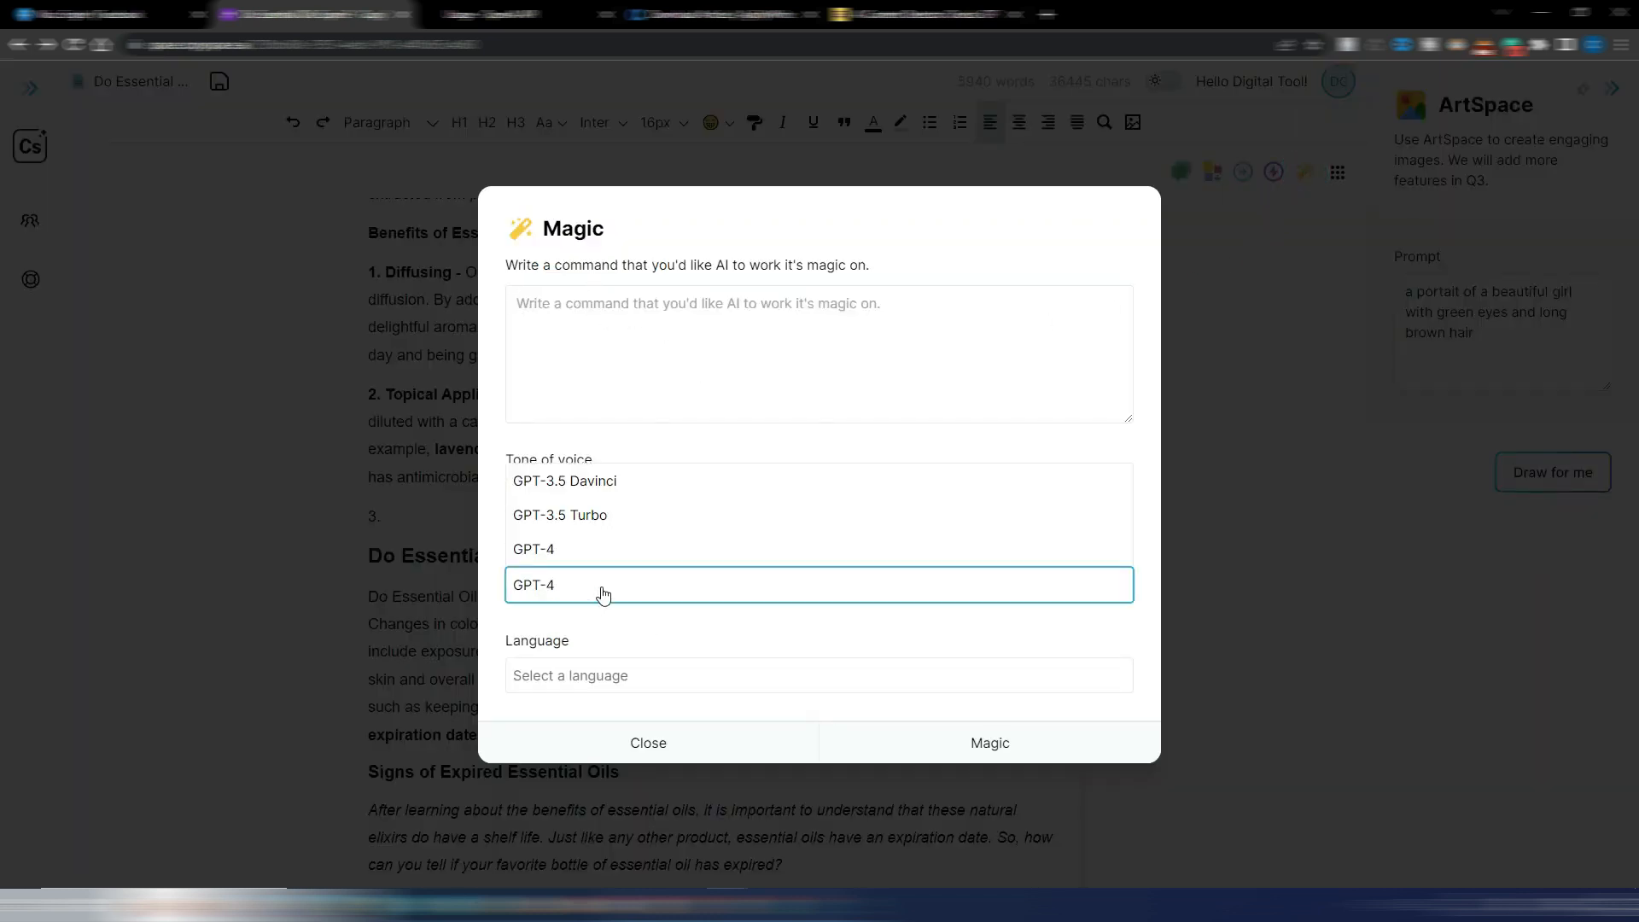
click(604, 593)
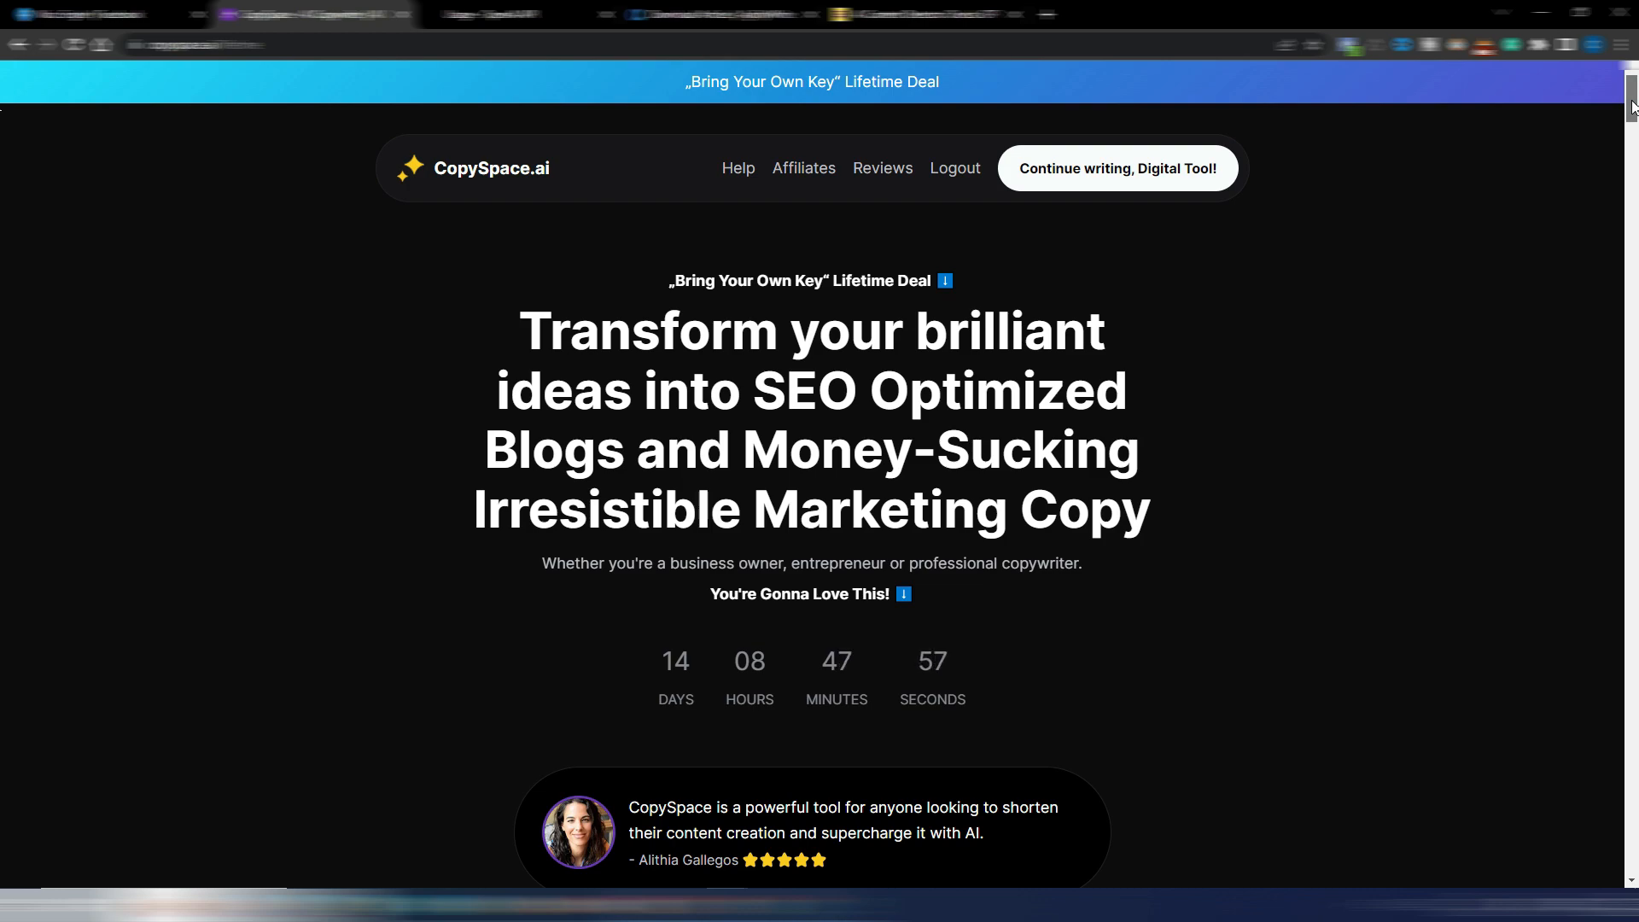
- View the "Bring Your Own Key" Lifetime License pricing and explanation on the CopySpace.ai sales page
drag(1632, 107, 1630, 814)
scroll(1554, 609, up, 1)
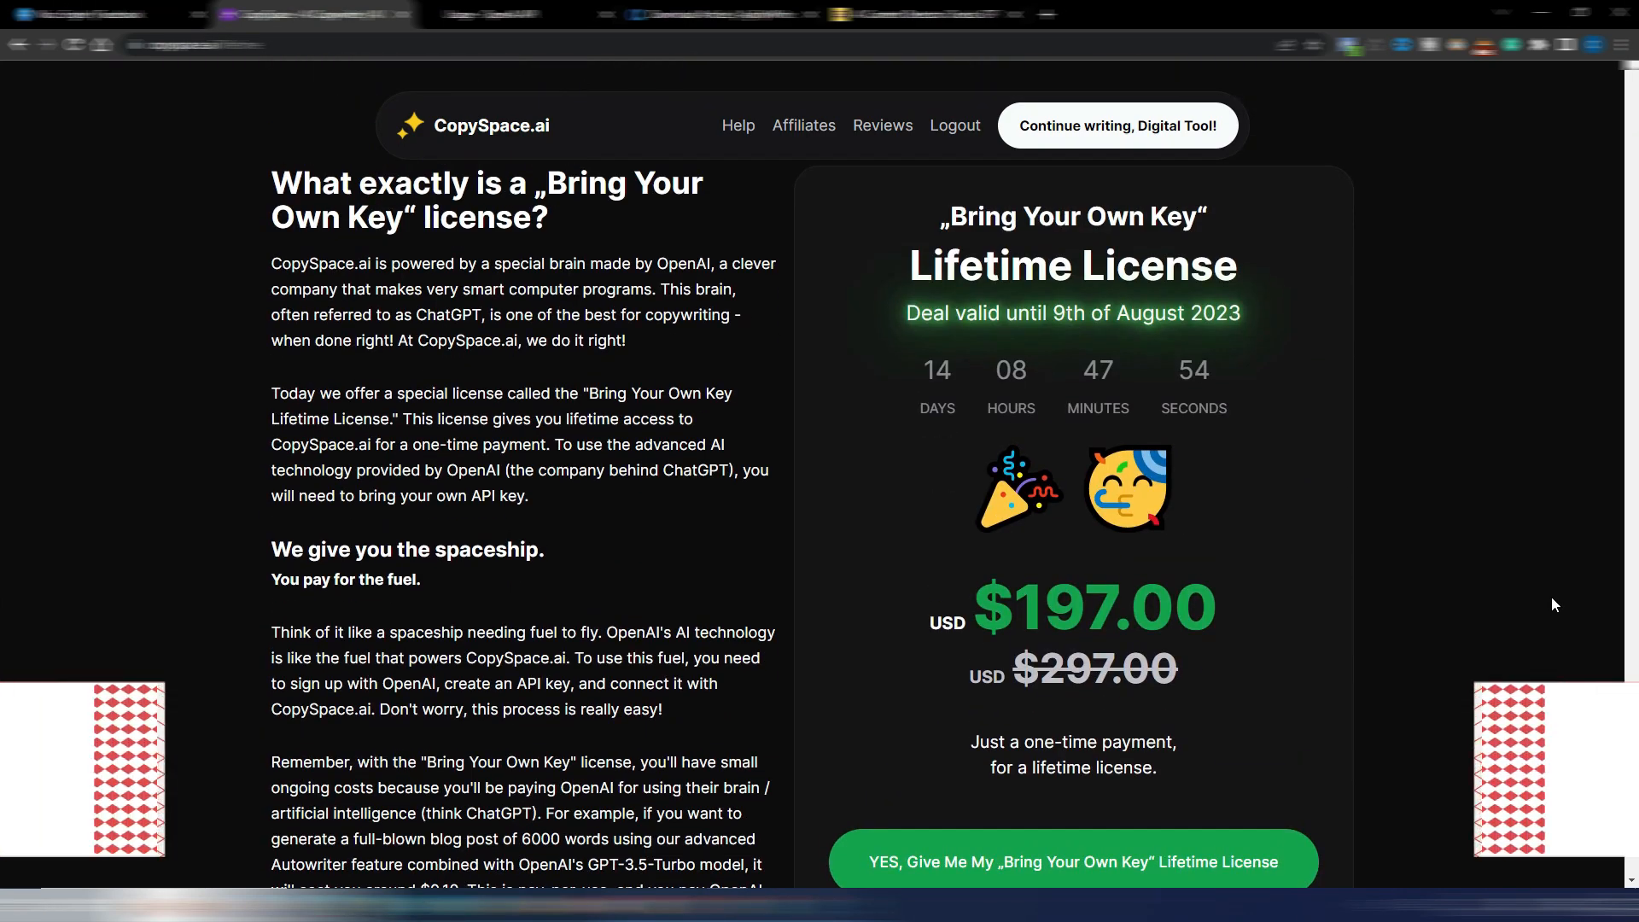